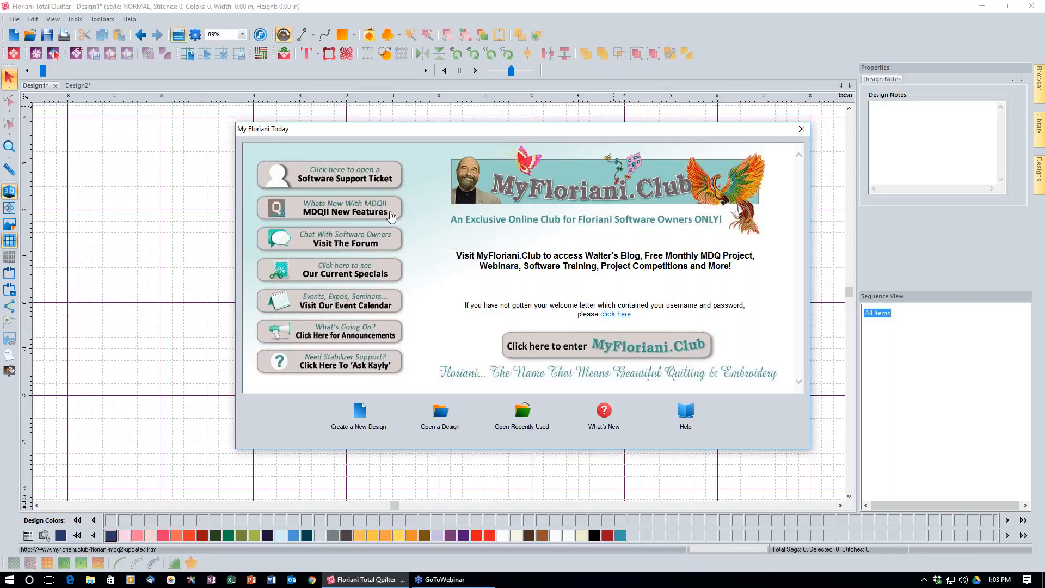
# - Dismiss the My Floriani Today window, reopen it from the program's help resources, and close it again
pyautogui.click(801, 129)
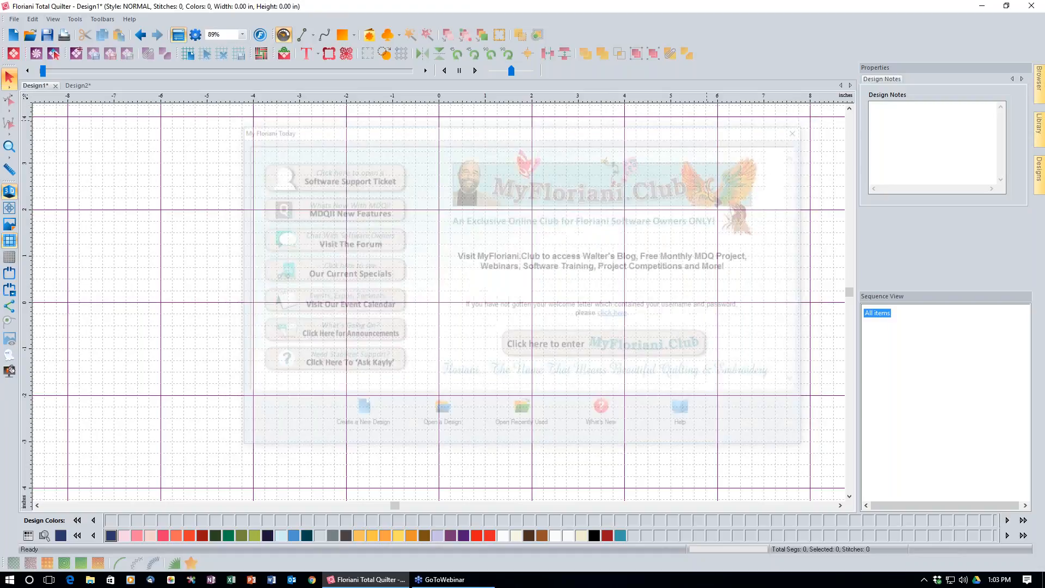
pyautogui.click(129, 19)
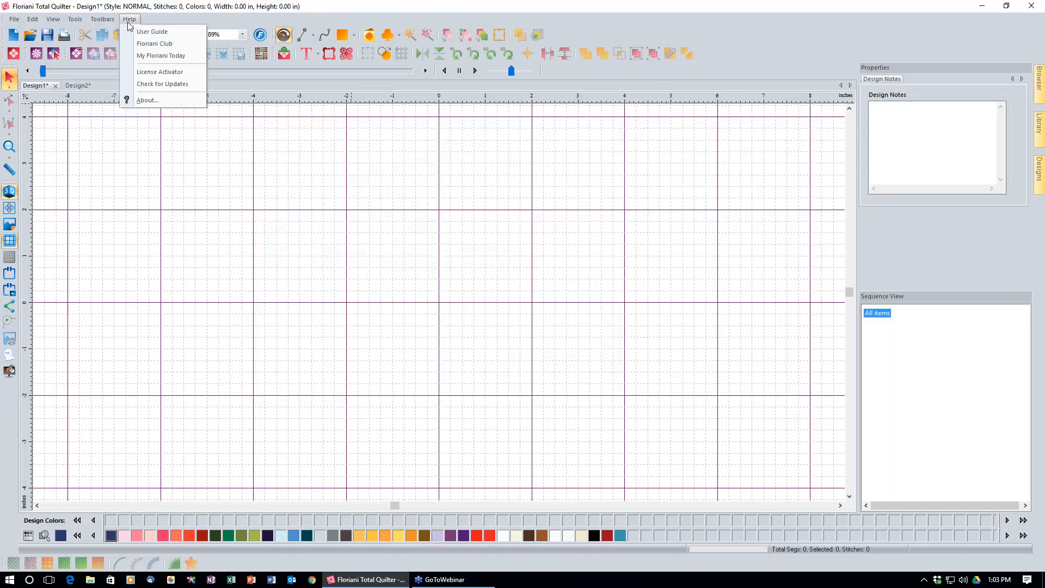
pyautogui.click(136, 56)
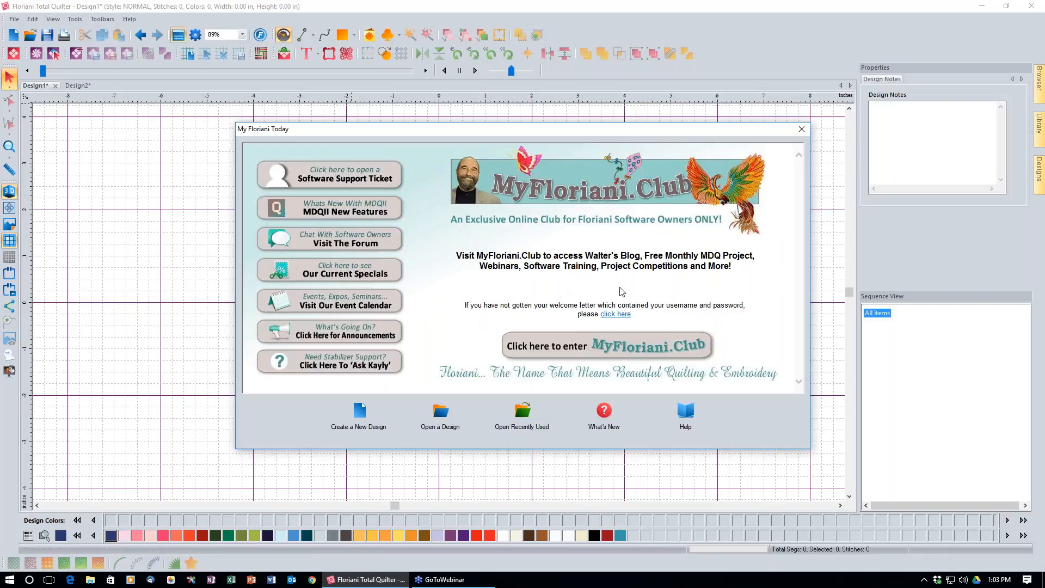
pyautogui.click(804, 130)
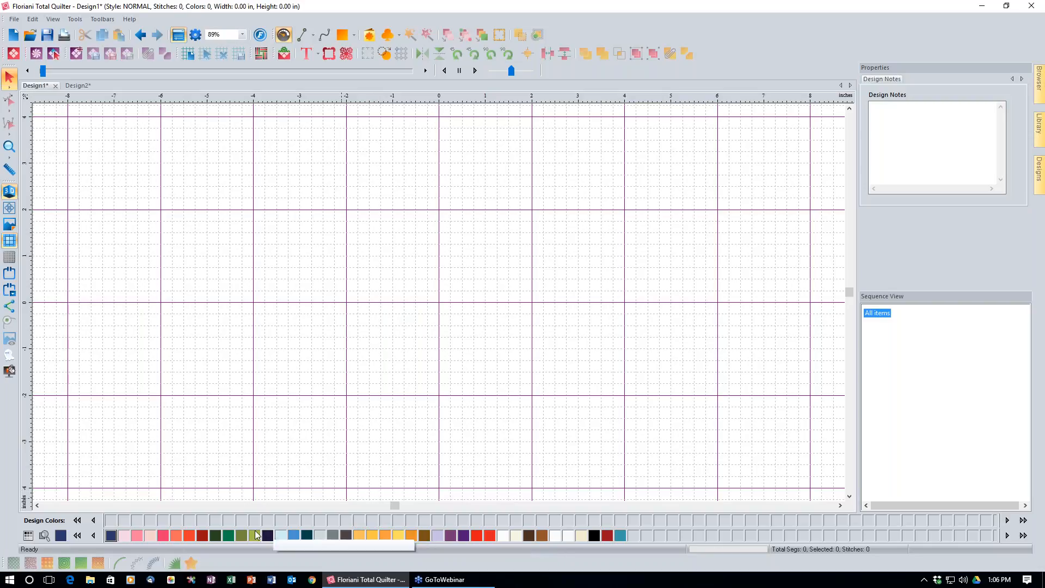
# - Switch the thread palette to Quilters Select Pefect Cotton Plus, and then switch it to Floriani Poly
pyautogui.click(30, 536)
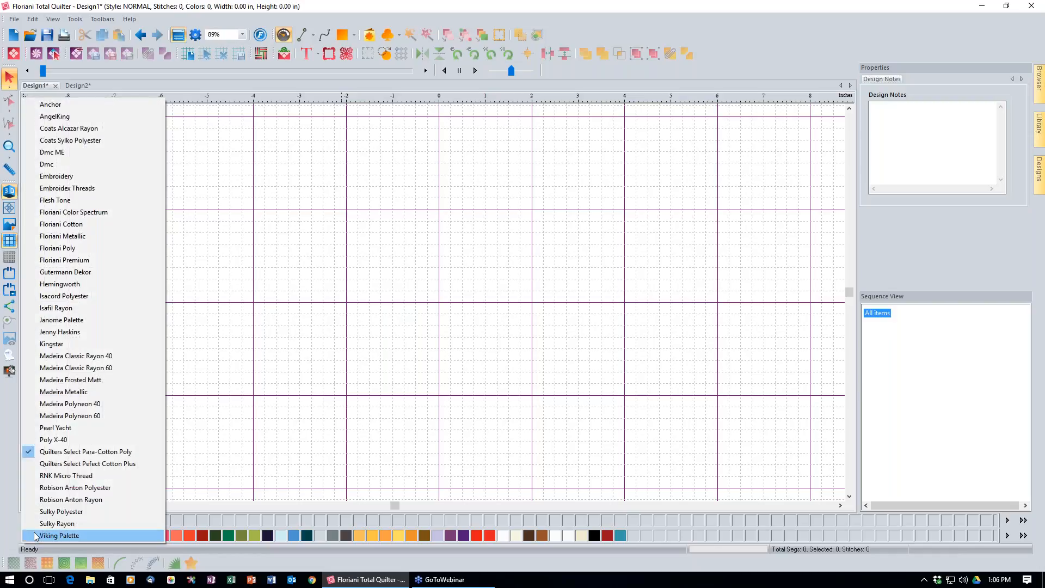
pyautogui.click(84, 466)
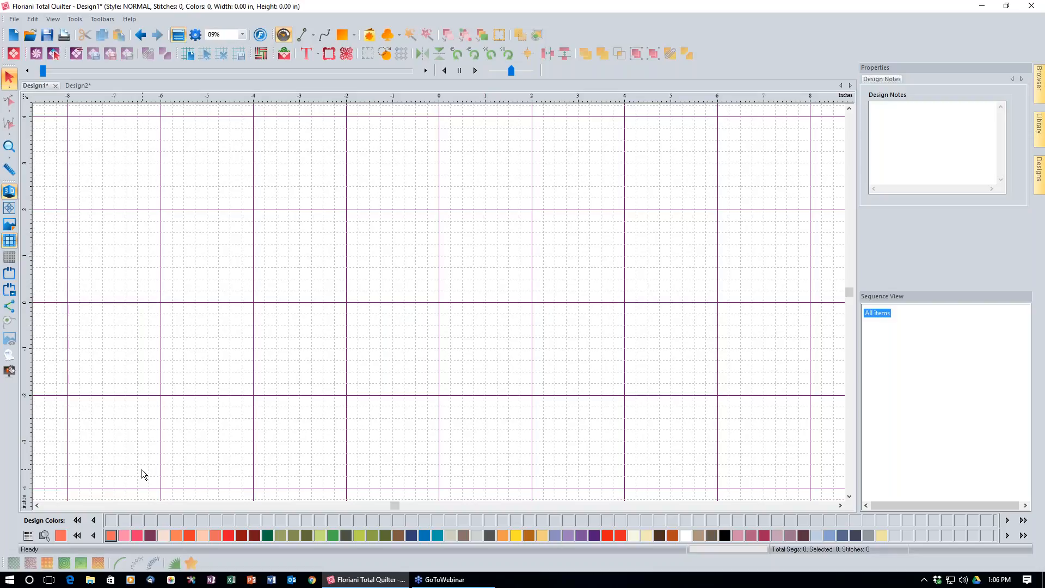
pyautogui.click(28, 536)
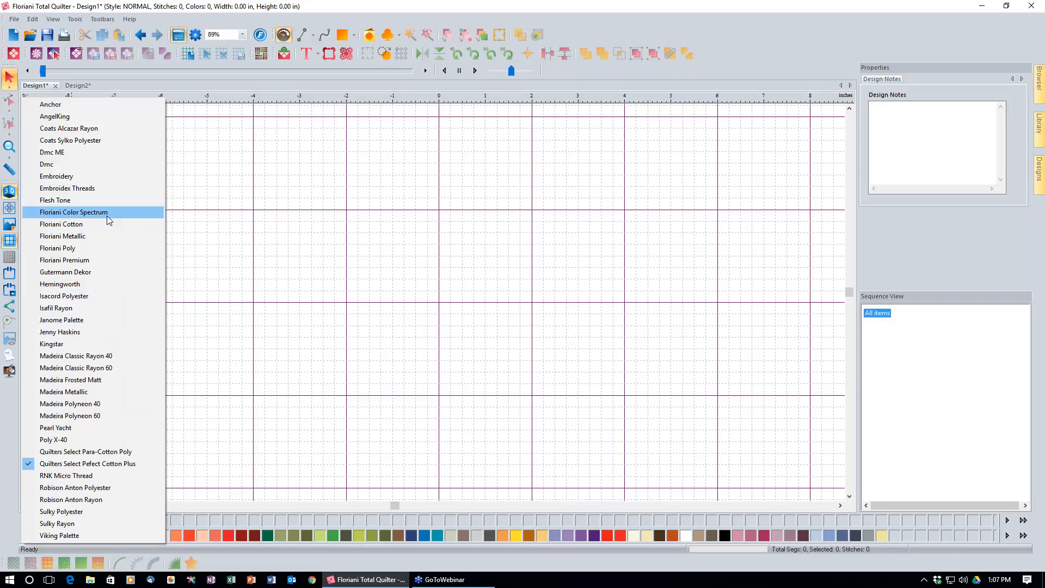
pyautogui.click(96, 247)
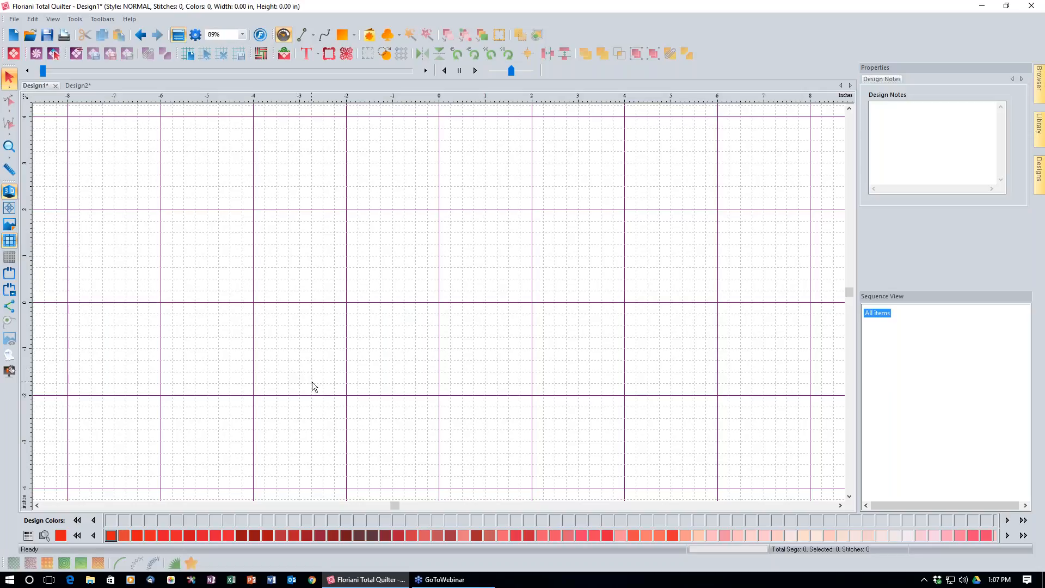
# - Examine the Floriani Poly thread colors, going through the whole palette to the variegated threads
pyautogui.click(1023, 536)
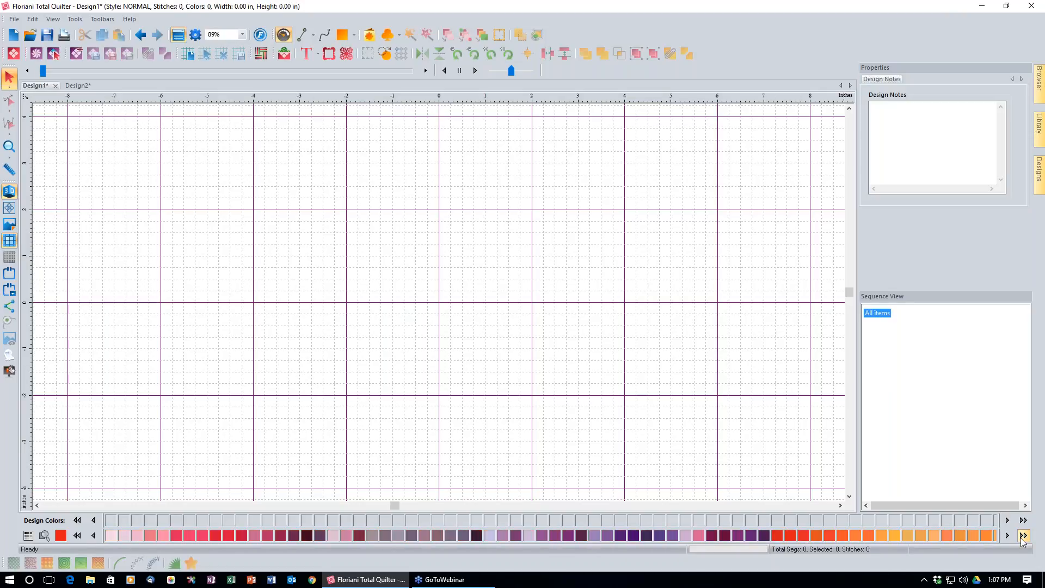
pyautogui.click(1023, 536)
pyautogui.click(1023, 536)
pyautogui.click(1023, 536)
pyautogui.click(1023, 536)
pyautogui.click(1023, 536)
pyautogui.click(1023, 536)
pyautogui.click(1023, 536)
pyautogui.click(1023, 536)
pyautogui.click(1023, 536)
pyautogui.click(1023, 536)
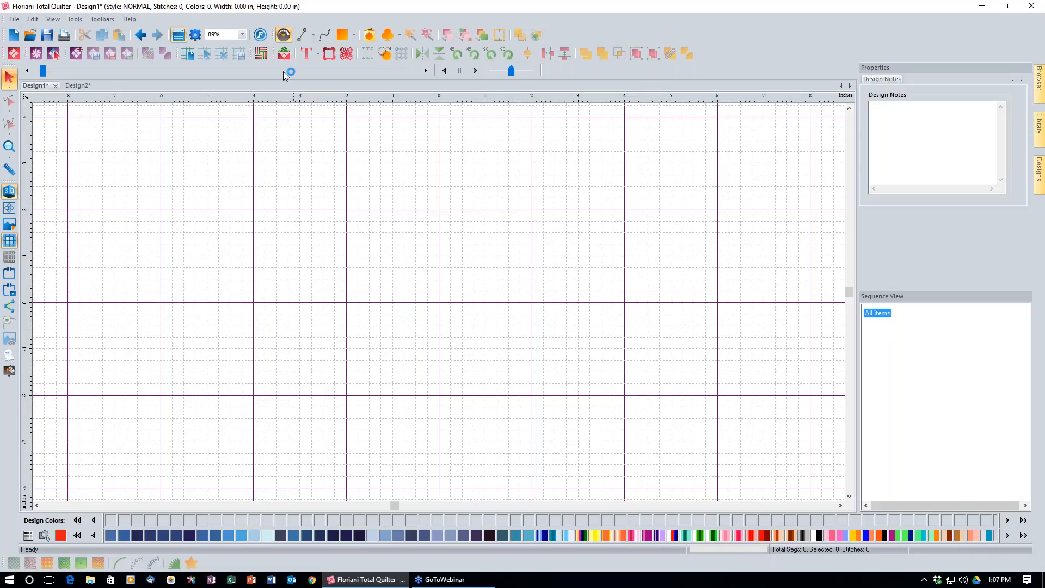
# - Insert the four-motif quilting design from the design library and delete its Floriani Poly 739 Cleveland artwork layer
pyautogui.click(283, 51)
pyautogui.doubleClick(401, 216)
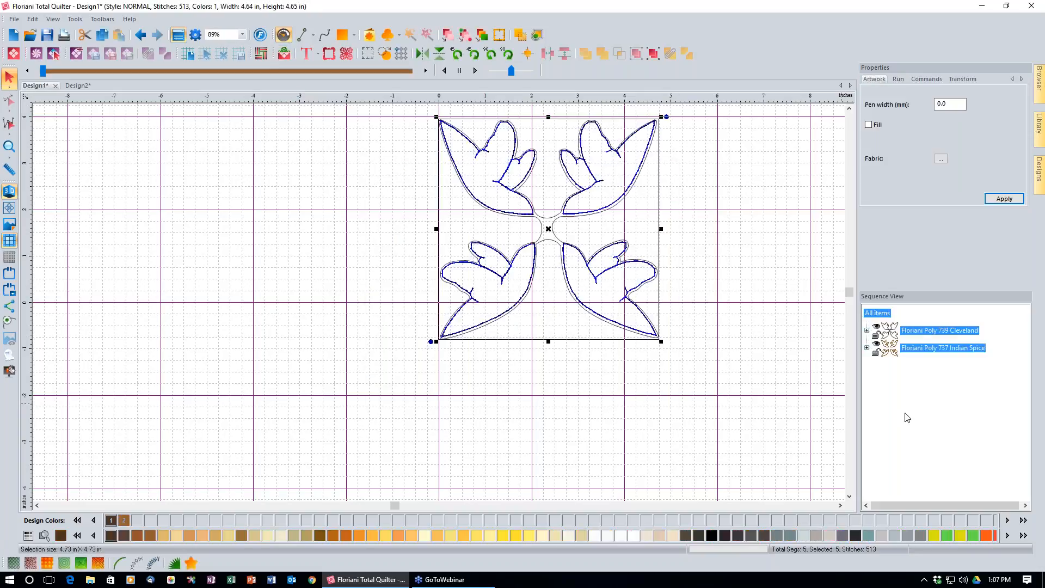
pyautogui.click(11, 146)
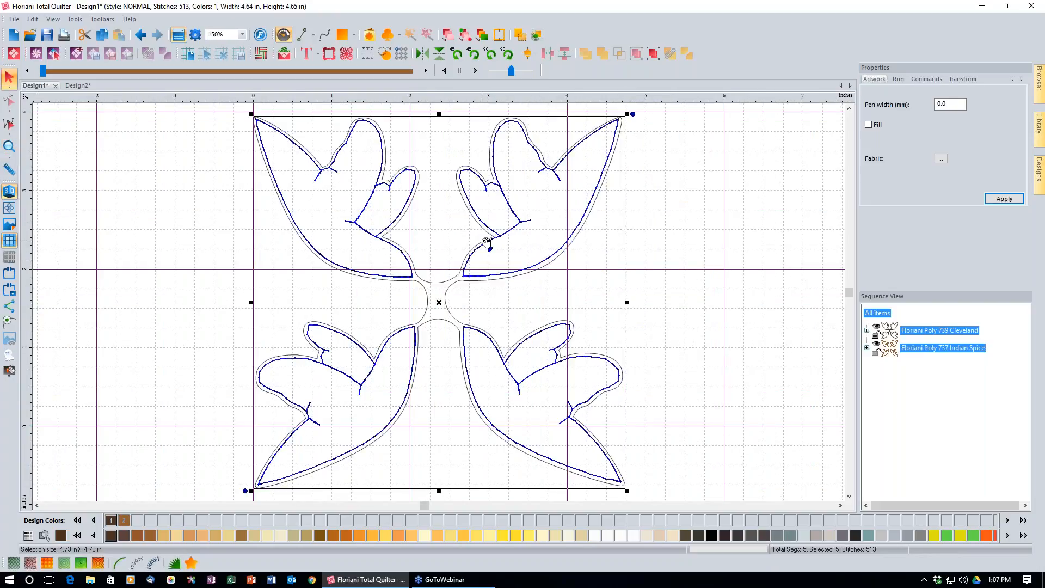
pyautogui.click(915, 333)
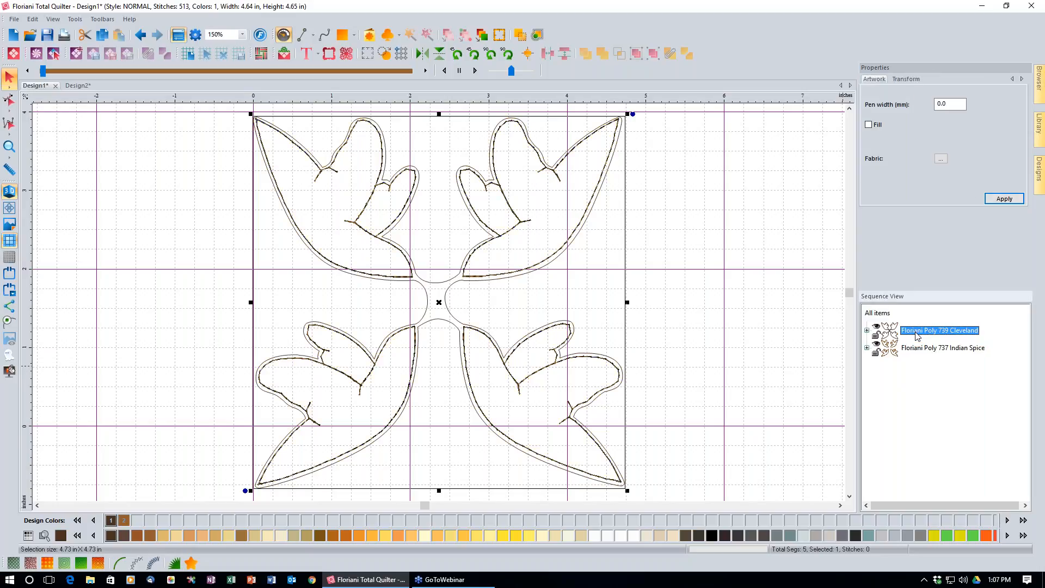
pyautogui.press('Delete')
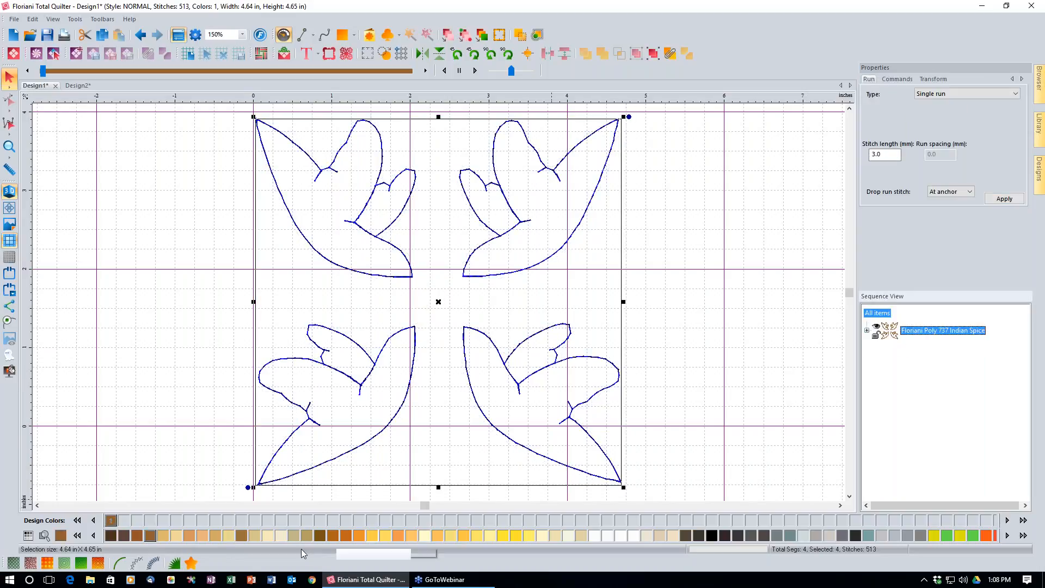
# - Recolor the four-motif run-stitch design with the variegated Floriani Poly V50 thread and deselect it
pyautogui.click(1022, 536)
pyautogui.click(1021, 536)
pyautogui.click(1022, 536)
pyautogui.click(1022, 536)
pyautogui.click(1022, 536)
pyautogui.click(1022, 536)
pyautogui.click(1021, 536)
pyautogui.click(1021, 536)
pyautogui.click(1022, 536)
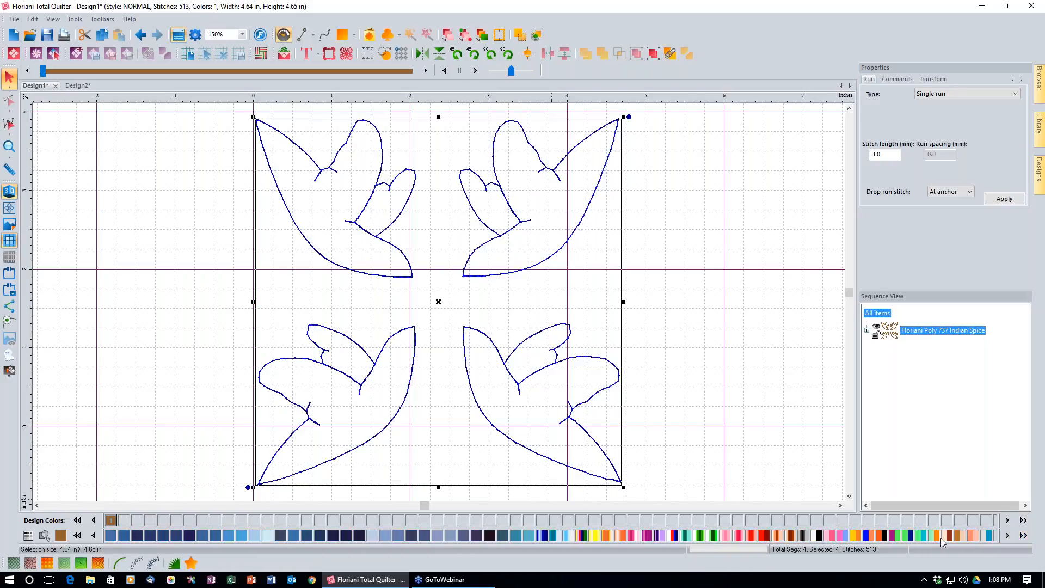
pyautogui.click(584, 537)
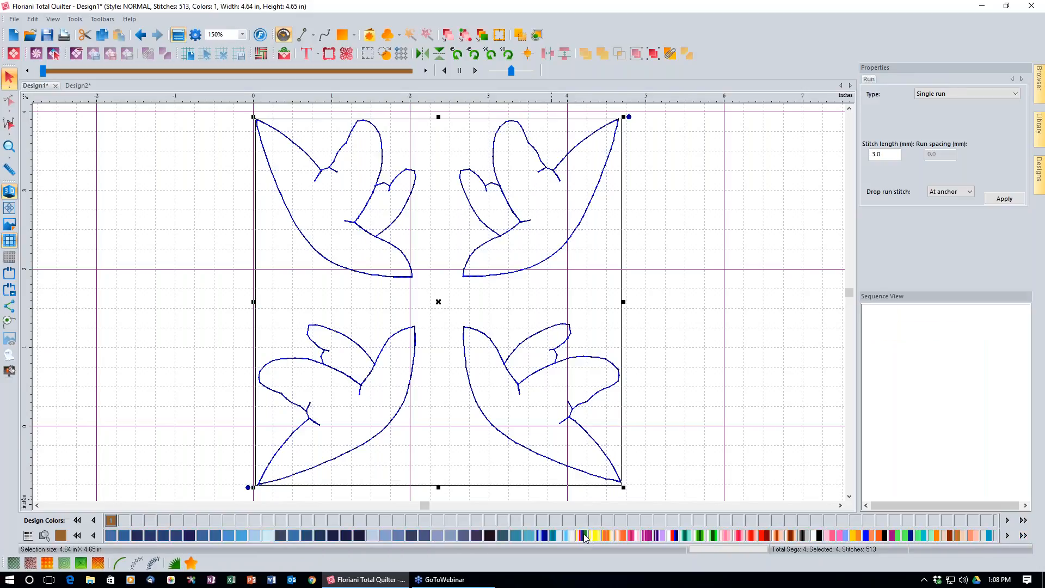
pyautogui.click(676, 461)
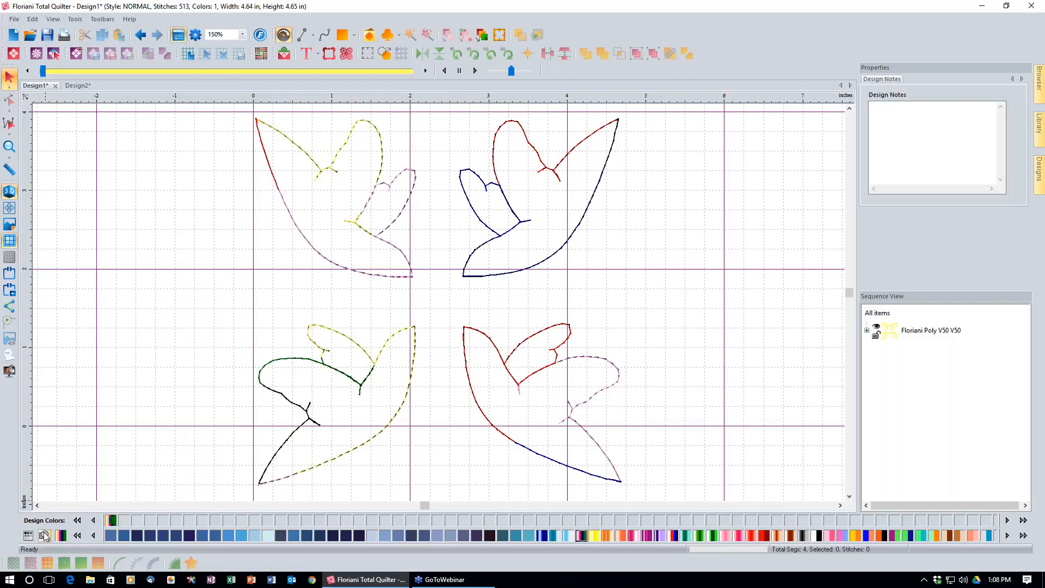
# - Switch the thread palette to Quilters Select Para-Cotton Poly and delete the variegated four-motif design from the workspace
pyautogui.click(27, 537)
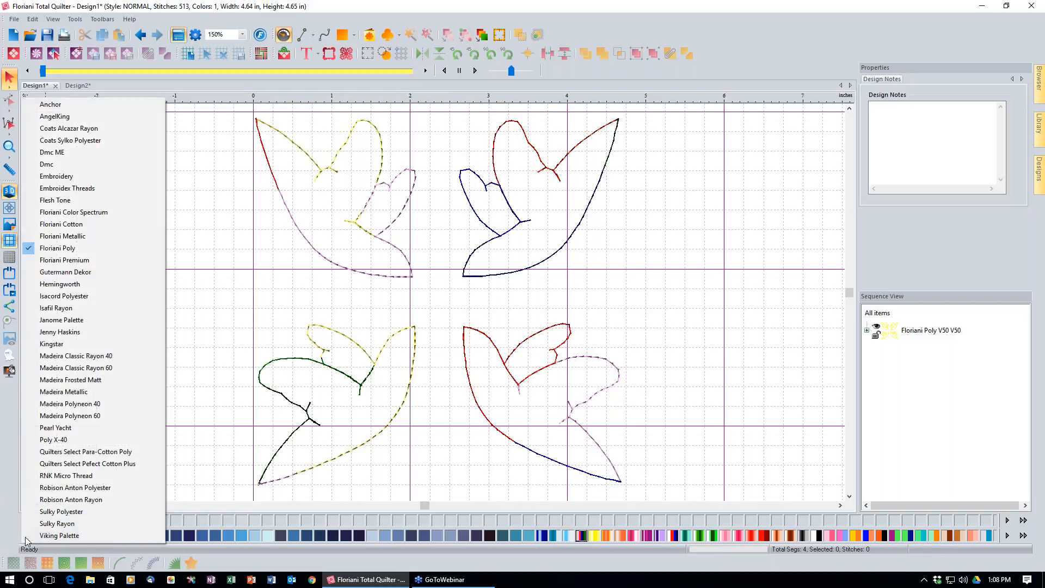
pyautogui.click(65, 451)
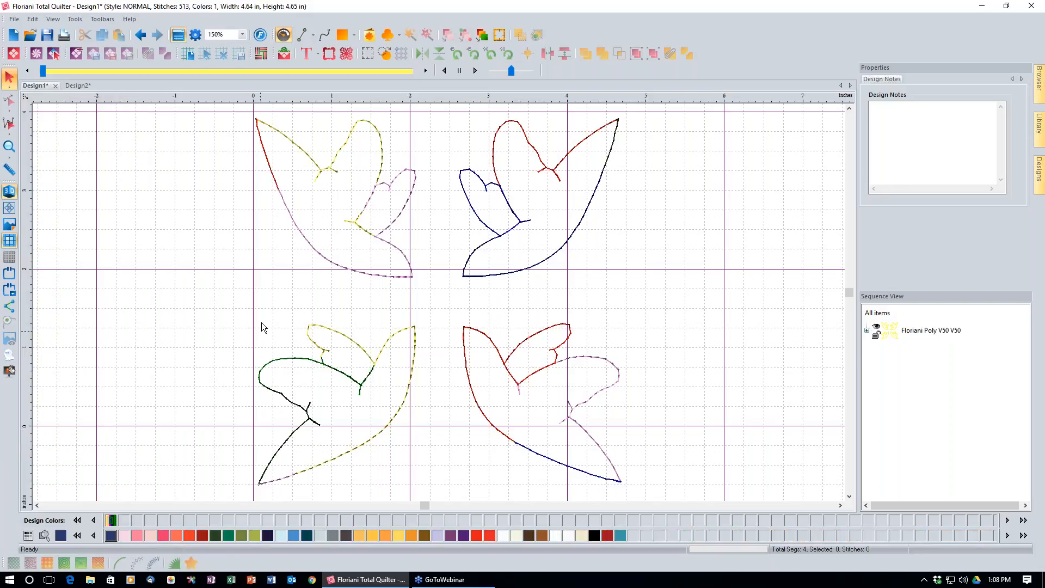
pyautogui.click(927, 339)
pyautogui.press('Delete')
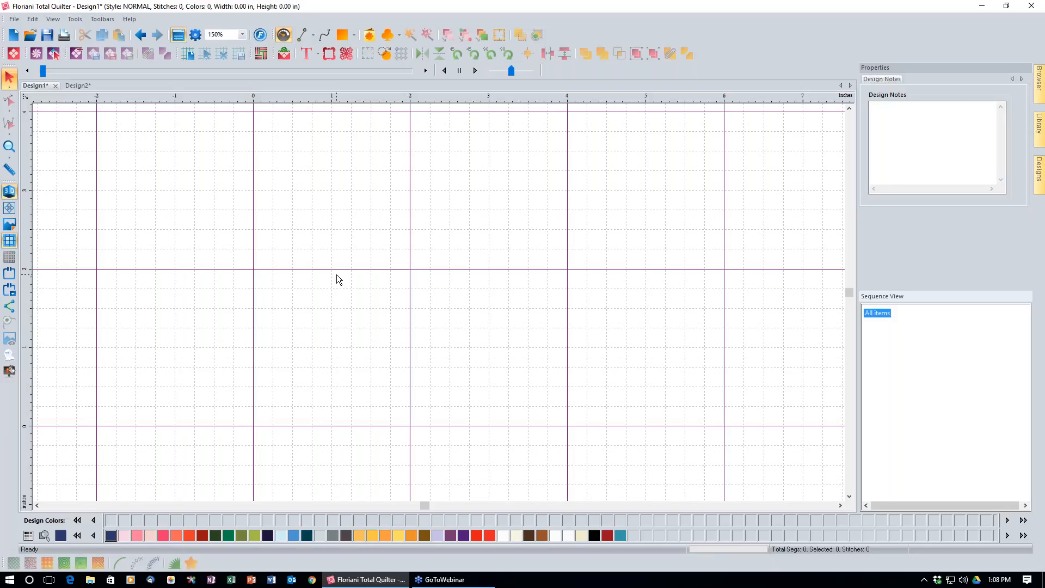
# - In the format preferences, set the color-match palette to Quilters Select Para-Cotton Poly and turn off Color match on loading
pyautogui.click(195, 39)
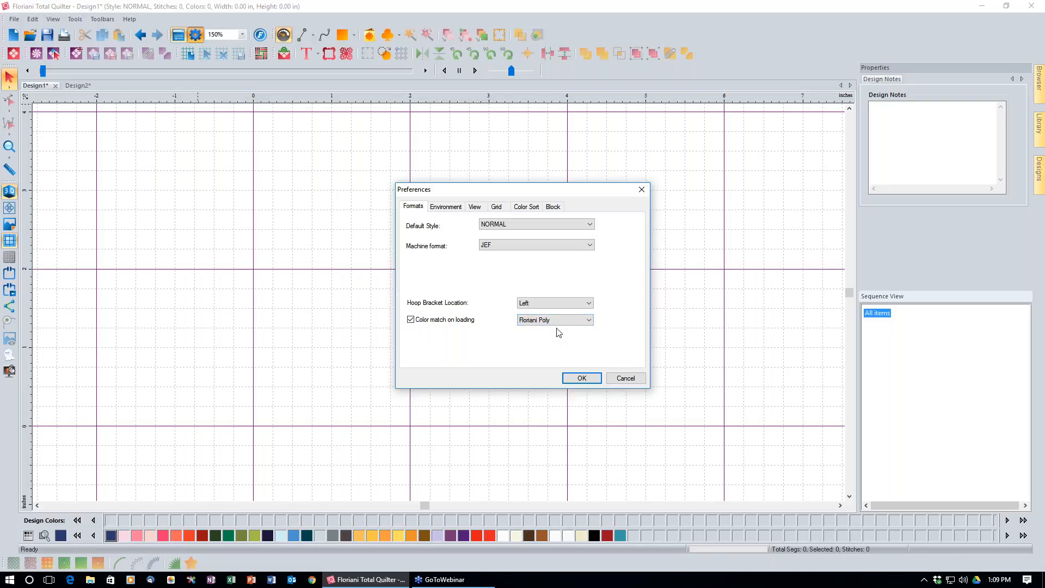
pyautogui.click(586, 322)
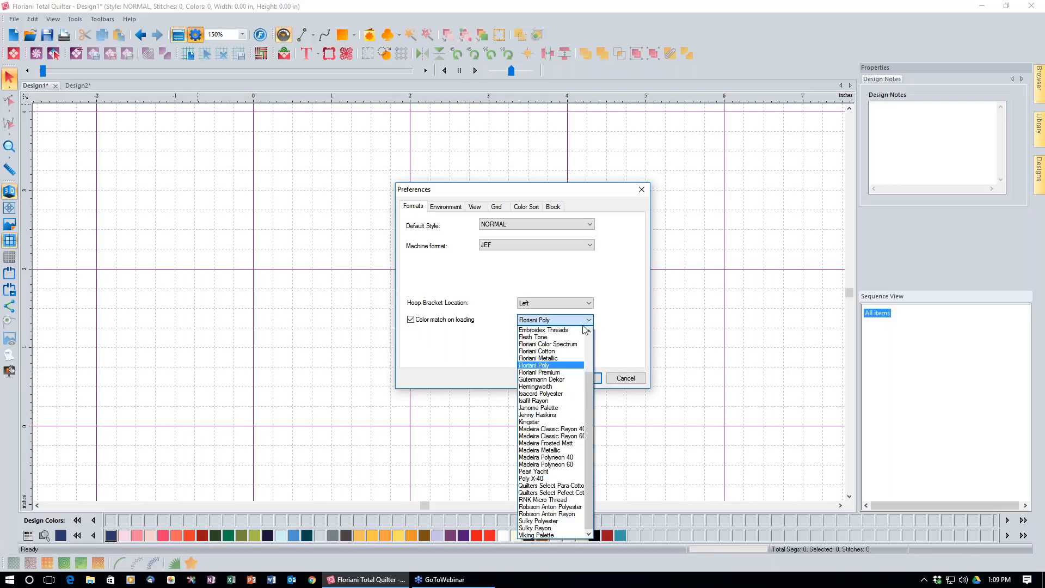
pyautogui.click(549, 486)
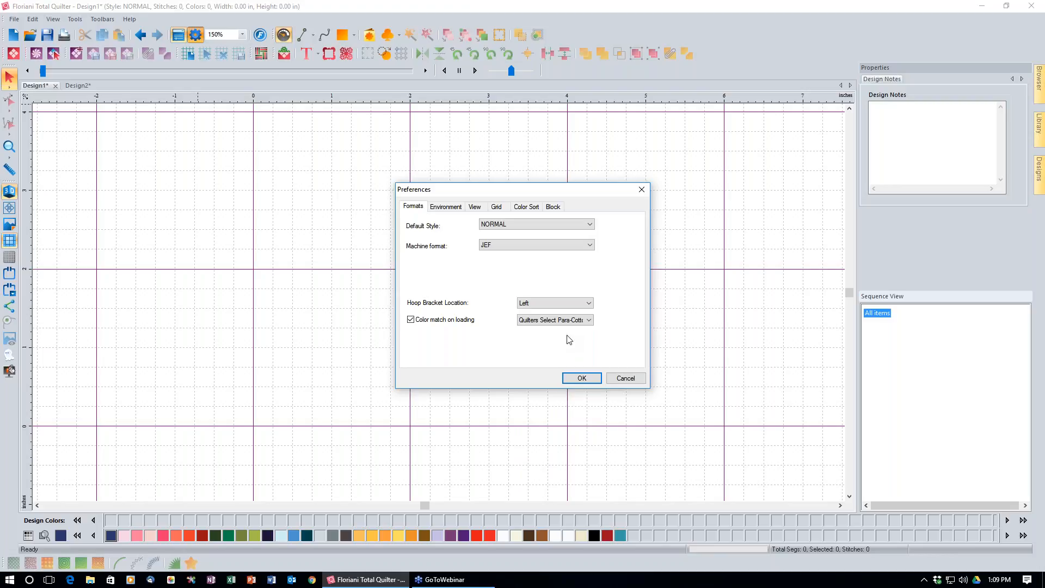
pyautogui.click(410, 319)
pyautogui.click(579, 378)
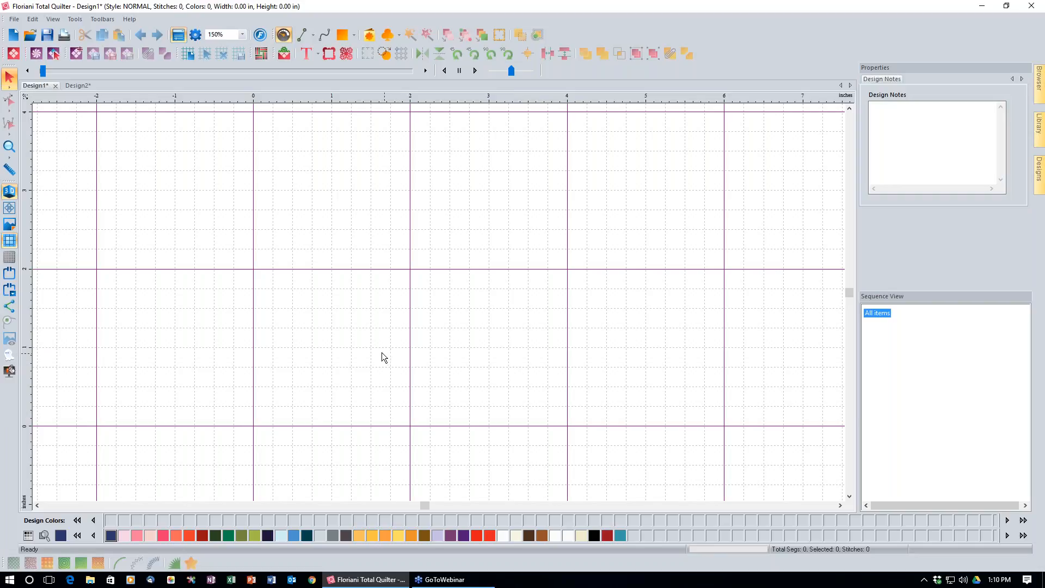
# - Insert the four-heart artwork block from the Heart Blocks folder of the quilting artwork blocks at the default size
pyautogui.click(14, 53)
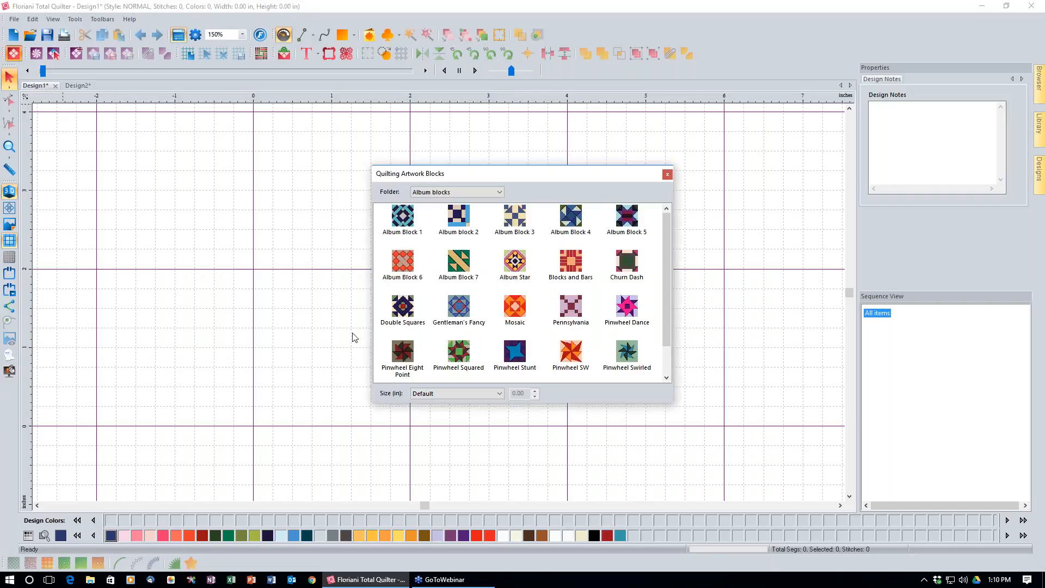
pyautogui.click(499, 193)
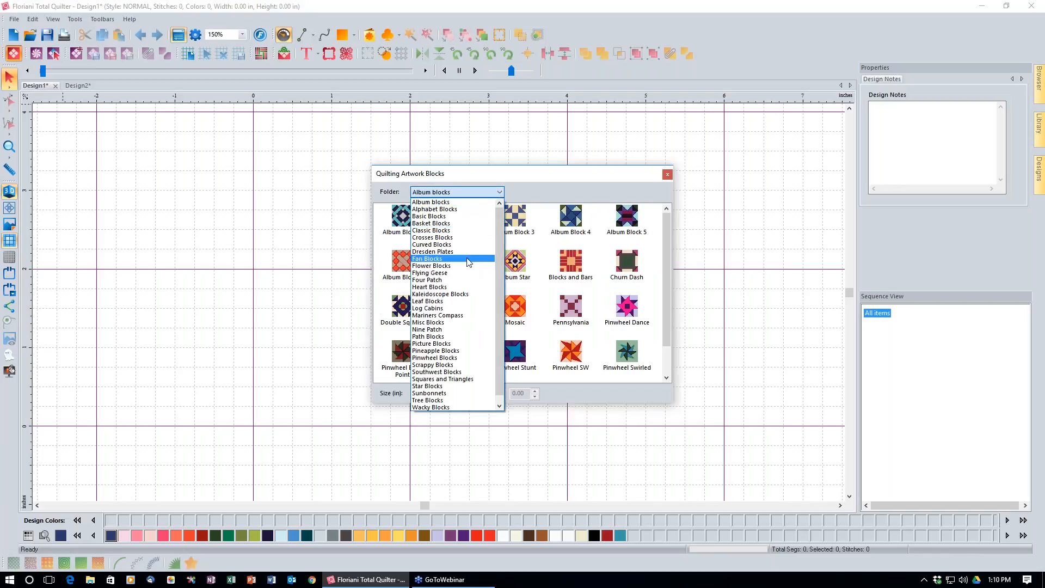
pyautogui.click(442, 288)
pyautogui.doubleClick(458, 307)
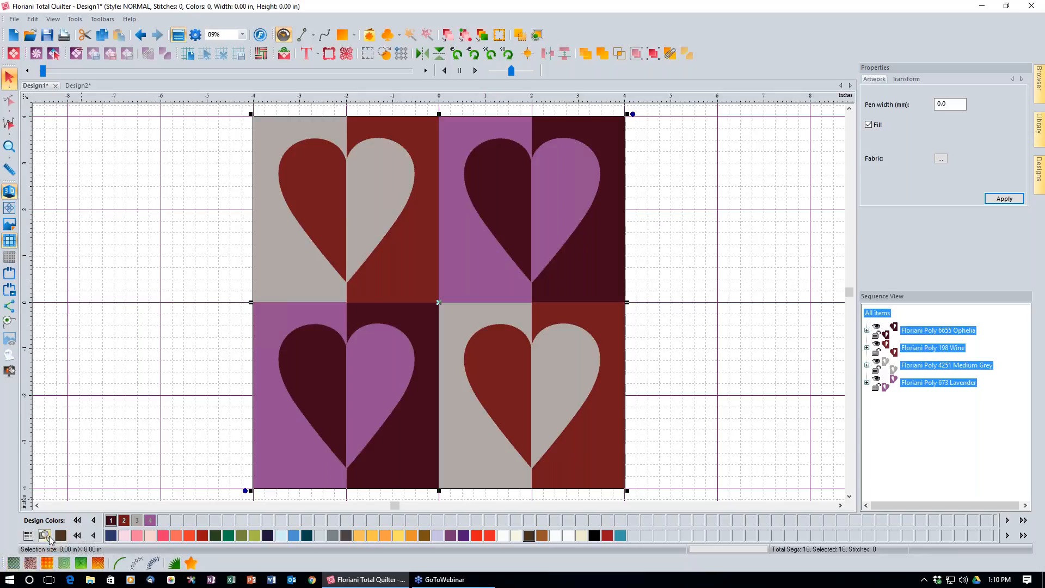
pyautogui.click(48, 556)
# - Add the Heart 003 custom shape at the center of the heart block
pyautogui.click(368, 36)
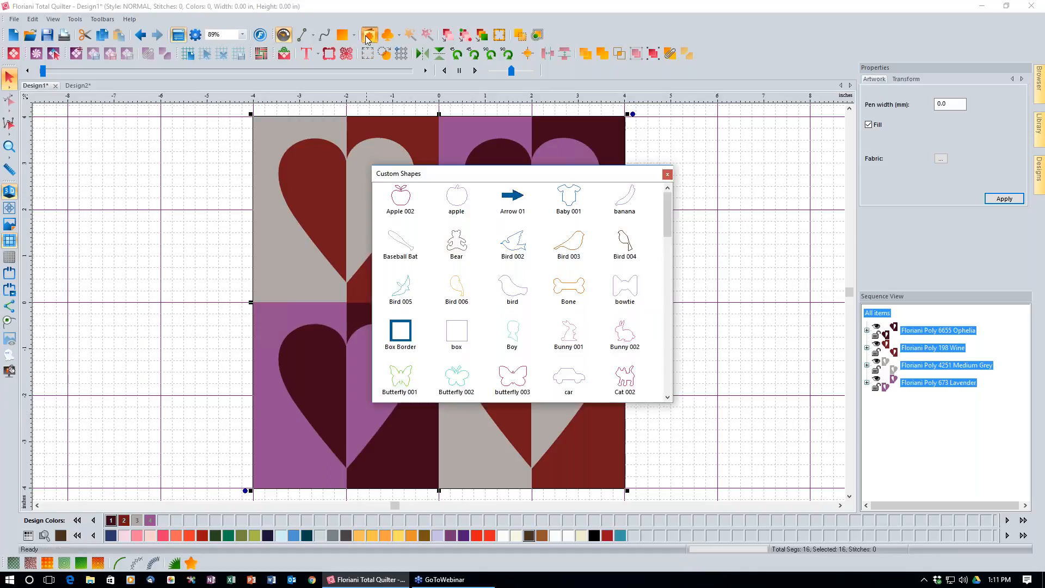
pyautogui.scroll(-2, 527, 304)
pyautogui.scroll(-6, 527, 304)
pyautogui.scroll(-3, 527, 304)
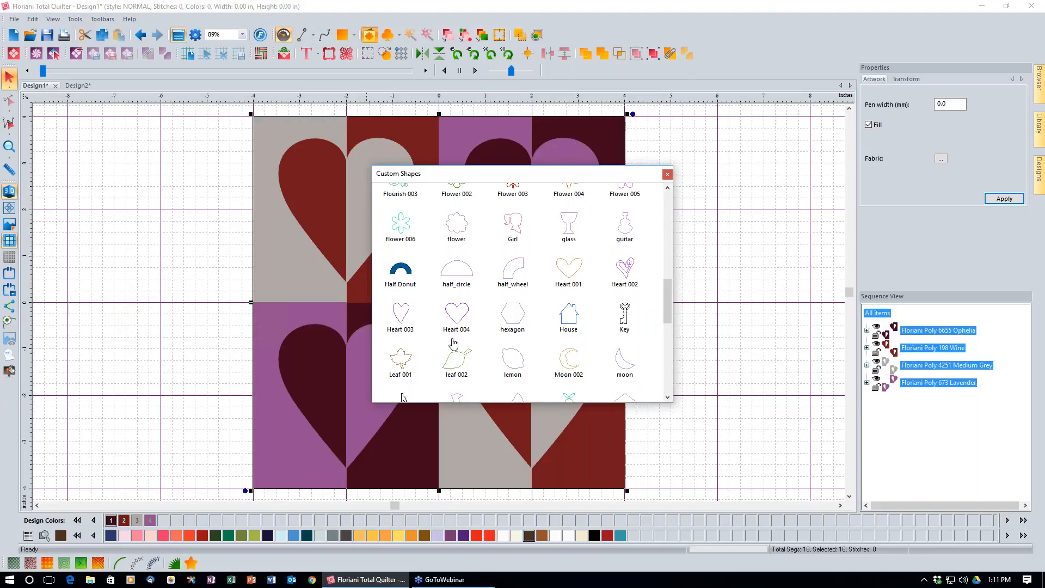
pyautogui.doubleClick(406, 329)
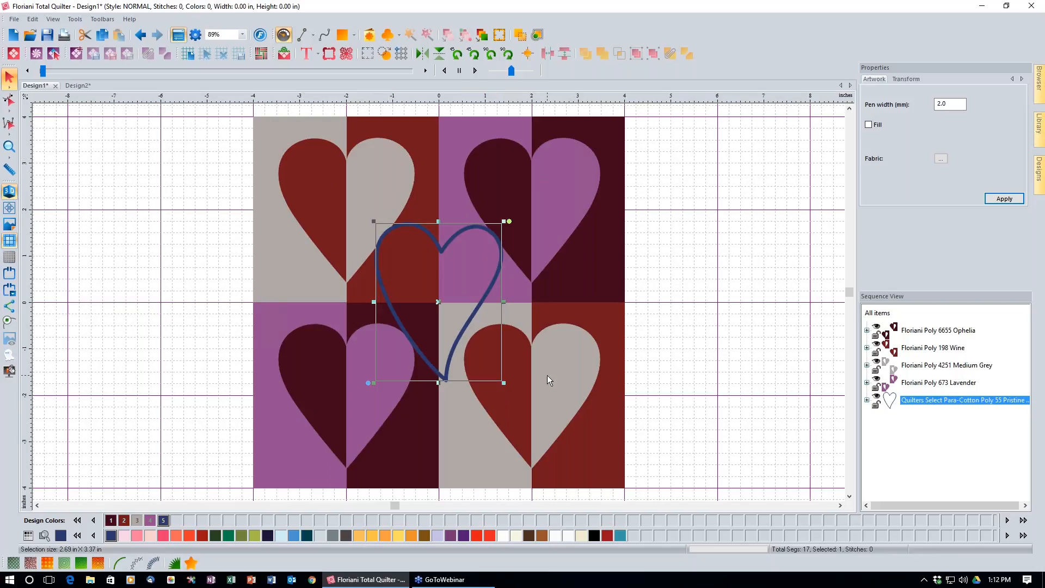
# - Resize the center heart to a width of 1 inch and a height of 1 inch
pyautogui.click(914, 81)
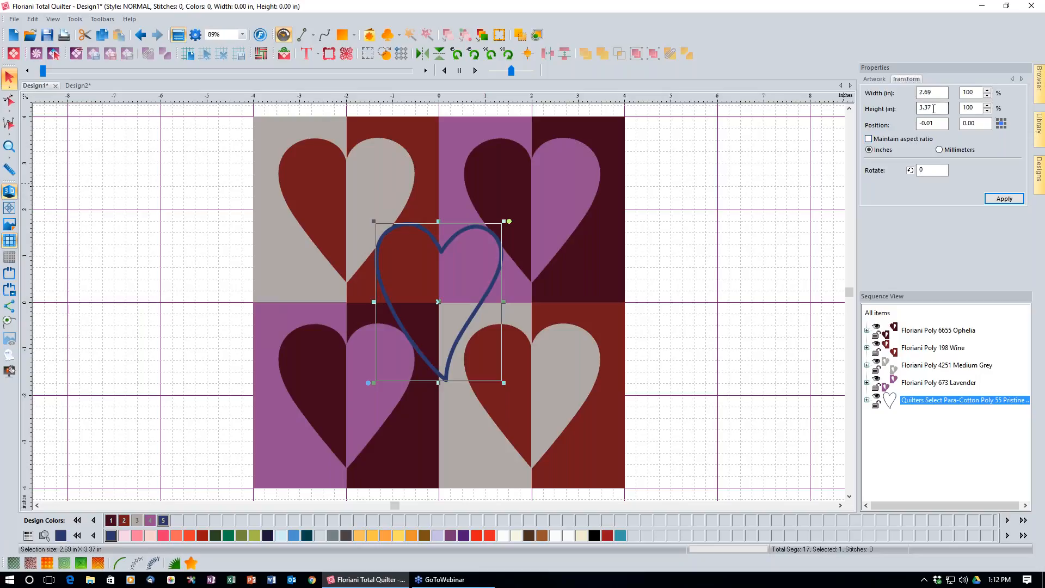
pyautogui.moveTo(934, 109); pyautogui.dragTo(912, 109)
pyautogui.write('1')
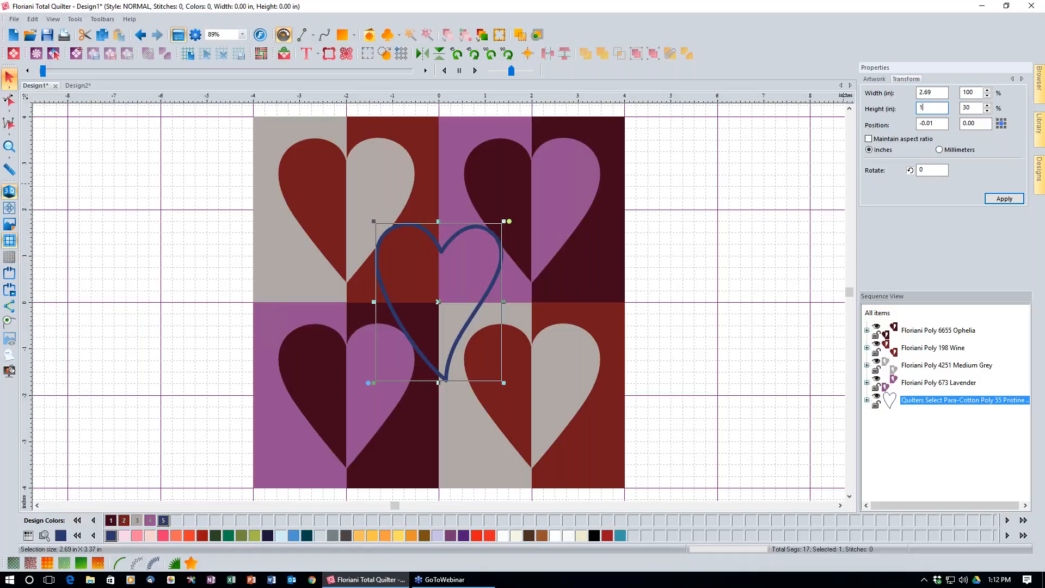
pyautogui.moveTo(937, 93); pyautogui.dragTo(915, 94)
pyautogui.write('1')
pyautogui.click(1004, 200)
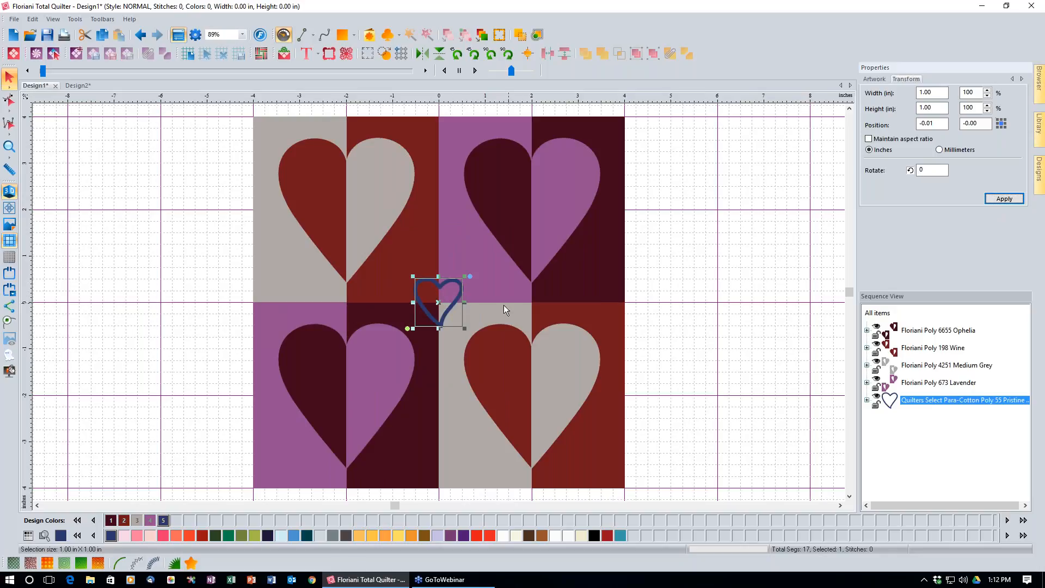
# - Convert the center heart to a run stitch in Quilters Select Para-Cotton Poly 1586 and delete its original artwork outline
pyautogui.click(116, 566)
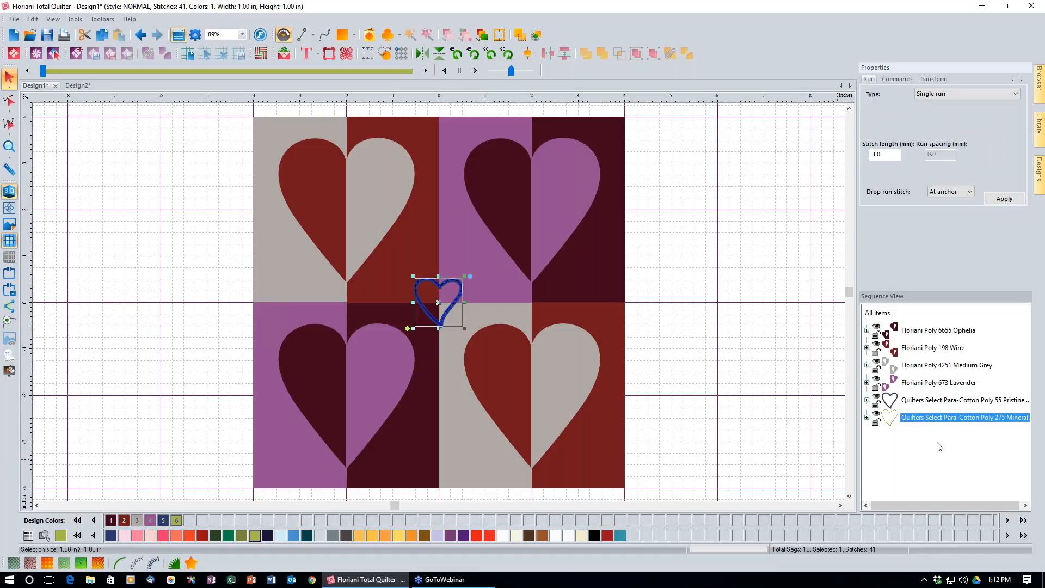
pyautogui.click(923, 401)
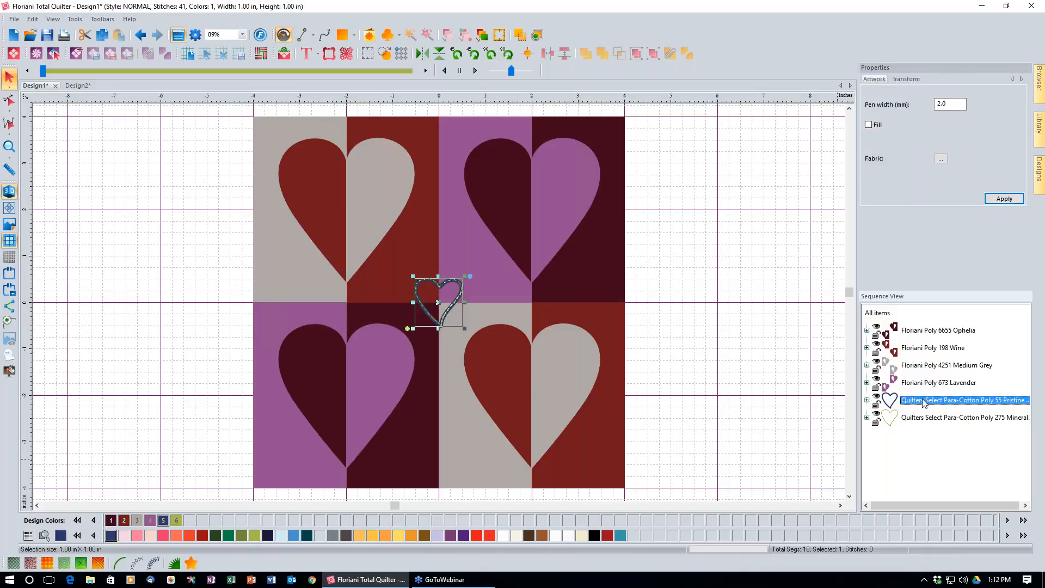
pyautogui.press('Delete')
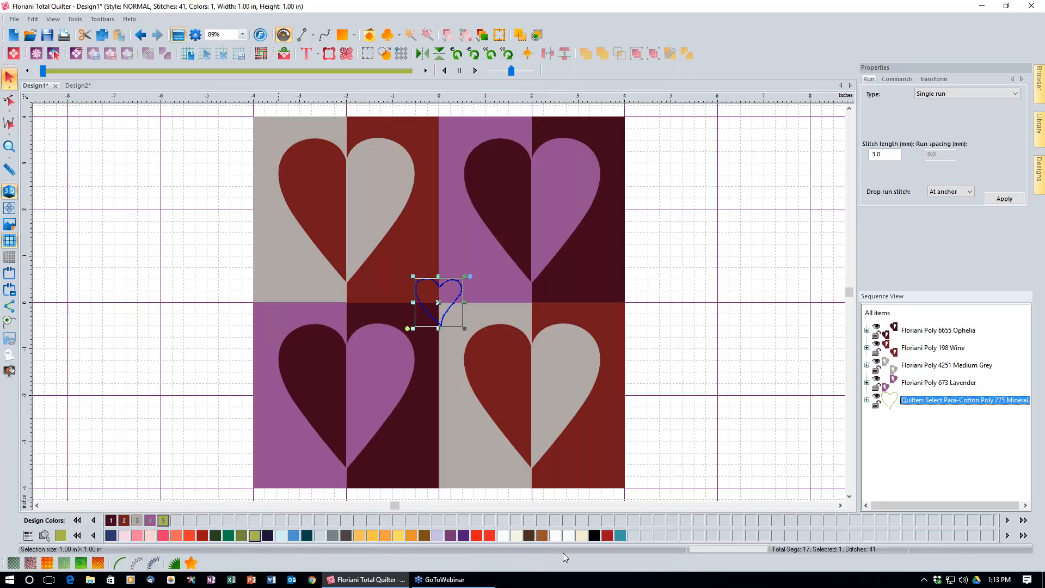
pyautogui.click(608, 537)
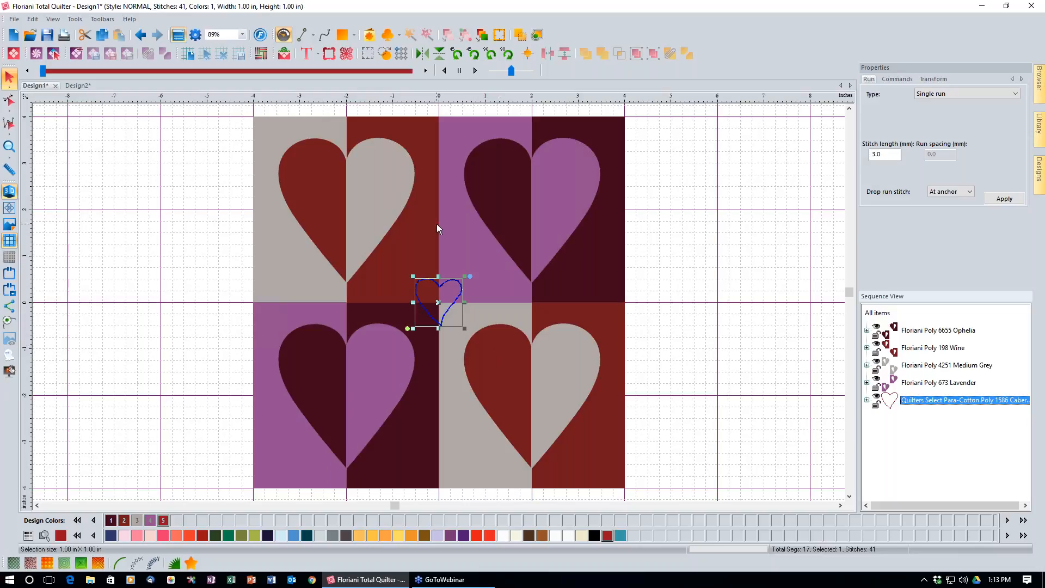
# - Start a repeat of the stitched heart, flipping every other one both horizontally and vertically
pyautogui.click(401, 53)
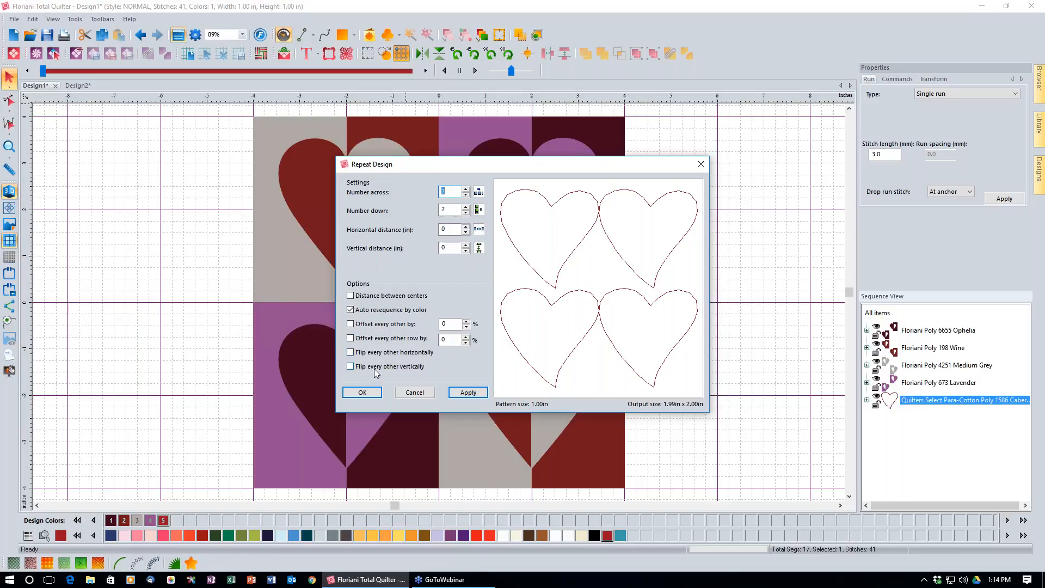
pyautogui.click(350, 352)
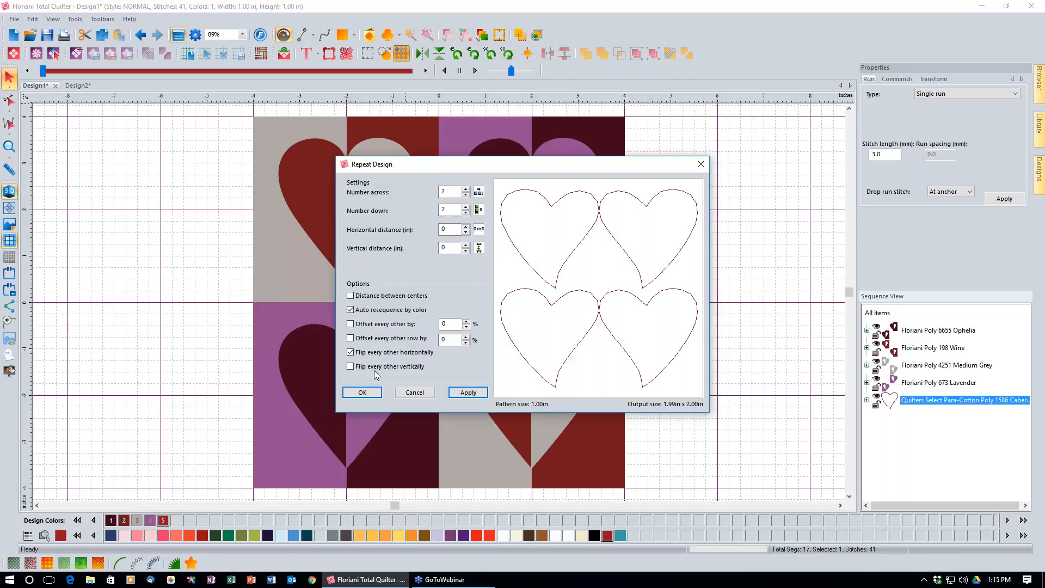
pyautogui.click(350, 366)
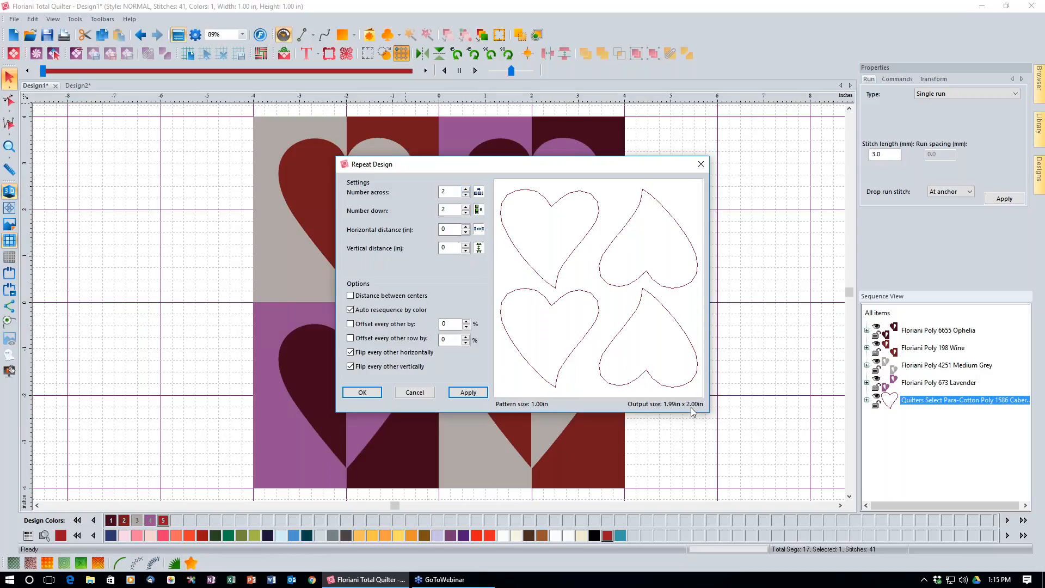
# - Set the repeat to 8 hearts across and 8 down and generate the pattern
pyautogui.click(466, 191)
pyautogui.click(465, 190)
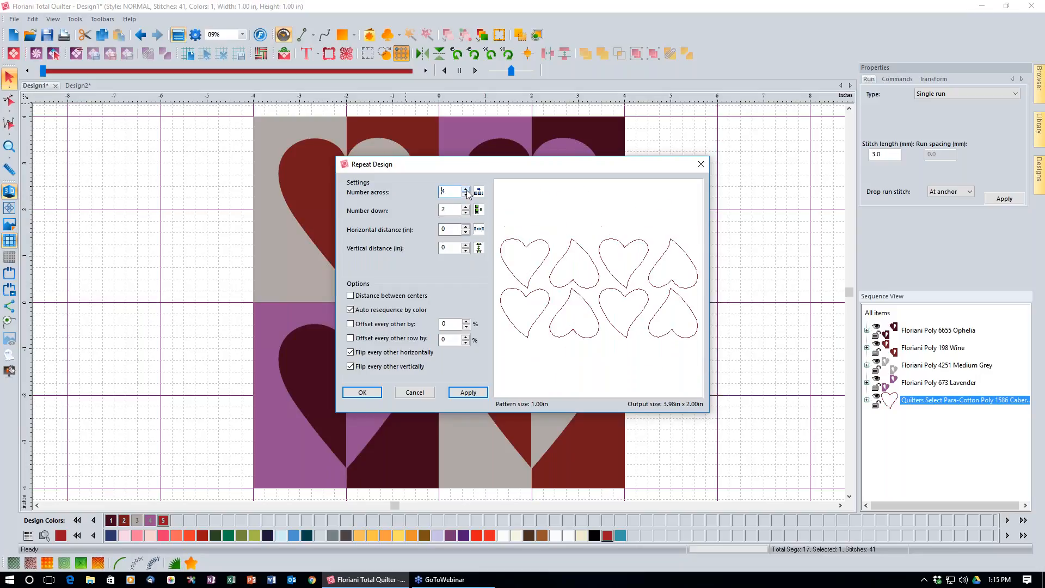
pyautogui.click(466, 190)
pyautogui.click(466, 190)
pyautogui.click(466, 189)
pyautogui.click(466, 190)
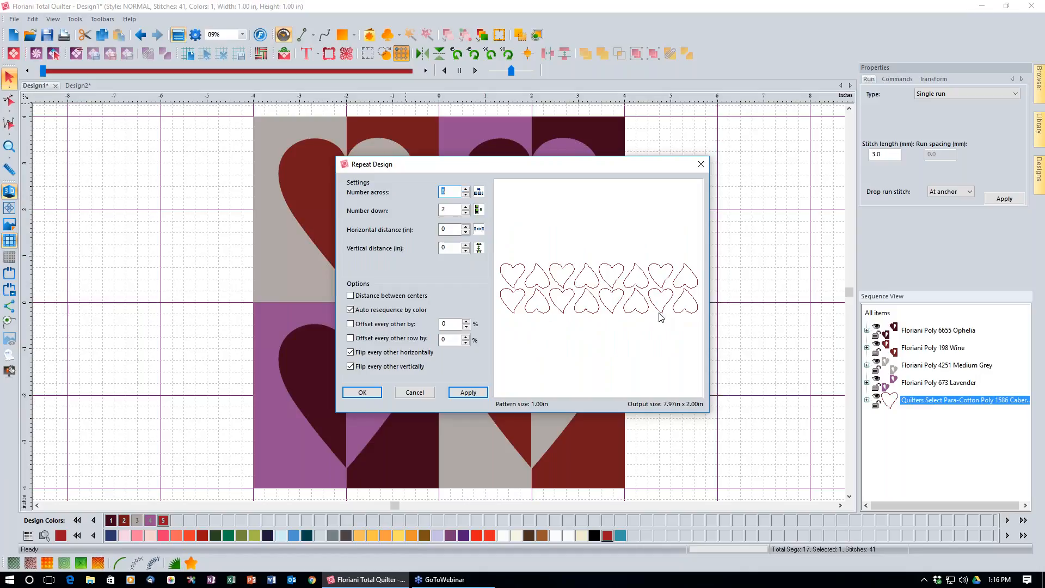
pyautogui.click(466, 207)
pyautogui.click(465, 207)
pyautogui.click(466, 208)
pyautogui.click(465, 208)
pyautogui.click(466, 208)
pyautogui.click(466, 207)
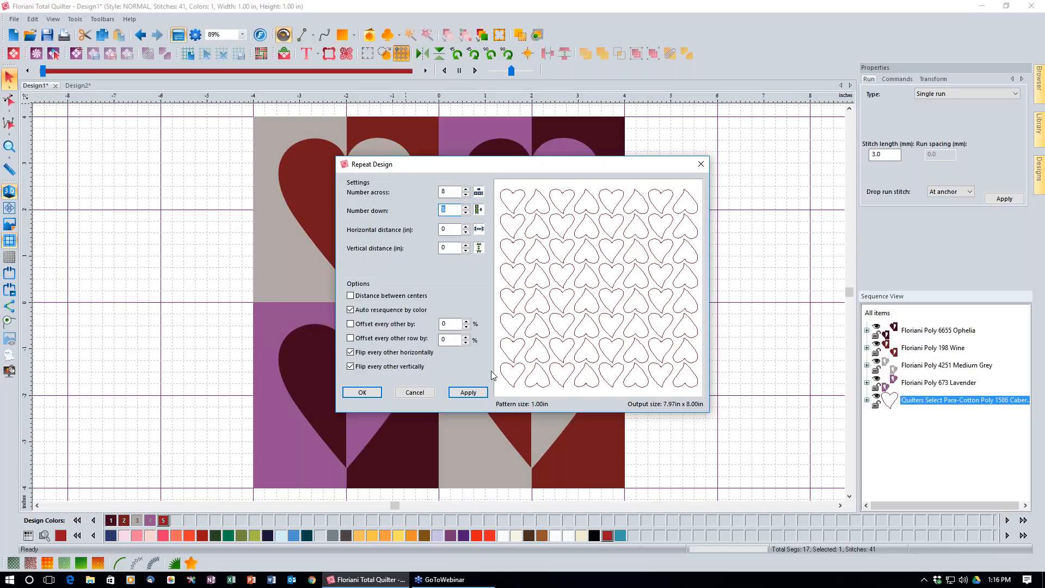
pyautogui.click(373, 393)
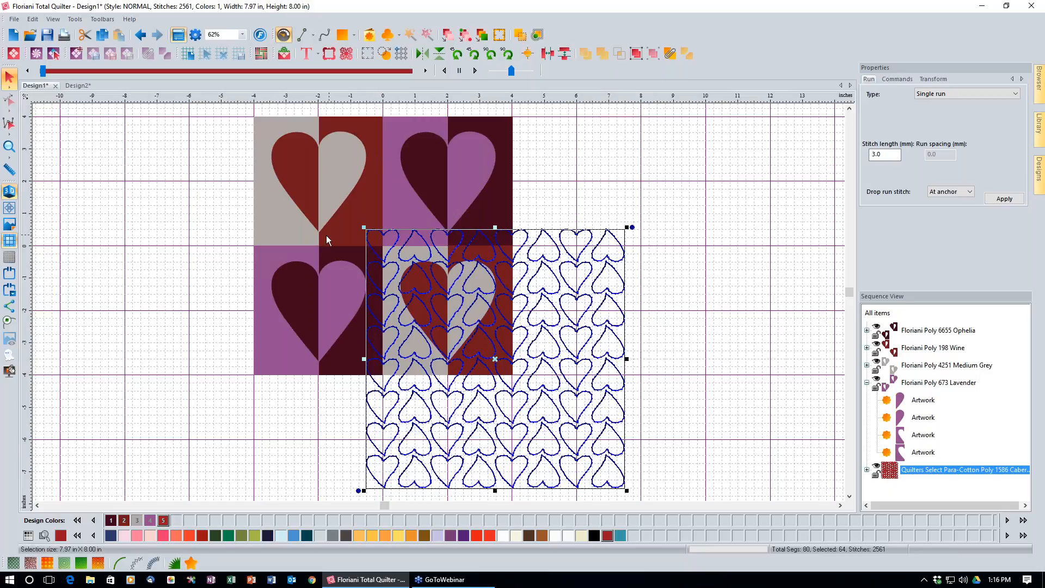
# - Center the repeated heart pattern over the four-heart quilt block and deselect it
pyautogui.click(527, 53)
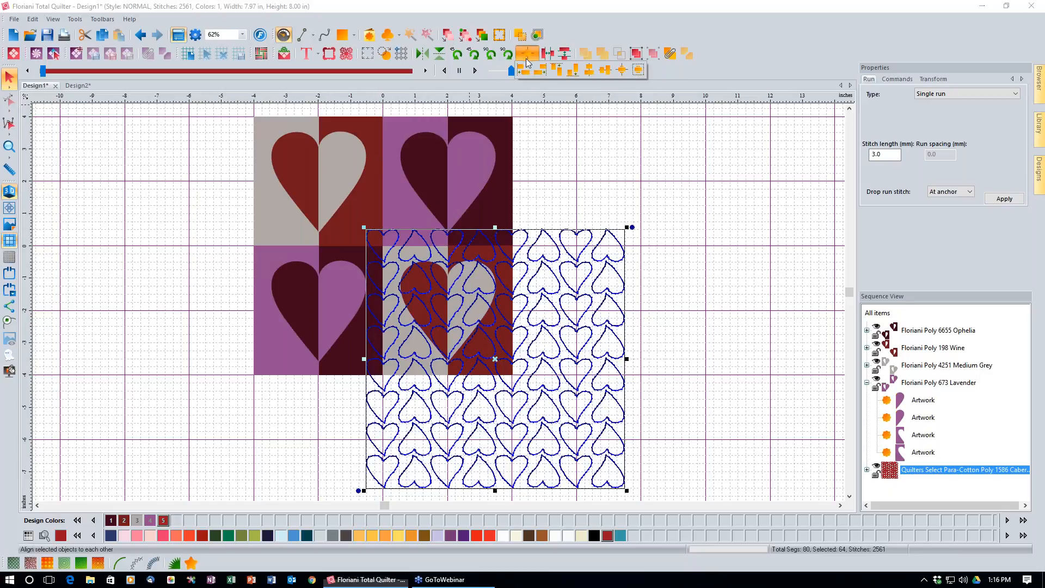
pyautogui.click(621, 70)
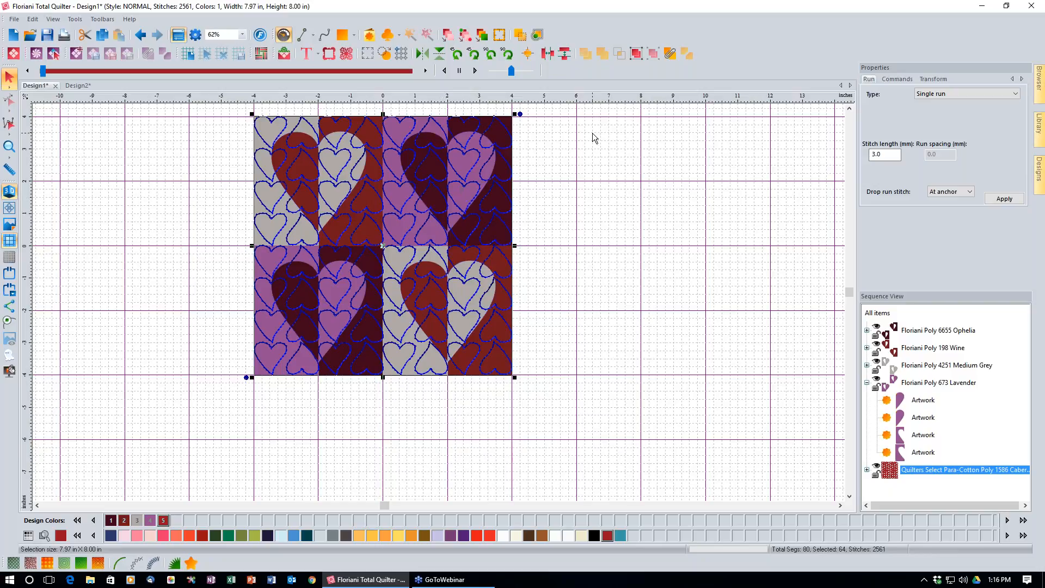
pyautogui.click(637, 55)
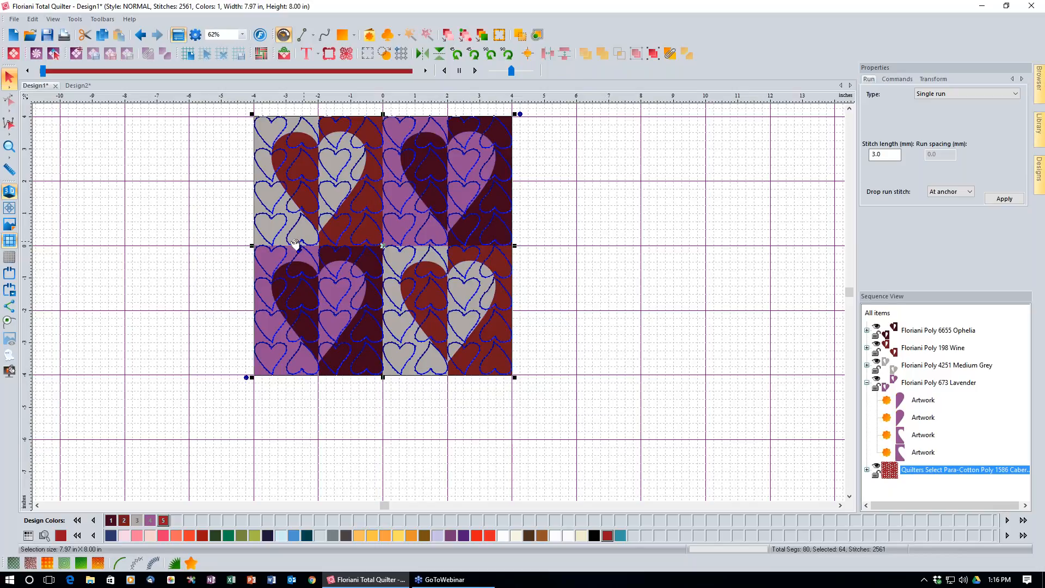
pyautogui.click(11, 150)
pyautogui.click(86, 240)
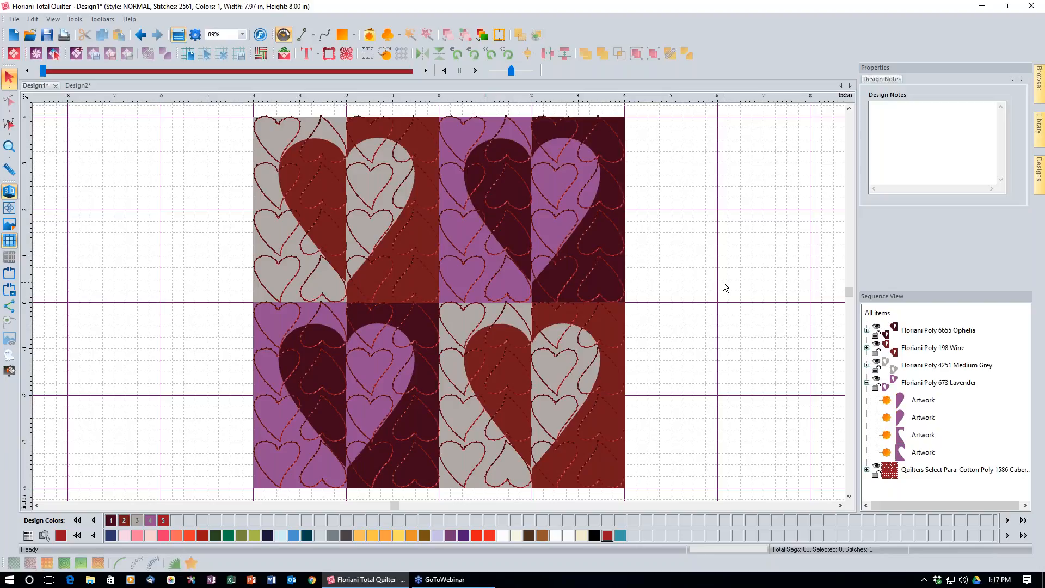
# - In a new design, draw a closed, uneven four-sided artwork outline about 5.5 inches wide and 3.65 inches high
pyautogui.click(13, 35)
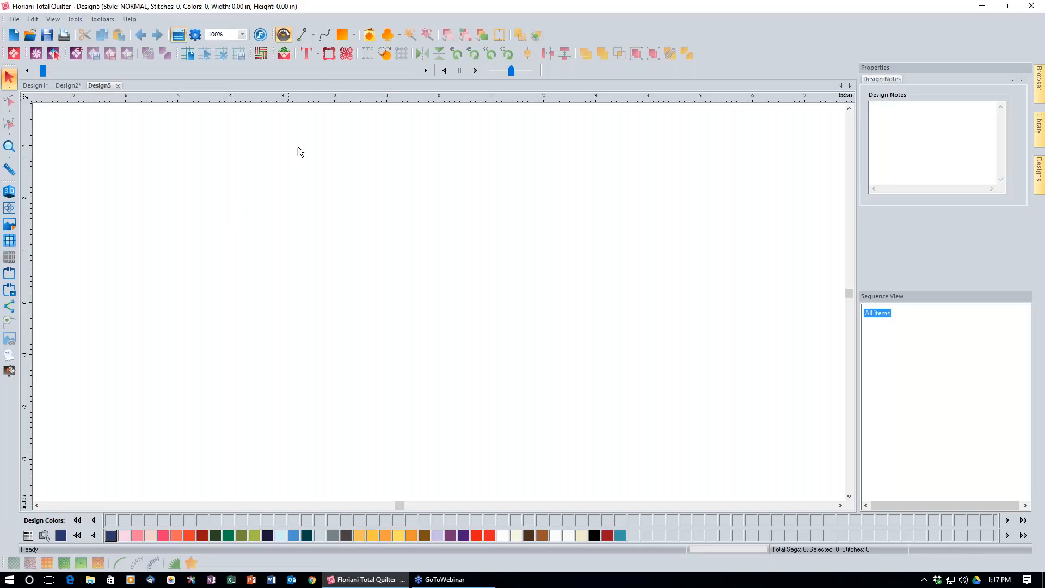
pyautogui.click(301, 35)
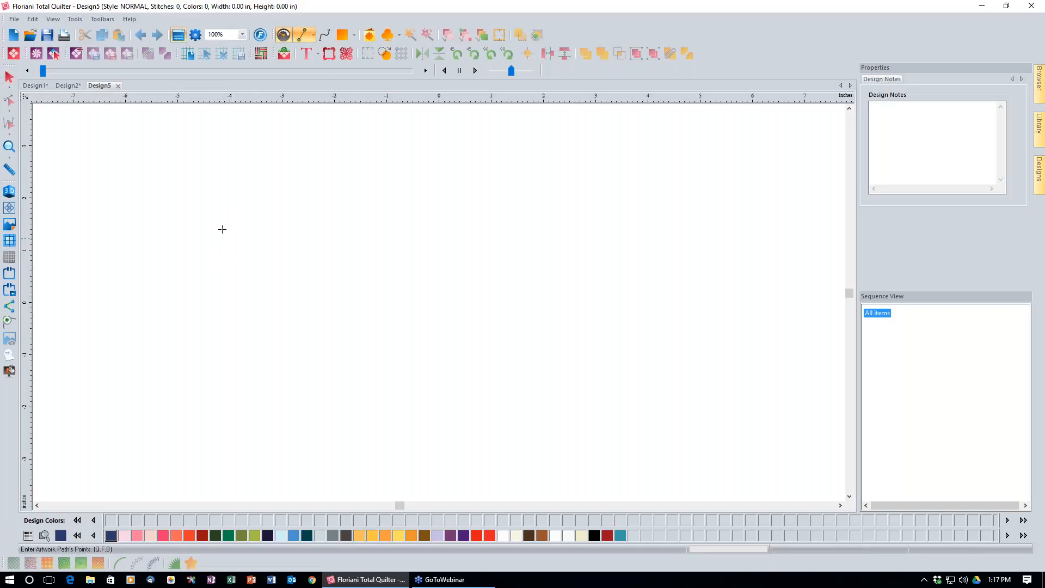
pyautogui.click(219, 385)
pyautogui.click(504, 209)
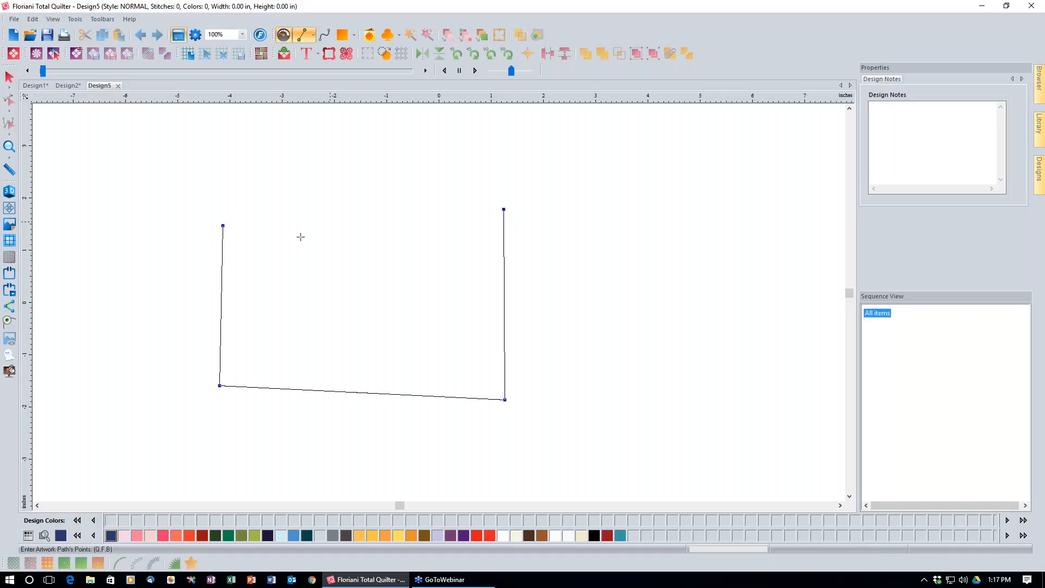
pyautogui.click(10, 323)
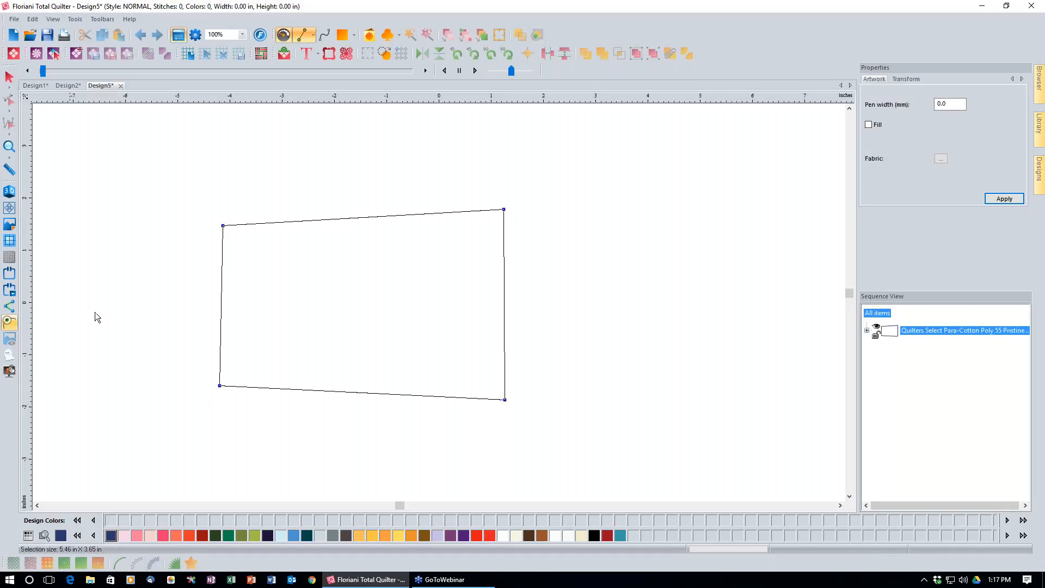
pyautogui.click(611, 260)
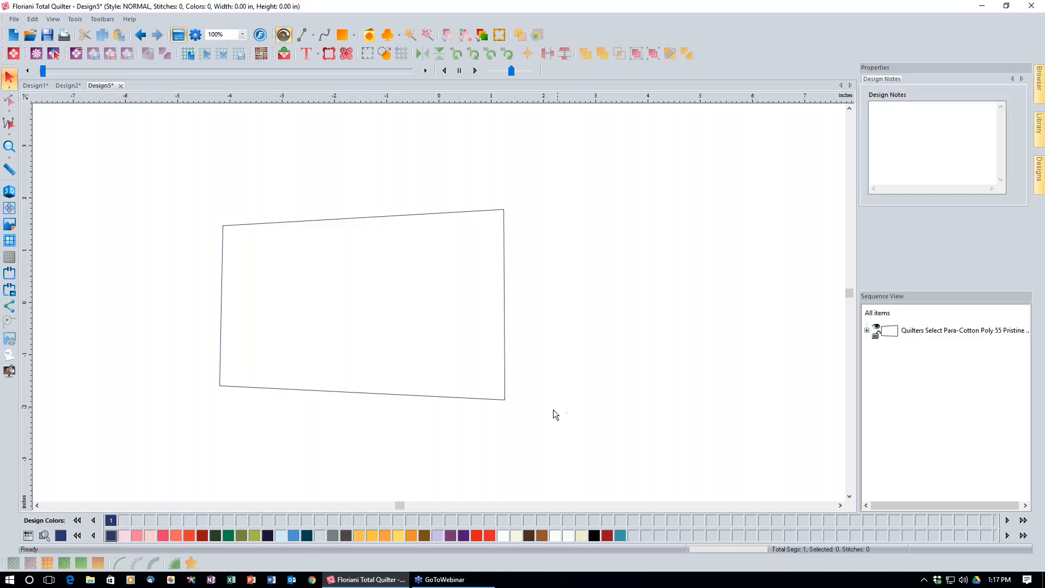
# - Straighten the uneven four-sided outline with Convert To Perfect Square and check its width and height
pyautogui.click(443, 393)
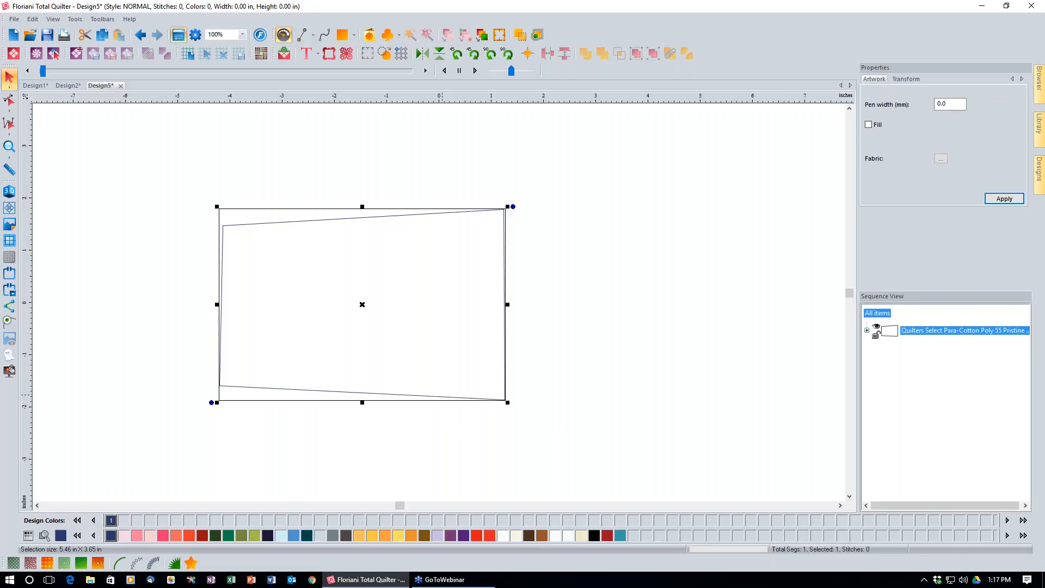
pyautogui.rightClick(442, 394)
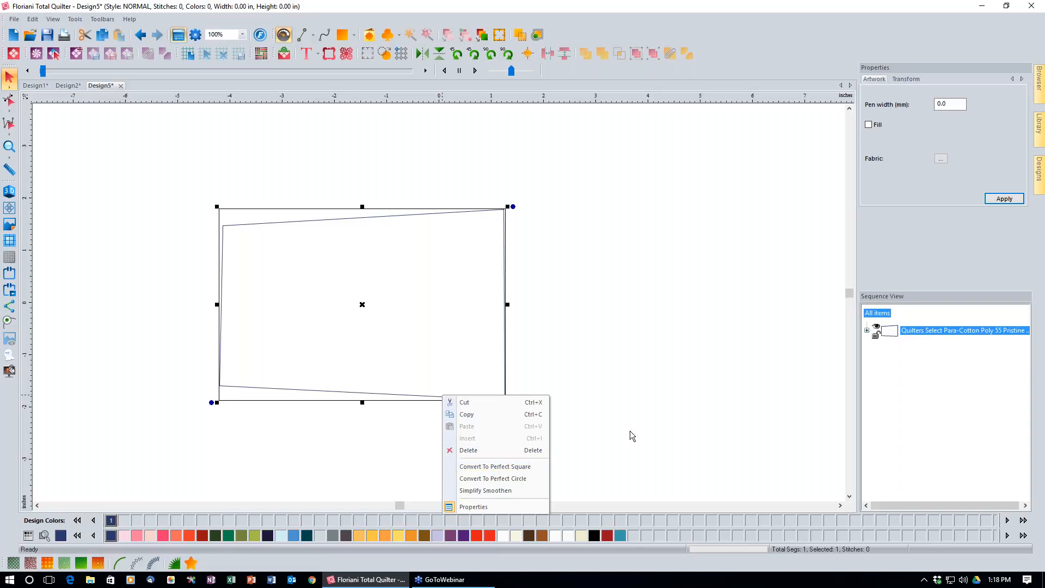
pyautogui.click(902, 81)
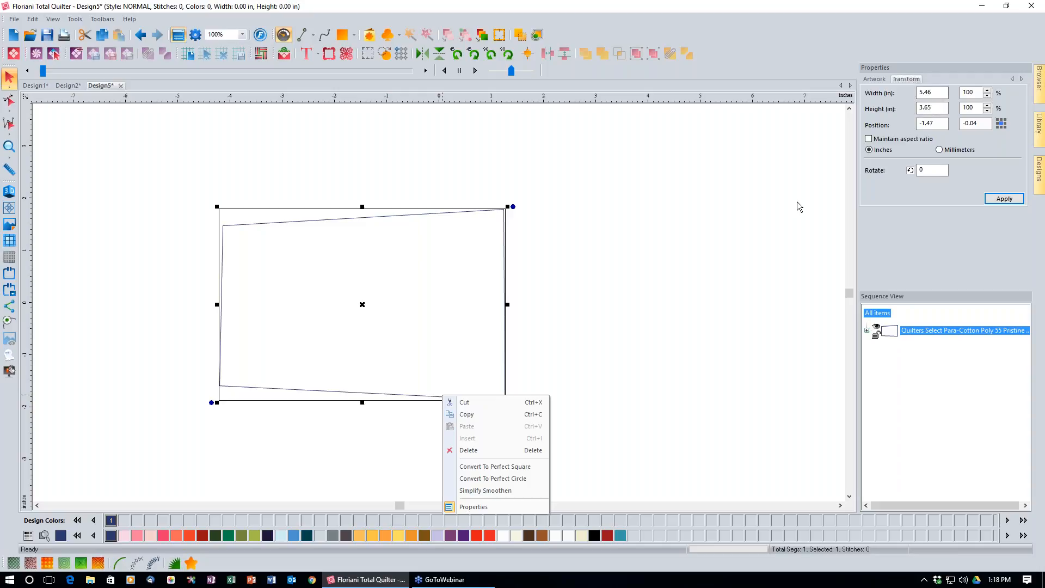
pyautogui.click(515, 470)
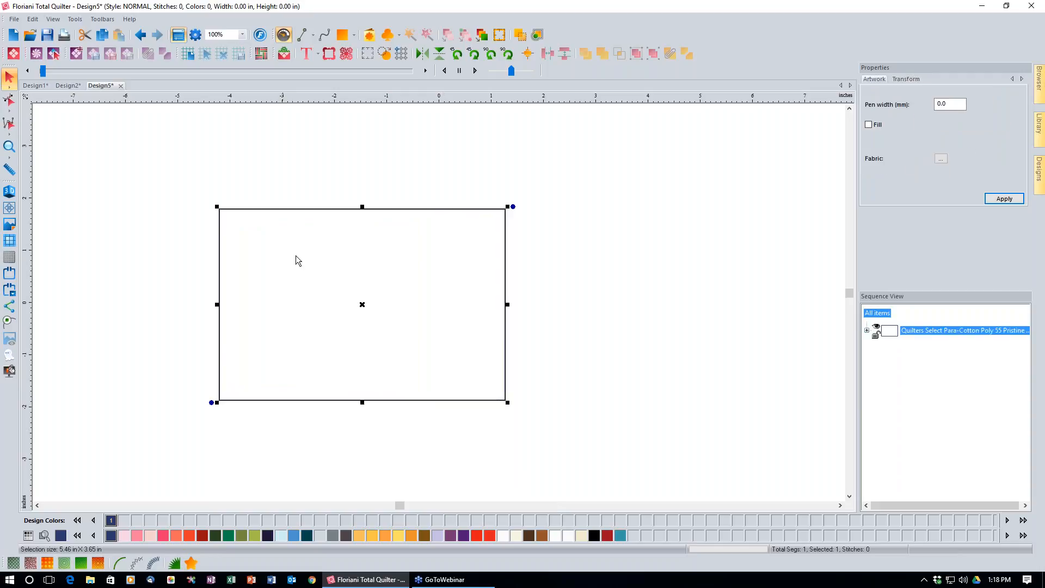
pyautogui.click(905, 79)
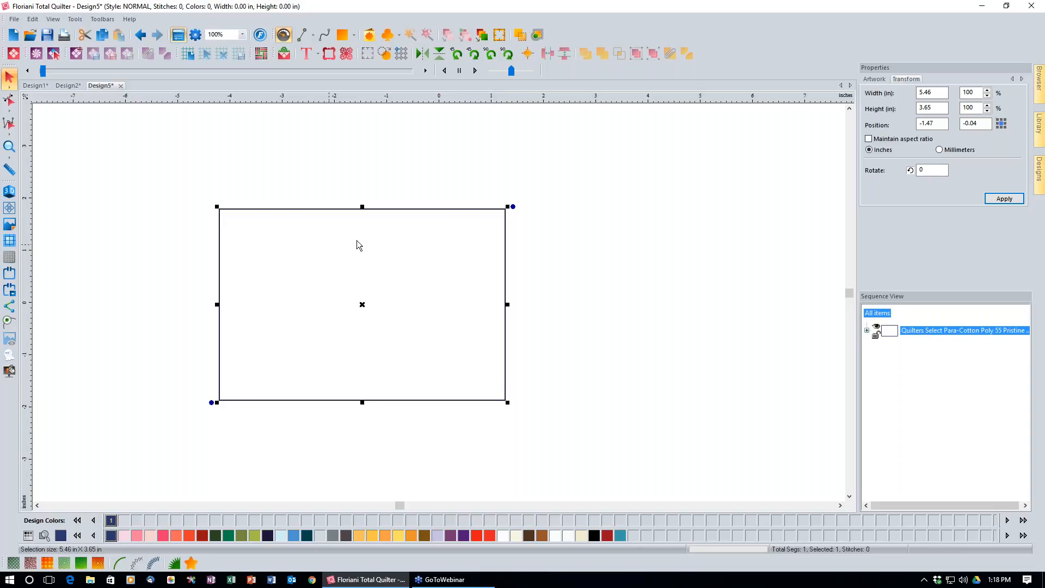
pyautogui.click(584, 295)
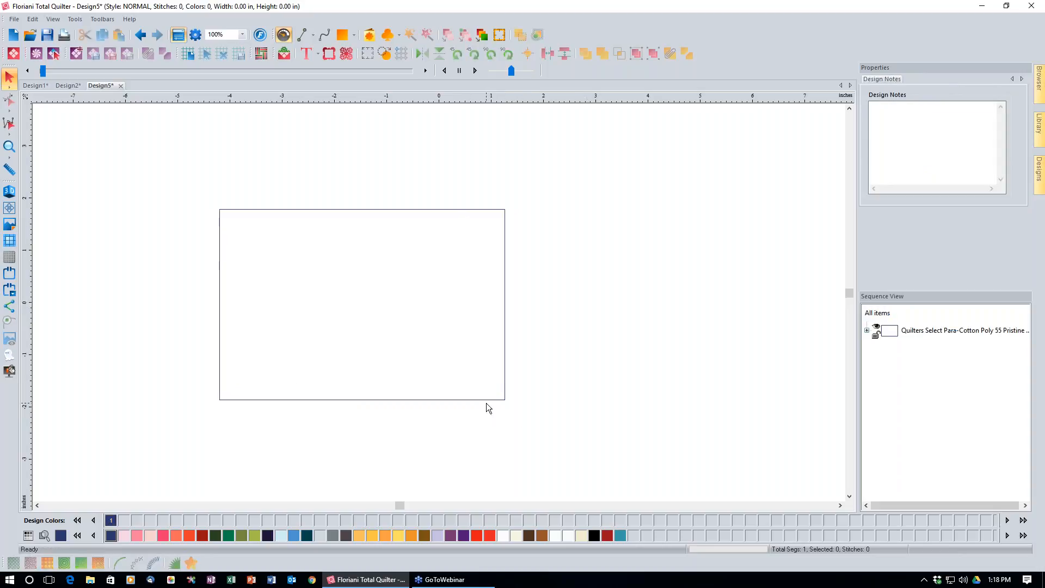
# - Select all four corner points of the rectangle and change them to smooth points
pyautogui.moveTo(203, 184); pyautogui.dragTo(544, 433)
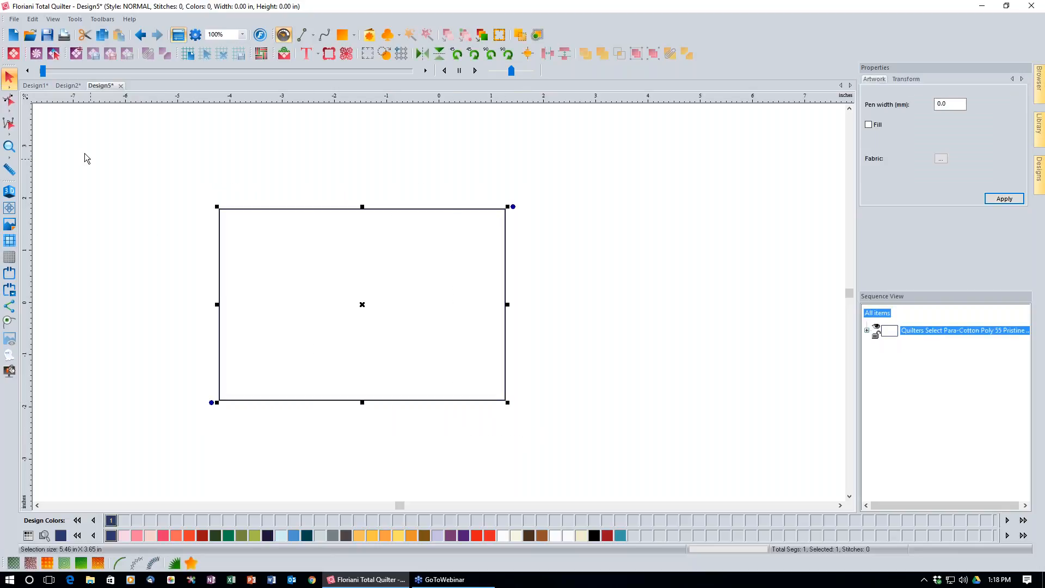
pyautogui.click(9, 100)
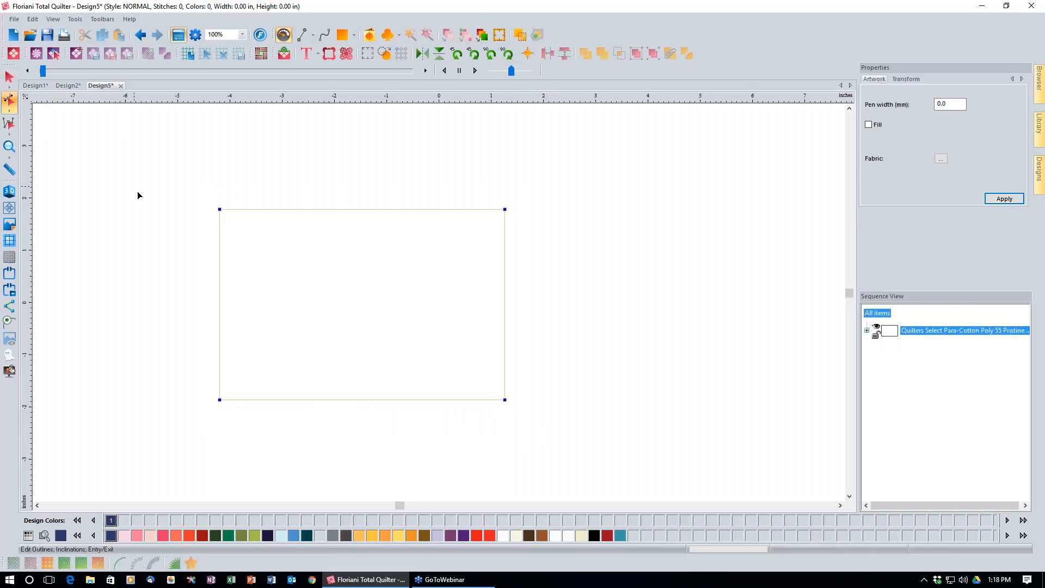
pyautogui.moveTo(187, 190); pyautogui.dragTo(553, 436)
pyautogui.rightClick(505, 405)
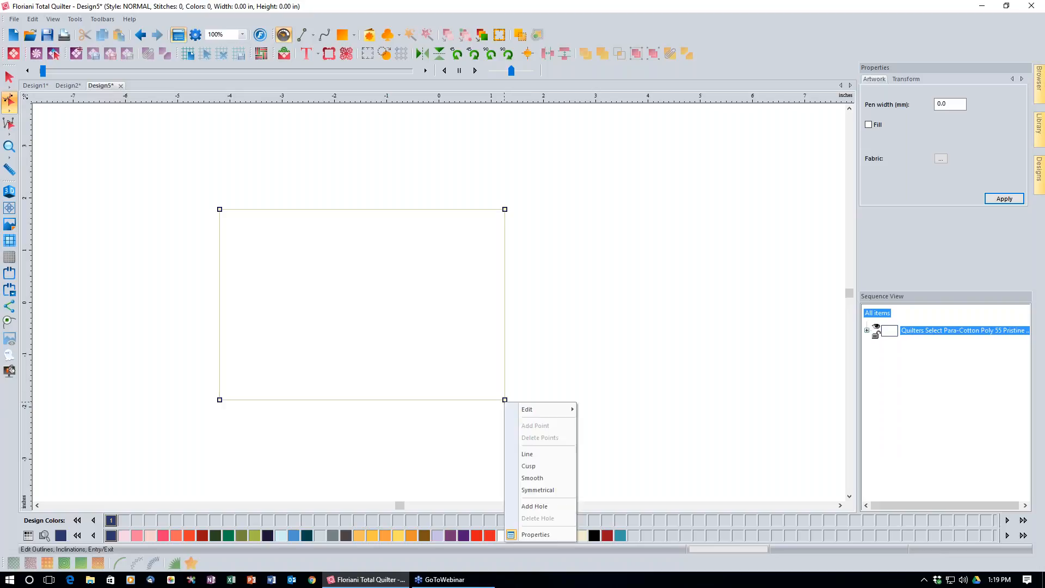
pyautogui.click(534, 479)
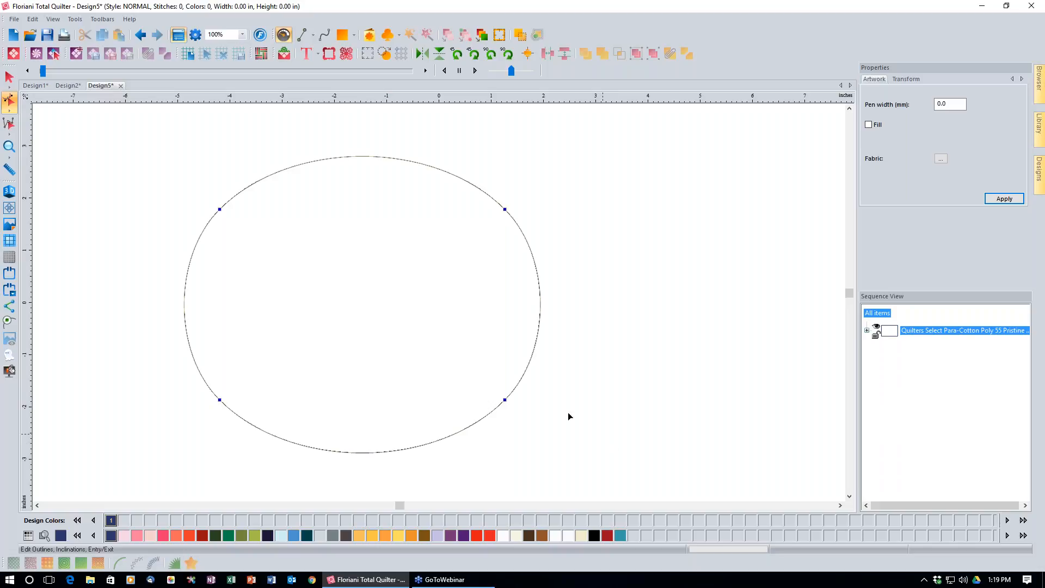
# - Try Convert To Perfect Circle on the rounded outline and undo the conversion
pyautogui.click(9, 76)
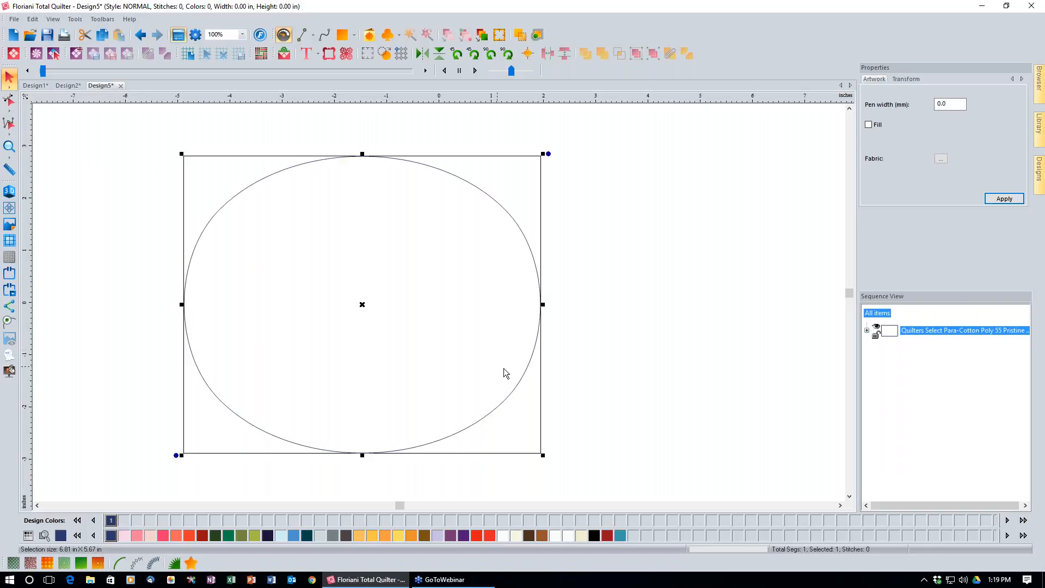
pyautogui.rightClick(515, 382)
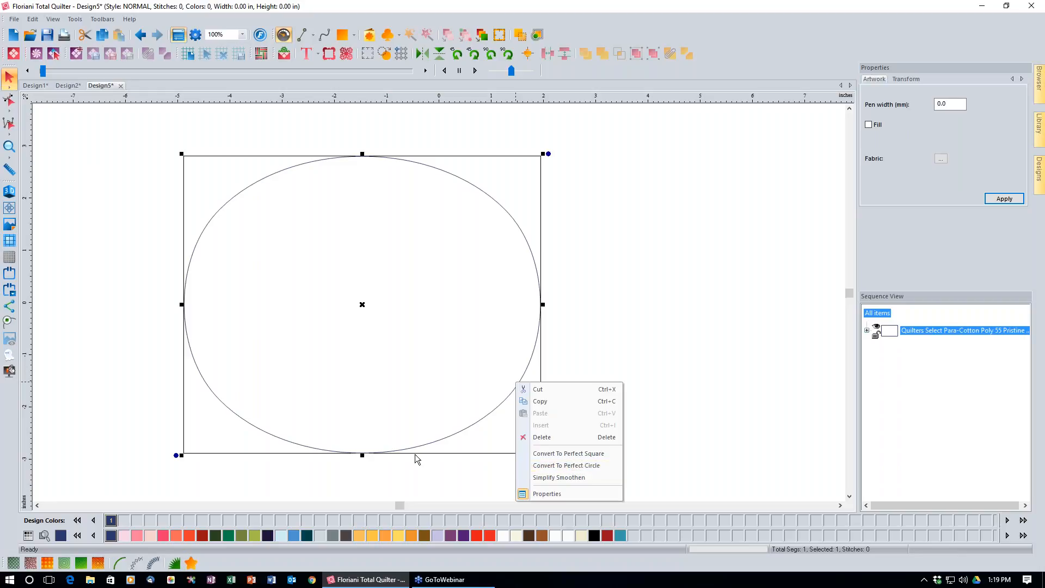
pyautogui.click(582, 467)
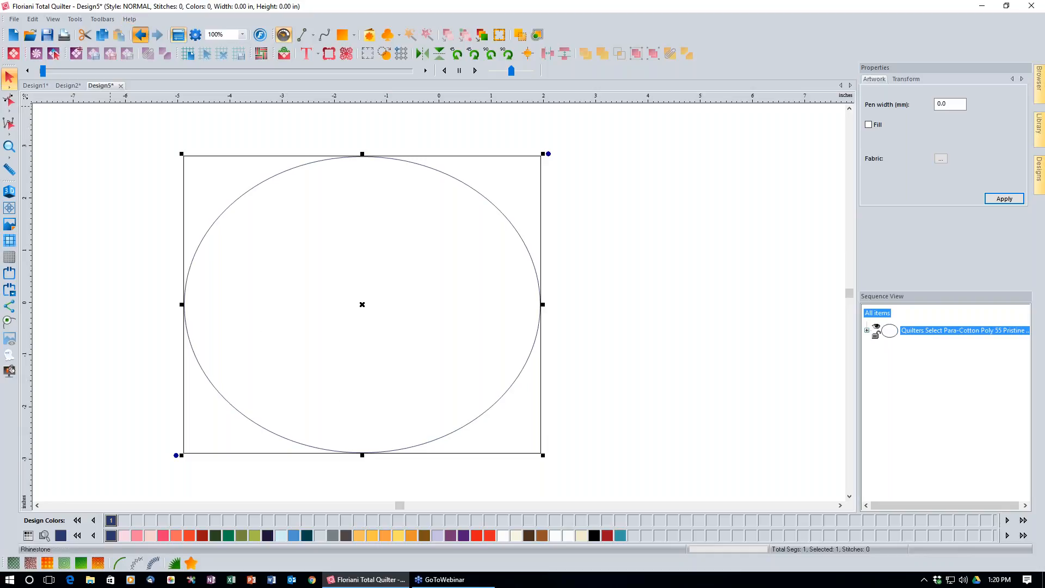
pyautogui.click(142, 36)
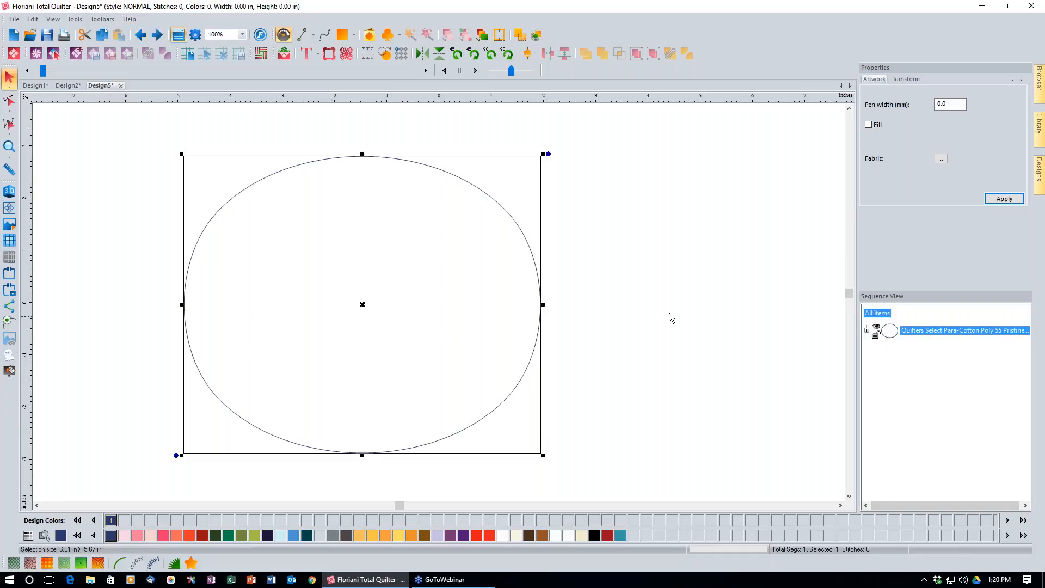
# - Set the rounded outline's width and height to 6 inches each and apply the new size
pyautogui.click(916, 79)
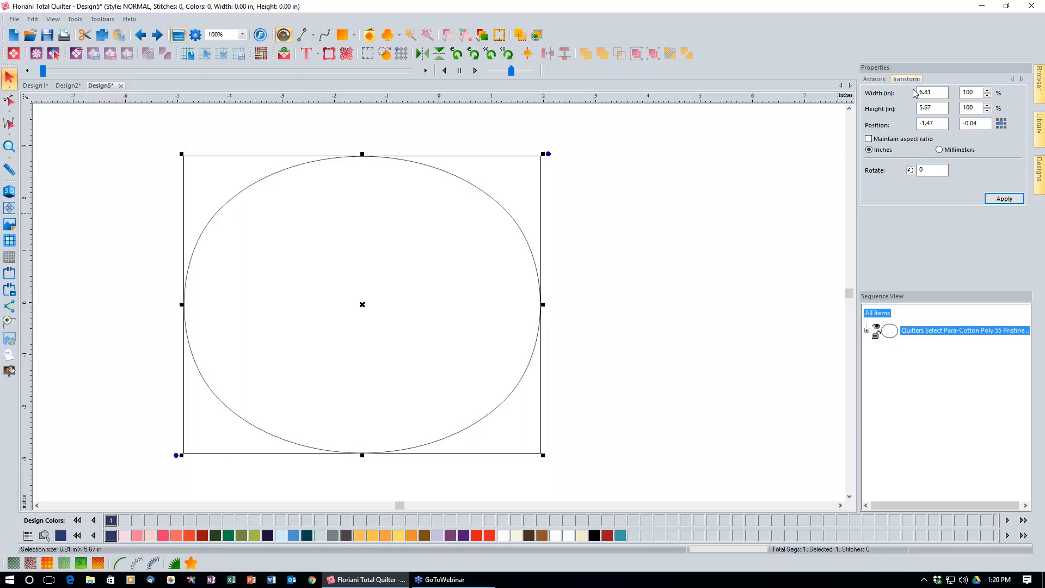
pyautogui.click(933, 95)
pyautogui.doubleClick(933, 95)
pyautogui.write('6')
pyautogui.press('Tab')
pyautogui.write('6')
pyautogui.click(1000, 200)
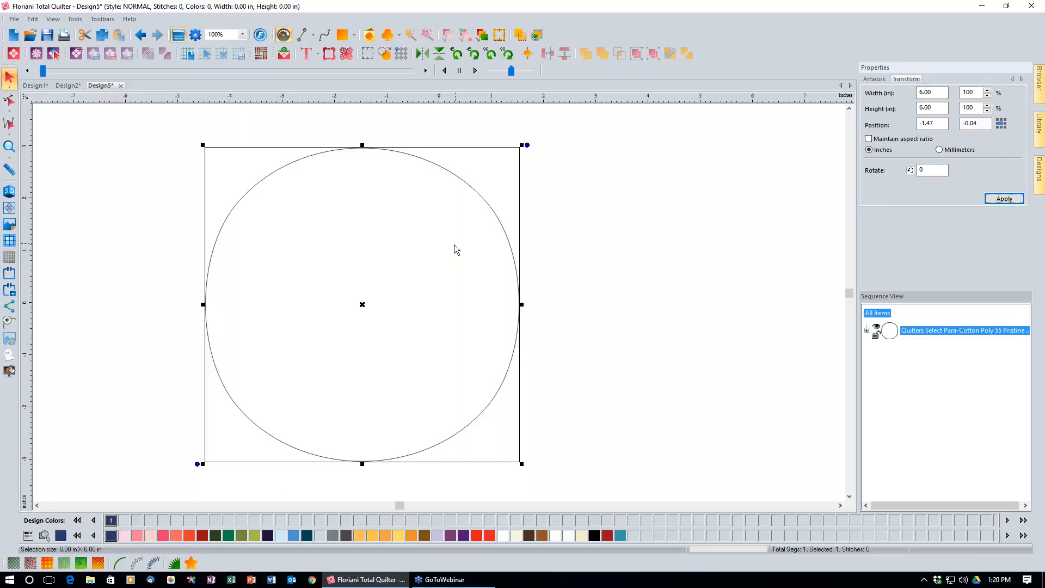
# - Turn the 6-inch rounded outline into a true circle with Convert To Perfect Circle and deselect it
pyautogui.rightClick(411, 308)
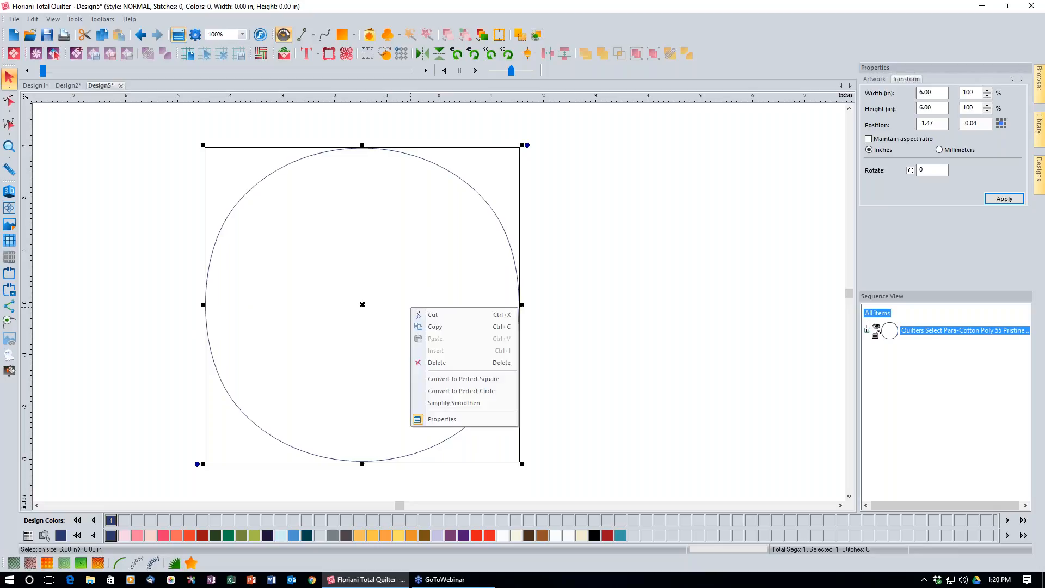
pyautogui.click(453, 391)
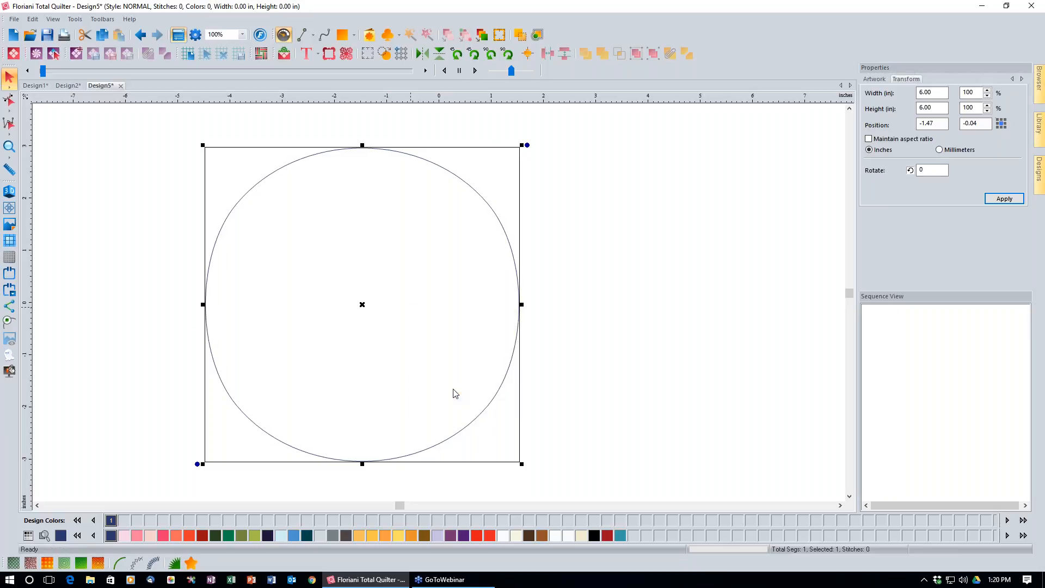
pyautogui.click(593, 390)
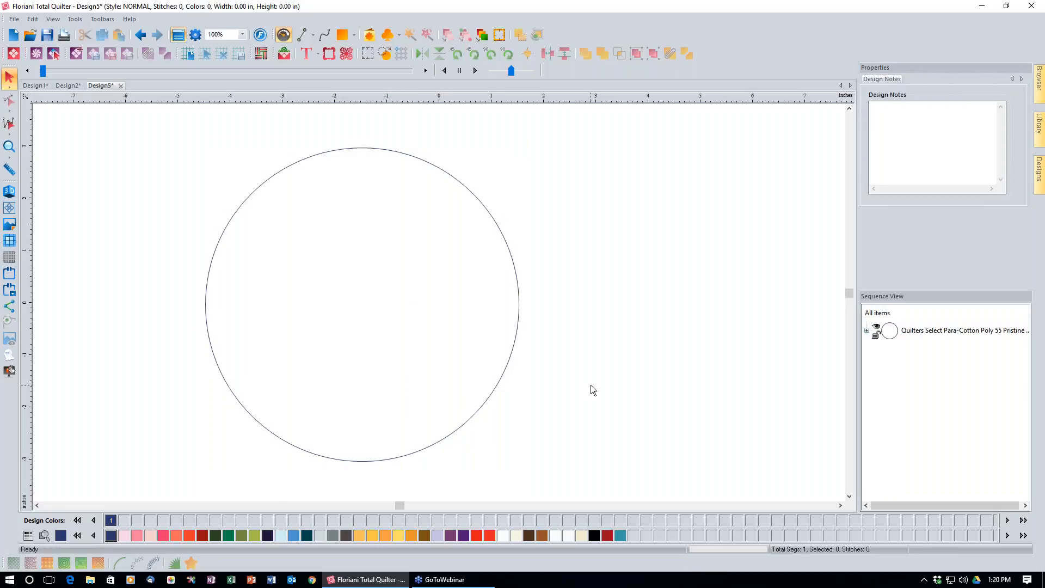
# - Delete the circle and insert the Pinwheel Dance quilt block from the Album blocks folder at the default size
pyautogui.click(516, 383)
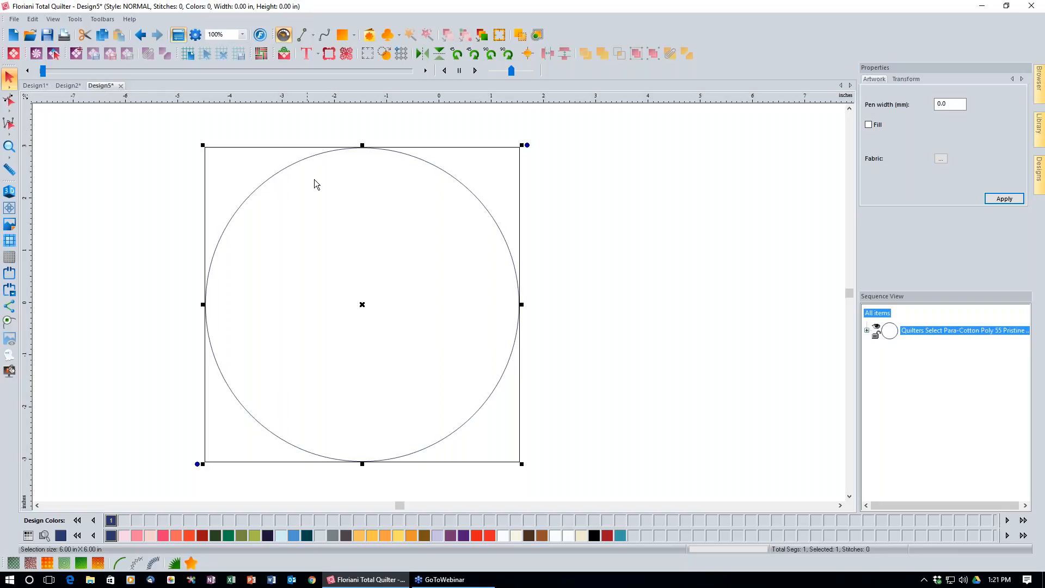
pyautogui.press('Delete')
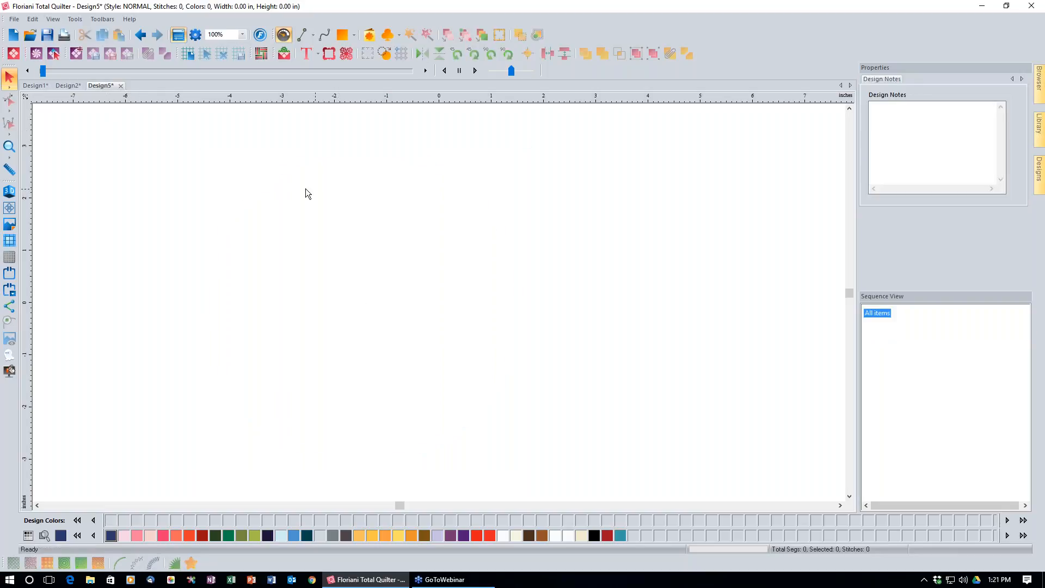
pyautogui.click(21, 56)
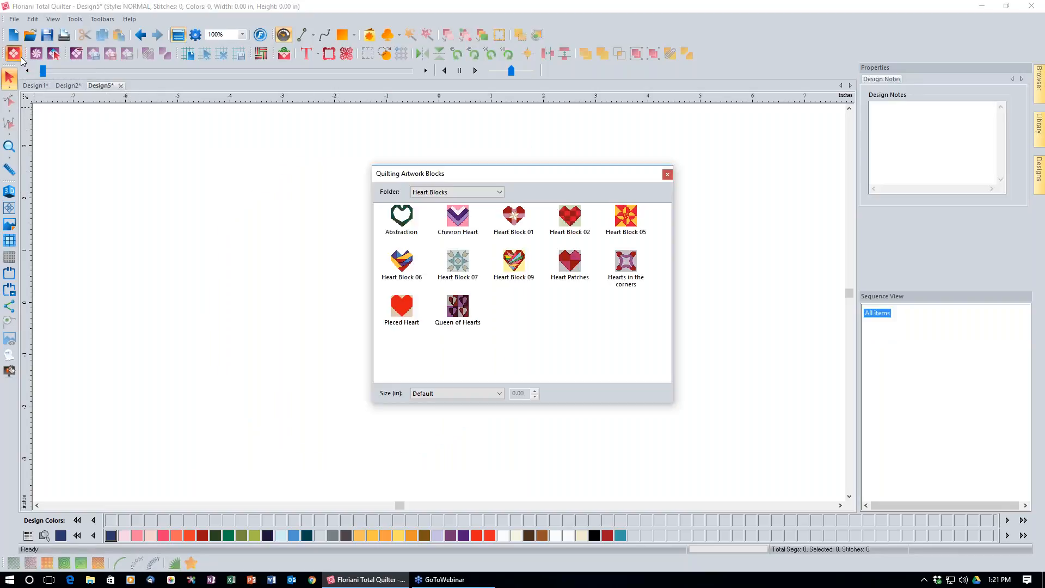
pyautogui.click(482, 193)
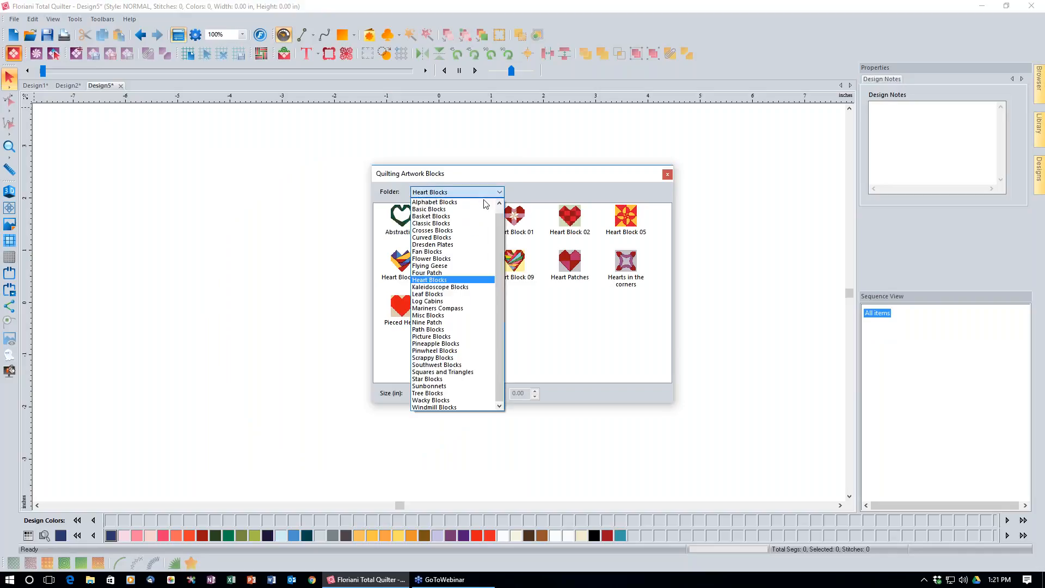
pyautogui.moveTo(498, 238); pyautogui.dragTo(498, 228)
pyautogui.click(451, 204)
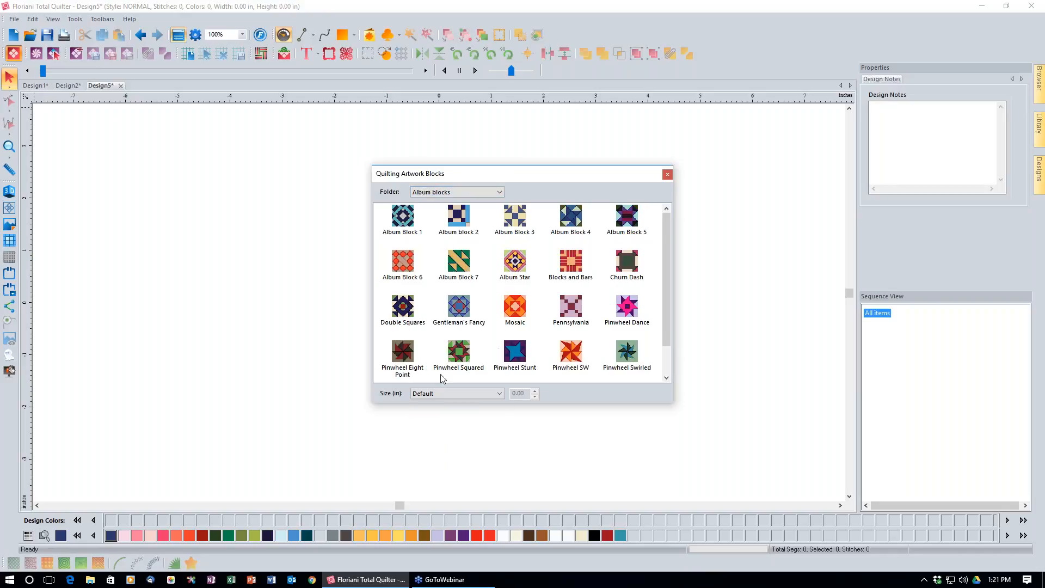
pyautogui.doubleClick(632, 305)
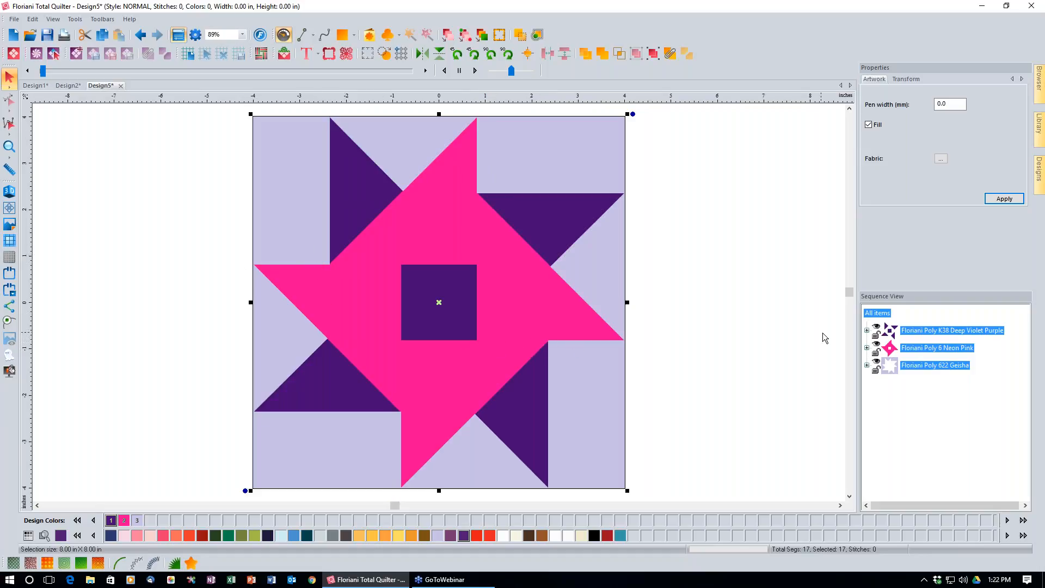
# - Expand the Floriani Poly 6 Neon Pink group and examine each of its artwork pieces, ending with the whole group selected
pyautogui.click(867, 348)
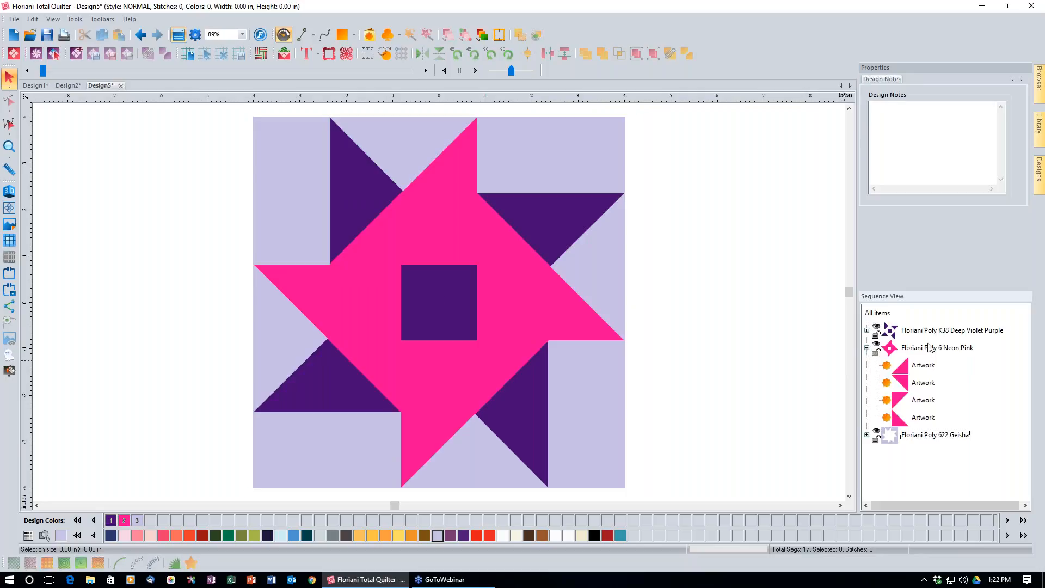
pyautogui.click(925, 365)
pyautogui.click(923, 384)
pyautogui.click(925, 401)
pyautogui.click(928, 417)
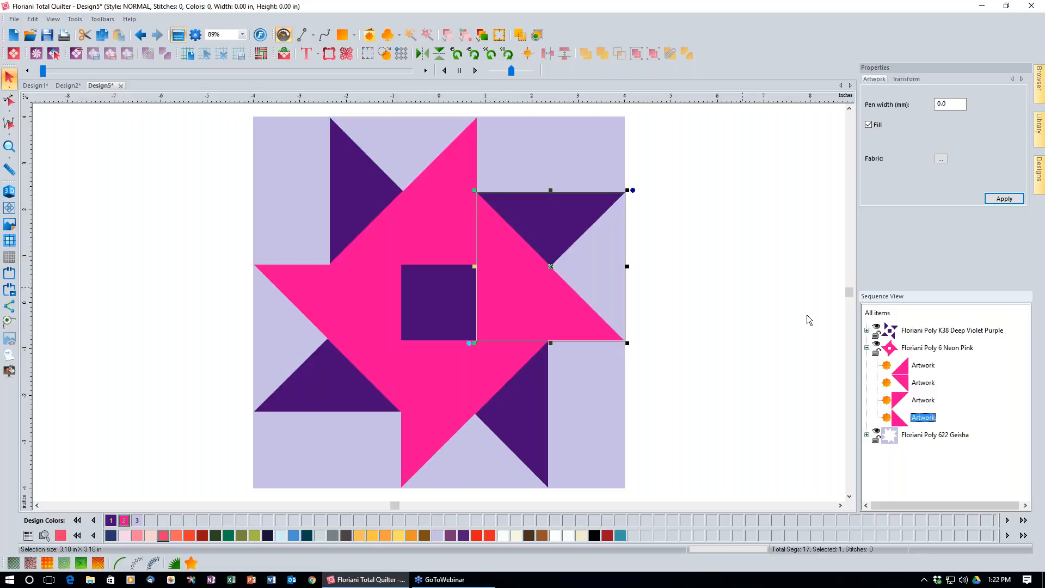
pyautogui.click(925, 351)
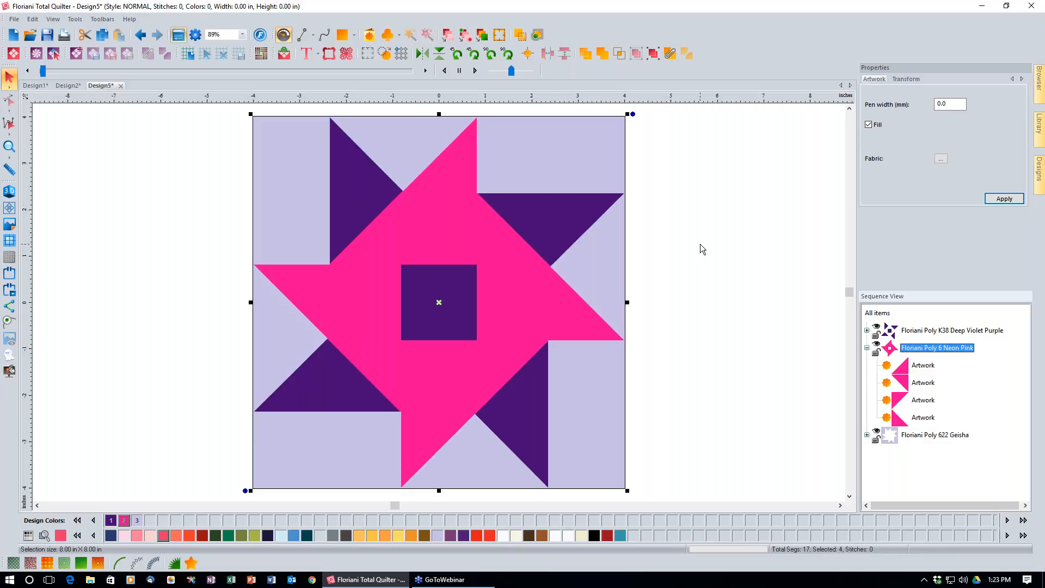
# - Check the Snap to anchors setting in the ruler options and clear the artwork selection
pyautogui.rightClick(503, 103)
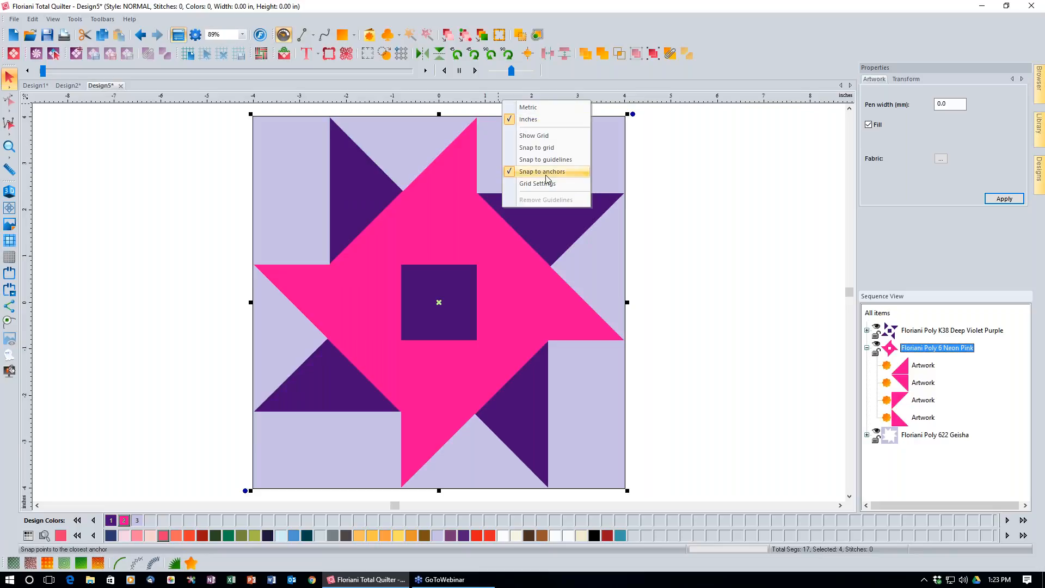
pyautogui.click(688, 213)
pyautogui.click(688, 213)
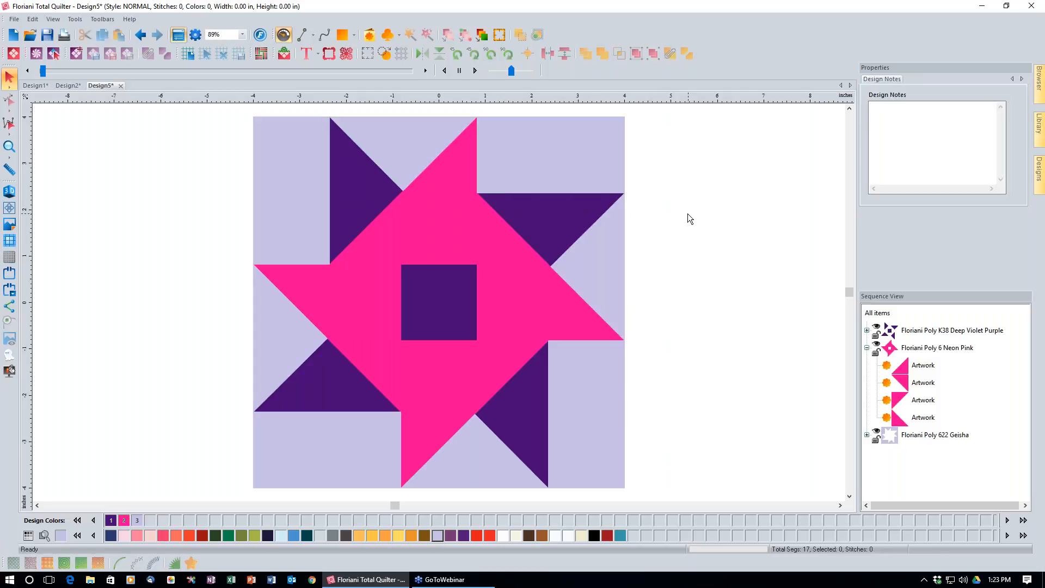
# - Trace a closed straight-line artwork outline around the pink pinwheel star, snapping each corner to the block's anchor points
pyautogui.click(301, 39)
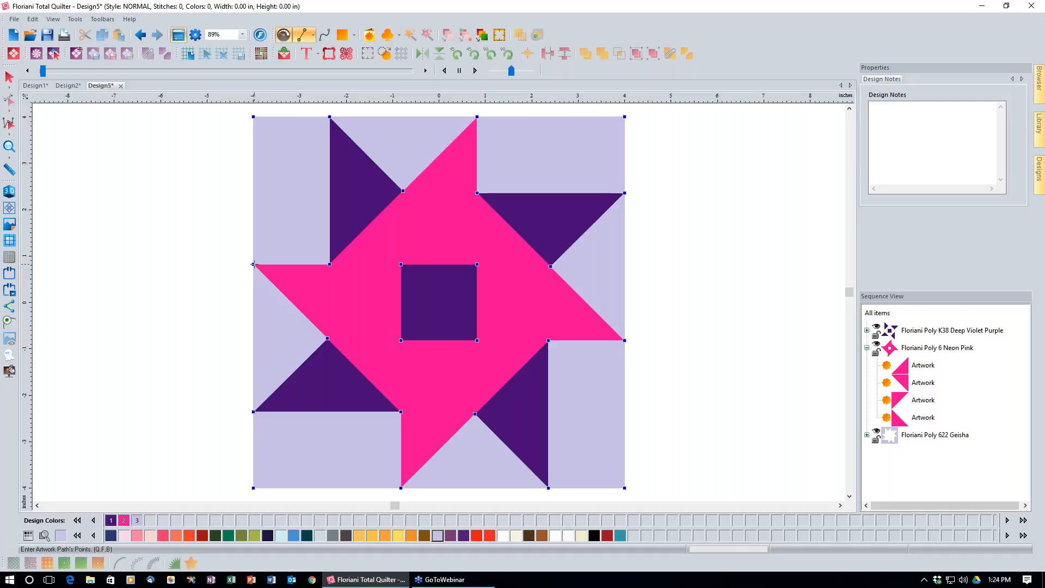
pyautogui.click(329, 264)
pyautogui.click(477, 117)
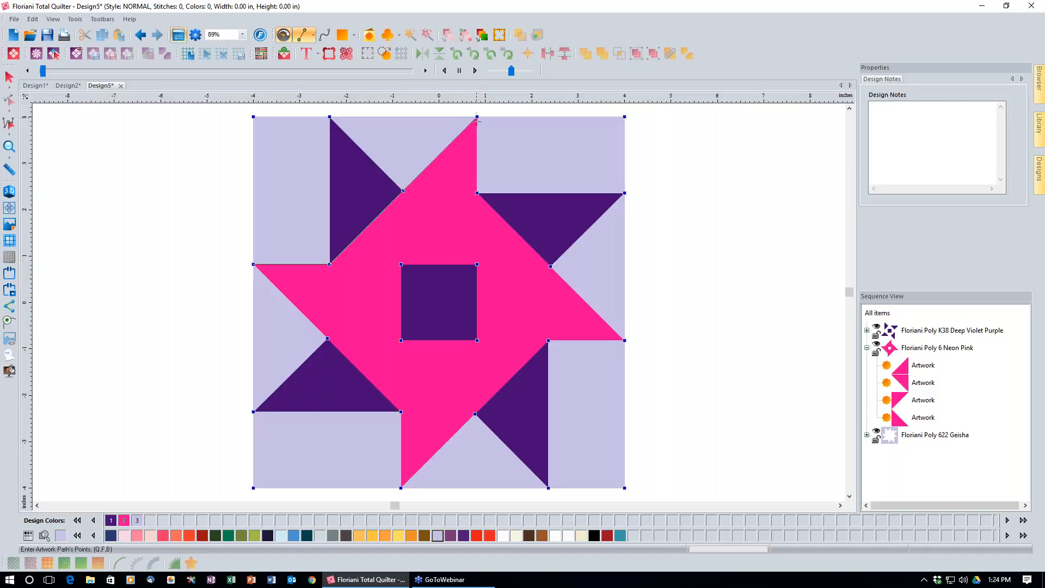
pyautogui.click(476, 192)
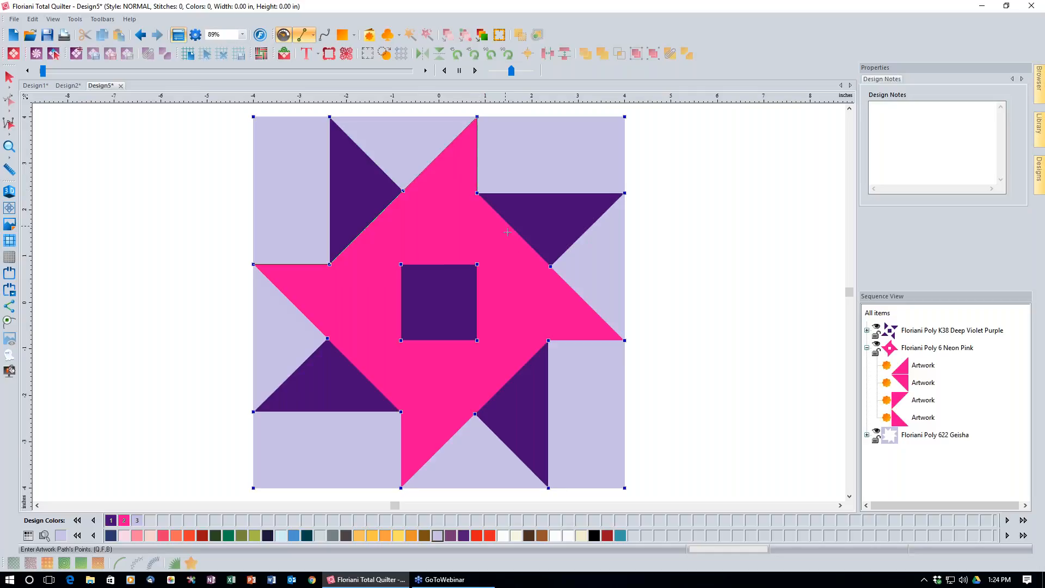
pyautogui.click(624, 340)
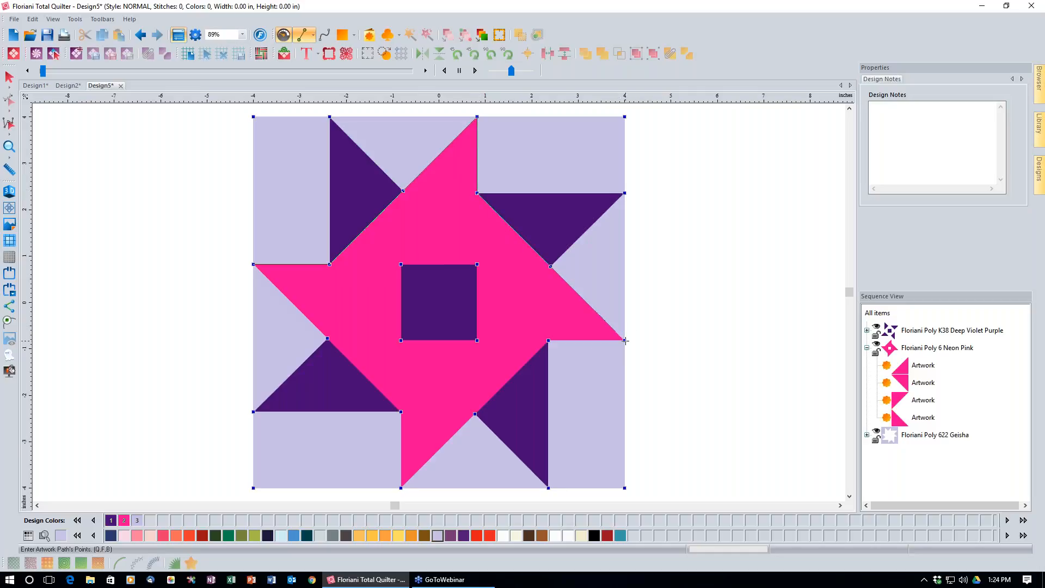
pyautogui.click(549, 340)
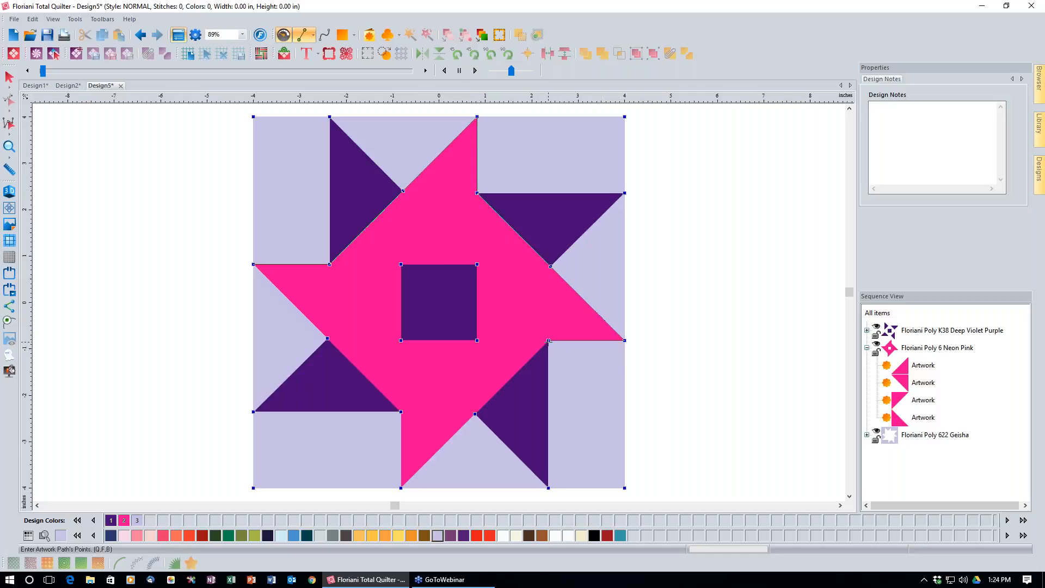
pyautogui.click(400, 487)
pyautogui.click(401, 412)
pyautogui.click(401, 412)
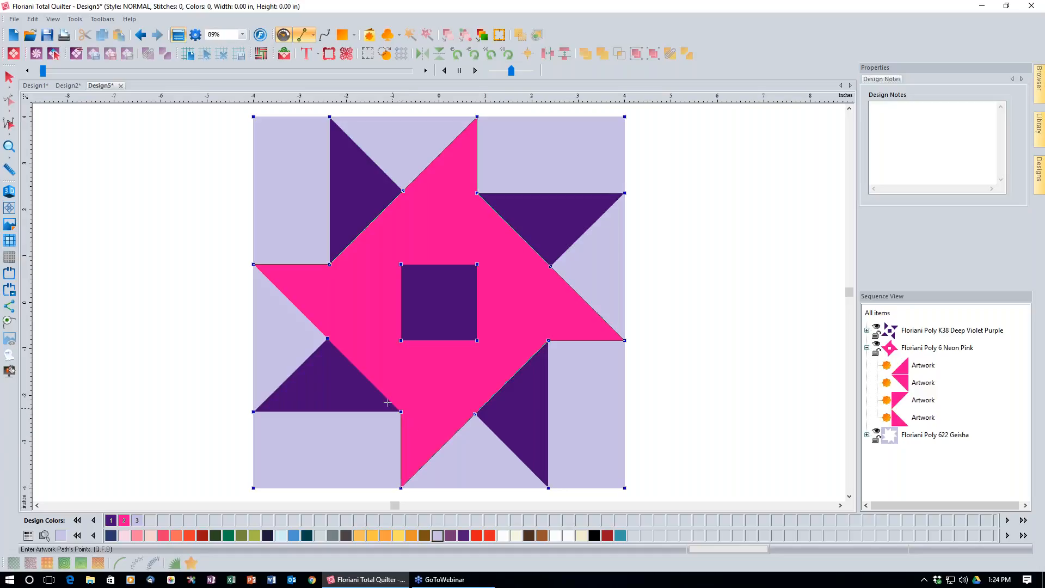
pyautogui.click(253, 265)
pyautogui.press('Escape')
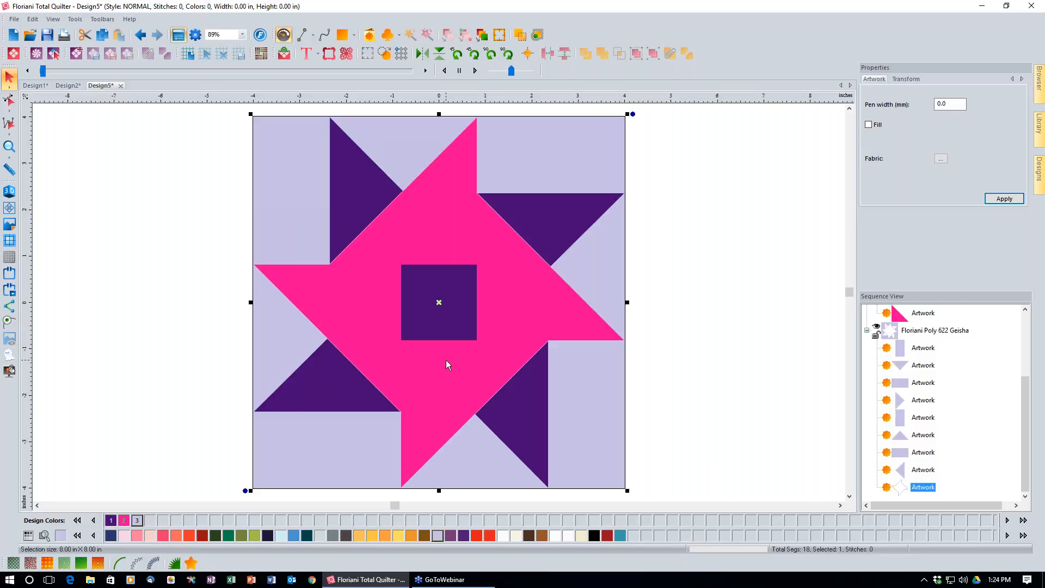
# - Fill the traced star outline with Advanced Stippling pattern stipple 028 and recolor the stitching to Floriani Poly K38 Deep Violet Purple
pyautogui.click(52, 563)
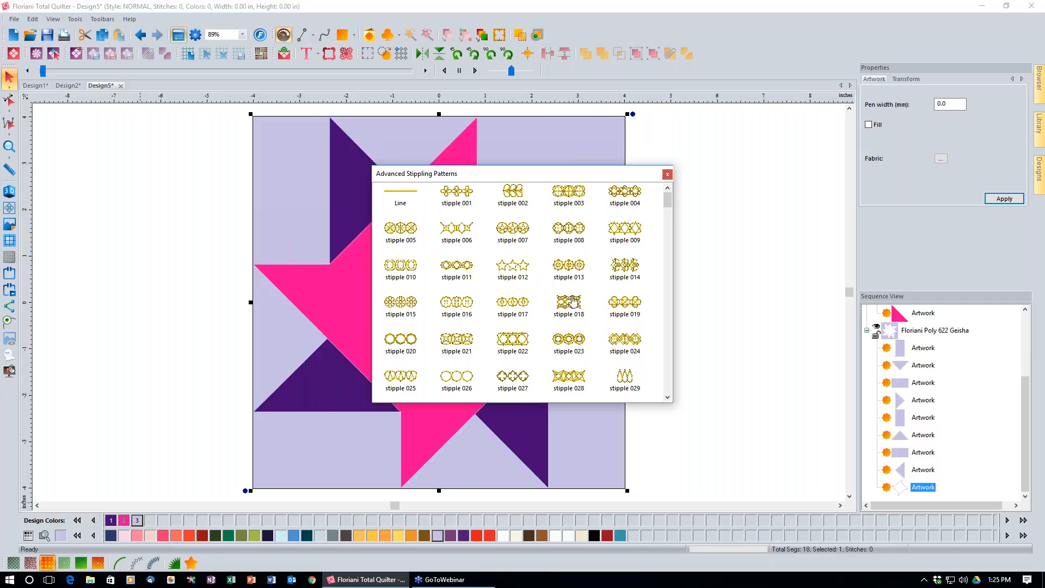
pyautogui.doubleClick(575, 385)
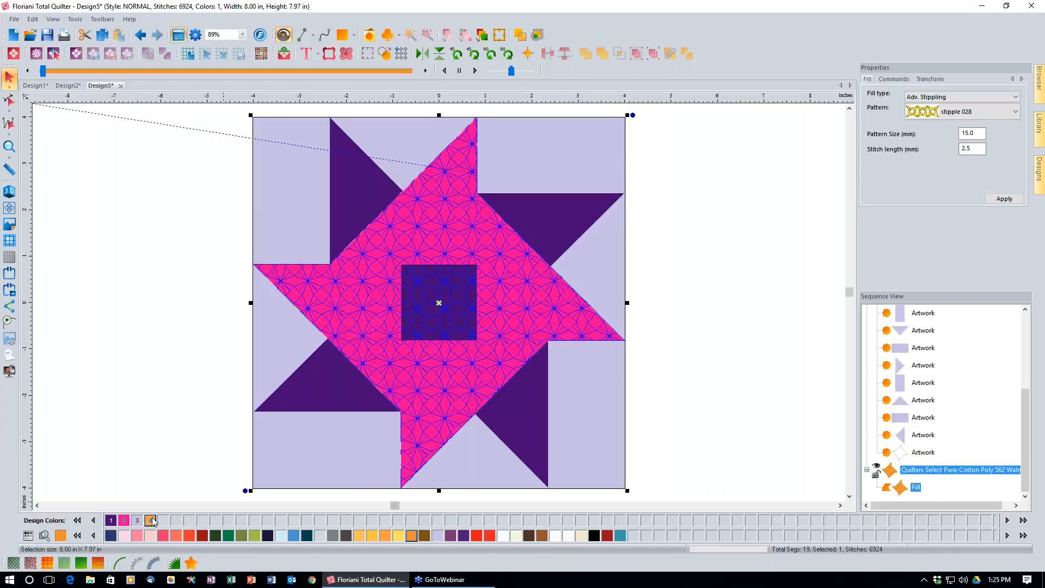
pyautogui.click(111, 520)
pyautogui.click(141, 457)
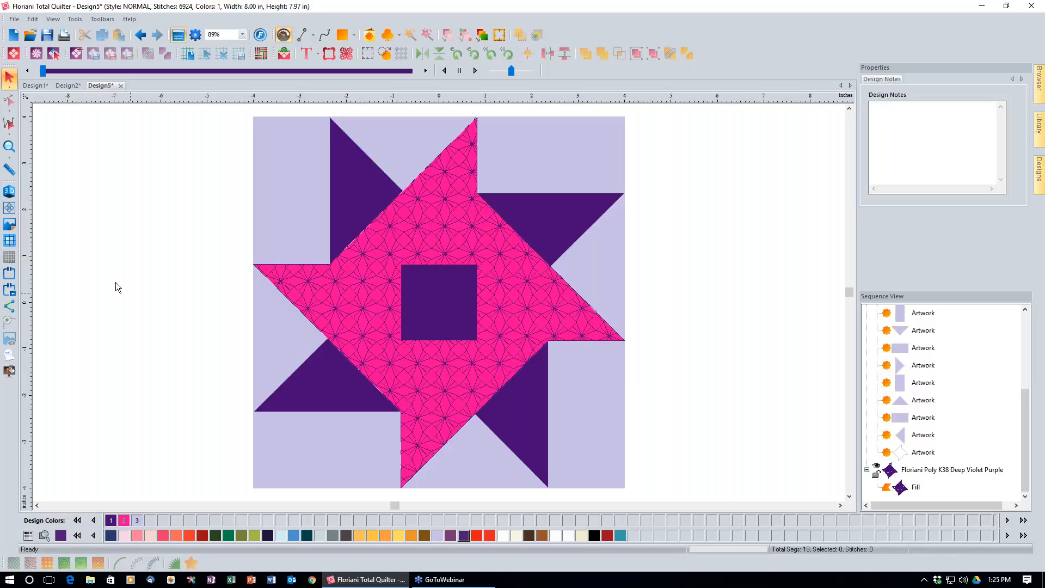
# - Switch to Design2 and hide its quilt block backdrop
pyautogui.click(68, 86)
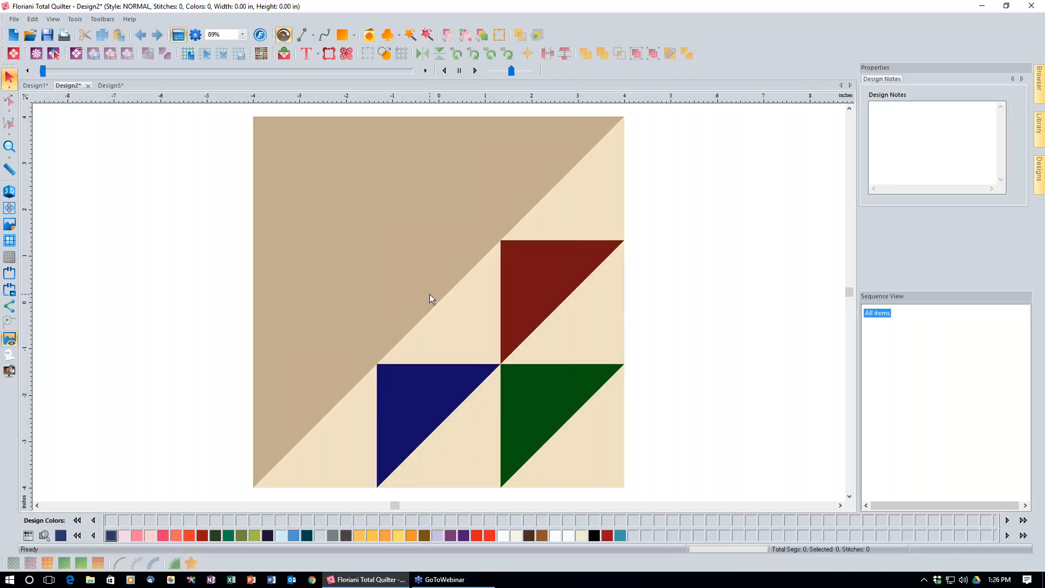
pyautogui.click(10, 339)
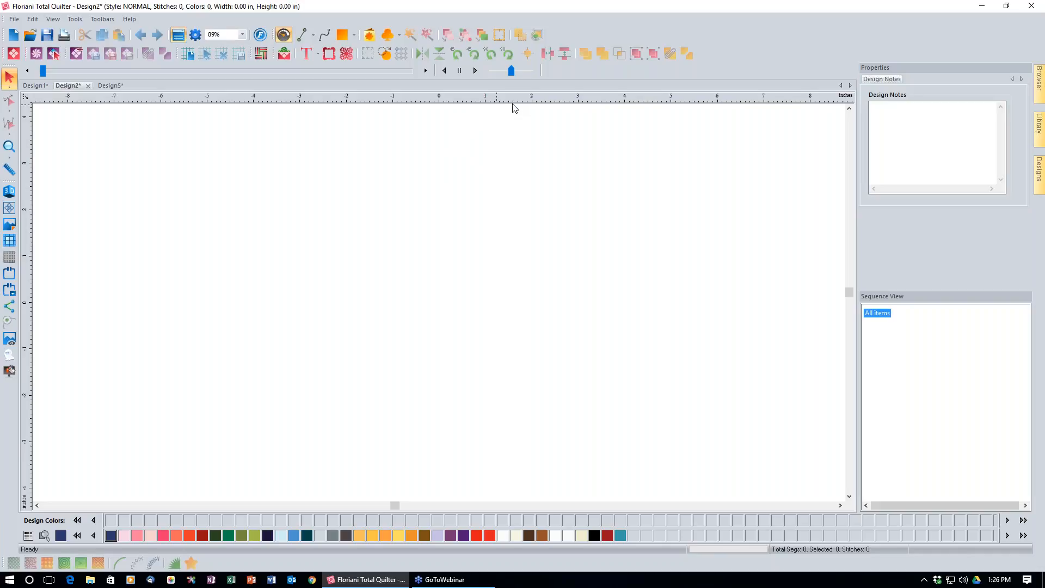
# - Place a horizontal guideline at about 2.25 inches and a vertical one at about -1.15 inches, and remove all guidelines
pyautogui.moveTo(514, 104); pyautogui.dragTo(504, 223)
pyautogui.moveTo(496, 223); pyautogui.dragTo(495, 219)
pyautogui.moveTo(28, 321); pyautogui.dragTo(386, 328)
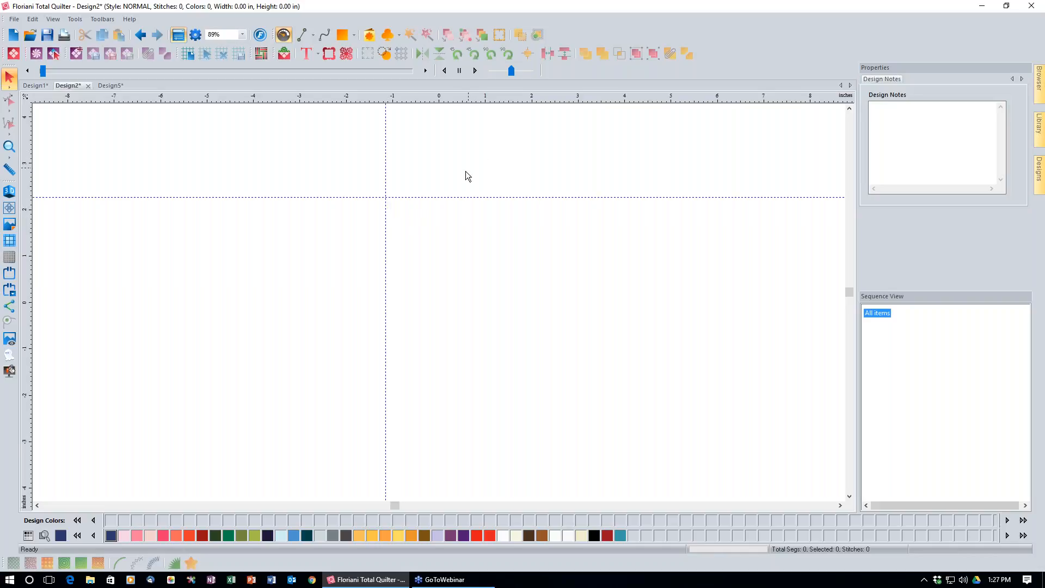
pyautogui.moveTo(507, 96); pyautogui.dragTo(486, 298)
pyautogui.moveTo(473, 293); pyautogui.dragTo(508, 86)
pyautogui.rightClick(510, 98)
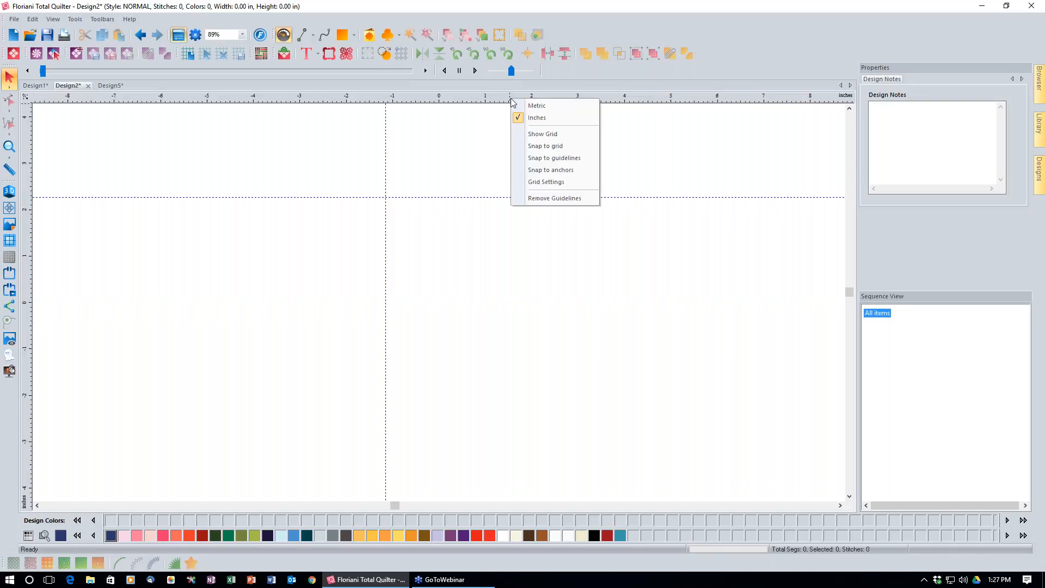
pyautogui.click(547, 197)
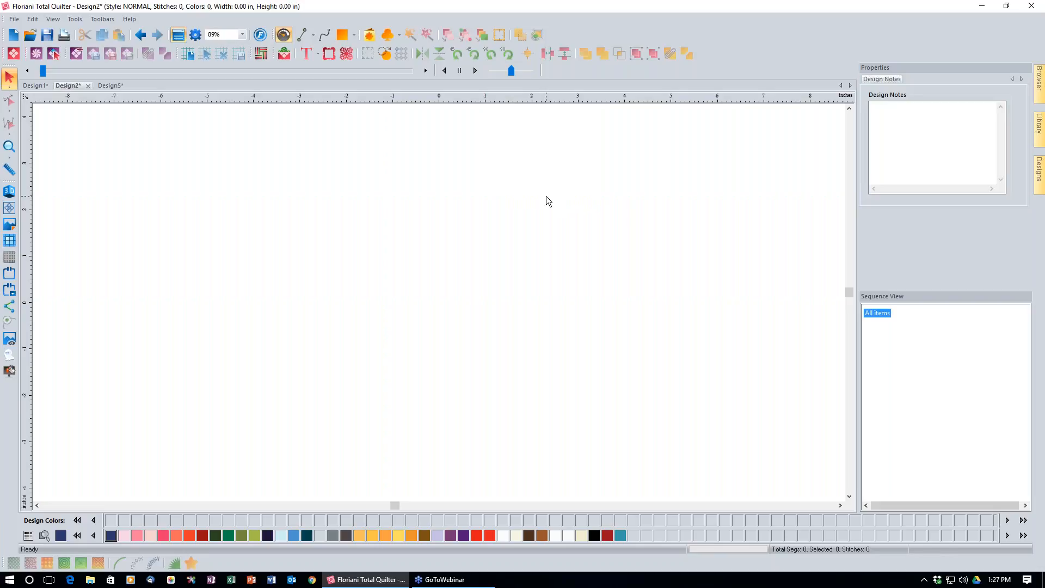
# - Show the quilt block backdrop again and turn on the grid over it
pyautogui.click(9, 338)
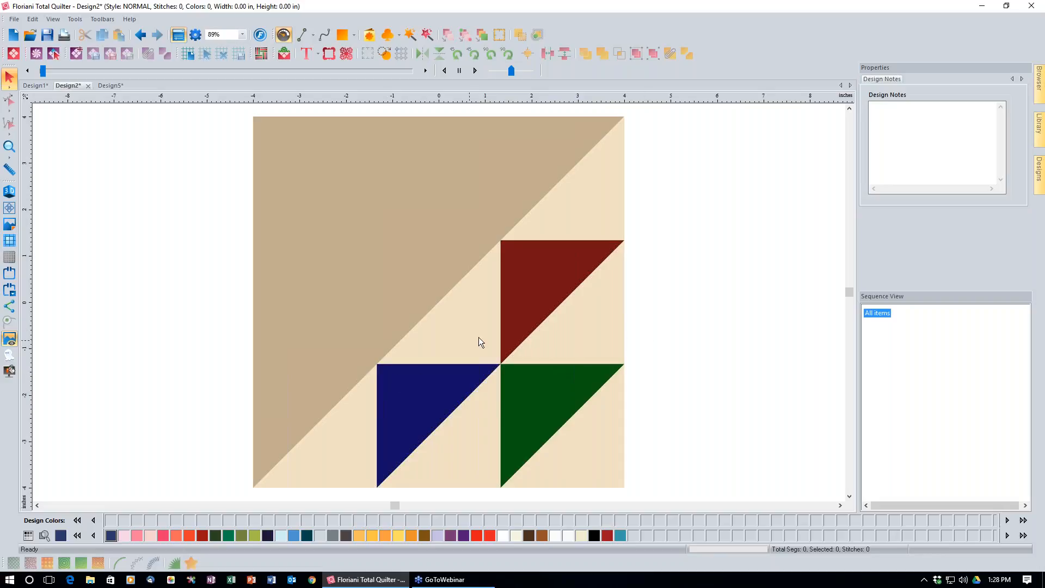
pyautogui.click(9, 240)
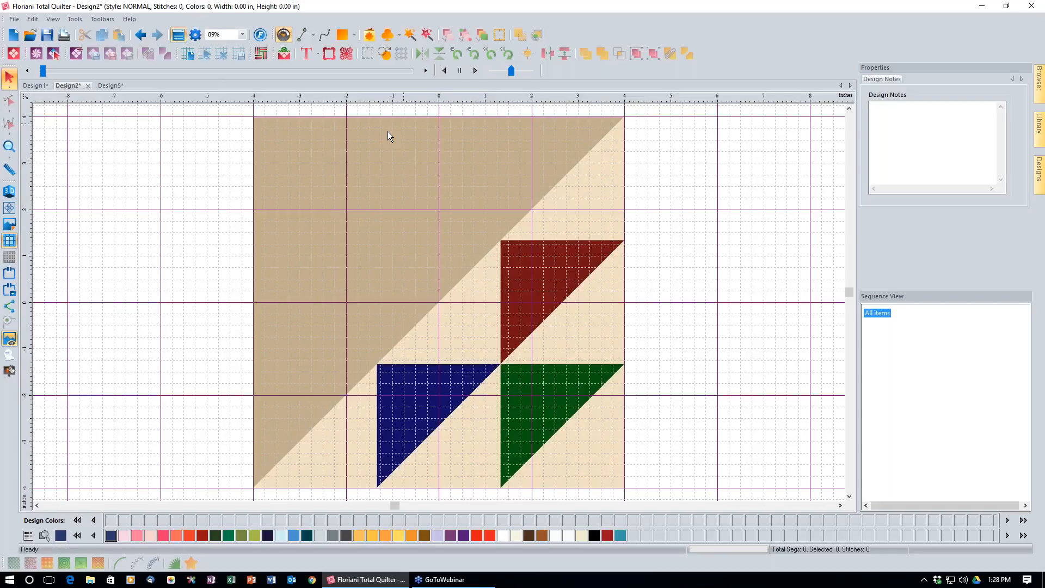
# - Turn off Show Backdrop below Grid in the view preferences, and hide the grid
pyautogui.click(195, 35)
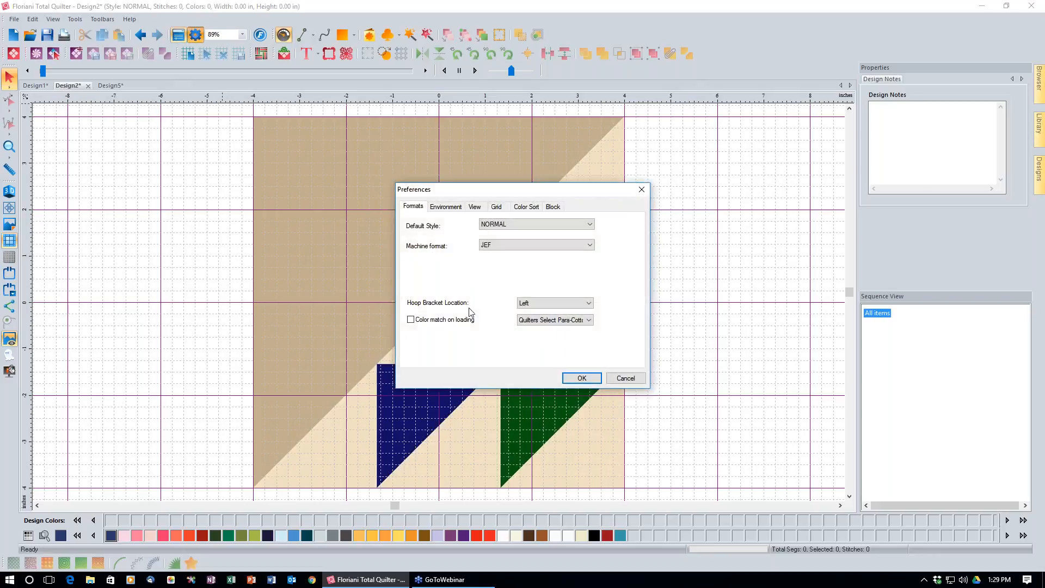
pyautogui.click(482, 208)
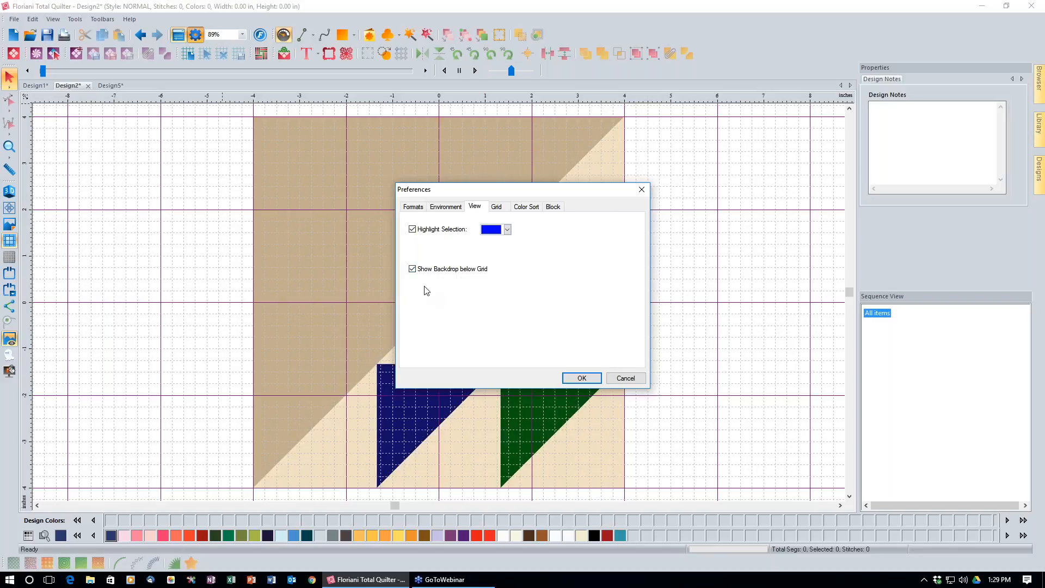
pyautogui.click(413, 269)
pyautogui.click(580, 377)
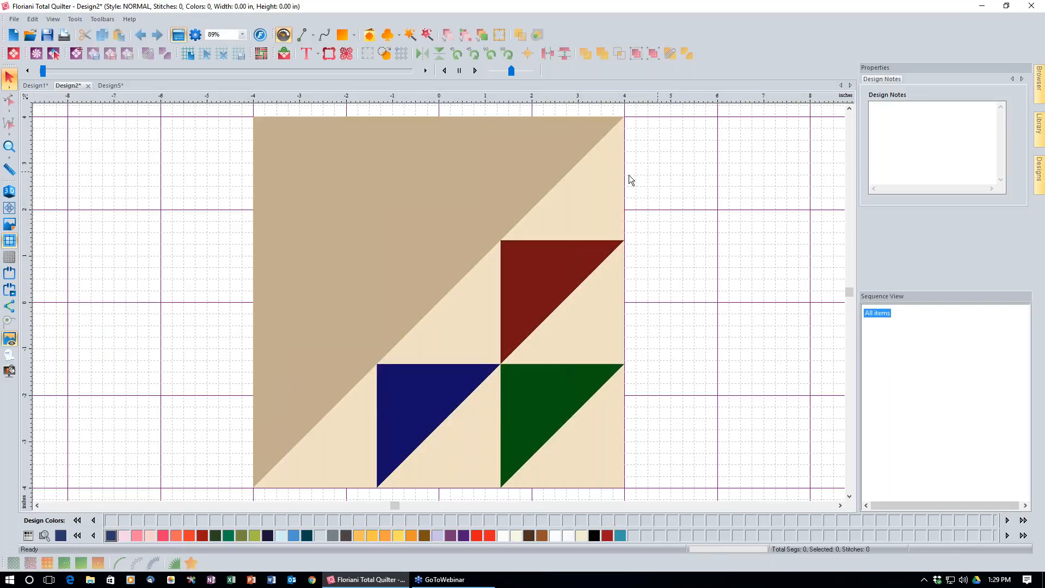
pyautogui.click(10, 243)
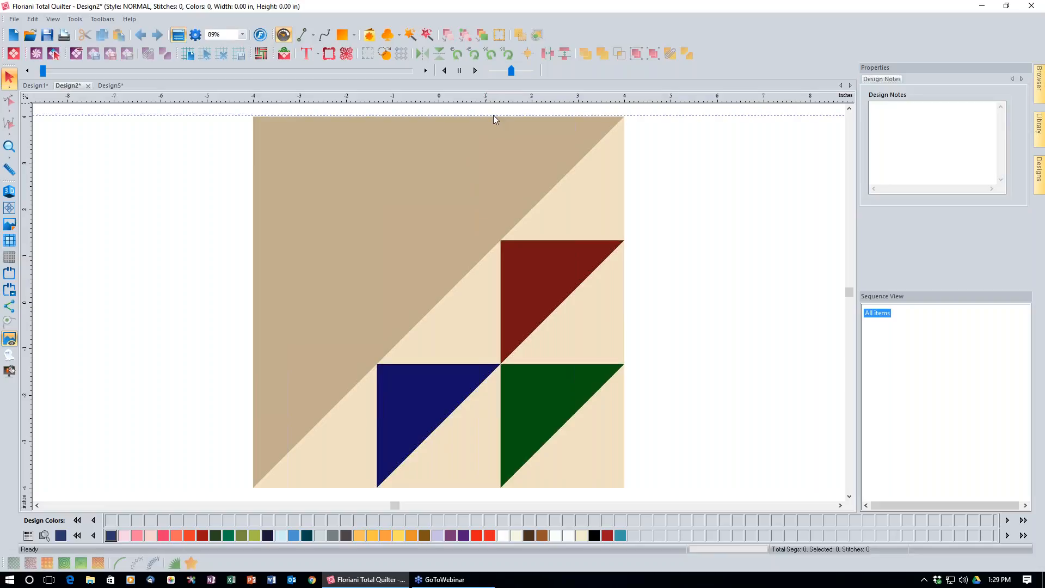
# - Place horizontal guidelines at about 4, 1.3, -1.3 and -4 inches along the block's edges and the tops of the small triangles
pyautogui.moveTo(486, 97); pyautogui.dragTo(511, 488)
pyautogui.moveTo(553, 98); pyautogui.dragTo(564, 236)
pyautogui.moveTo(558, 101); pyautogui.dragTo(574, 322)
pyautogui.moveTo(584, 365); pyautogui.dragTo(584, 362)
# - Place vertical guidelines at about 4, -4, -1.3 and 1.3 inches along the block's edges and the small triangles' vertical sides
pyautogui.moveTo(26, 197); pyautogui.dragTo(624, 204)
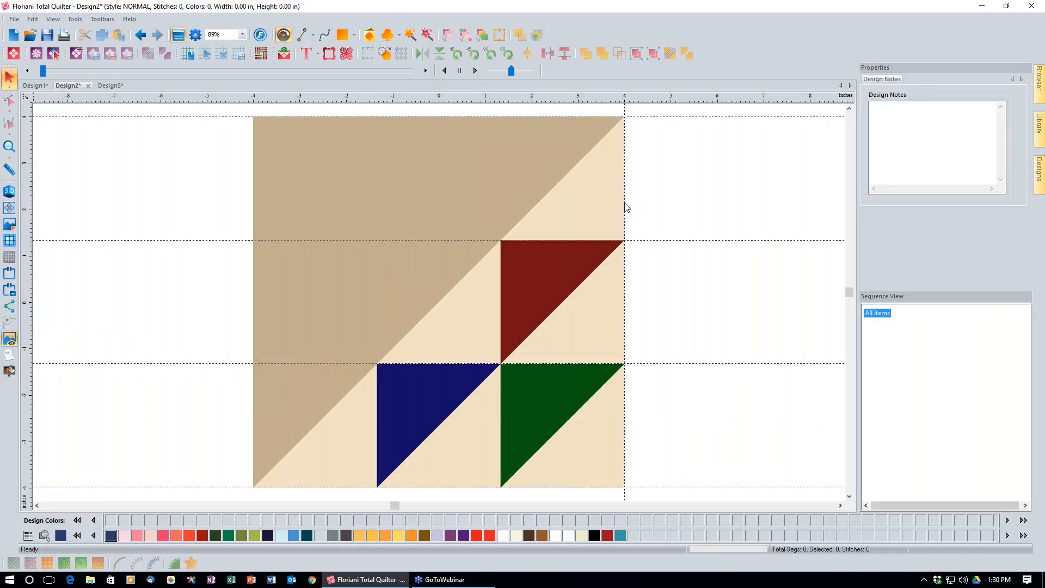
pyautogui.moveTo(27, 199); pyautogui.dragTo(253, 208)
pyautogui.moveTo(27, 202); pyautogui.dragTo(377, 230)
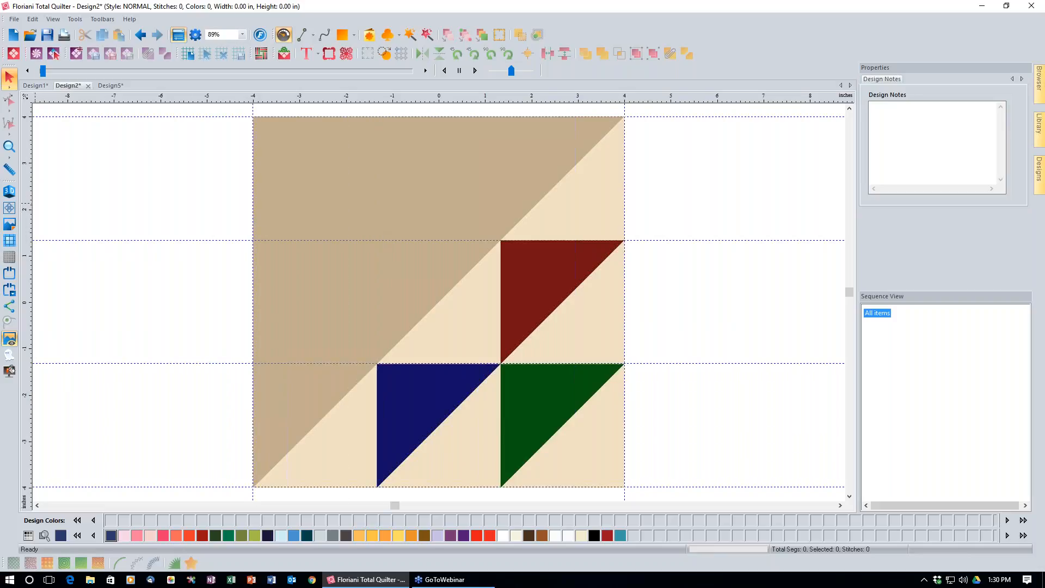
pyautogui.moveTo(27, 181); pyautogui.dragTo(500, 211)
# - Turn on snapping to guidelines and trace the navy triangle as a closed artwork shape using the guideline intersections
pyautogui.rightClick(562, 96)
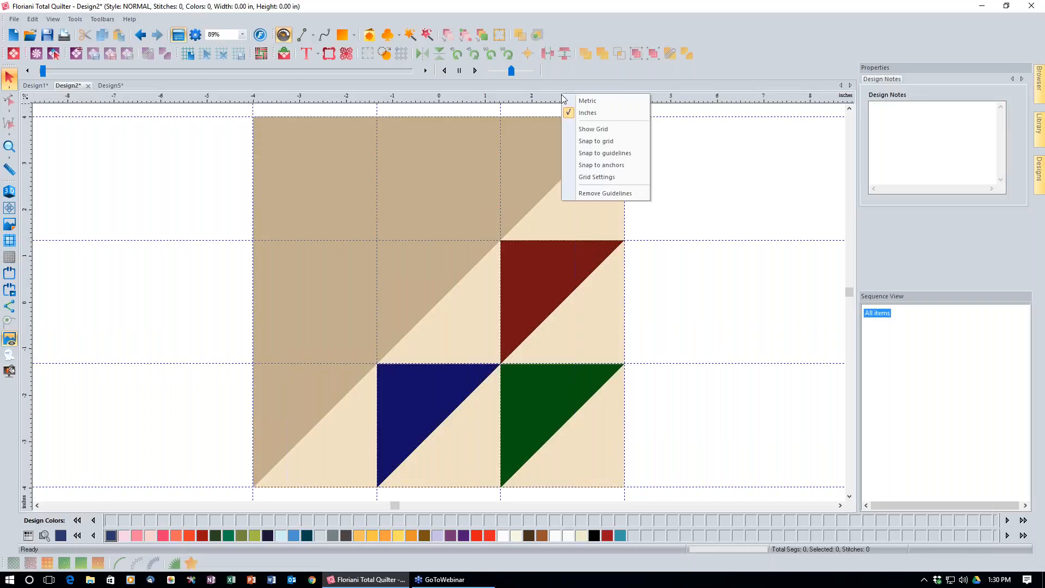
pyautogui.click(596, 154)
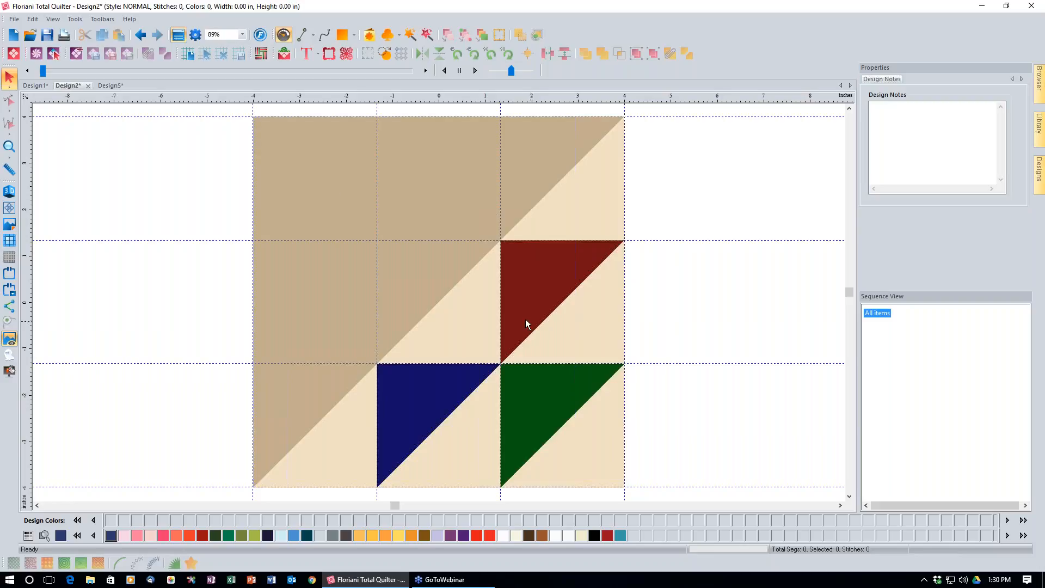
pyautogui.click(305, 36)
pyautogui.click(305, 36)
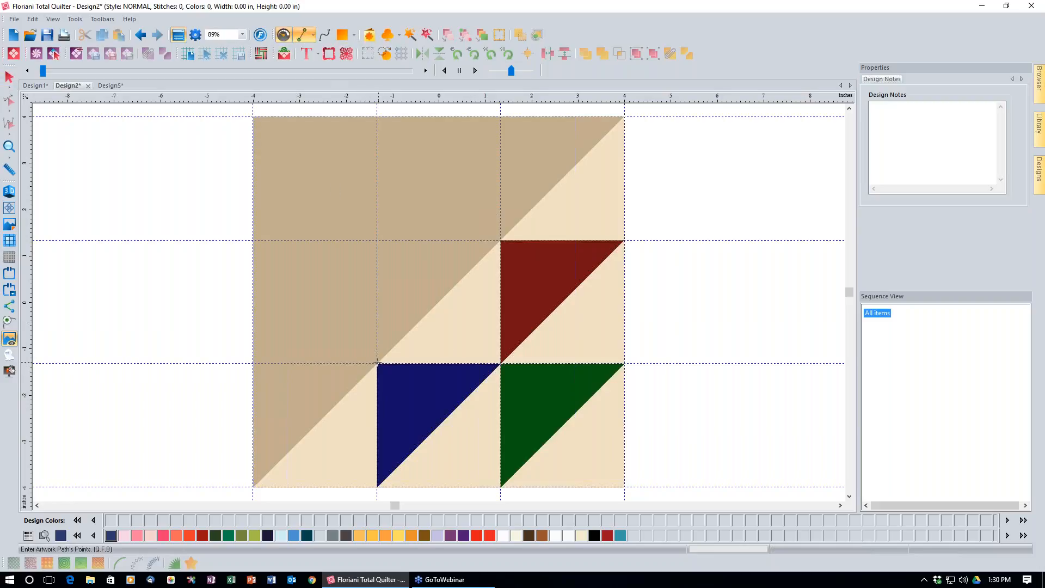
pyautogui.click(376, 363)
pyautogui.click(500, 363)
pyautogui.click(377, 487)
pyautogui.click(13, 323)
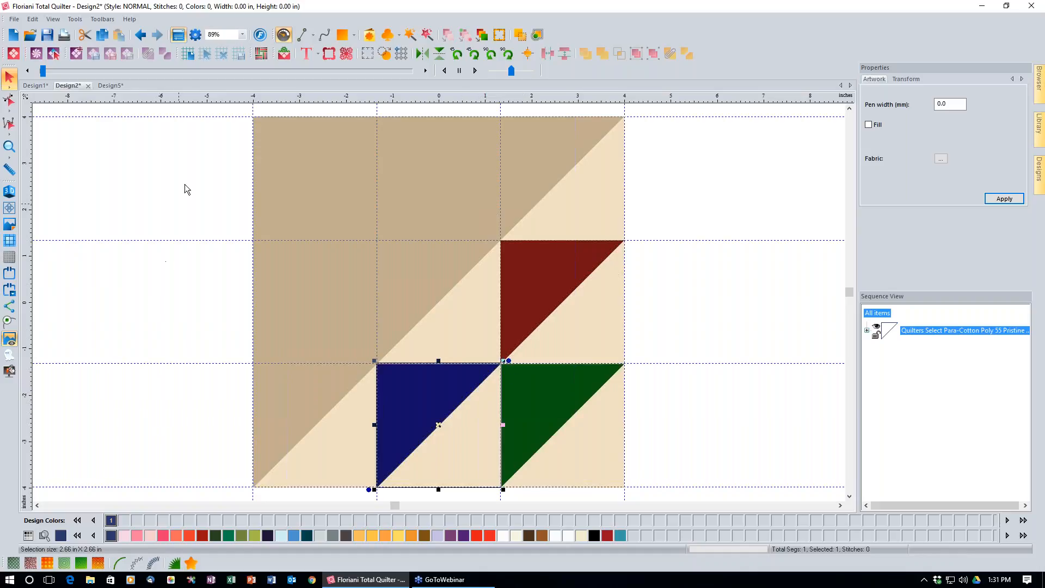
# - Trace the dark red triangle as a closed artwork shape and color it Quilters Select Para-Cotton Poly 700 Mars Red
pyautogui.click(302, 35)
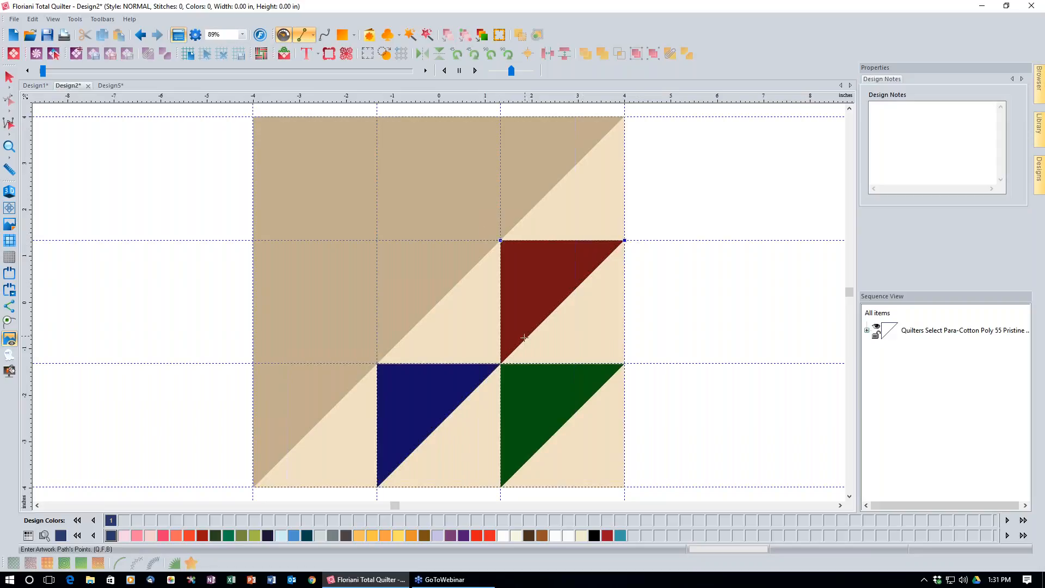
pyautogui.click(500, 363)
pyautogui.click(9, 322)
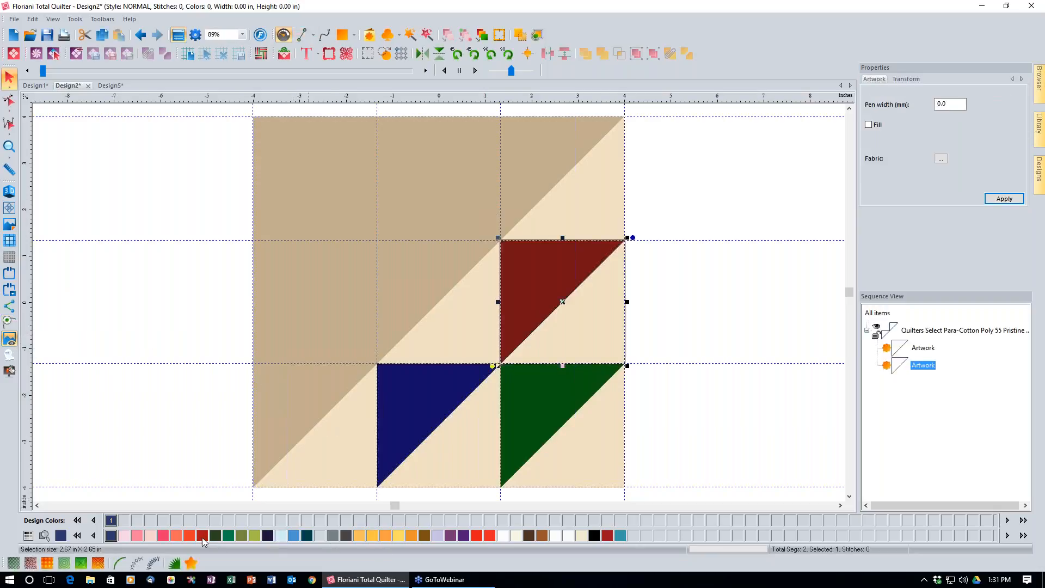
pyautogui.click(477, 537)
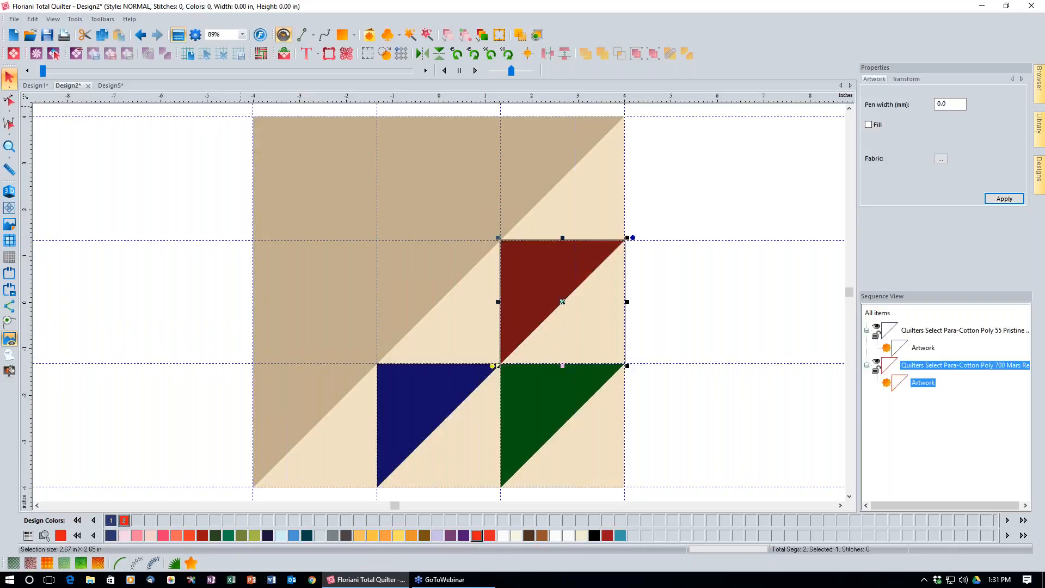
# - Trace the cream triangle between the red and navy ones as a closed shape and color it Para-Cotton Poly 811 Angora
pyautogui.click(304, 35)
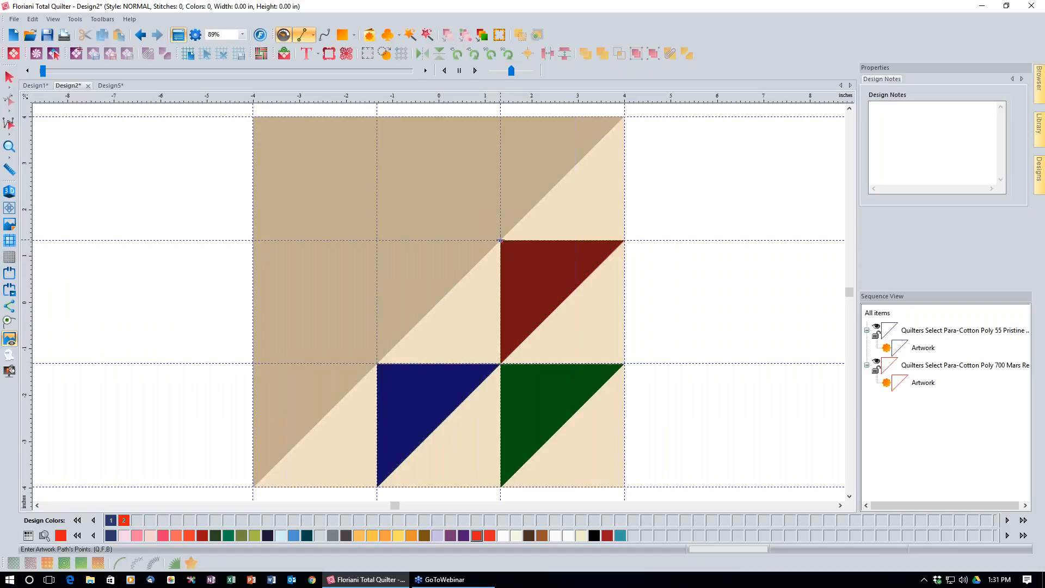
pyautogui.click(377, 363)
pyautogui.click(500, 363)
pyautogui.click(12, 321)
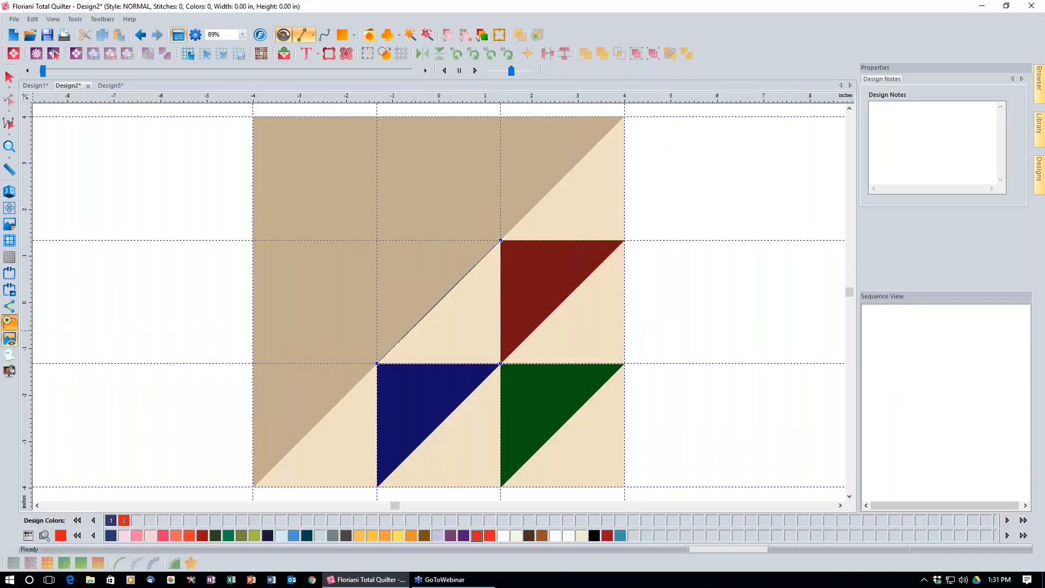
pyautogui.click(581, 539)
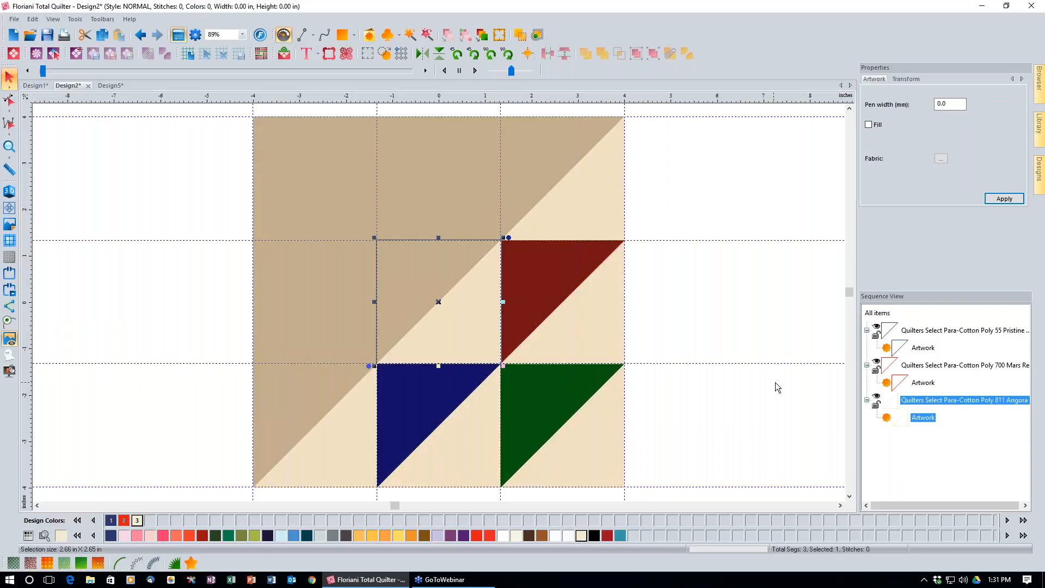
# - Apply a fill to all three traced triangles, and hide the quilt block backdrop
pyautogui.click(881, 314)
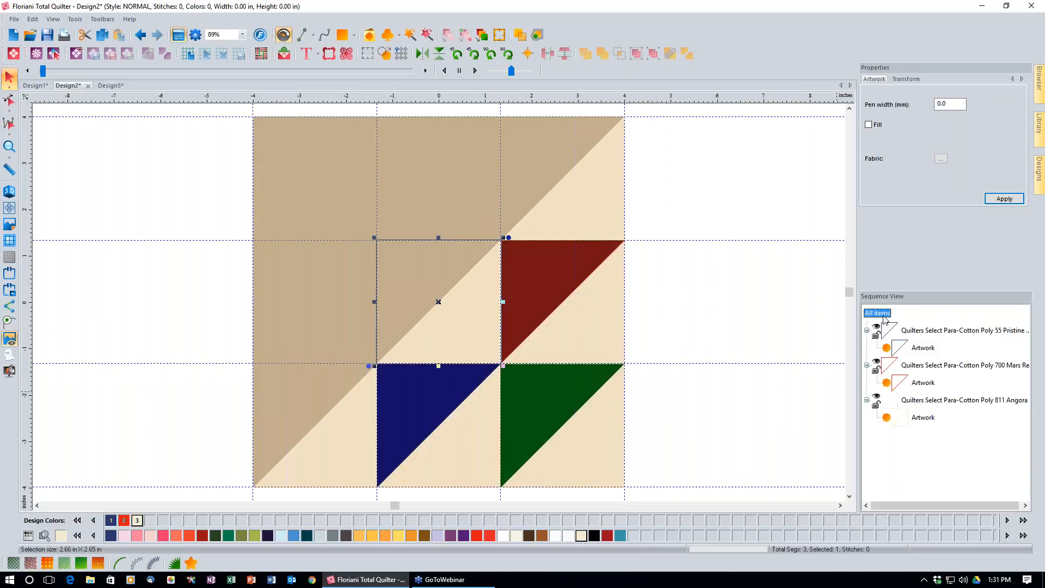
pyautogui.click(868, 125)
pyautogui.click(1004, 199)
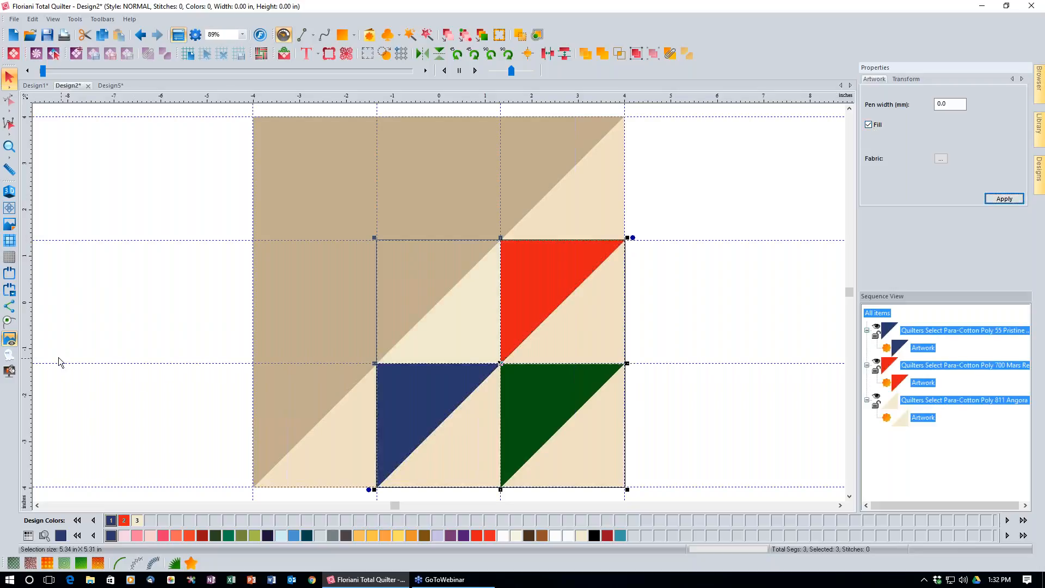
pyautogui.click(9, 338)
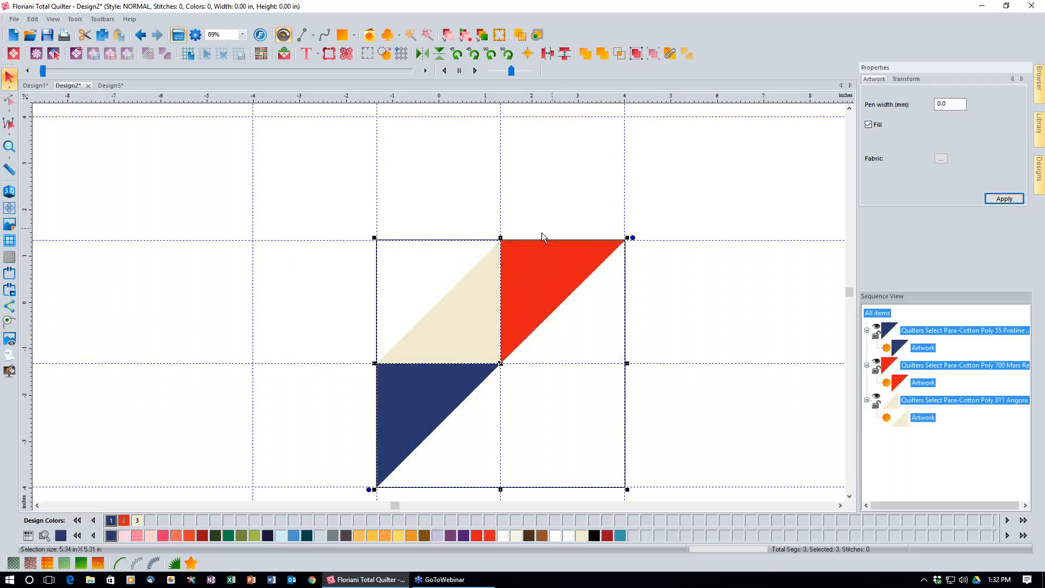
pyautogui.click(668, 370)
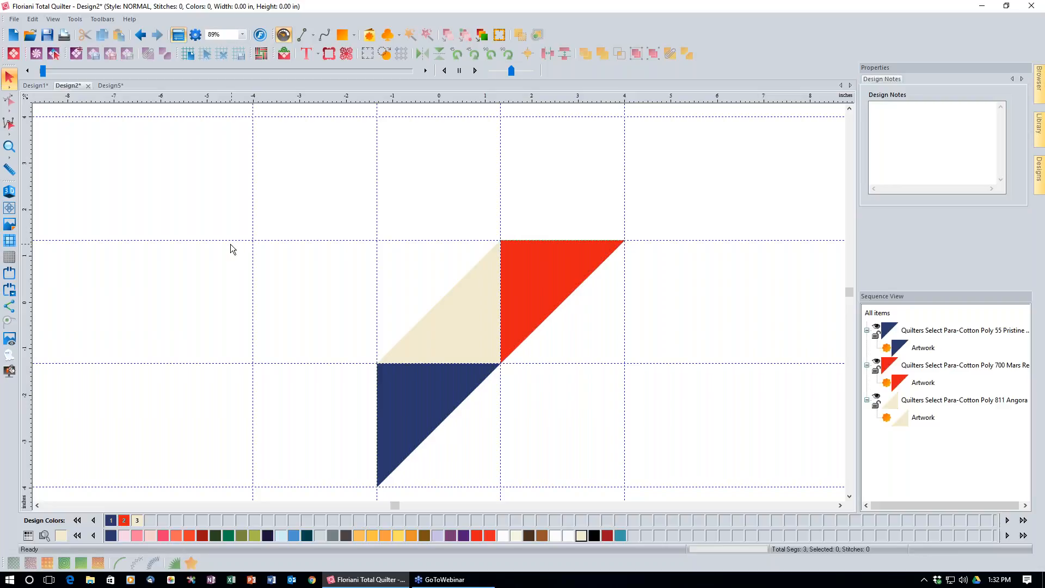
# - Create a new blank design and open Magic Block Creator
pyautogui.click(114, 87)
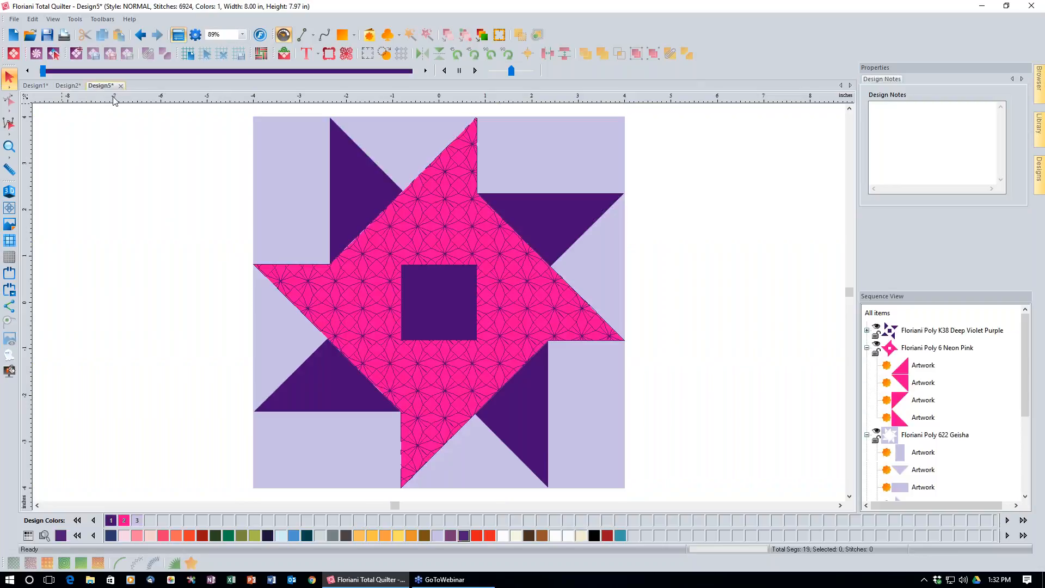
pyautogui.click(13, 35)
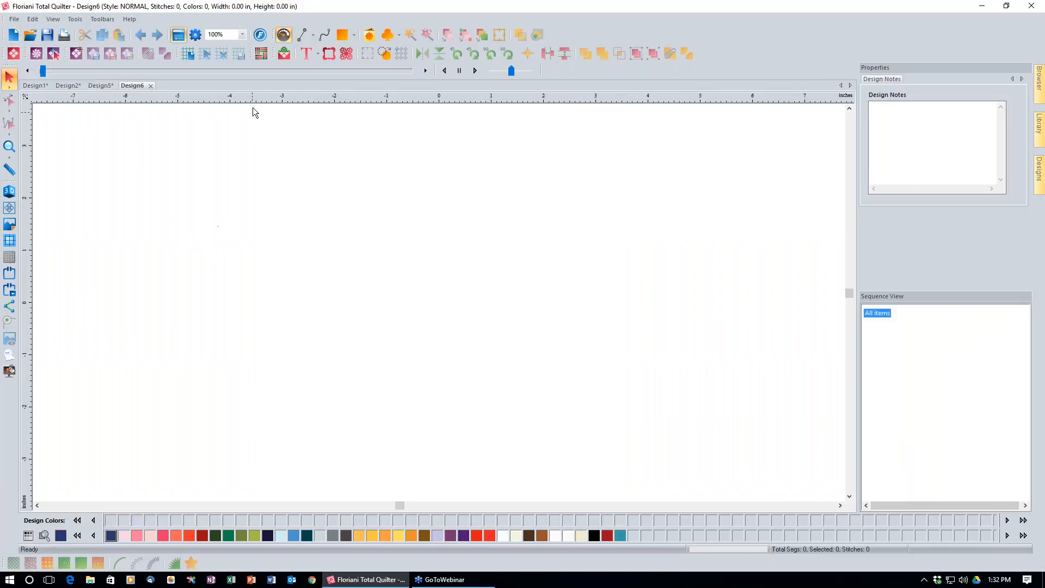
pyautogui.click(262, 60)
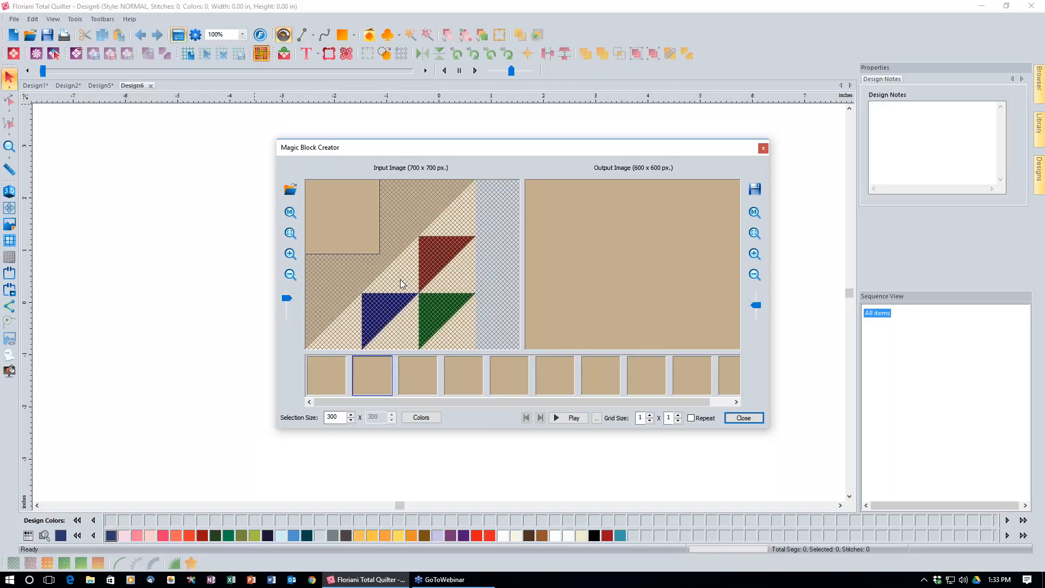
# - Center the selection square on the point where the small triangles meet, fit the output image, and preview the patterns up to the seventh
pyautogui.moveTo(325, 213); pyautogui.dragTo(404, 292)
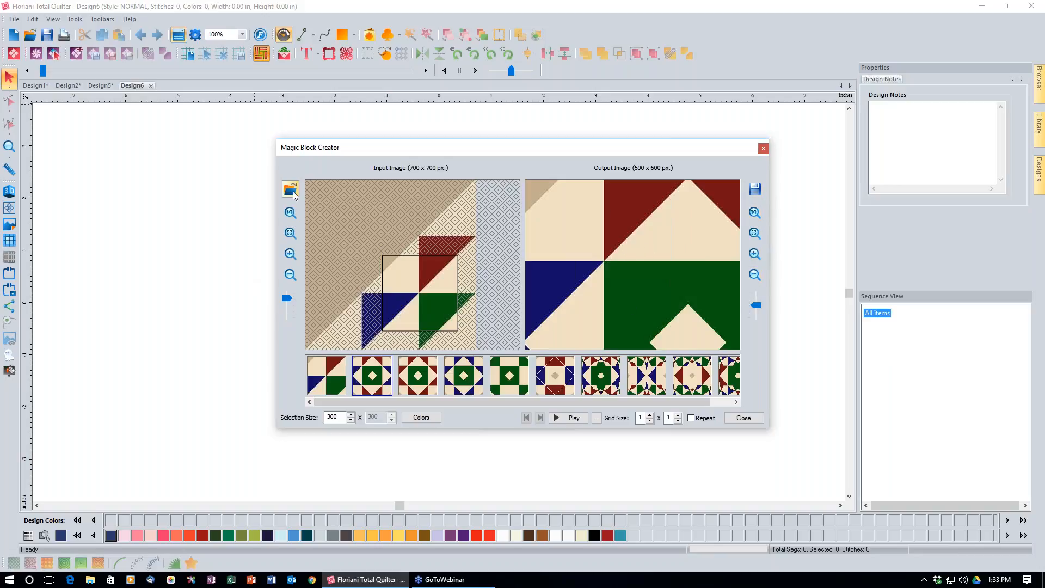
pyautogui.click(755, 234)
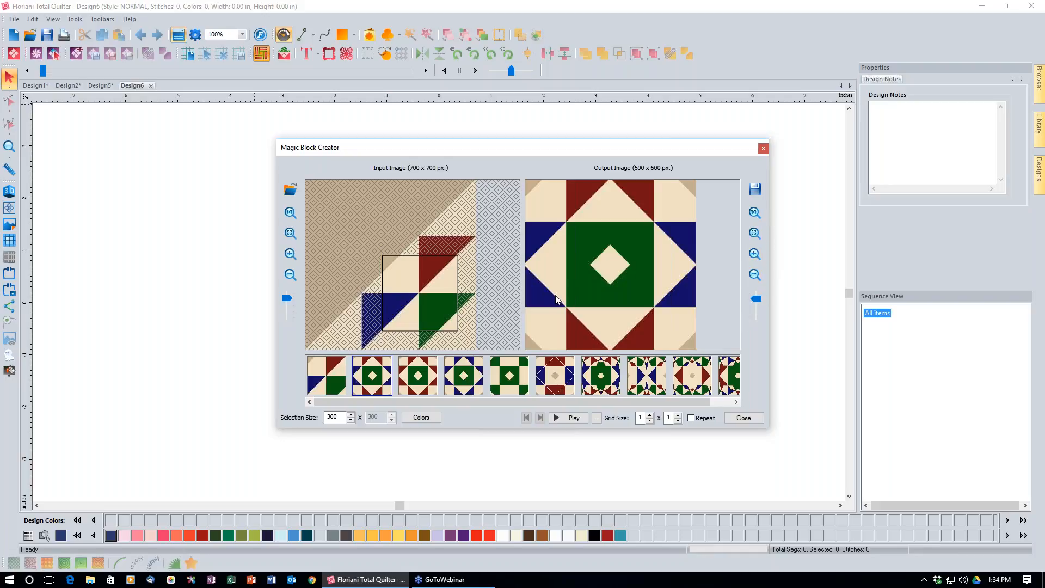
pyautogui.click(424, 376)
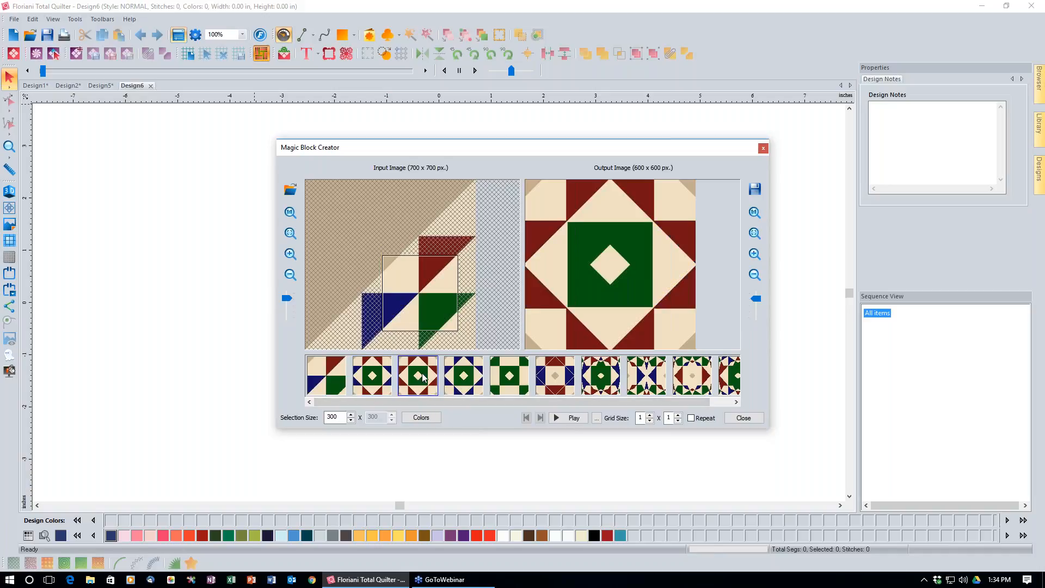
pyautogui.click(462, 378)
pyautogui.click(512, 382)
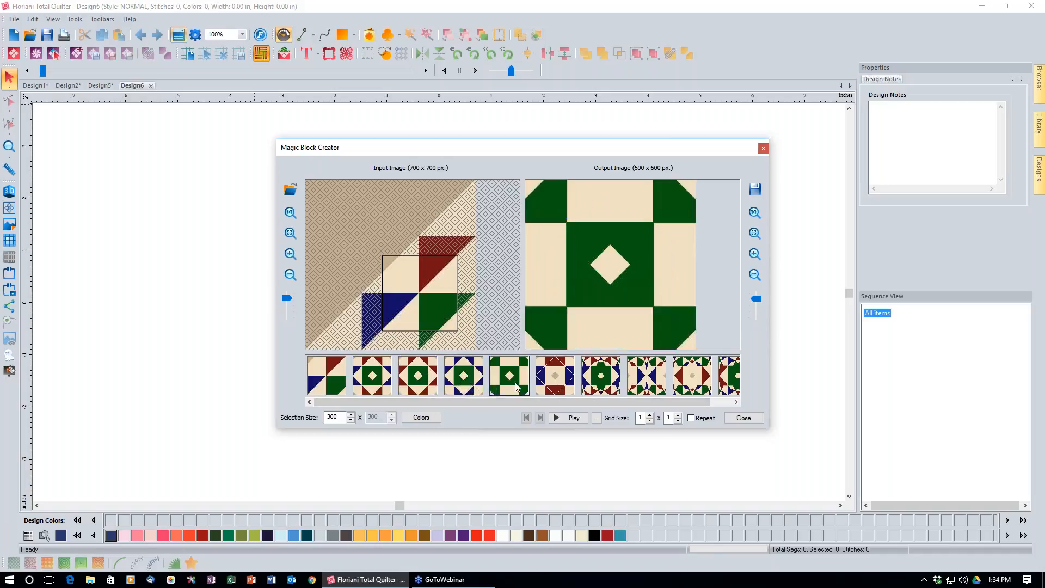
pyautogui.click(570, 379)
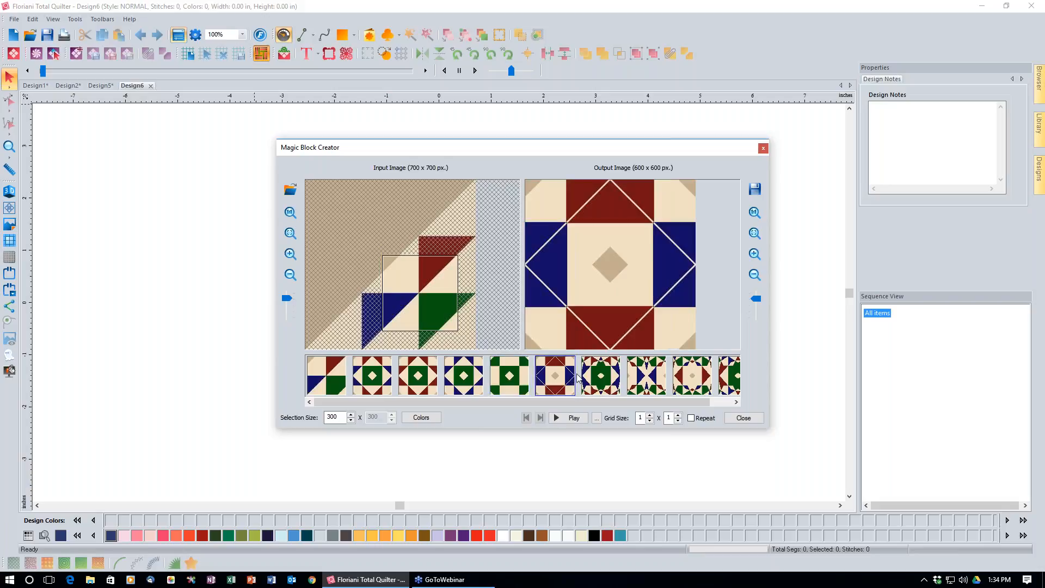
pyautogui.click(601, 378)
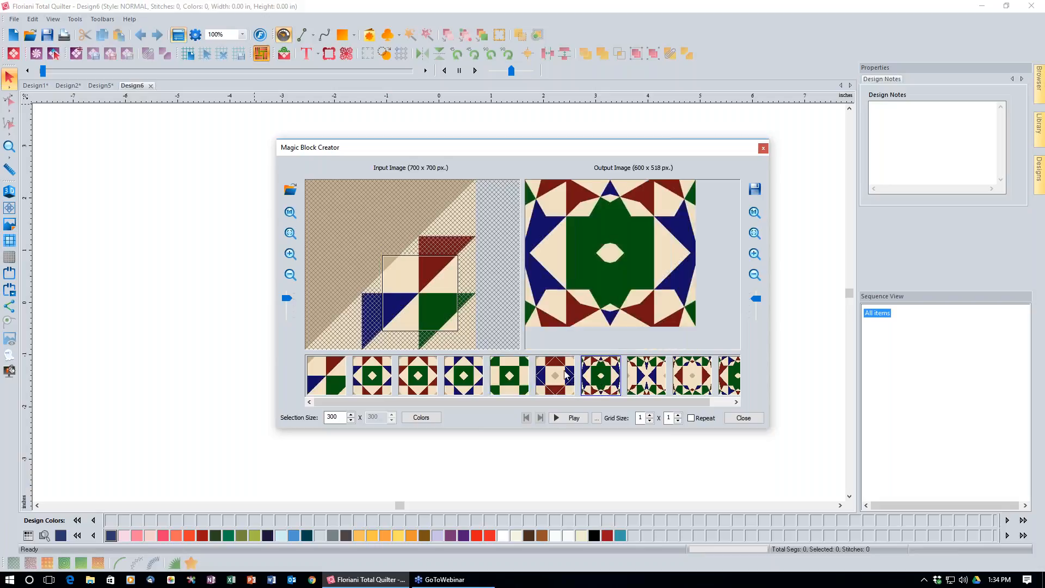
# - Try the selection square over the red and green triangles, and resize it to 194 pixels around the triangles' meeting point
pyautogui.moveTo(434, 309); pyautogui.dragTo(451, 270)
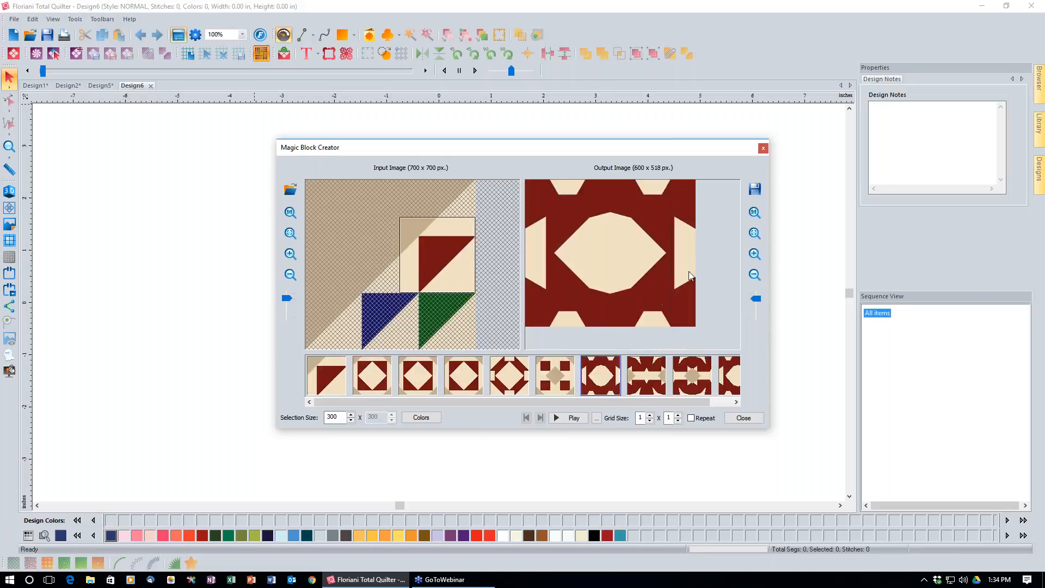
pyautogui.moveTo(422, 289); pyautogui.dragTo(423, 330)
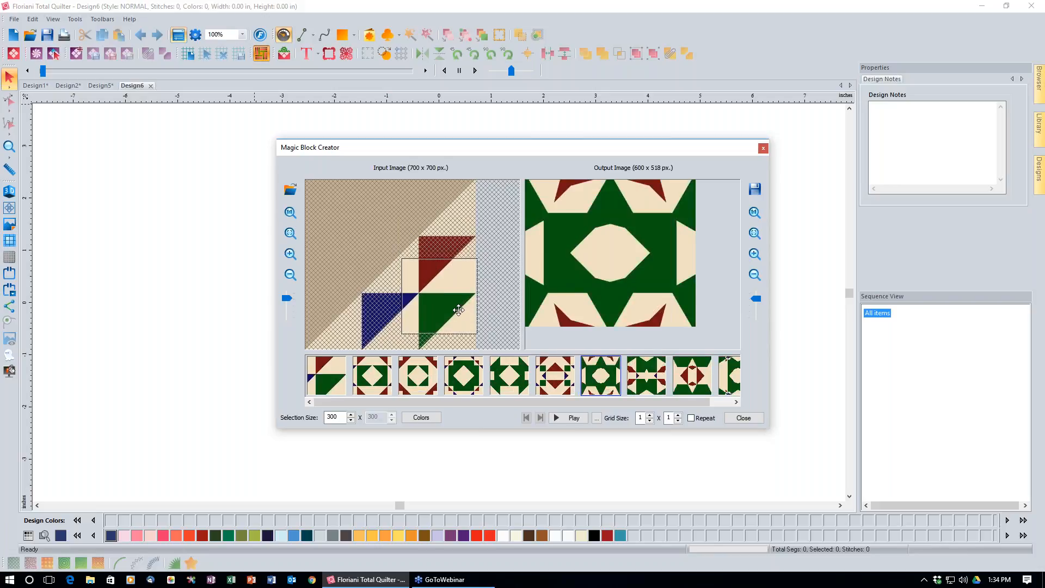
pyautogui.moveTo(398, 256); pyautogui.dragTo(402, 293)
pyautogui.click(754, 233)
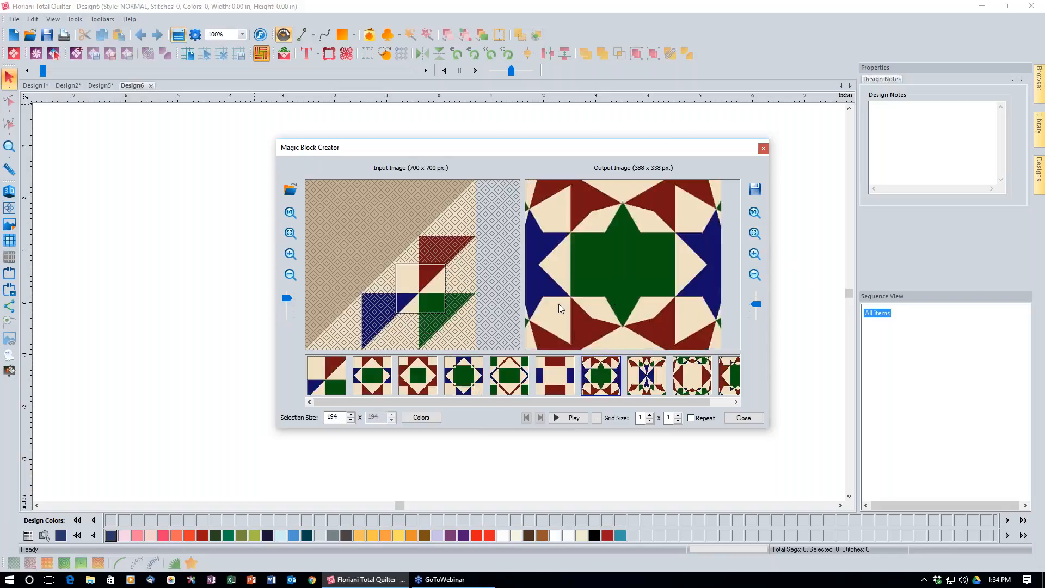
# - Try the smaller selection across the red triangle's upper edge, return it to the triangles' meeting point, and enable Repeat
pyautogui.moveTo(427, 282); pyautogui.dragTo(433, 226)
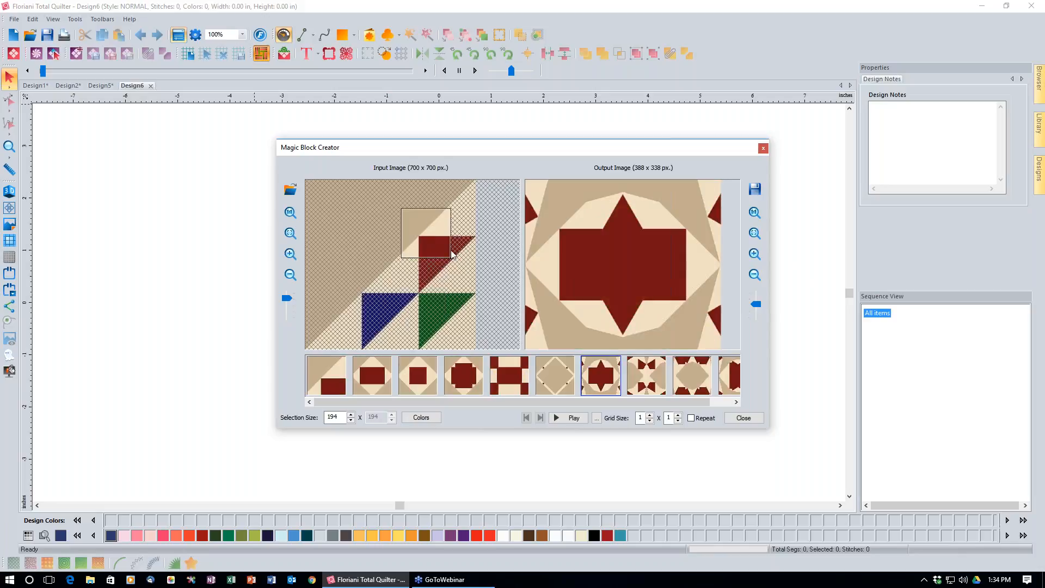
pyautogui.moveTo(423, 230); pyautogui.dragTo(420, 293)
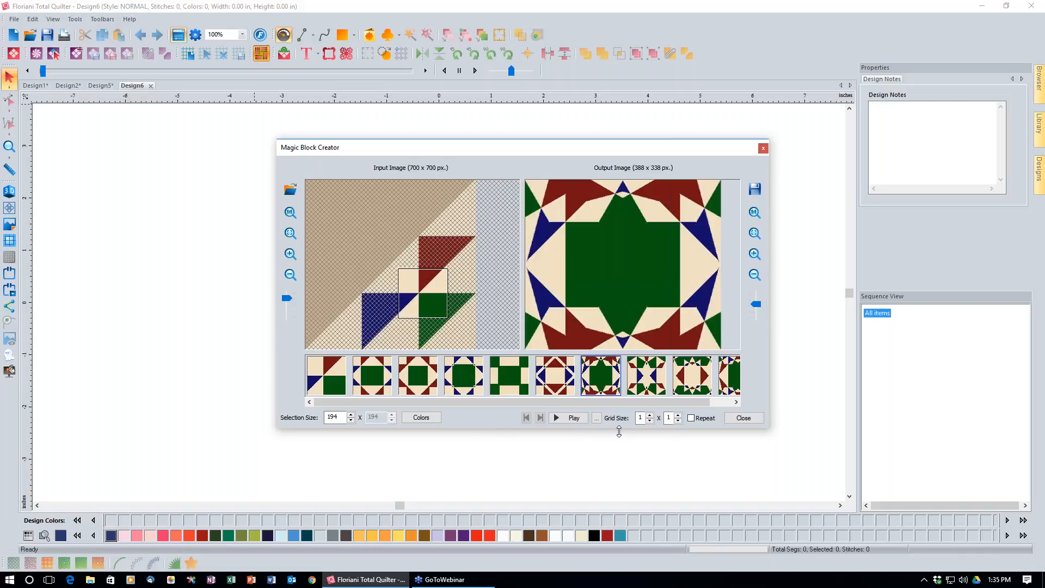
pyautogui.click(691, 417)
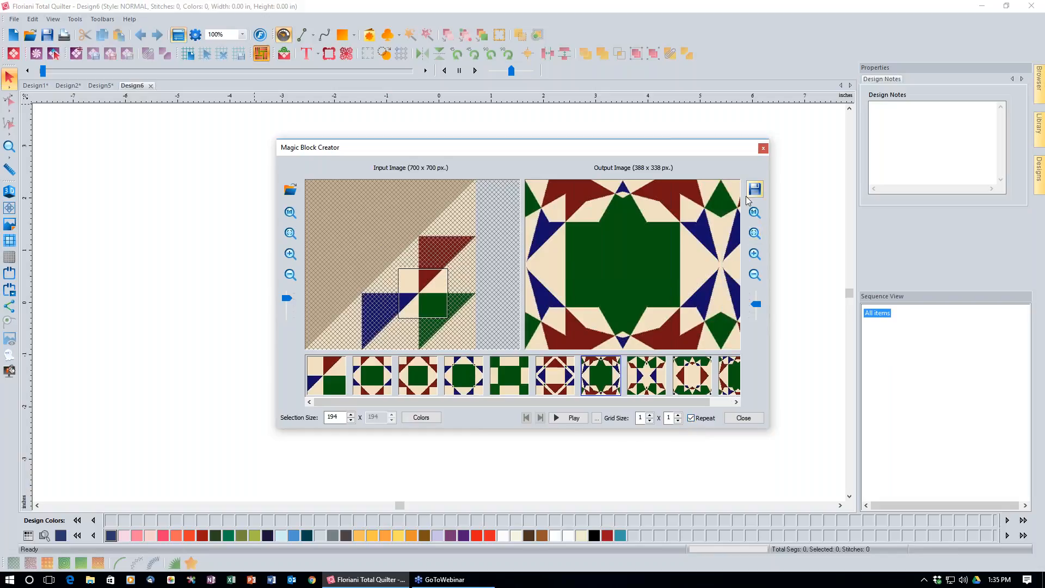
# - Examine the repeated layout of the seventh pattern across several blocks, and switch the output to the third pattern
pyautogui.click(754, 278)
pyautogui.click(753, 278)
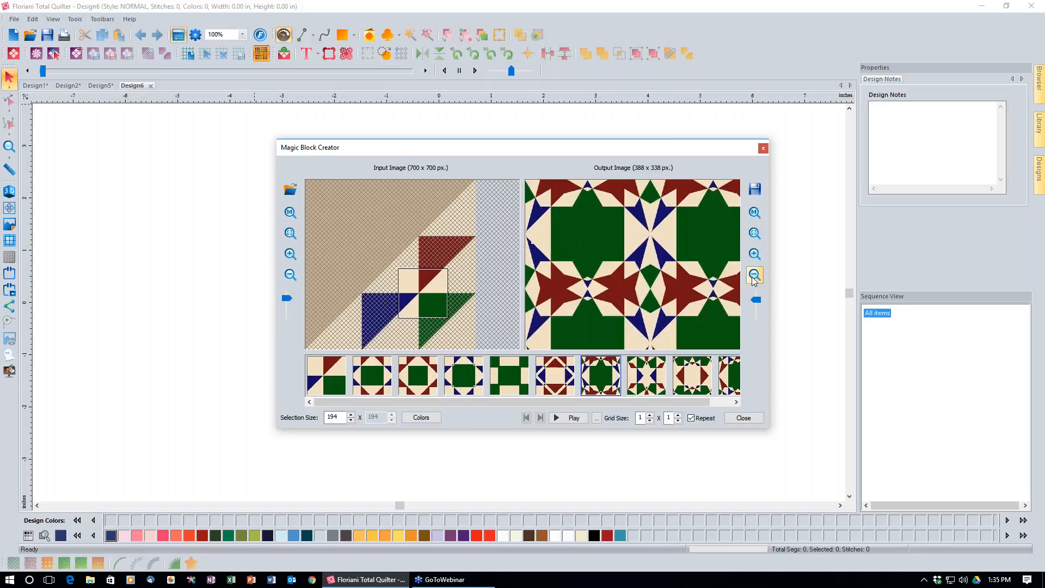
pyautogui.click(753, 279)
pyautogui.click(753, 275)
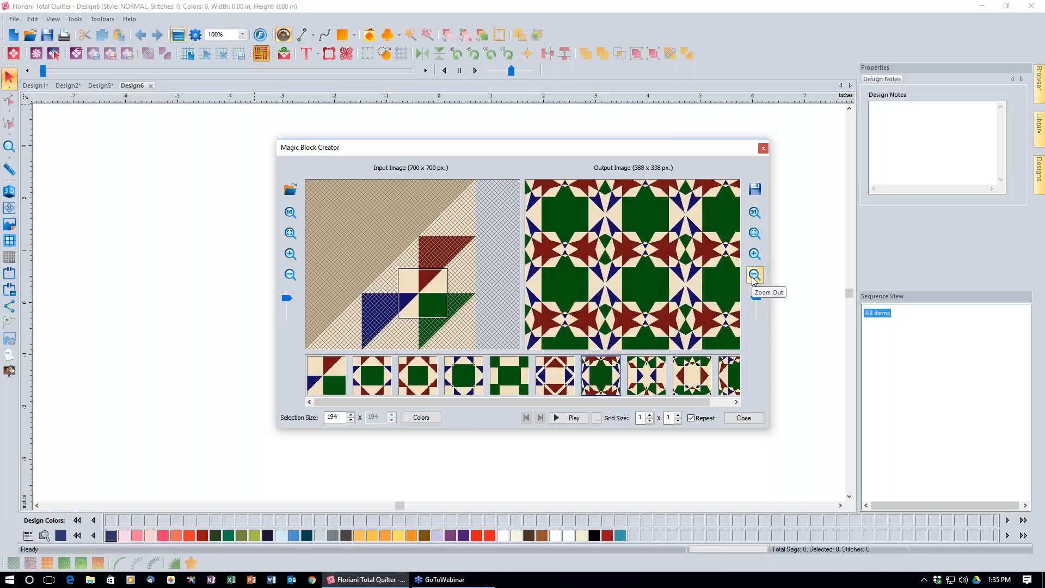
pyautogui.click(753, 275)
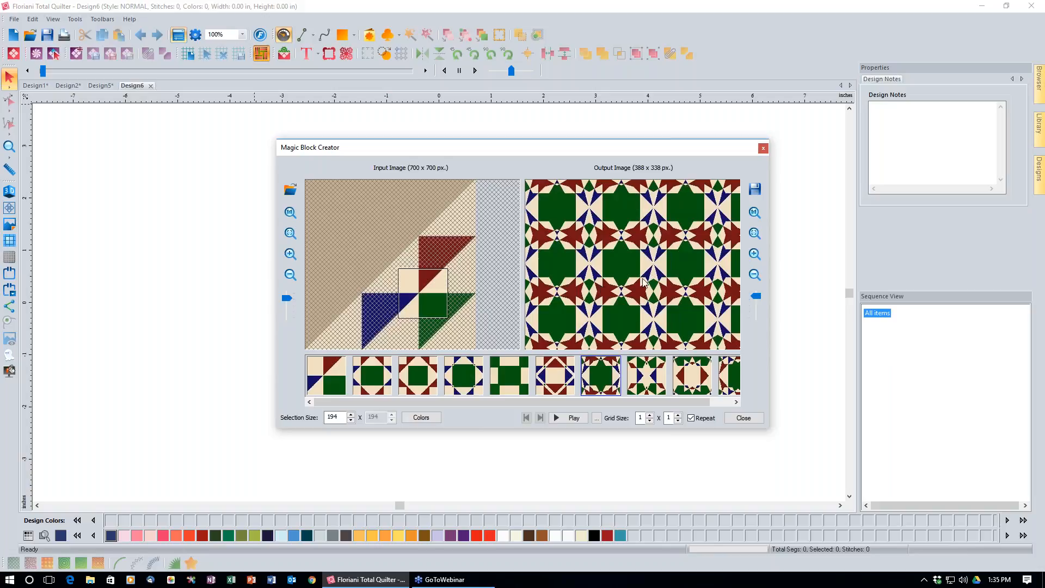
pyautogui.click(430, 377)
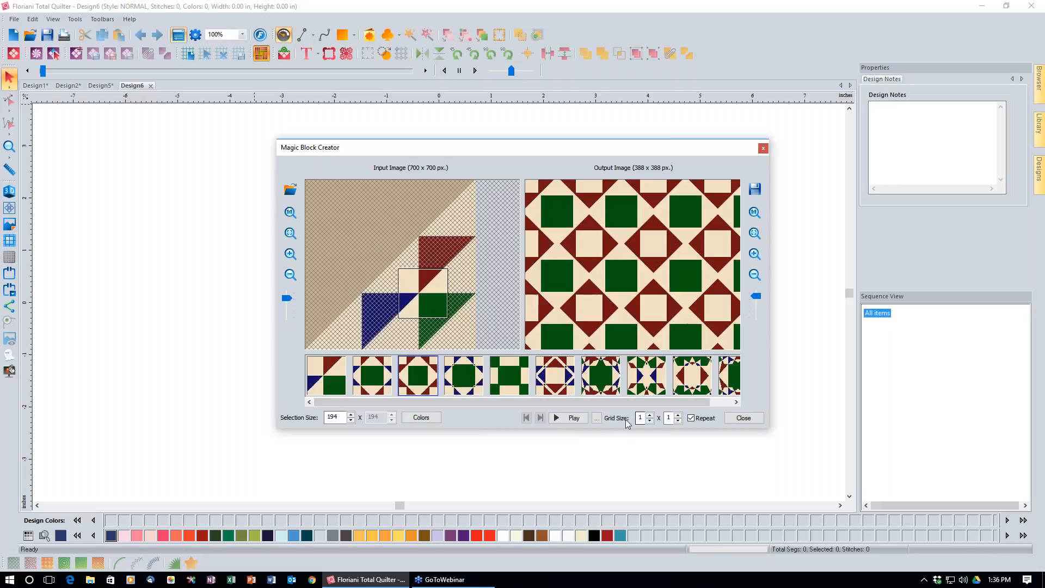
# - Turn off Repeat, set the grid size to 3 x 3, and display the save options for the output image
pyautogui.click(691, 418)
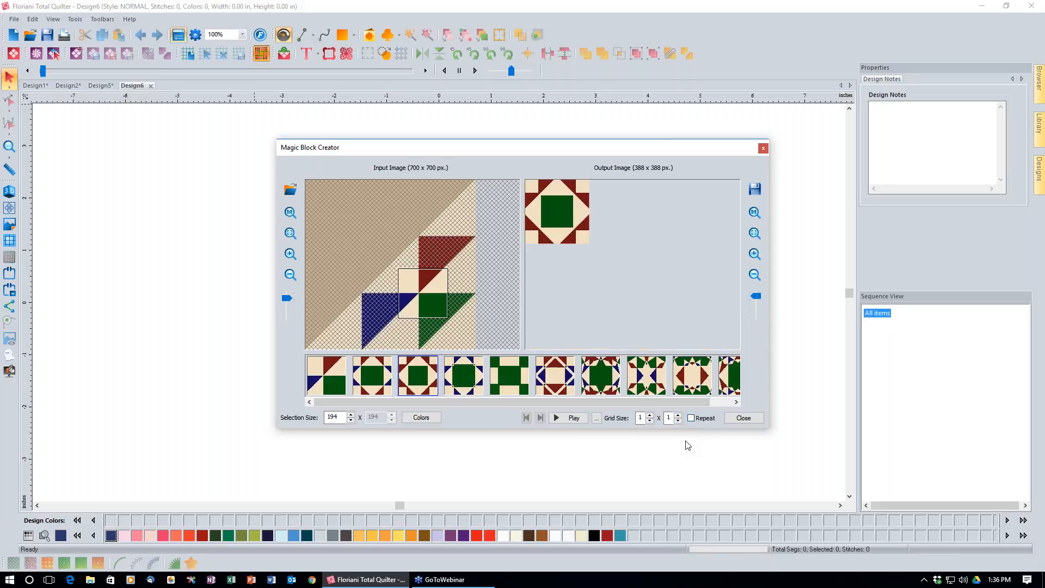
pyautogui.click(651, 415)
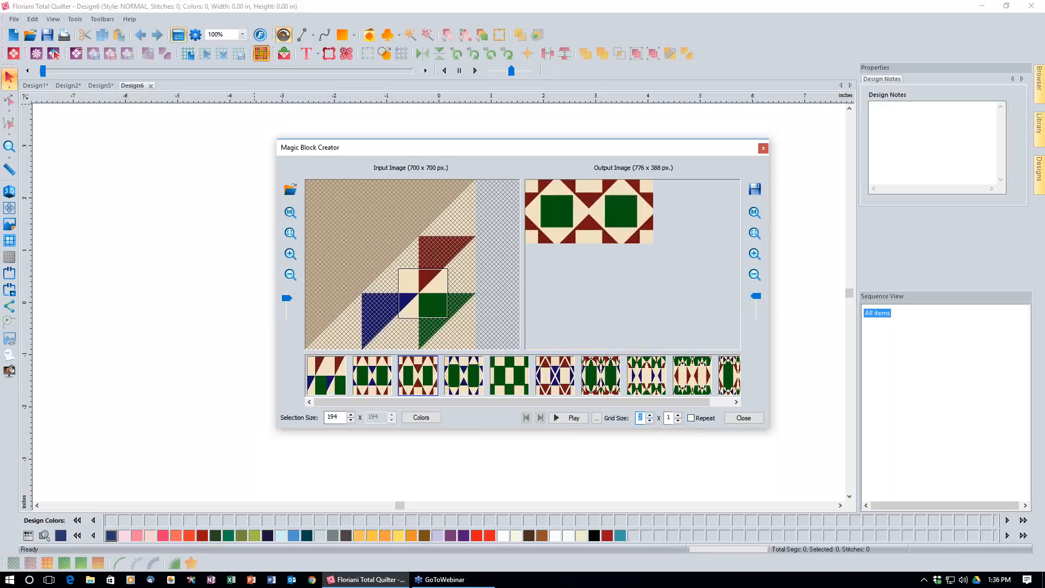
pyautogui.click(651, 415)
pyautogui.click(678, 415)
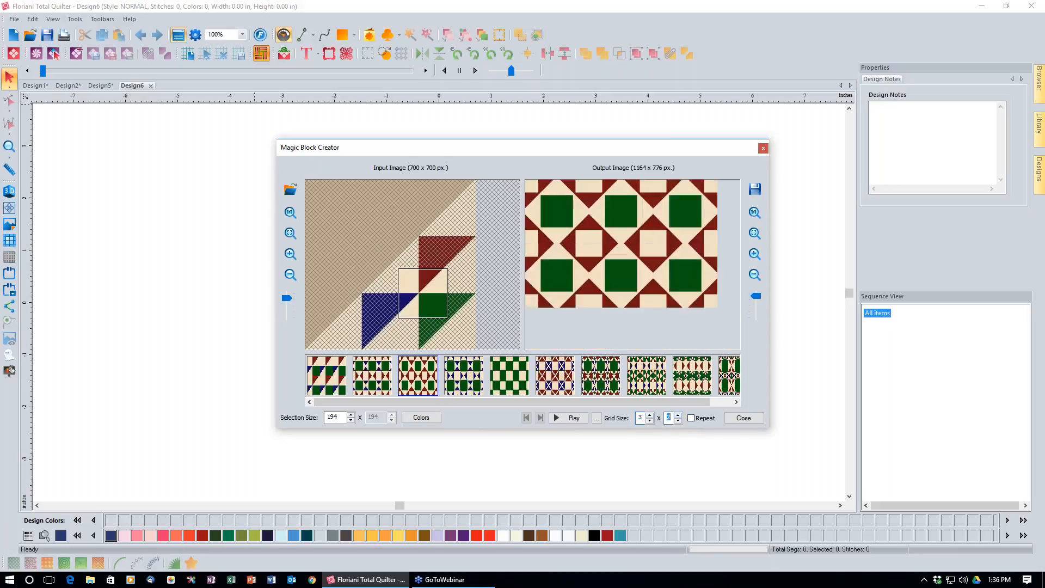
pyautogui.click(678, 415)
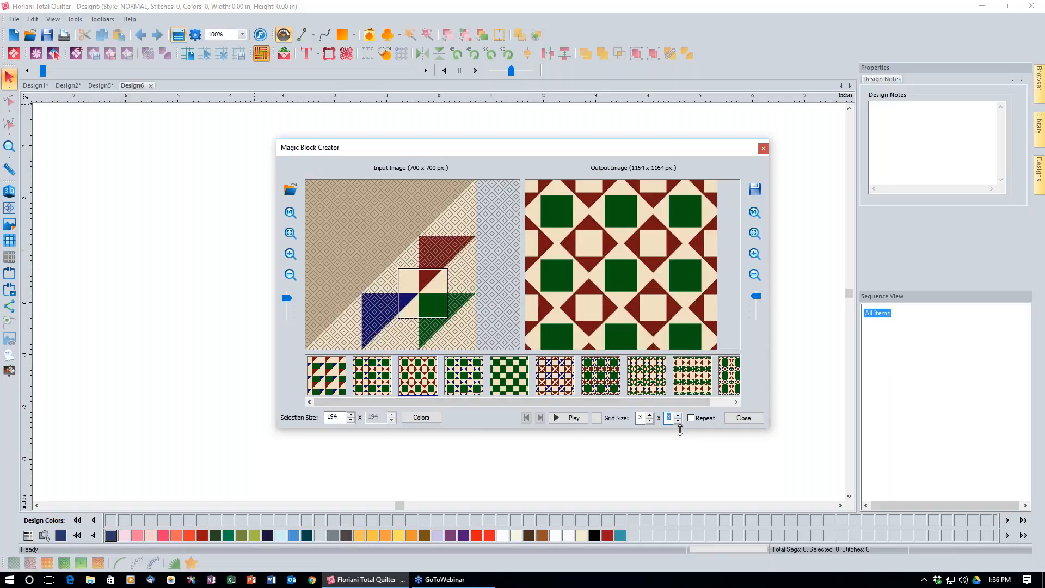
pyautogui.click(753, 194)
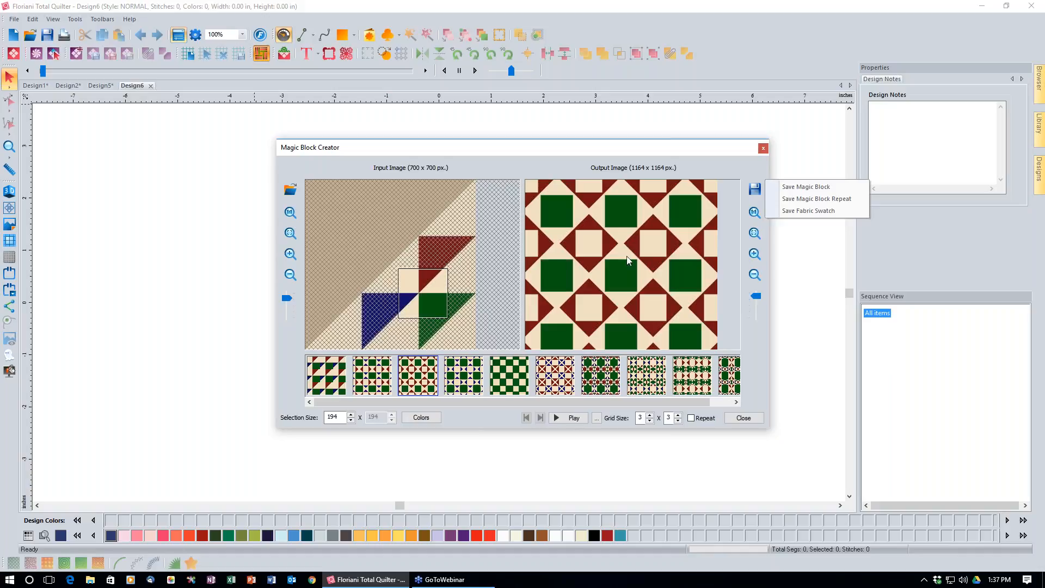
# - Reset the grid size to 1 x 1 and preview the eighth and ninth patterns in the fitted output image
pyautogui.click(650, 421)
pyautogui.click(650, 421)
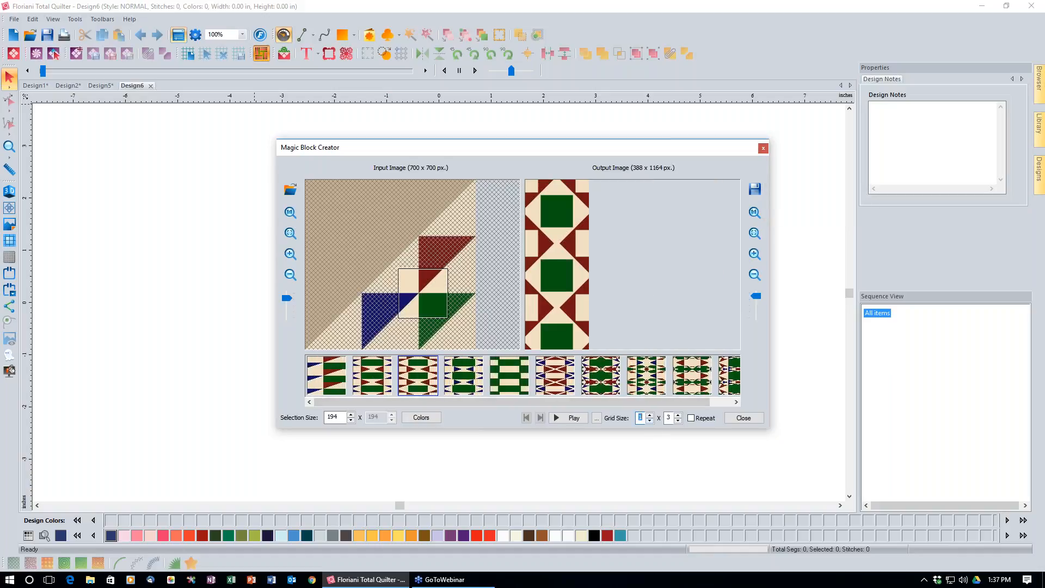
pyautogui.click(677, 421)
pyautogui.click(677, 420)
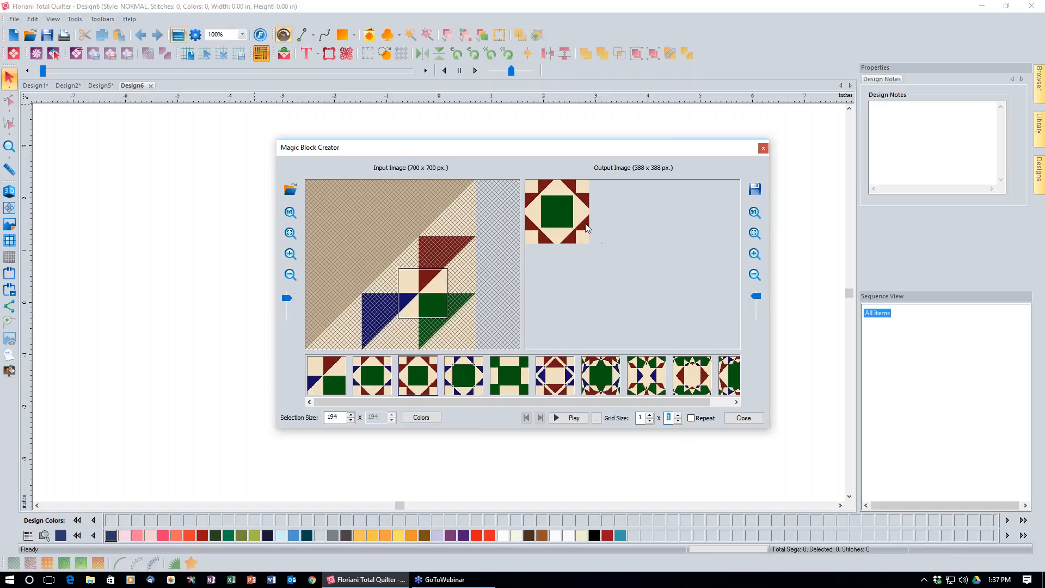
pyautogui.click(755, 234)
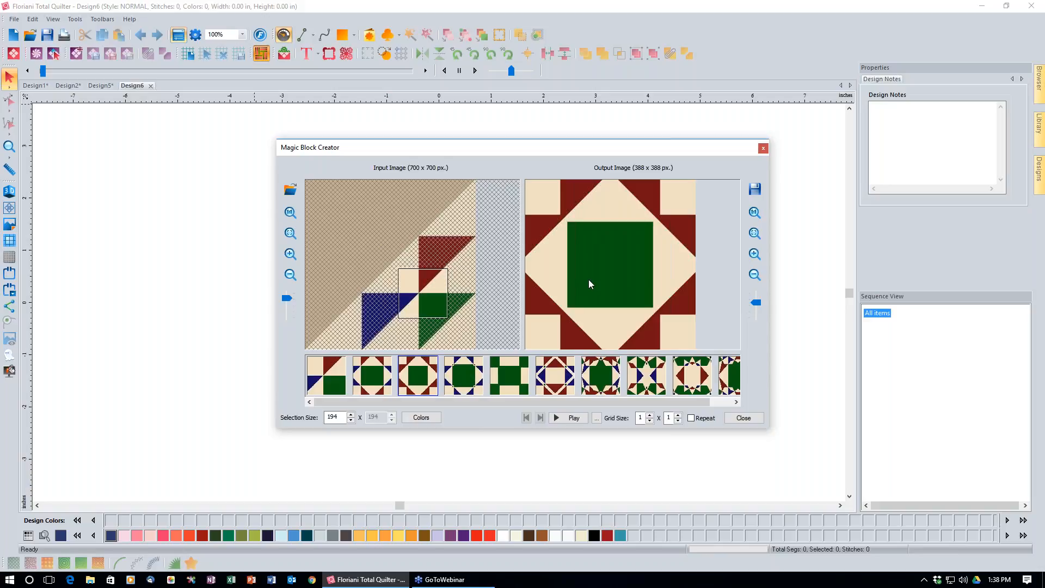
pyautogui.click(638, 379)
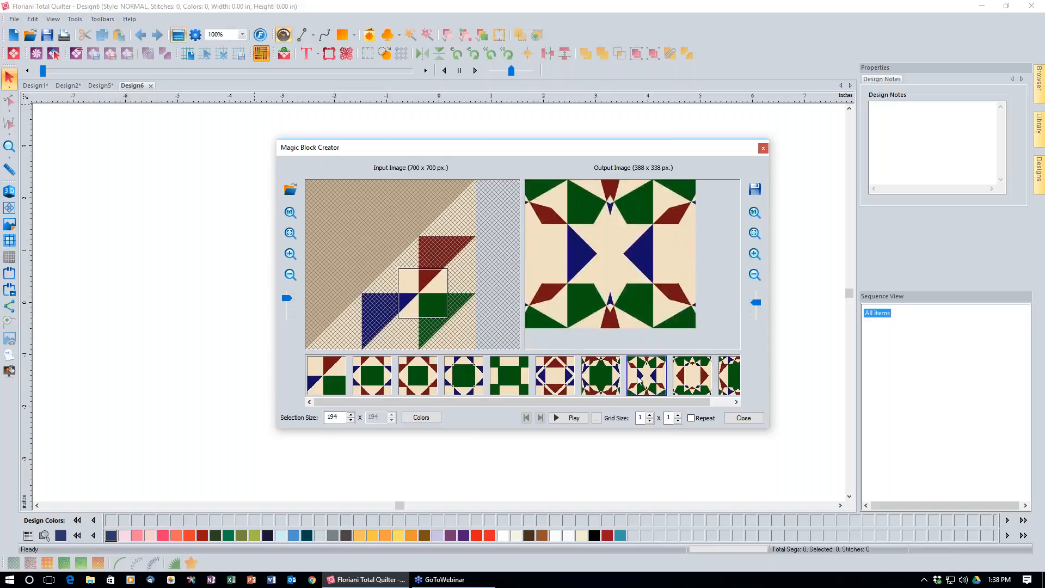
pyautogui.click(675, 381)
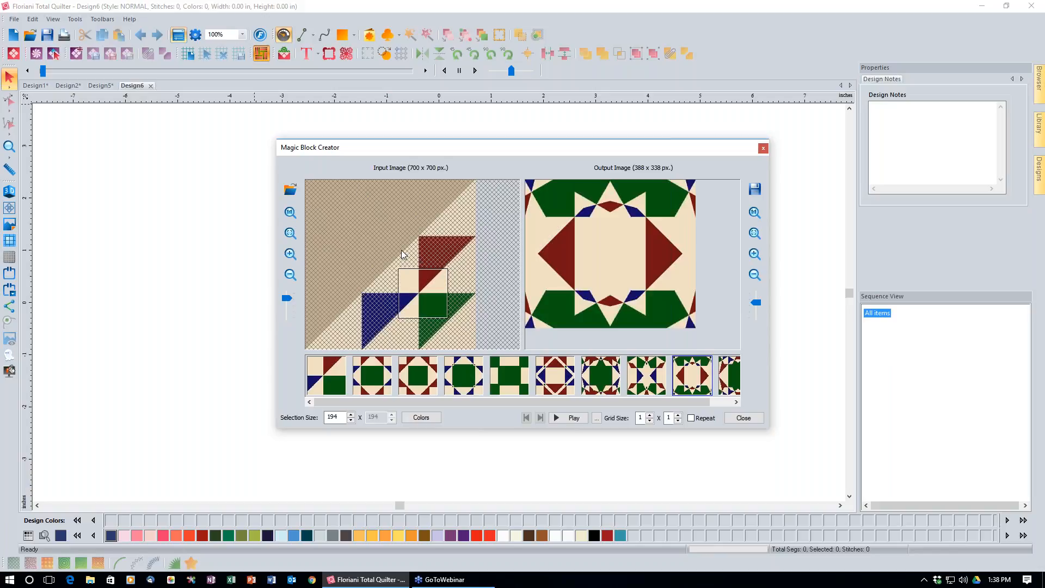
# - Start opening a new input image and browse the sample blocks in the QF Magic Blocks folder
pyautogui.click(292, 191)
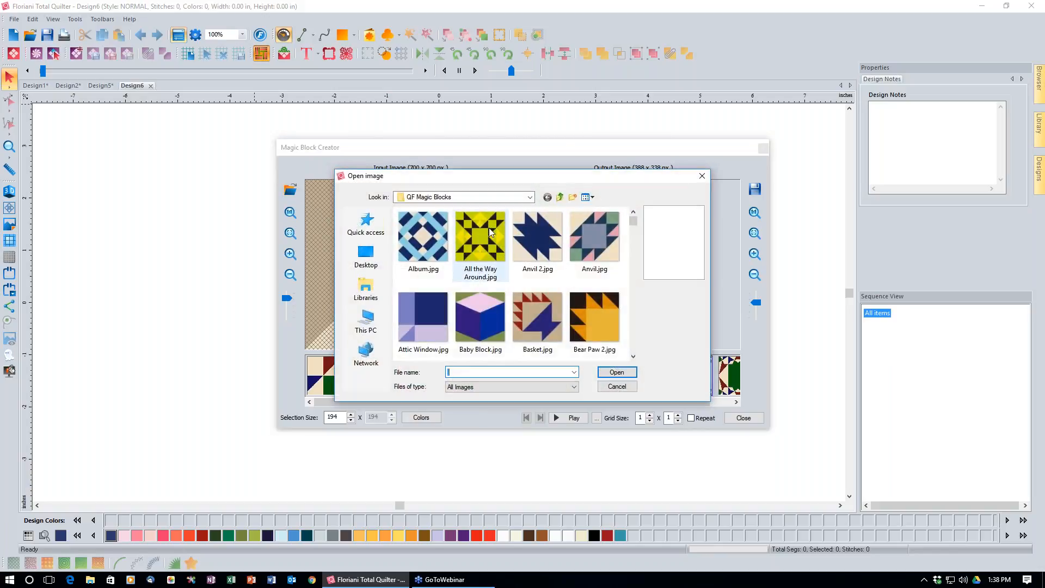
pyautogui.moveTo(634, 224); pyautogui.dragTo(629, 310)
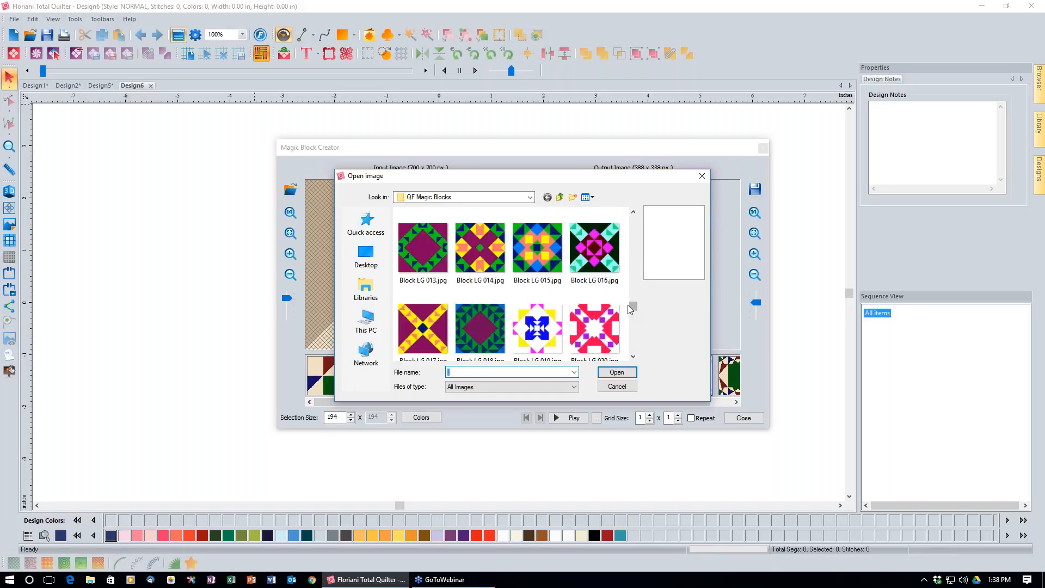
pyautogui.moveTo(631, 308); pyautogui.dragTo(631, 339)
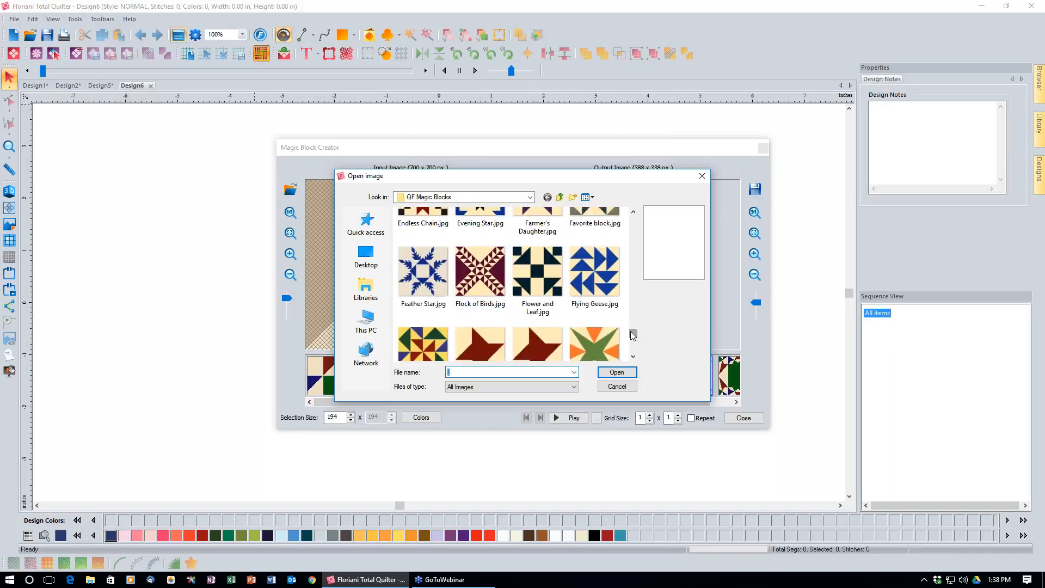
pyautogui.moveTo(633, 335); pyautogui.dragTo(633, 217)
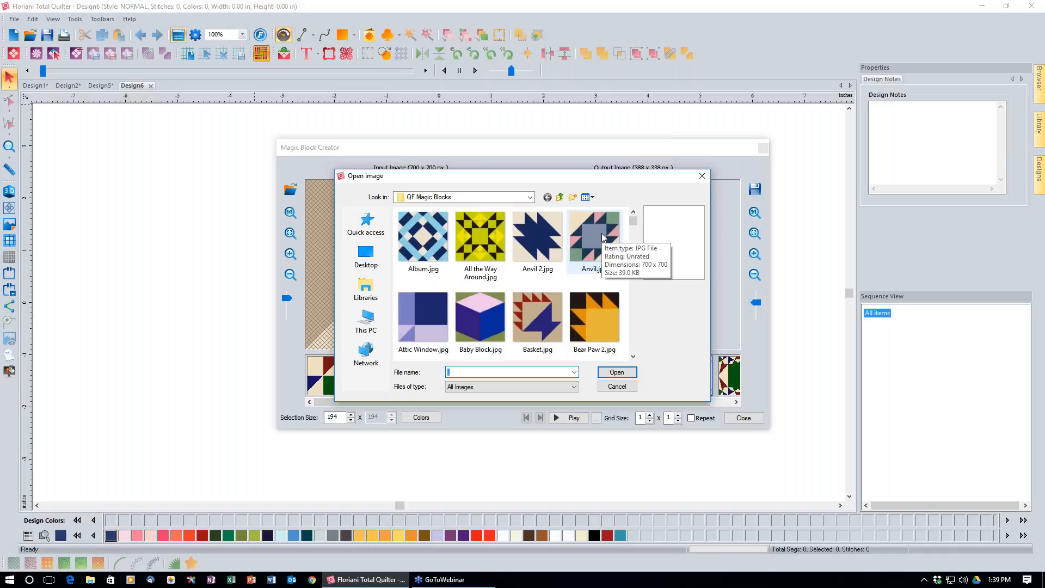
pyautogui.click(530, 198)
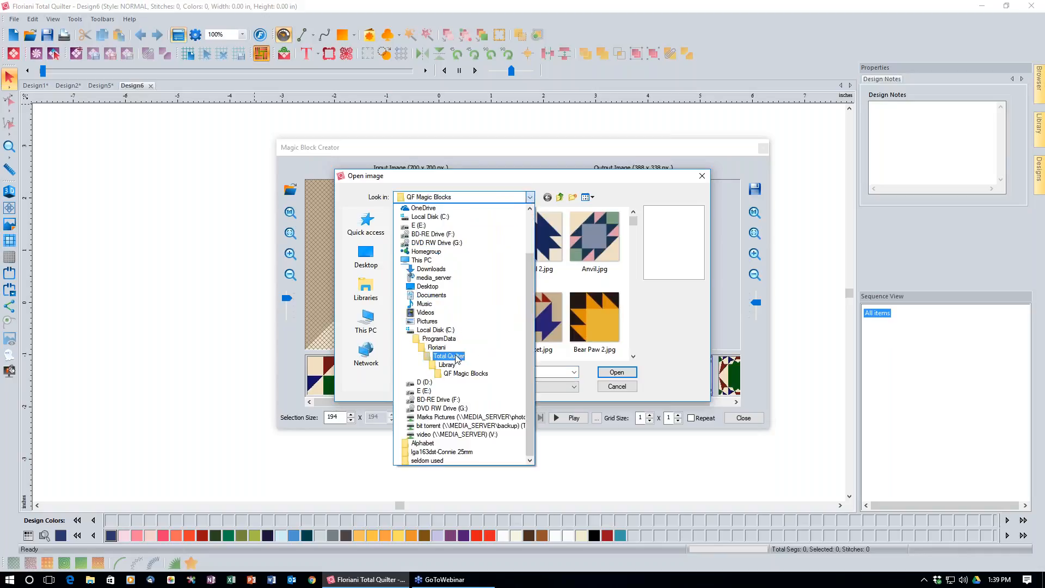
pyautogui.click(543, 201)
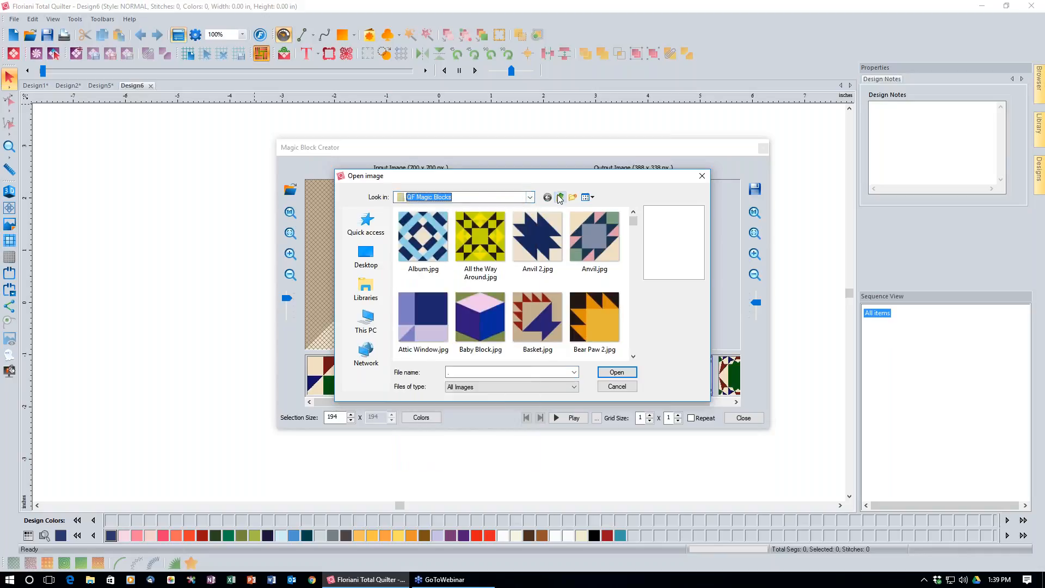
# - Load the star-and-stripes image FBD018.jpg from the Library's Images folder as the input image
pyautogui.click(560, 196)
pyautogui.click(455, 248)
pyautogui.click(453, 245)
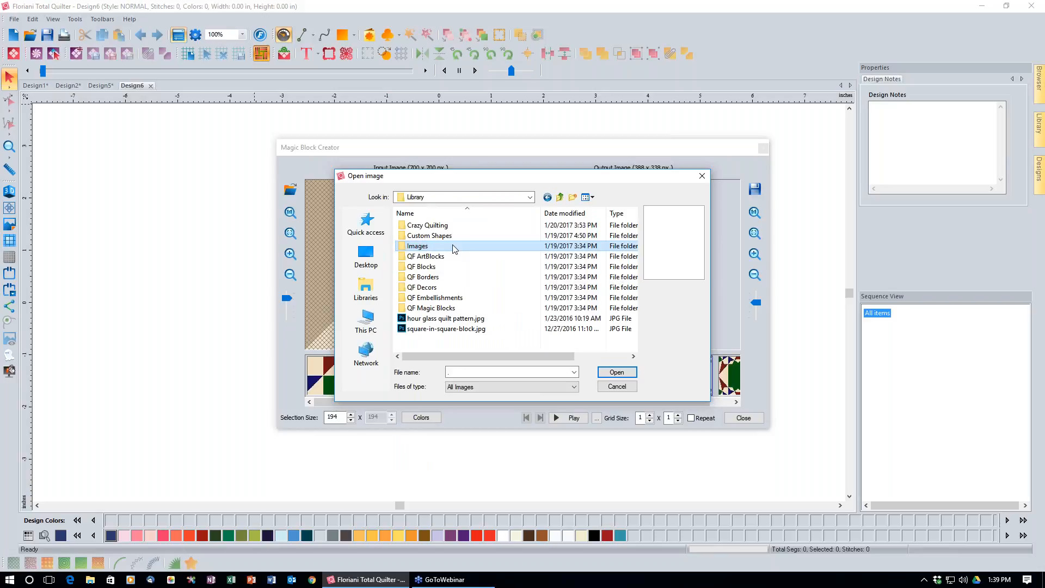
pyautogui.doubleClick(452, 245)
pyautogui.scroll(-3, 544, 326)
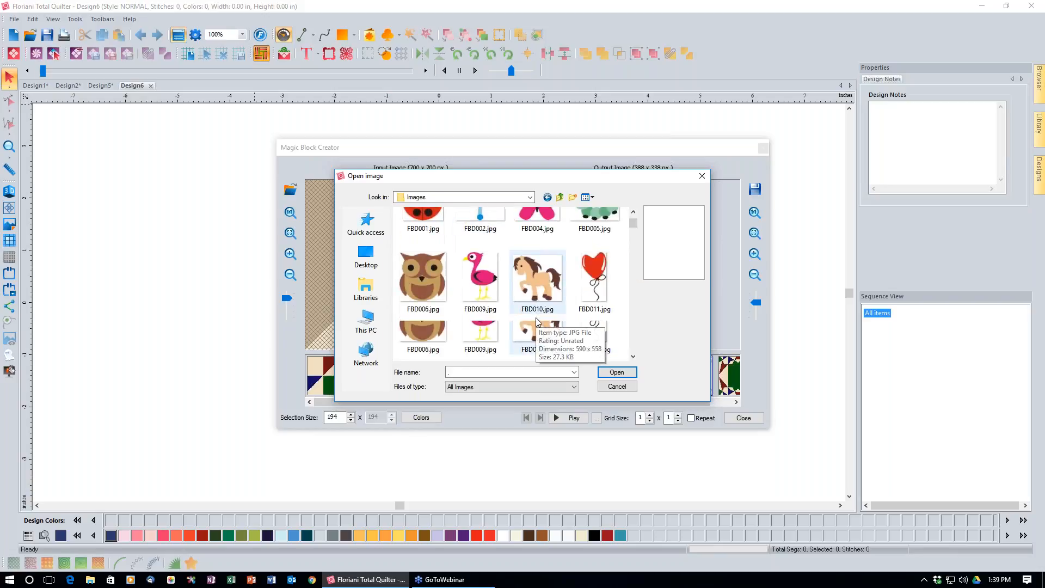
pyautogui.click(536, 321)
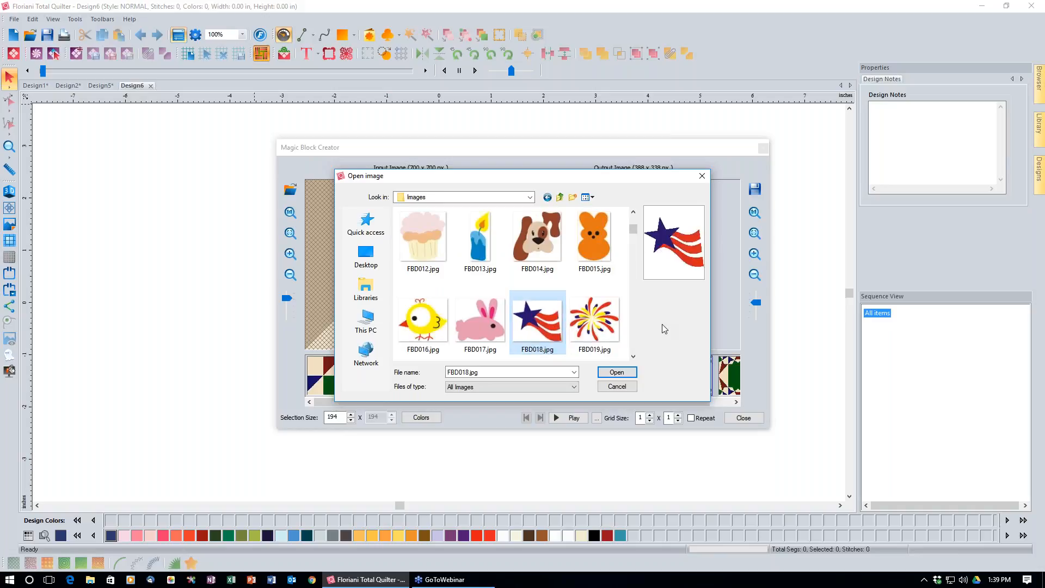
pyautogui.click(623, 375)
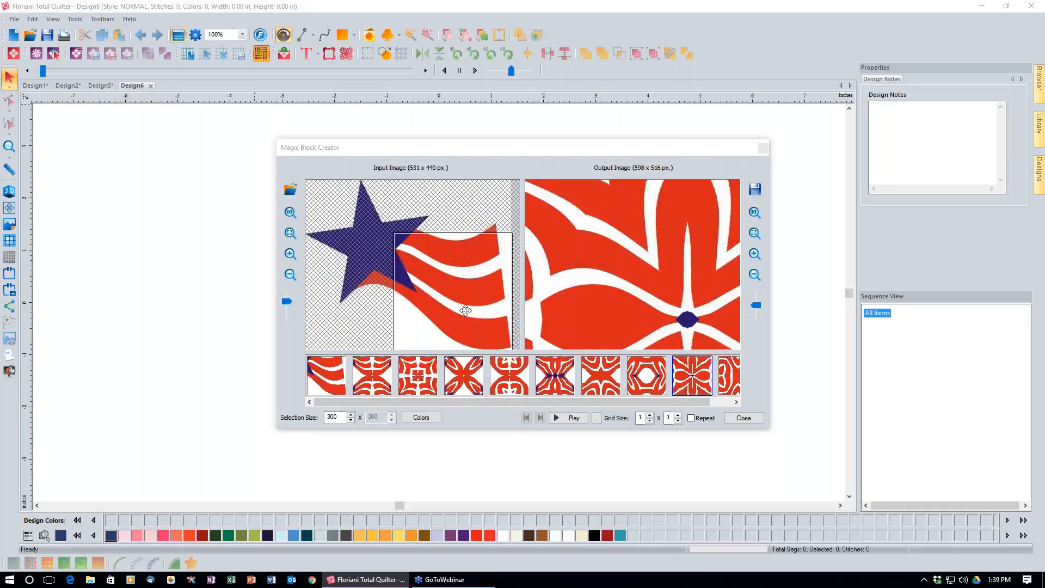
# - Resize the selection square to 216 pixels, place it where the star meets the stripes, and show the third pattern
pyautogui.moveTo(466, 309); pyautogui.dragTo(411, 266)
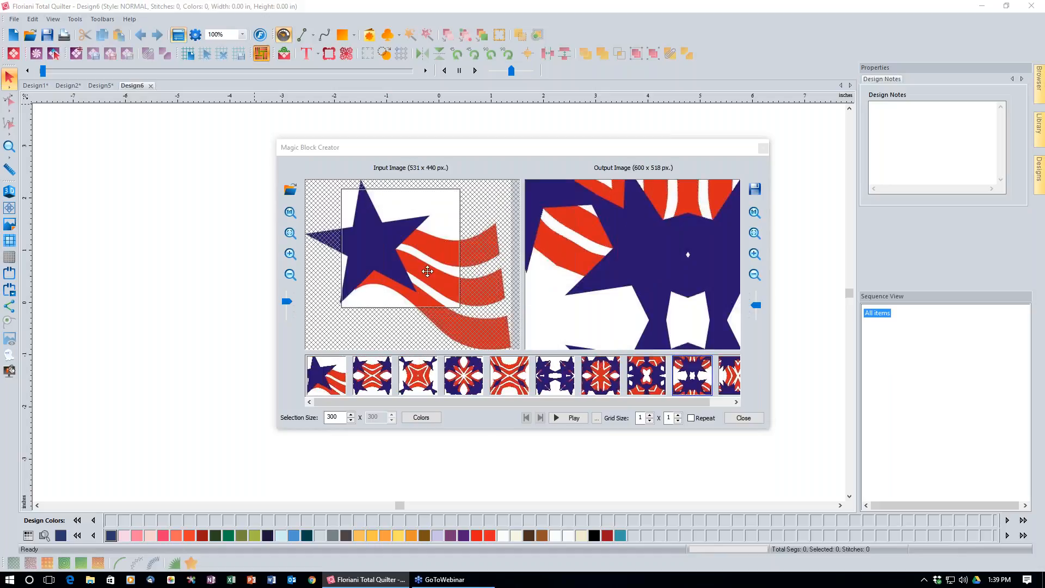
pyautogui.moveTo(460, 307); pyautogui.dragTo(427, 274)
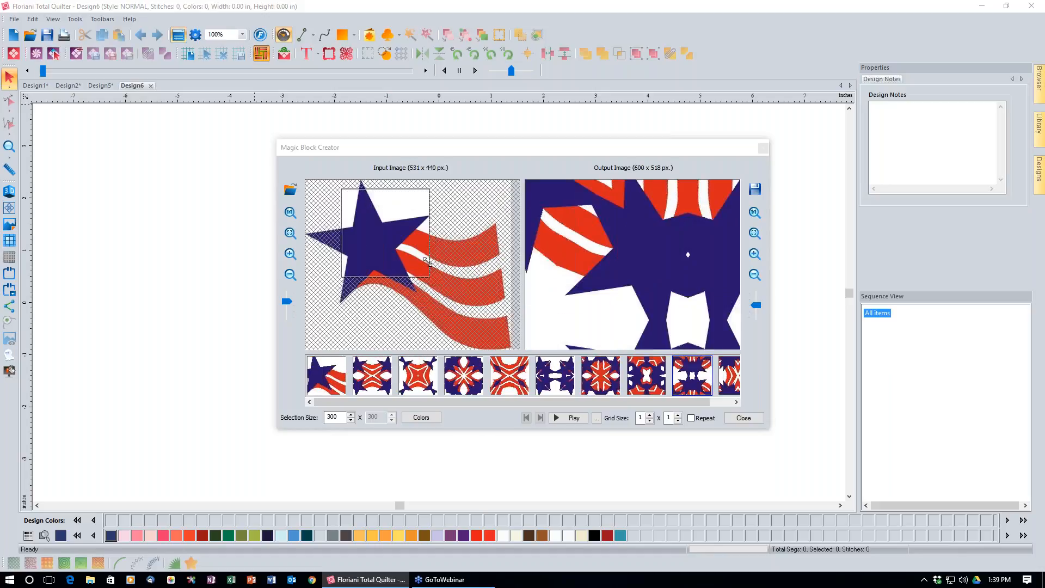
pyautogui.click(754, 233)
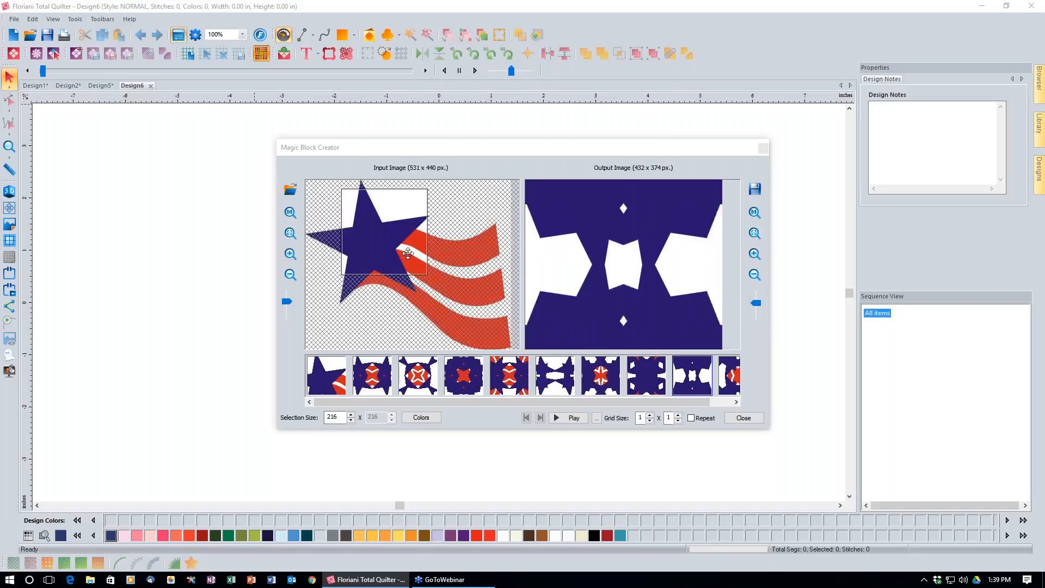
pyautogui.moveTo(402, 248); pyautogui.dragTo(435, 287)
pyautogui.click(436, 384)
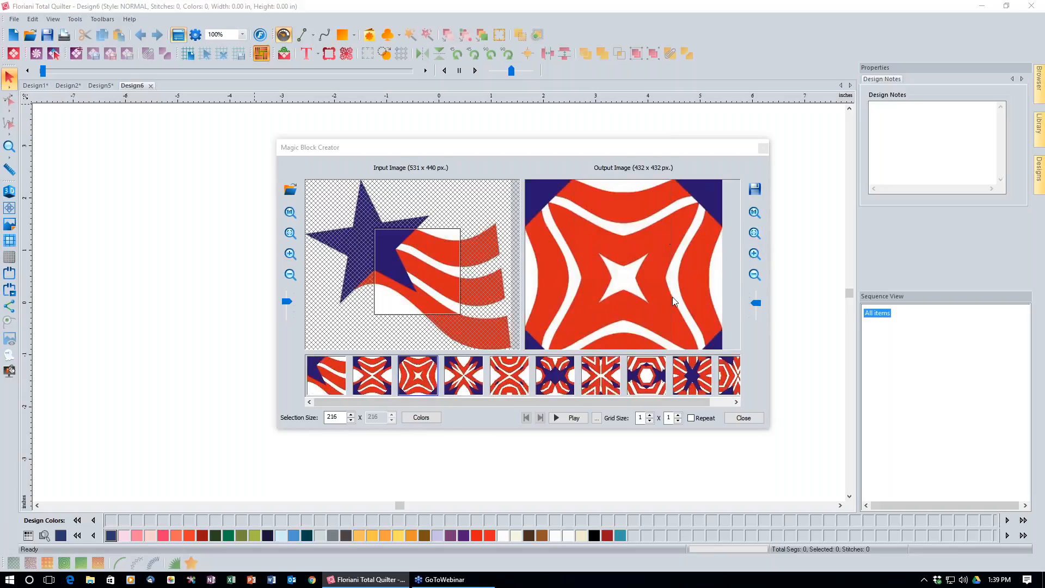
# - Enable Repeat and preview the eighth through tenth patterns tiled across many small blocks
pyautogui.click(691, 418)
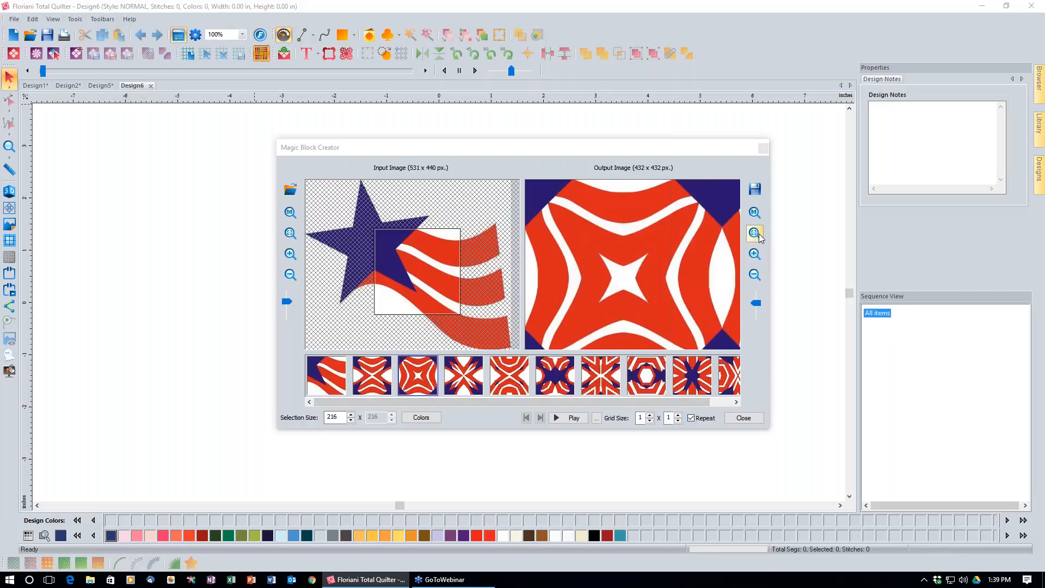
pyautogui.click(755, 275)
pyautogui.click(754, 277)
pyautogui.click(753, 276)
pyautogui.click(754, 276)
pyautogui.click(754, 276)
pyautogui.click(754, 276)
pyautogui.click(653, 370)
pyautogui.click(690, 376)
pyautogui.click(728, 379)
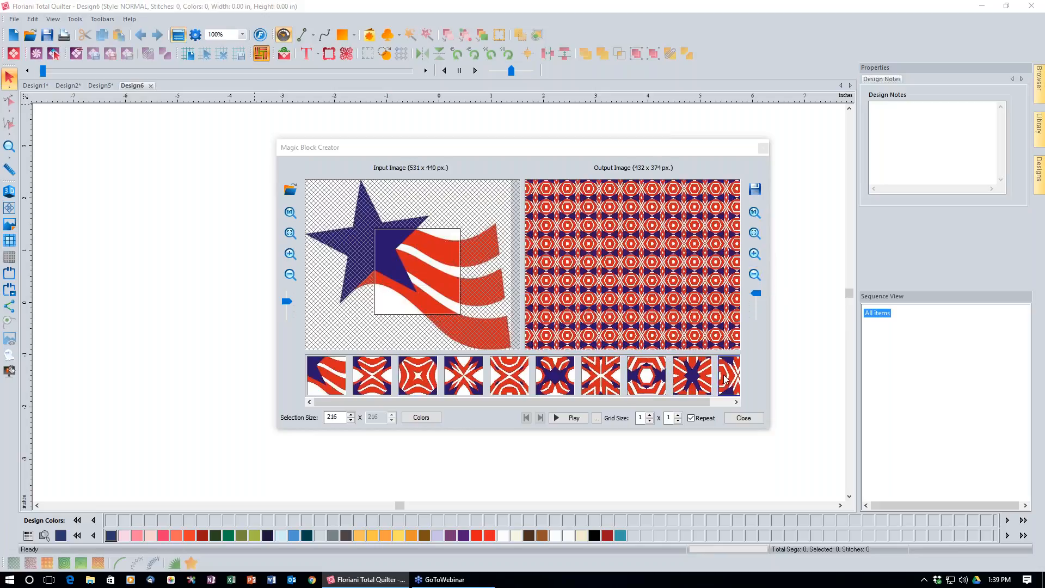
# - Compare the fourth, fifth, second and third patterns as repeats, and turn Repeat off with the third pattern selected
pyautogui.click(466, 369)
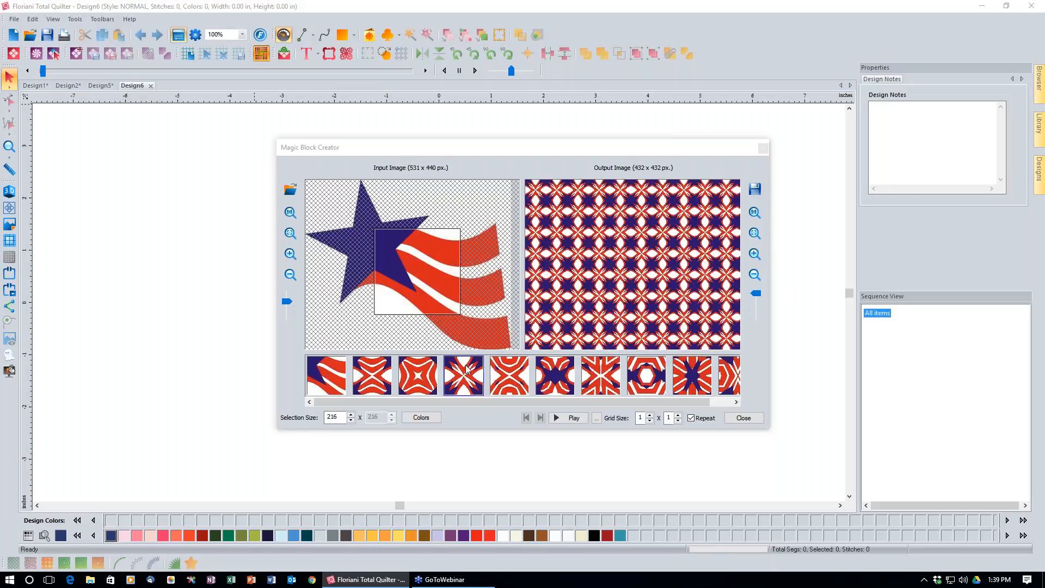
pyautogui.click(518, 379)
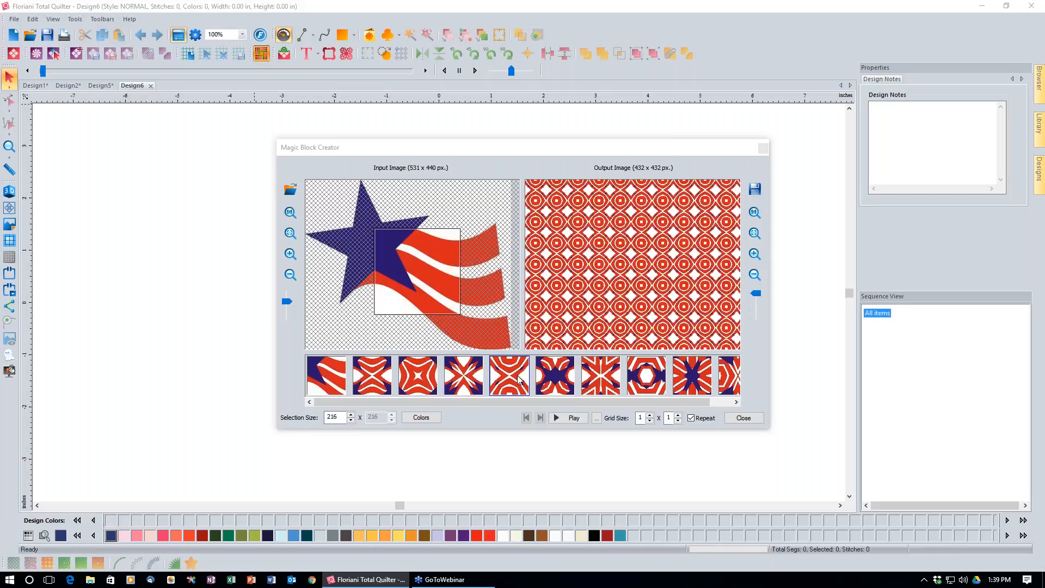
pyautogui.click(376, 371)
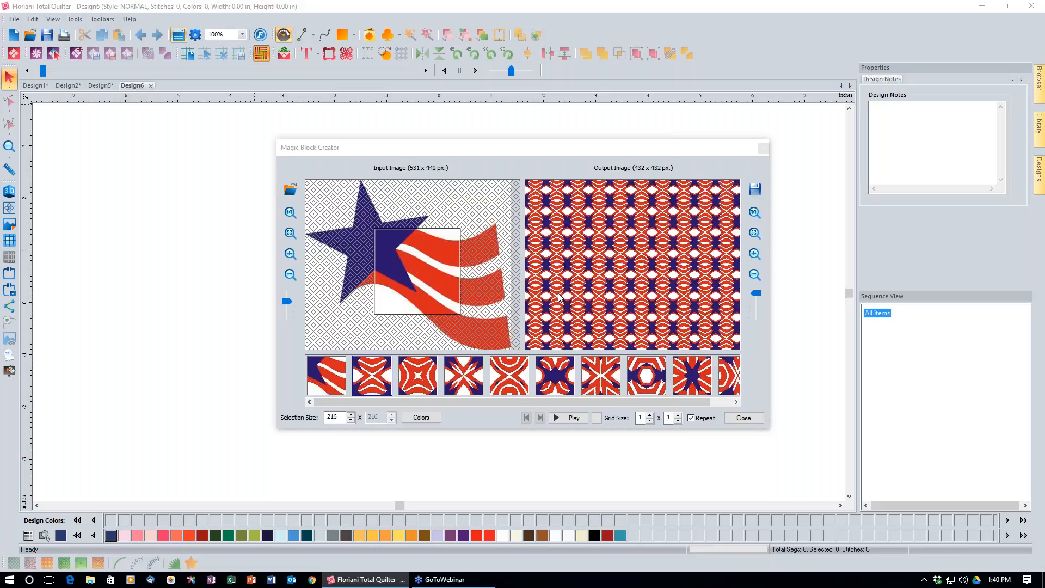
pyautogui.click(426, 374)
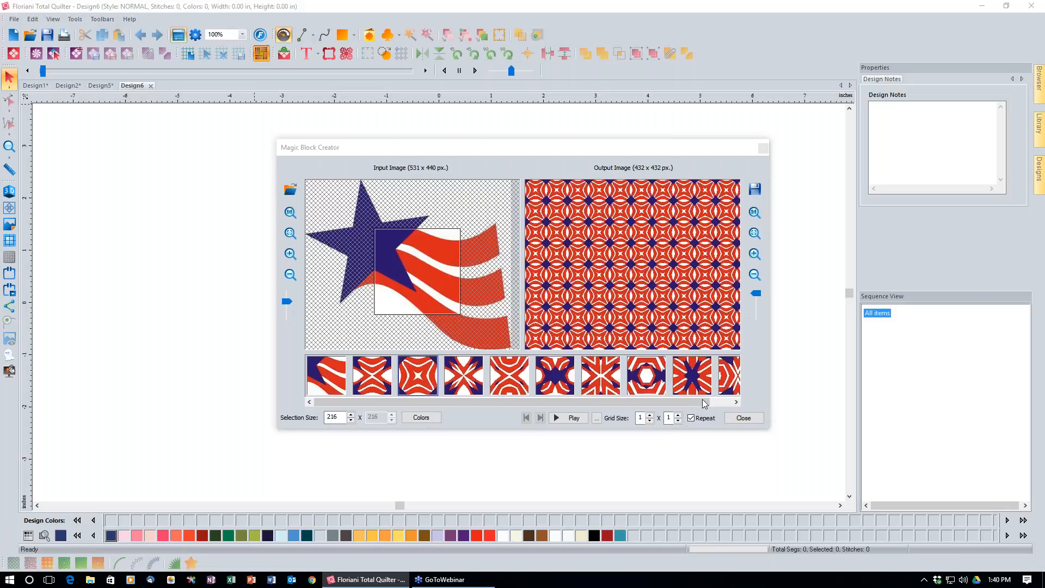
pyautogui.click(691, 417)
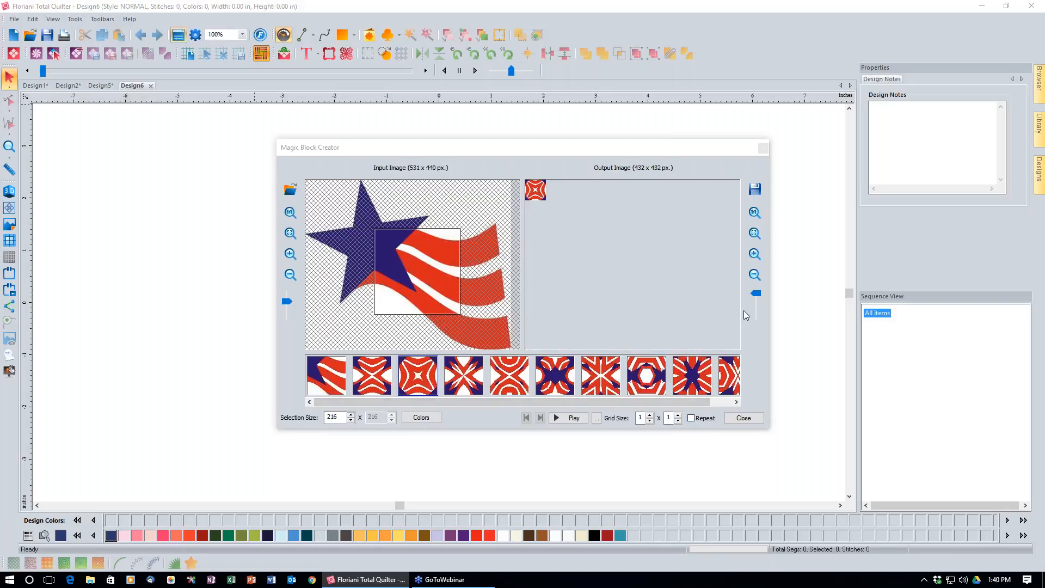
# - Fit the output block in its preview and shift its hue to purple with the Hue color adjustment
pyautogui.click(754, 232)
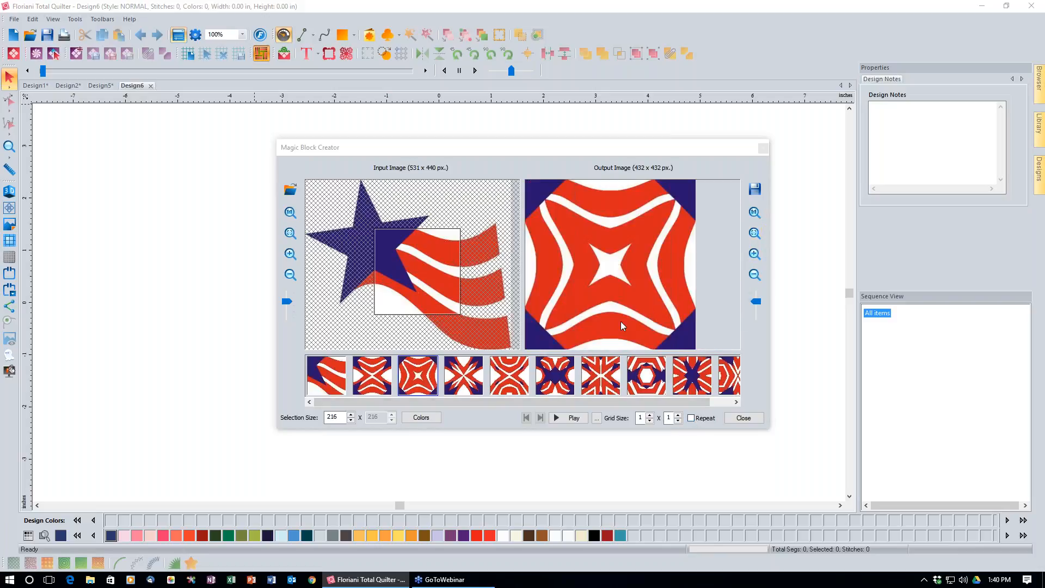
pyautogui.click(433, 422)
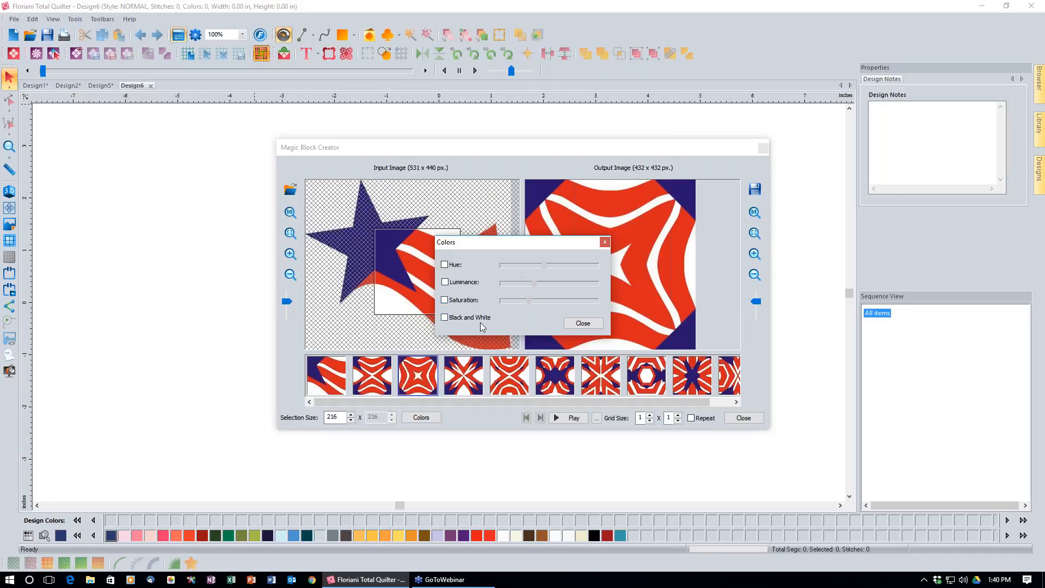
pyautogui.click(445, 265)
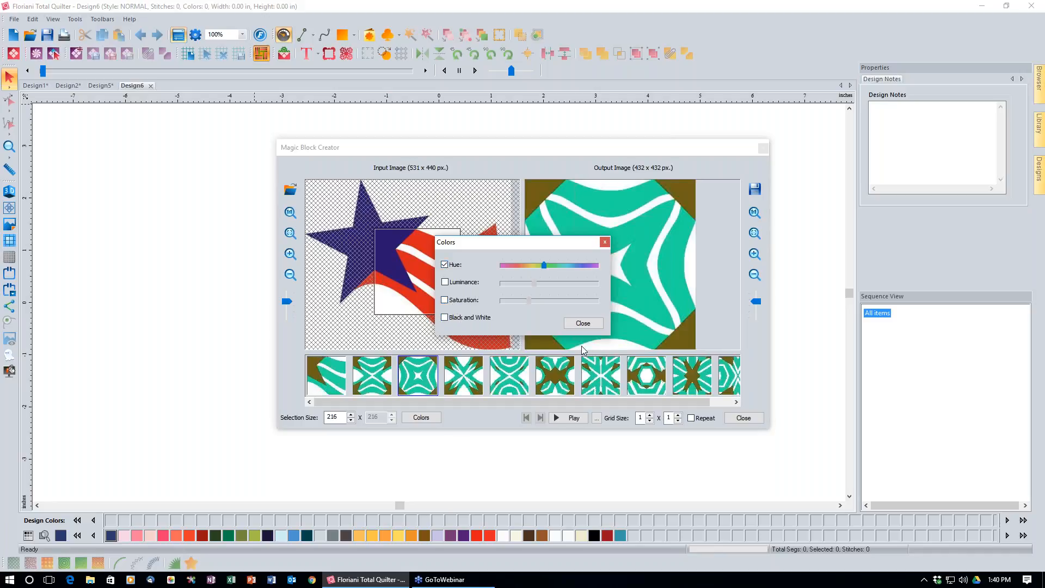
pyautogui.moveTo(544, 265); pyautogui.dragTo(575, 265)
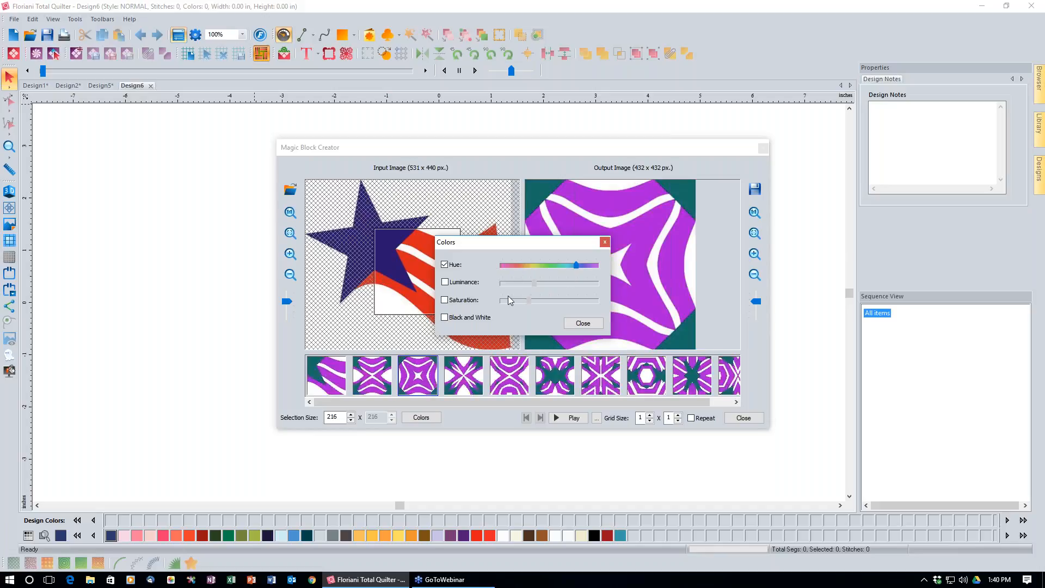
# - Enable the Luminance adjustment, try lighter and darker settings on the output block, and settle on a moderately dark one
pyautogui.click(446, 282)
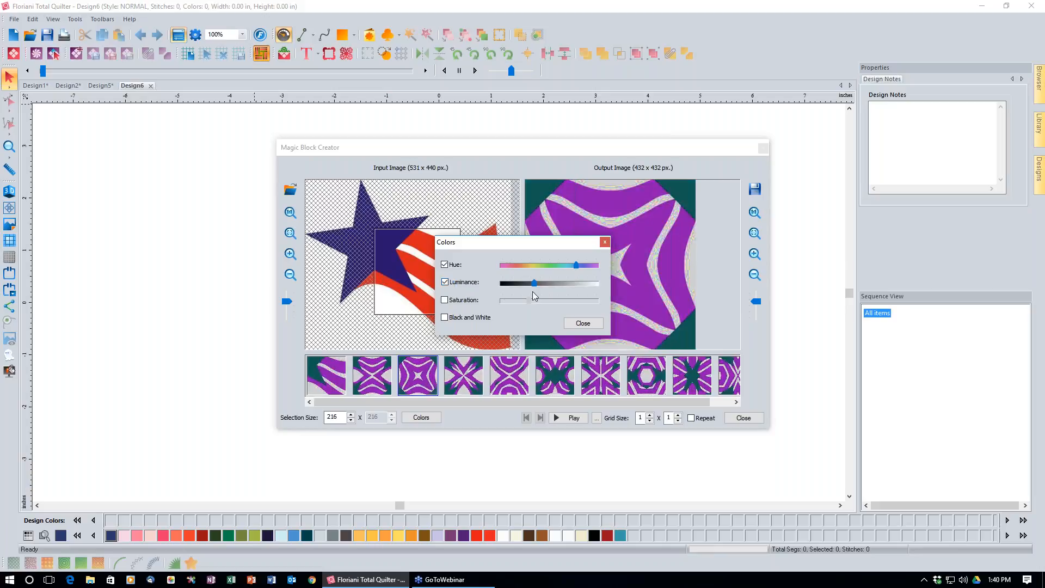
pyautogui.moveTo(524, 243); pyautogui.dragTo(395, 259)
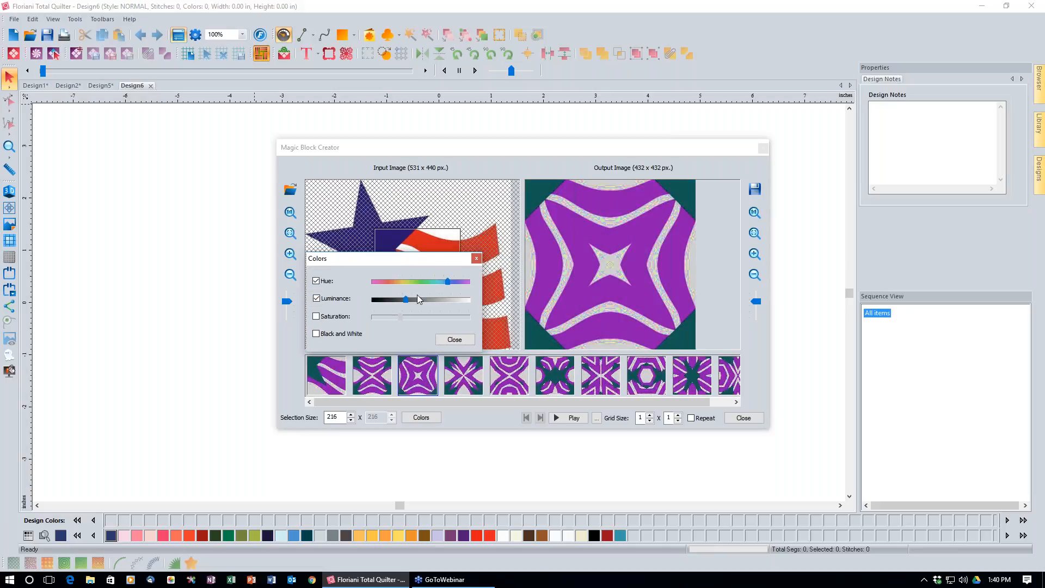
pyautogui.moveTo(412, 302); pyautogui.dragTo(458, 301)
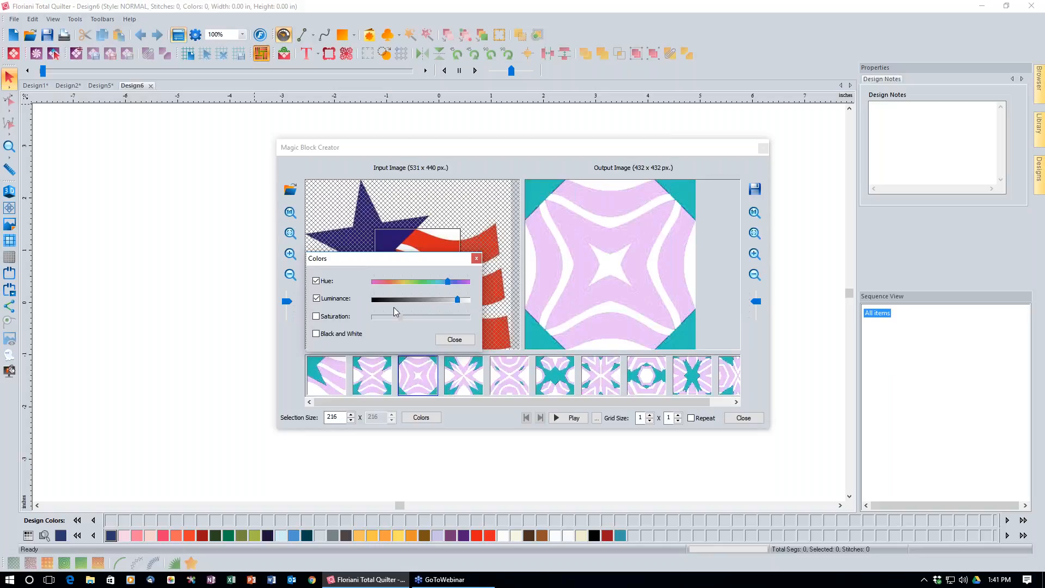
pyautogui.moveTo(457, 299); pyautogui.dragTo(392, 300)
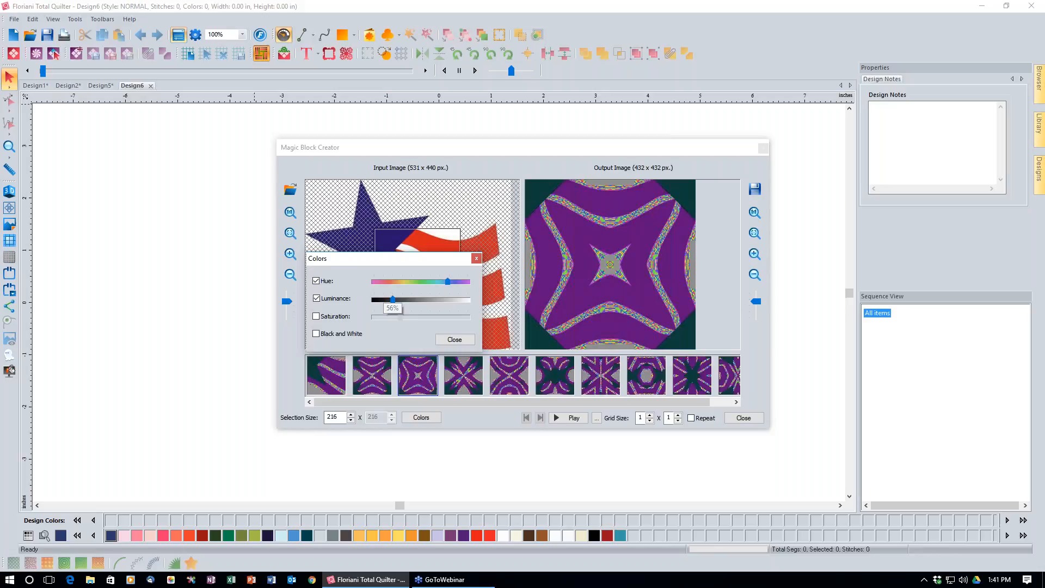
pyautogui.moveTo(392, 300); pyautogui.dragTo(410, 299)
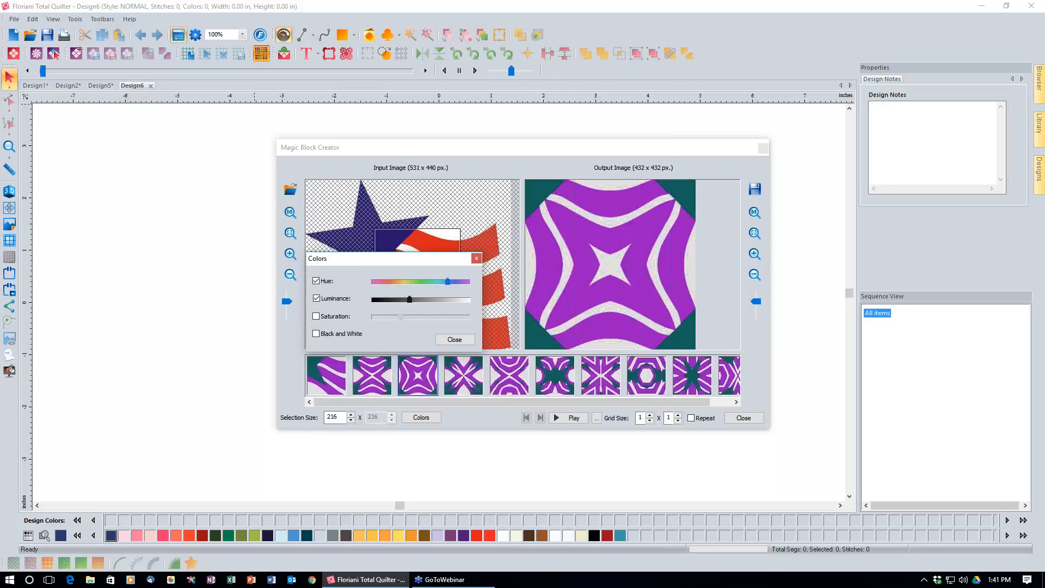
# - Enable the Saturation adjustment, raise it to vivid color, and reduce it to a muted, low setting
pyautogui.click(316, 317)
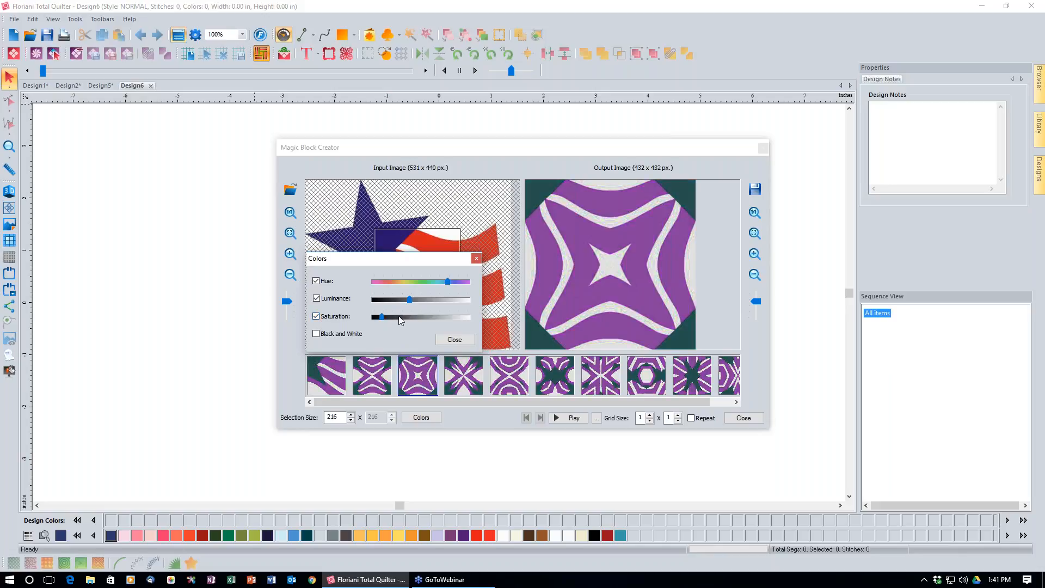
pyautogui.moveTo(380, 317)
pyautogui.moveTo(381, 317); pyautogui.dragTo(463, 318)
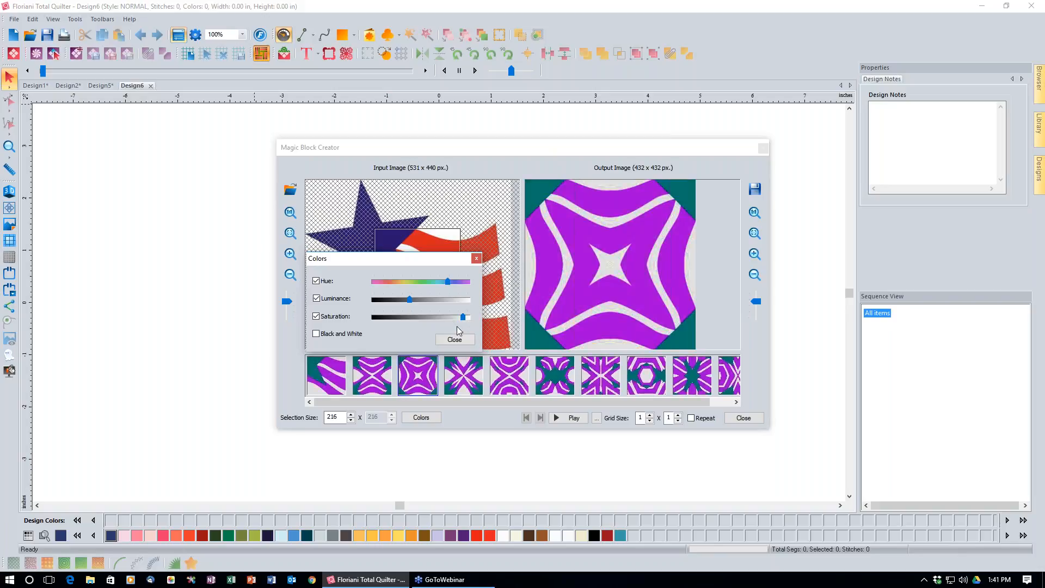
pyautogui.moveTo(462, 318); pyautogui.dragTo(383, 325)
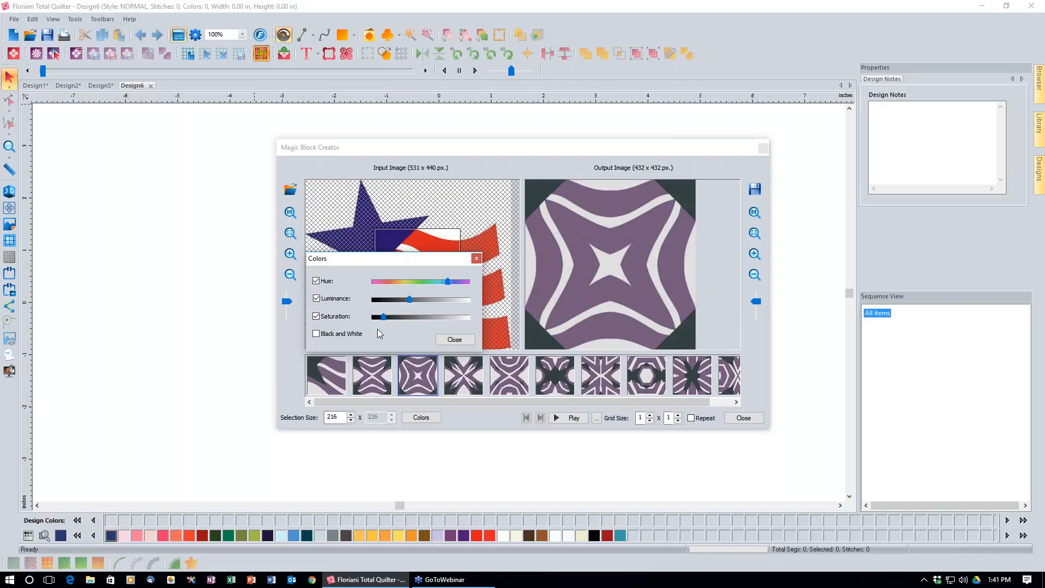
# - Convert the output block to Black and White, adjust the hue slightly, and close the color settings
pyautogui.click(315, 333)
pyautogui.moveTo(444, 282); pyautogui.dragTo(429, 282)
pyautogui.click(476, 259)
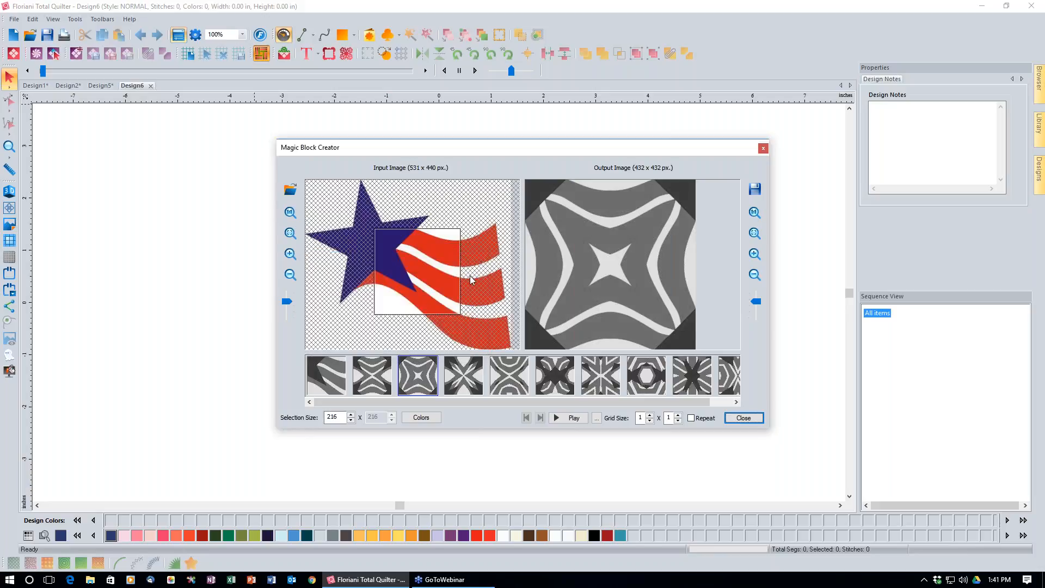
# - Turn off the Hue, Saturation, Luminance and Black and White adjustments to restore the block's original colors
pyautogui.click(420, 417)
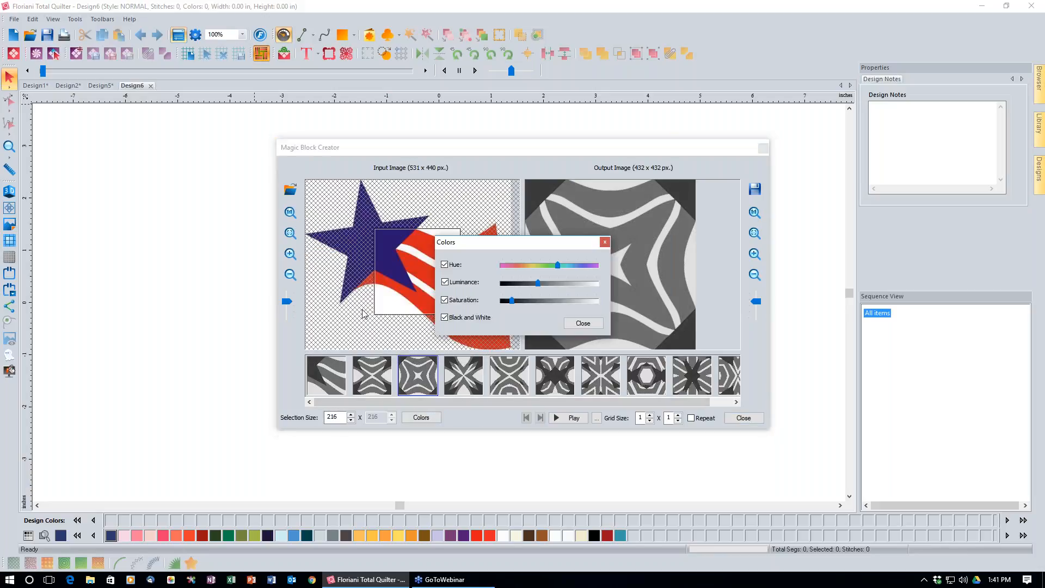
pyautogui.click(445, 264)
pyautogui.click(444, 300)
pyautogui.click(444, 282)
pyautogui.click(444, 318)
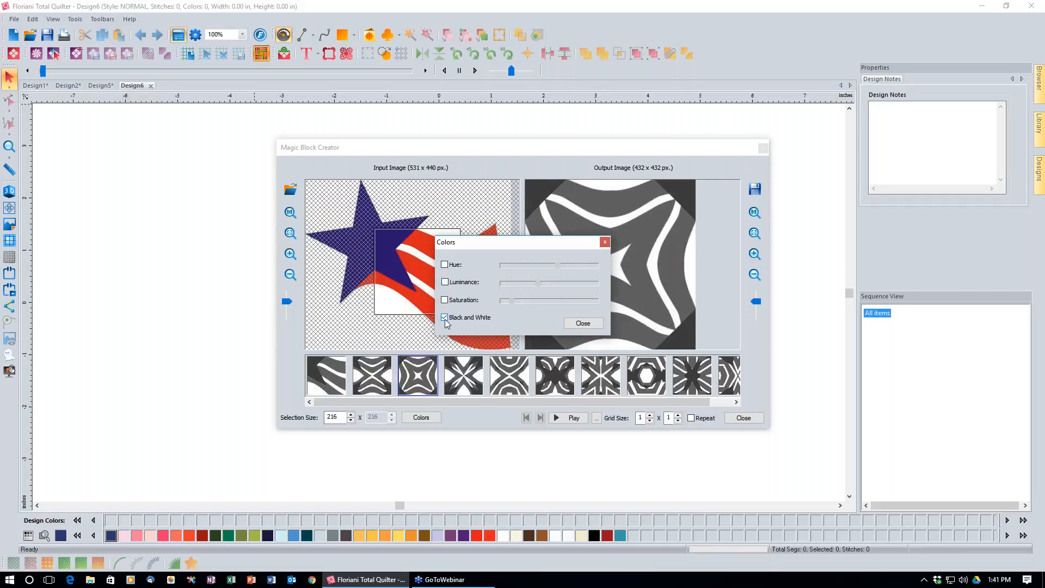
pyautogui.click(582, 324)
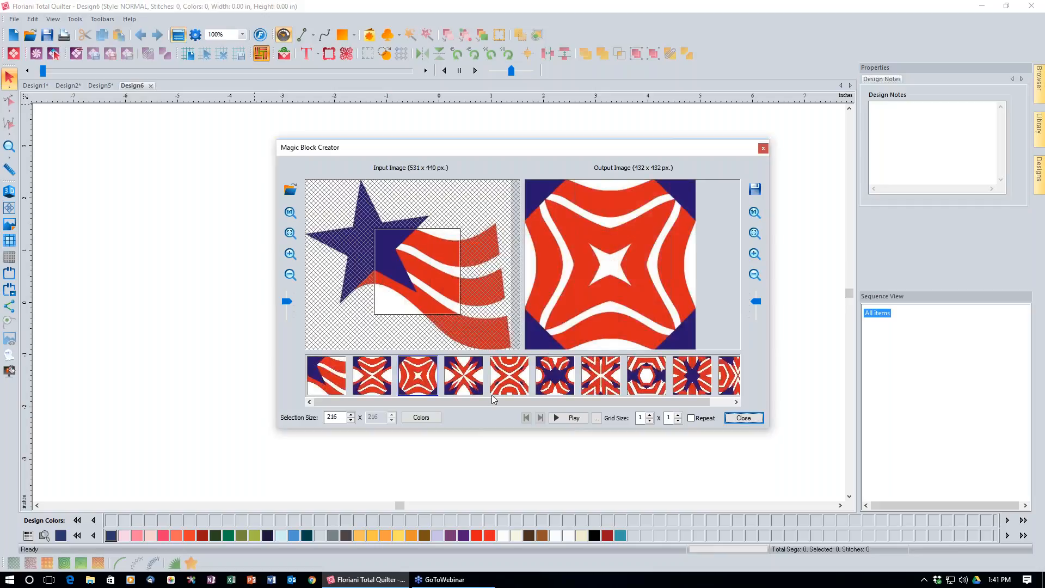
# - Play automatic pattern generation from the star image, stop it, and return to the previously generated block
pyautogui.click(560, 418)
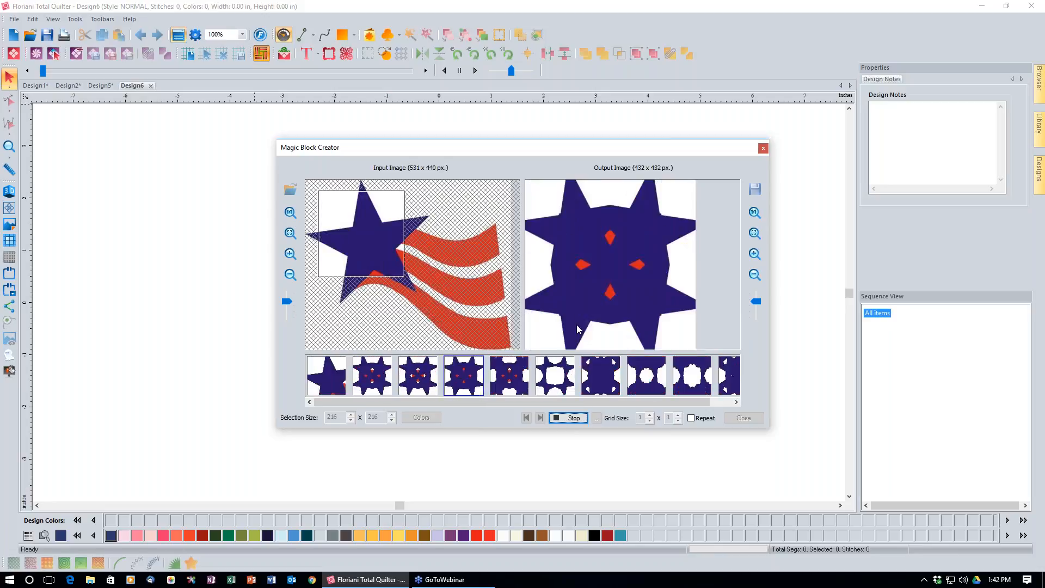
pyautogui.click(567, 423)
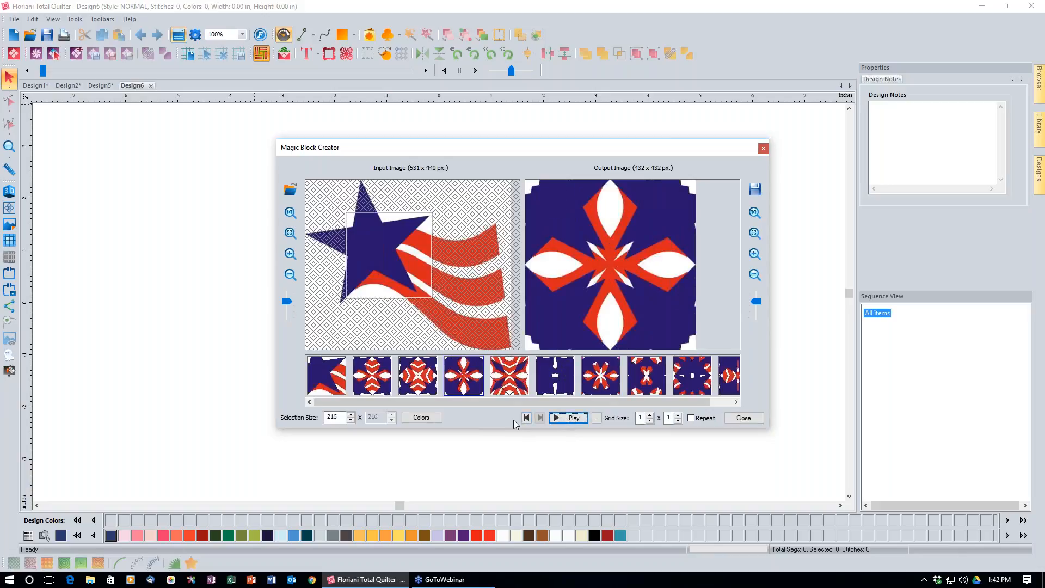
pyautogui.click(526, 418)
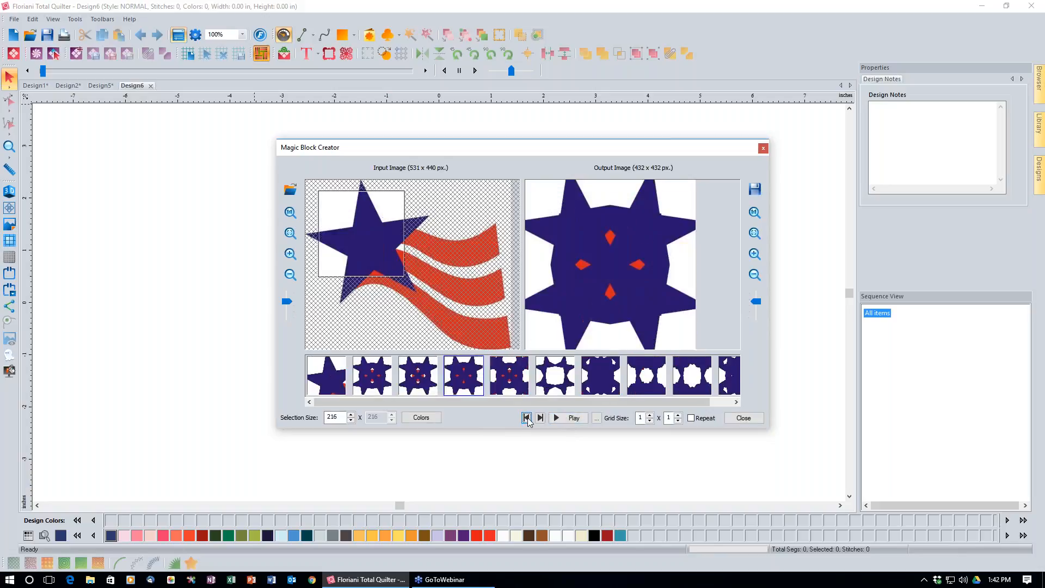
# - View the Play Settings without changing them, and close Magic Block Creator without saving the work
pyautogui.click(596, 422)
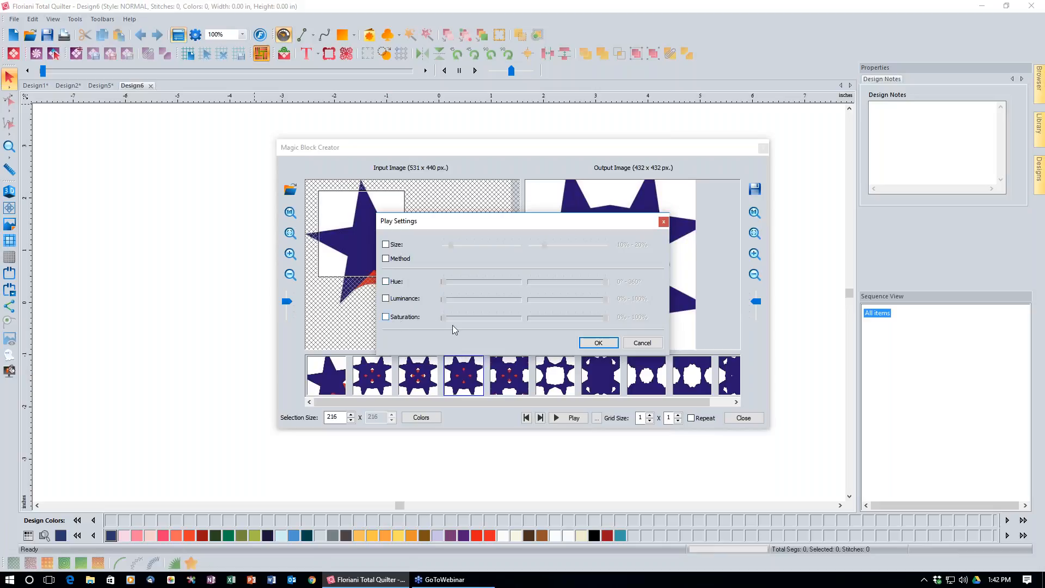
pyautogui.click(643, 343)
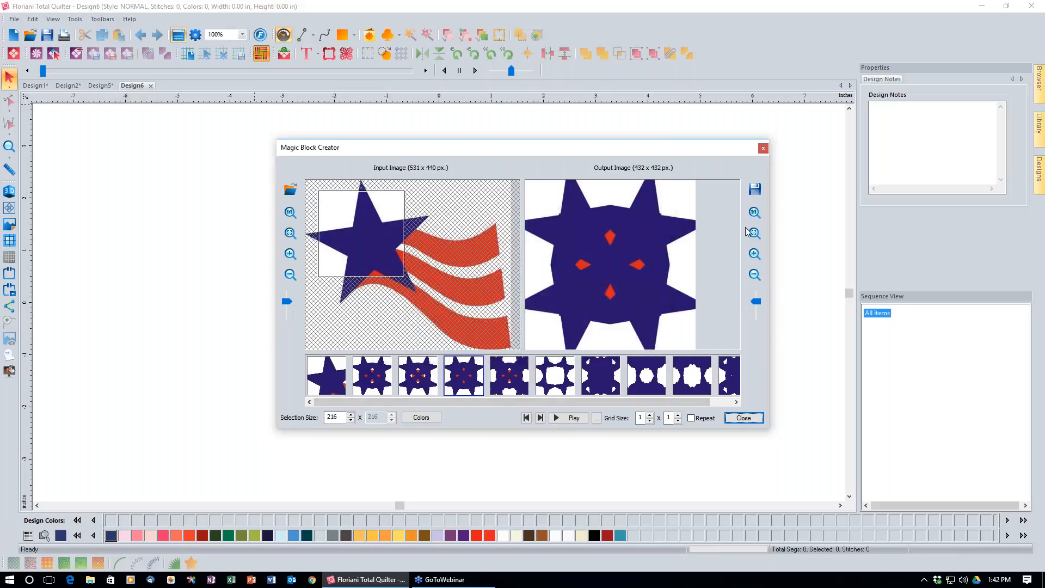
pyautogui.click(763, 150)
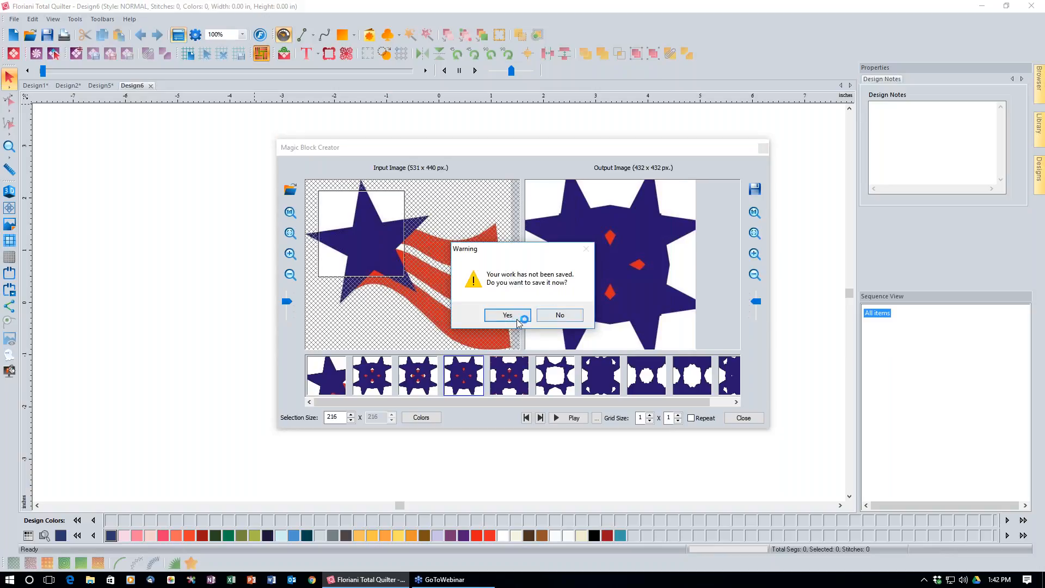
pyautogui.click(560, 315)
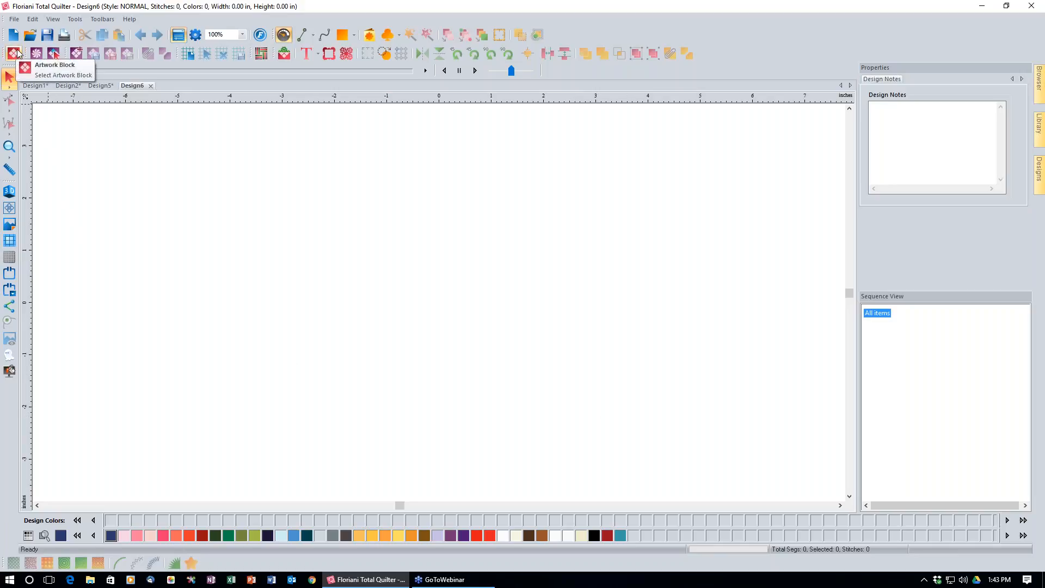
# - Insert the red and cream Appliquilt block Basic Block 30 from the Basic Blocks folder at its default size
pyautogui.click(32, 52)
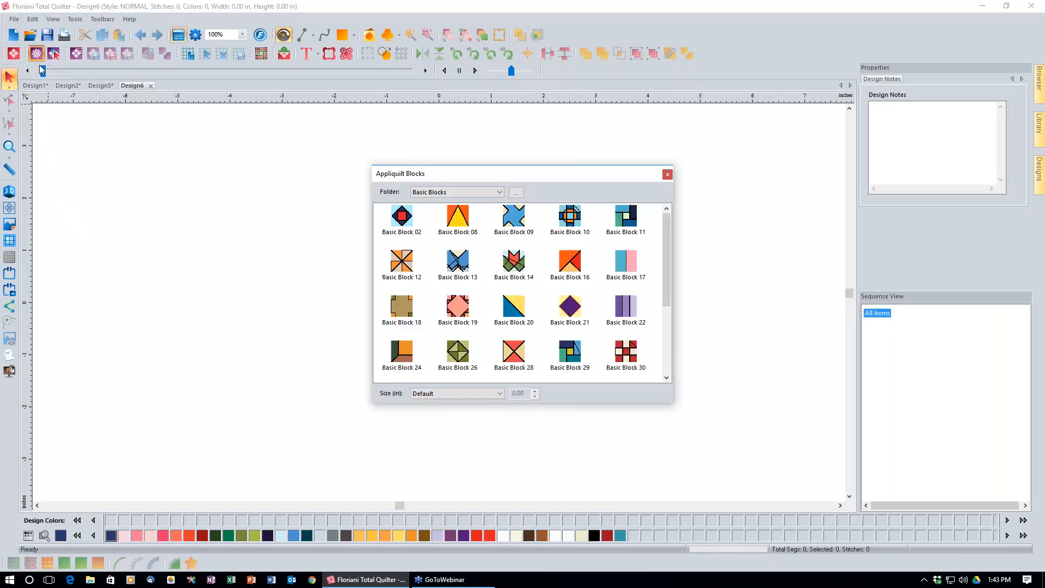
pyautogui.doubleClick(626, 353)
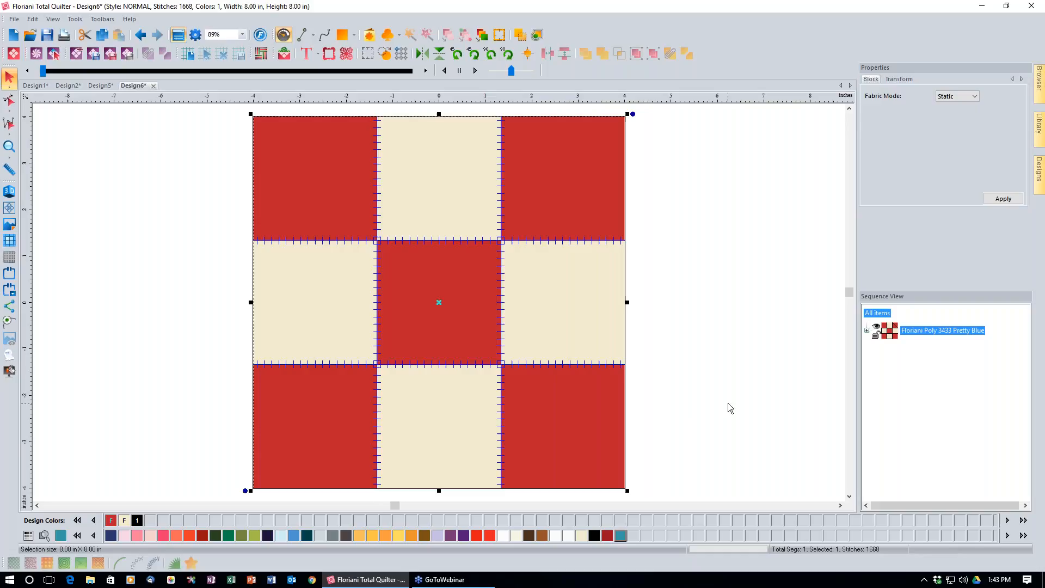
# - Recolor the block's Lines thread from Floriani Poly 900 Black to dark red Quilters Select Para-Cotton Poly 1586, and undo the change
pyautogui.click(53, 53)
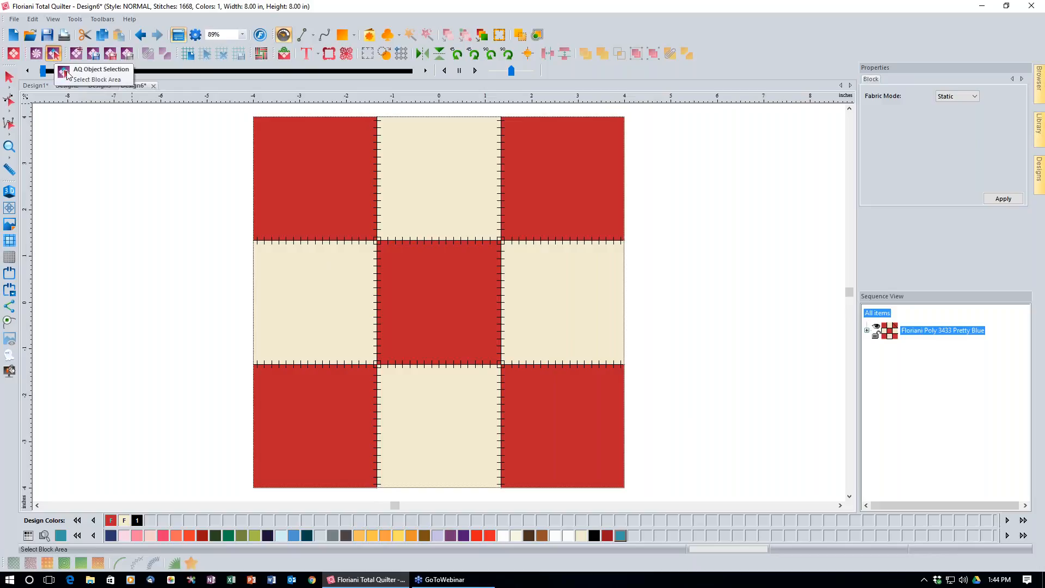
pyautogui.click(304, 242)
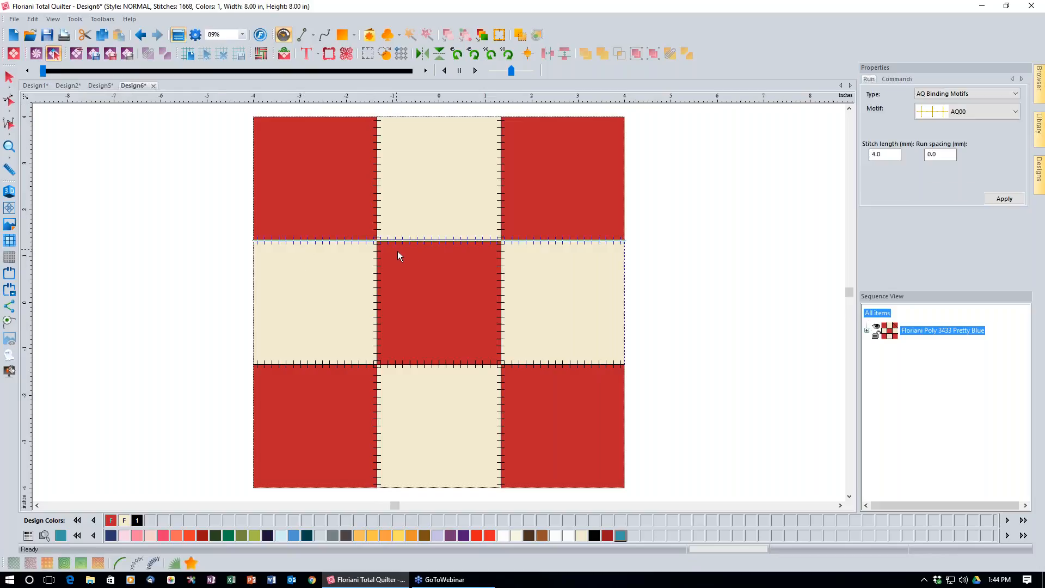
pyautogui.click(867, 331)
pyautogui.click(877, 347)
pyautogui.click(904, 383)
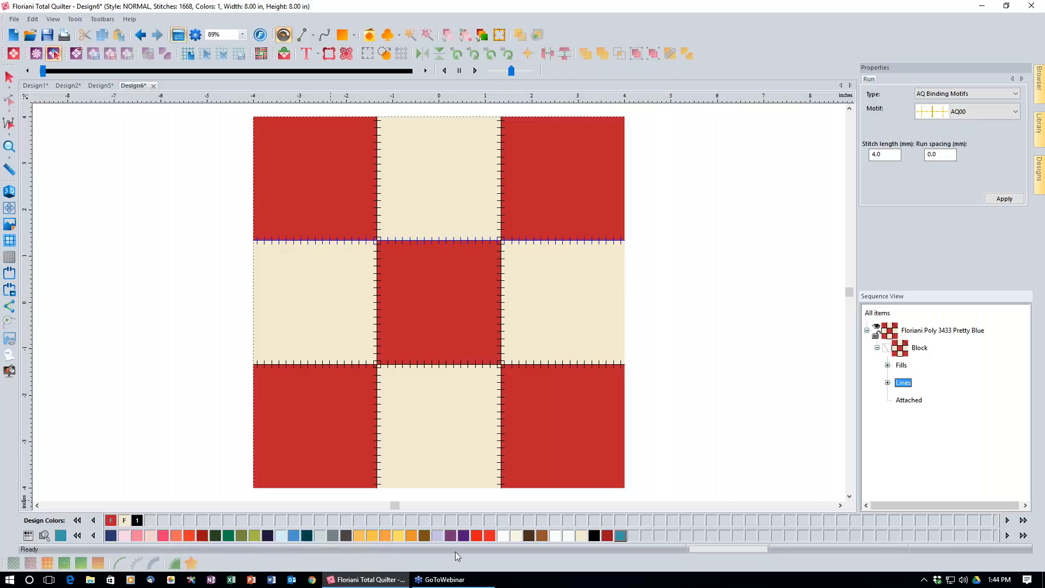
pyautogui.click(607, 536)
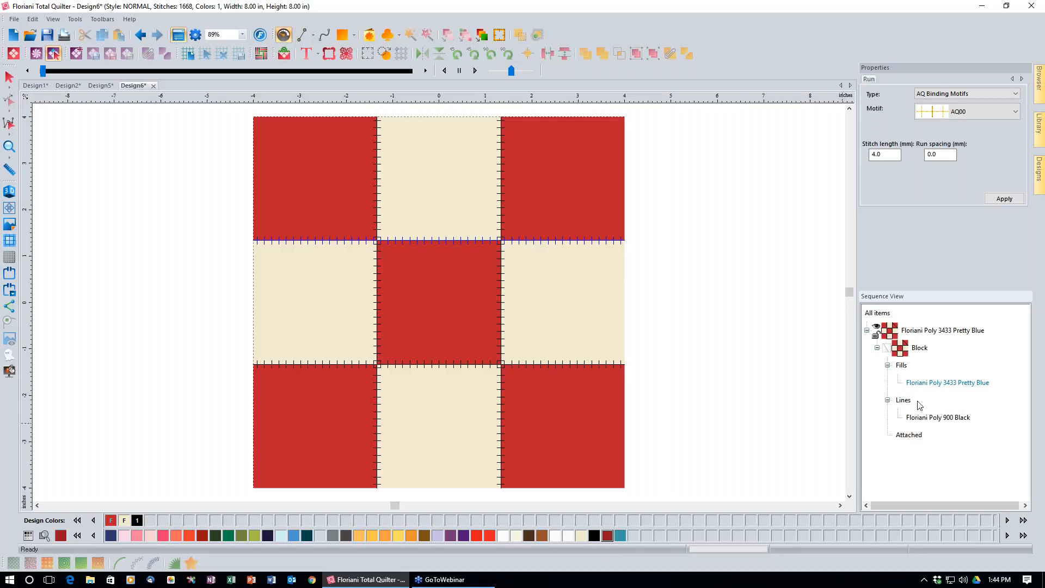
pyautogui.click(929, 418)
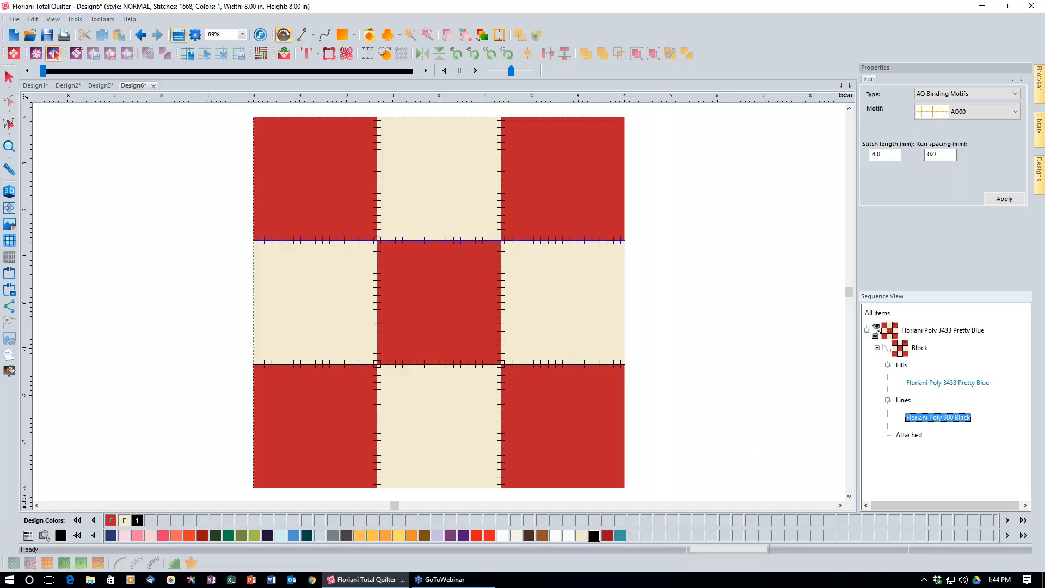
pyautogui.click(607, 535)
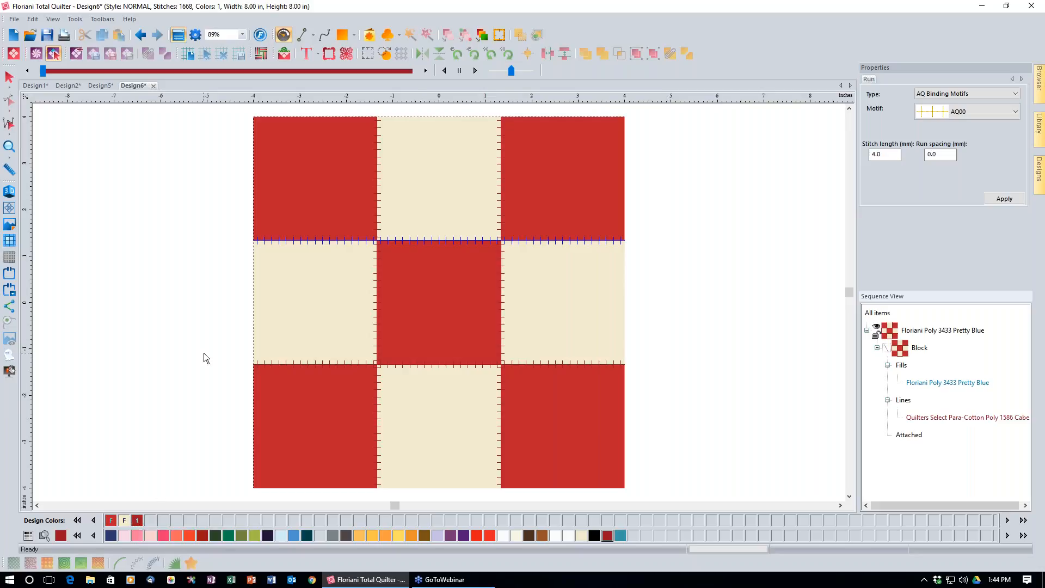
pyautogui.click(140, 35)
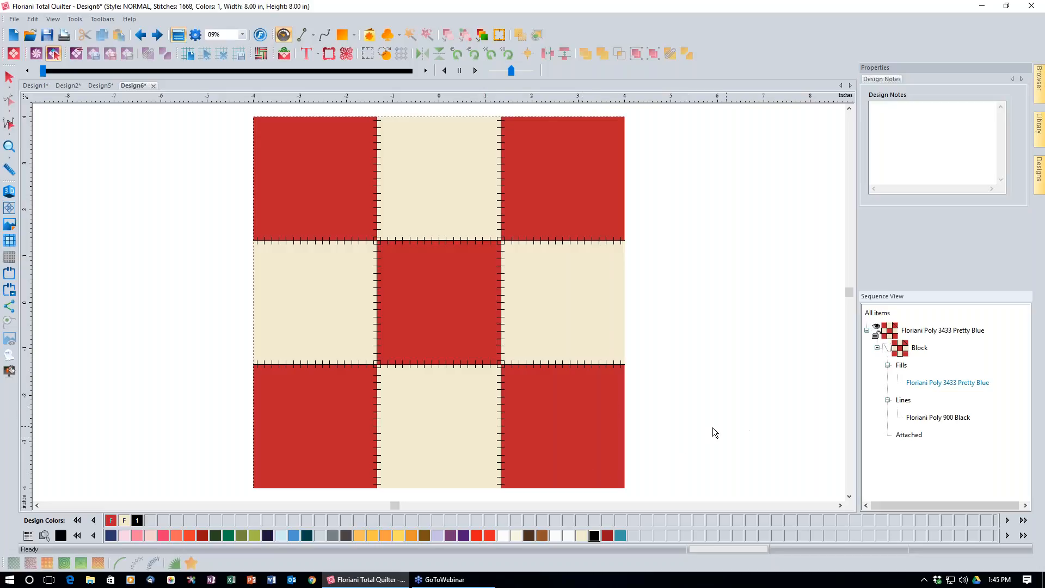
# - Check the dark red's color options for the lower horizontal seam line and for the bottom-right patch without applying any
pyautogui.click(567, 364)
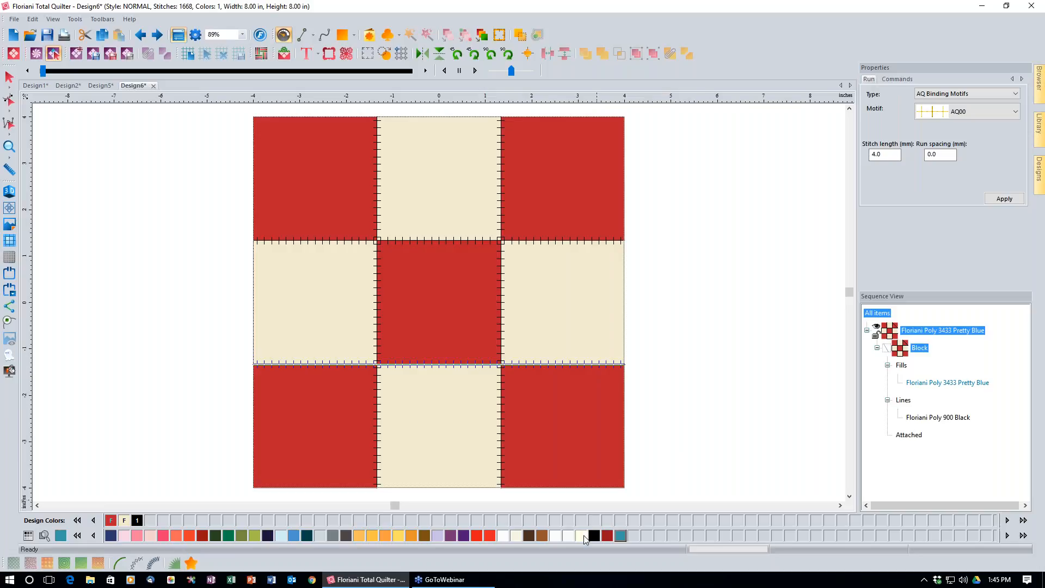
pyautogui.rightClick(607, 537)
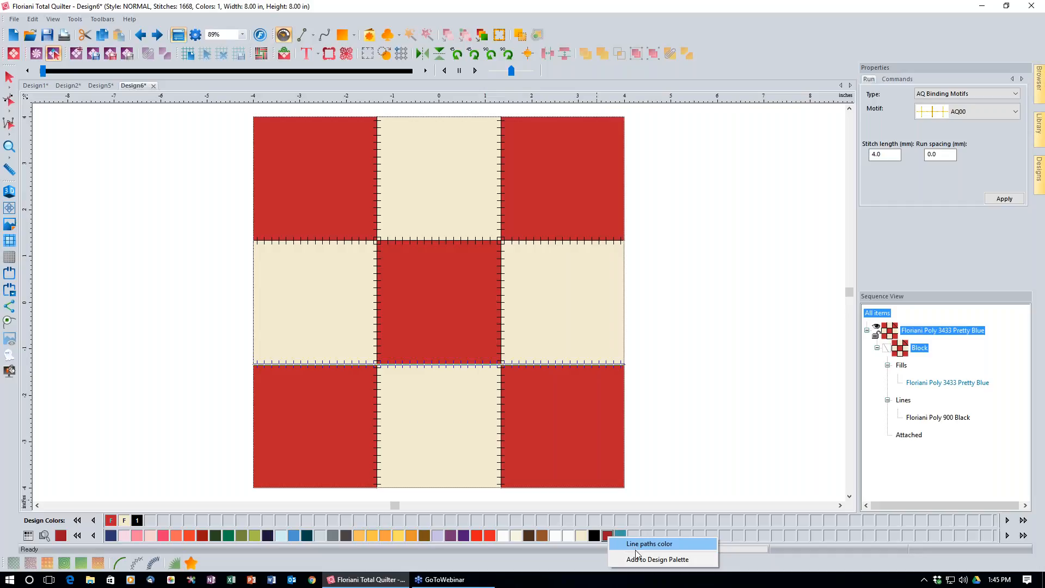
pyautogui.click(699, 410)
pyautogui.click(577, 437)
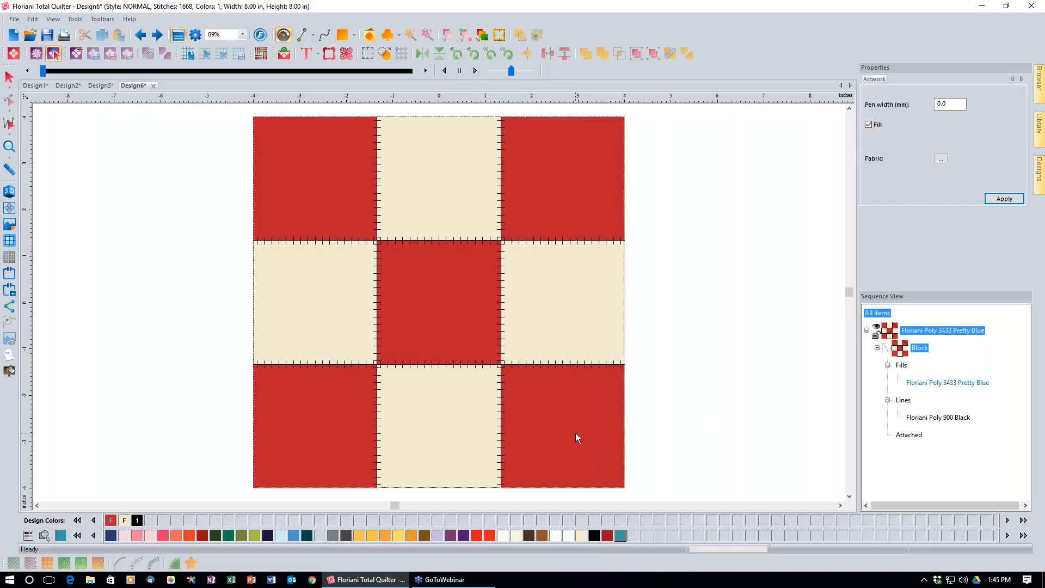
pyautogui.rightClick(607, 535)
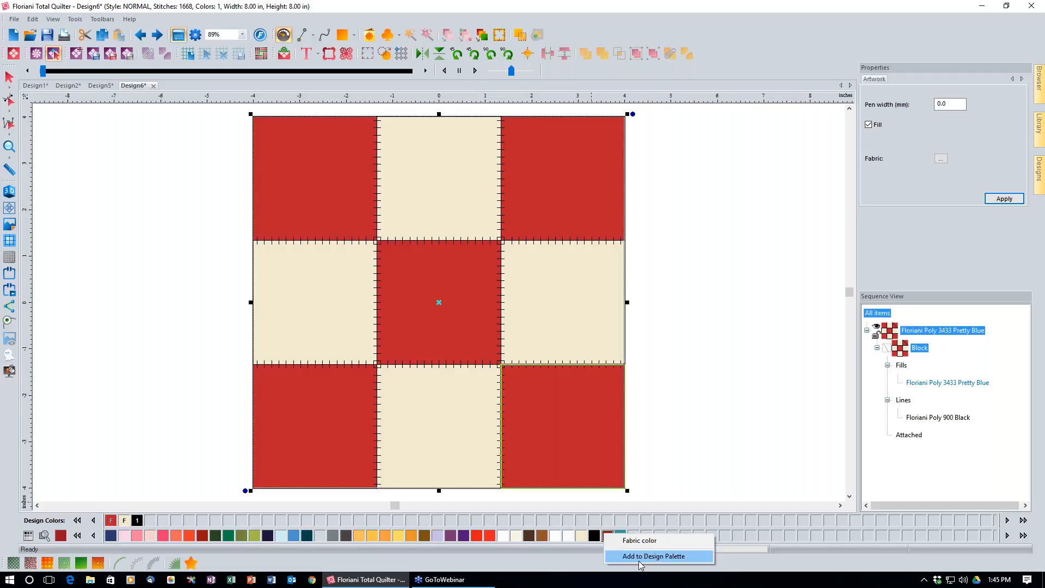
pyautogui.click(701, 457)
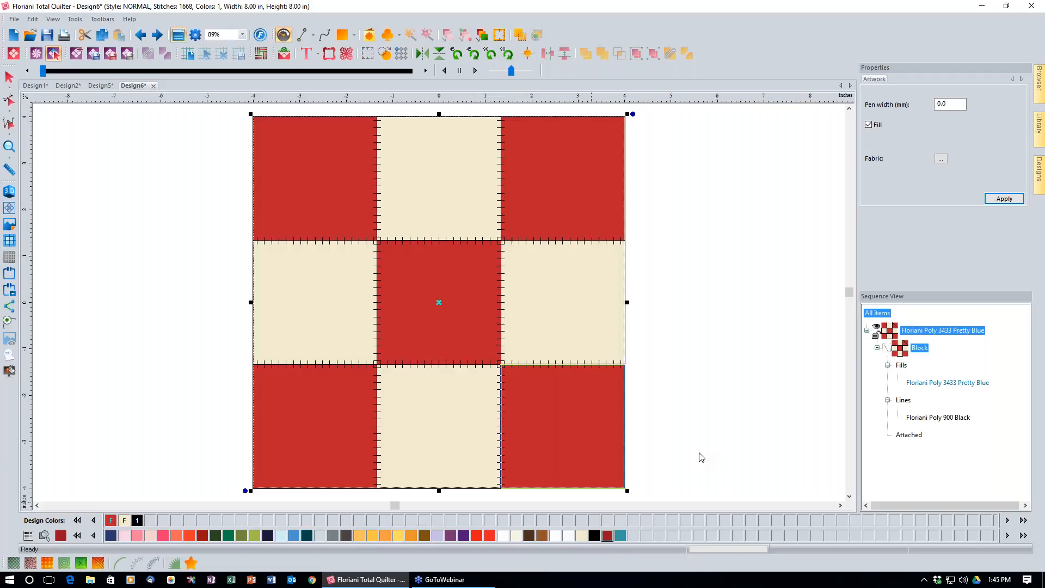
pyautogui.click(701, 457)
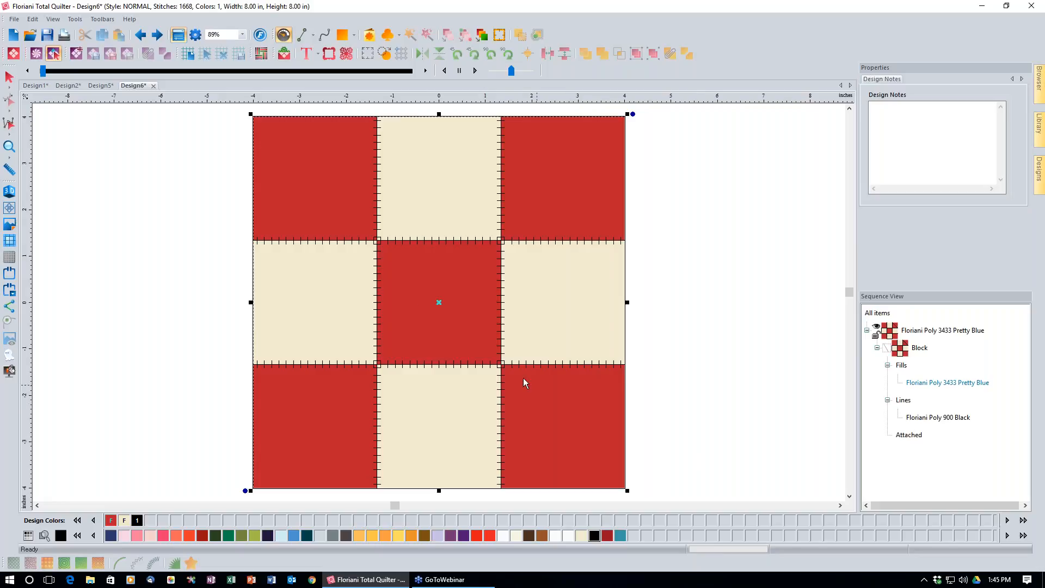
# - Fill the block's top-left patch with fabric 20710-24
pyautogui.click(318, 188)
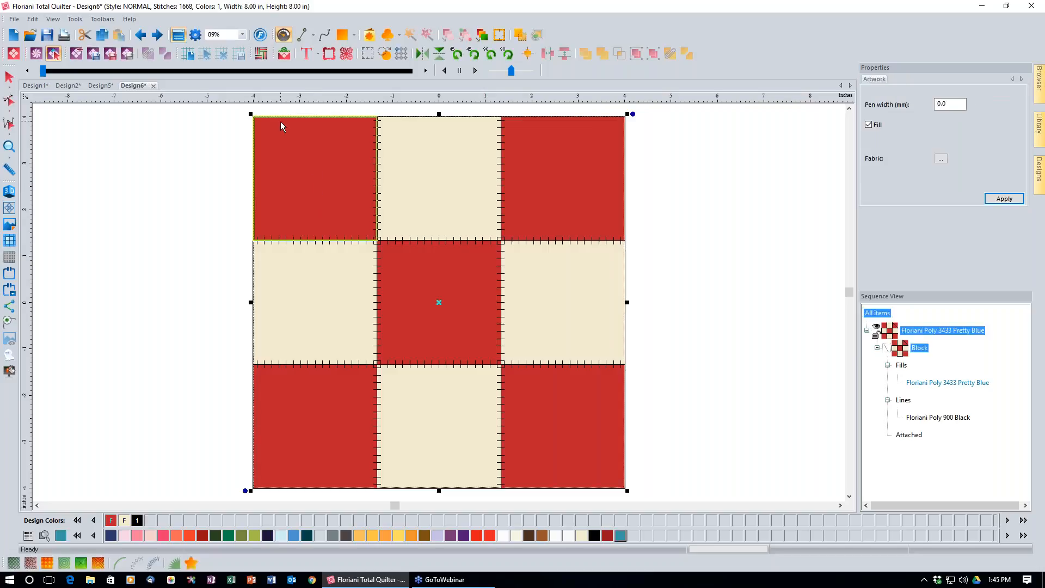
pyautogui.click(941, 159)
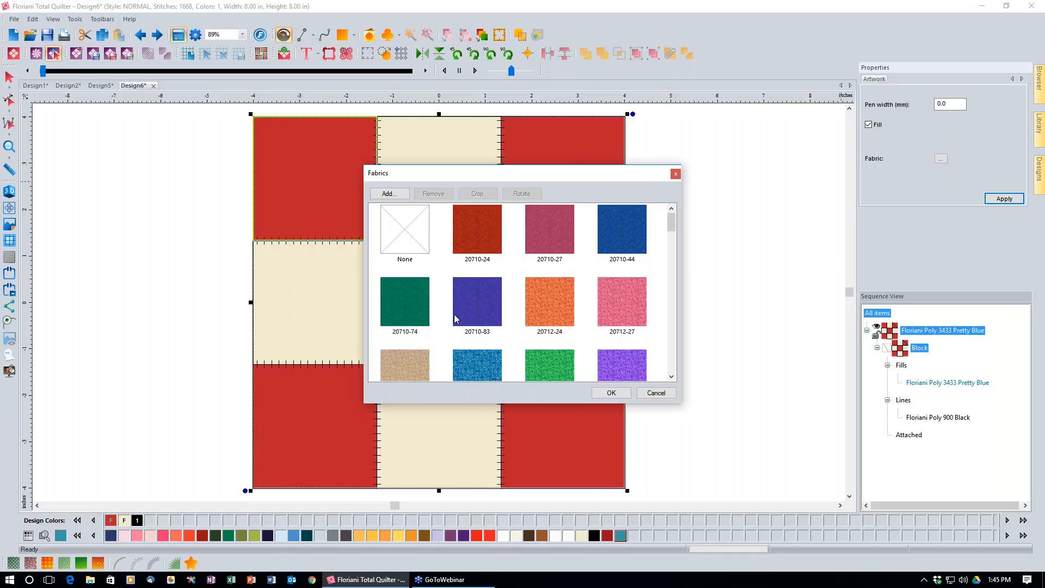
pyautogui.click(471, 235)
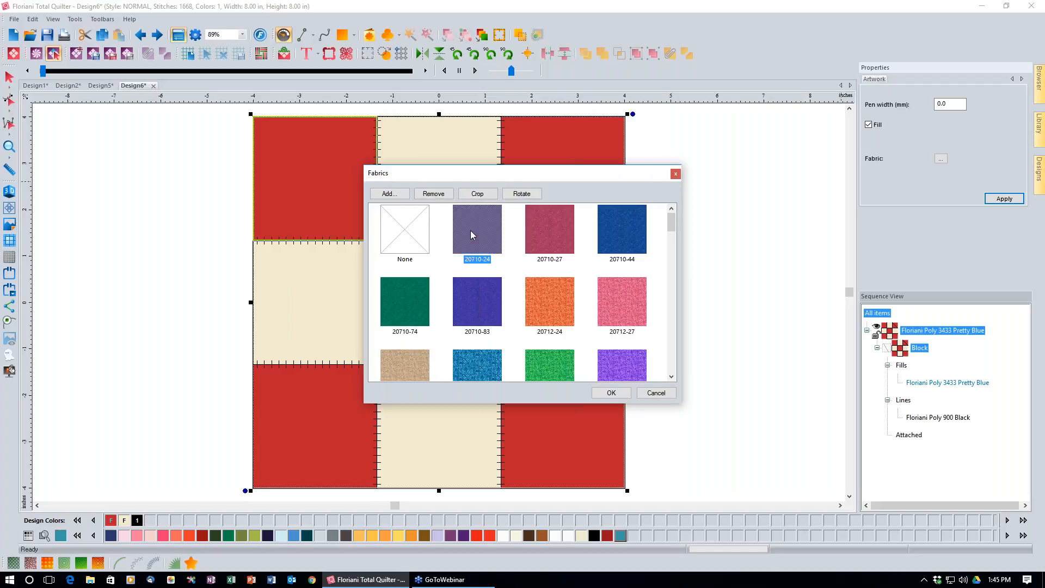
pyautogui.click(611, 392)
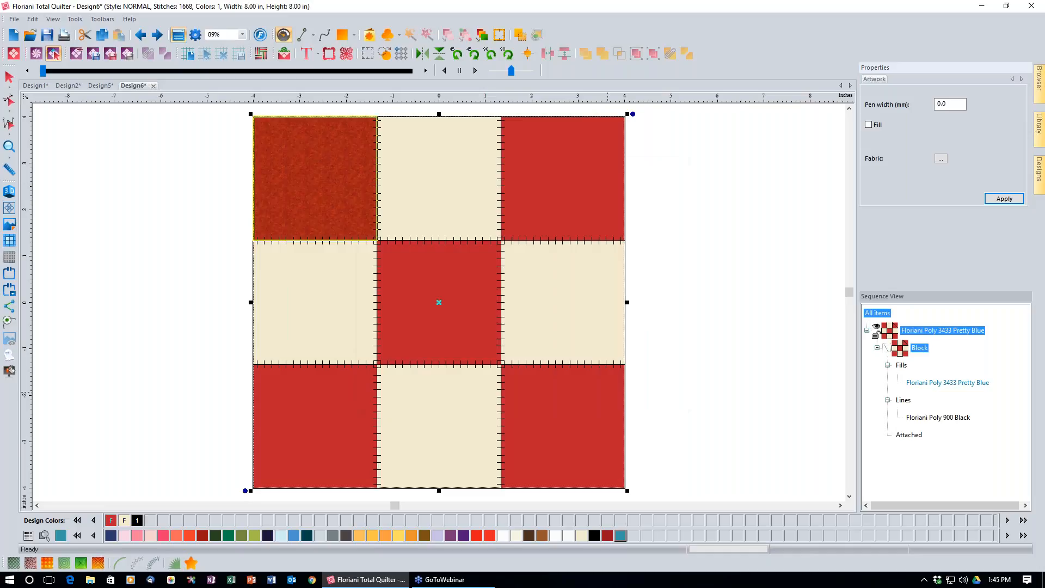
# - Copy the top-left patch's fabric and paste it onto the top-right red patch
pyautogui.rightClick(308, 161)
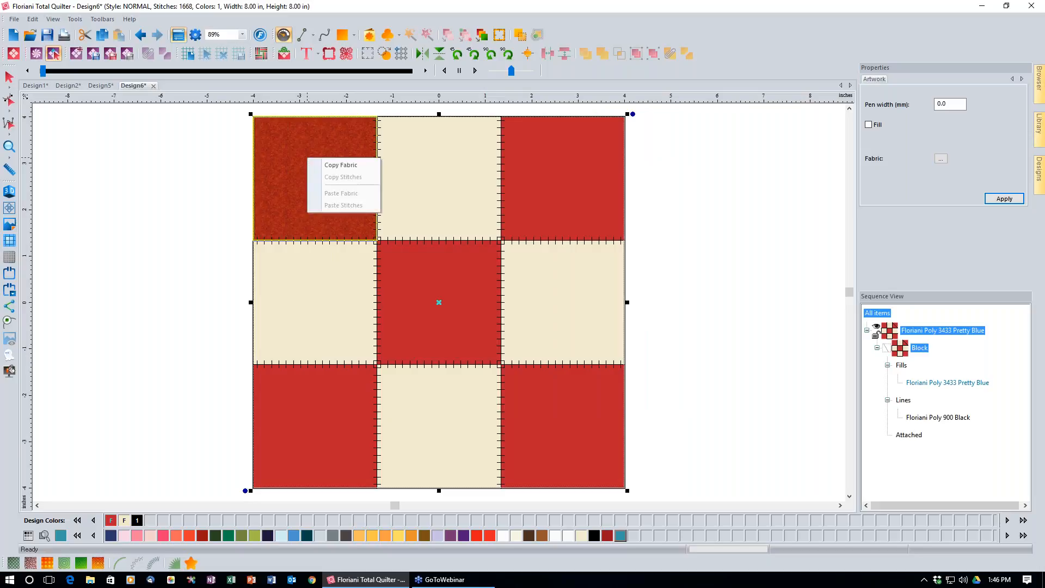
pyautogui.click(342, 167)
pyautogui.click(343, 165)
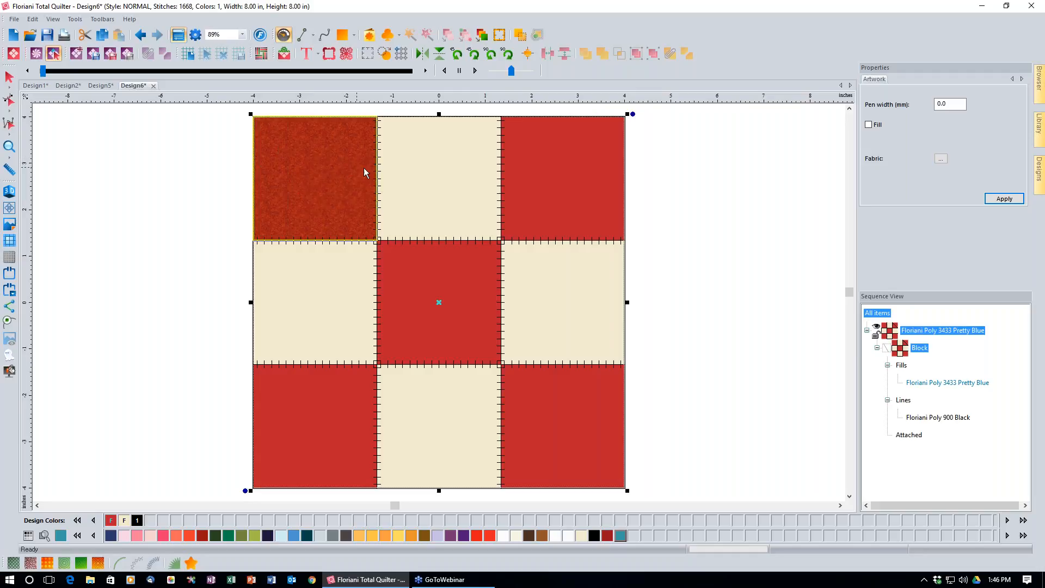
pyautogui.rightClick(543, 165)
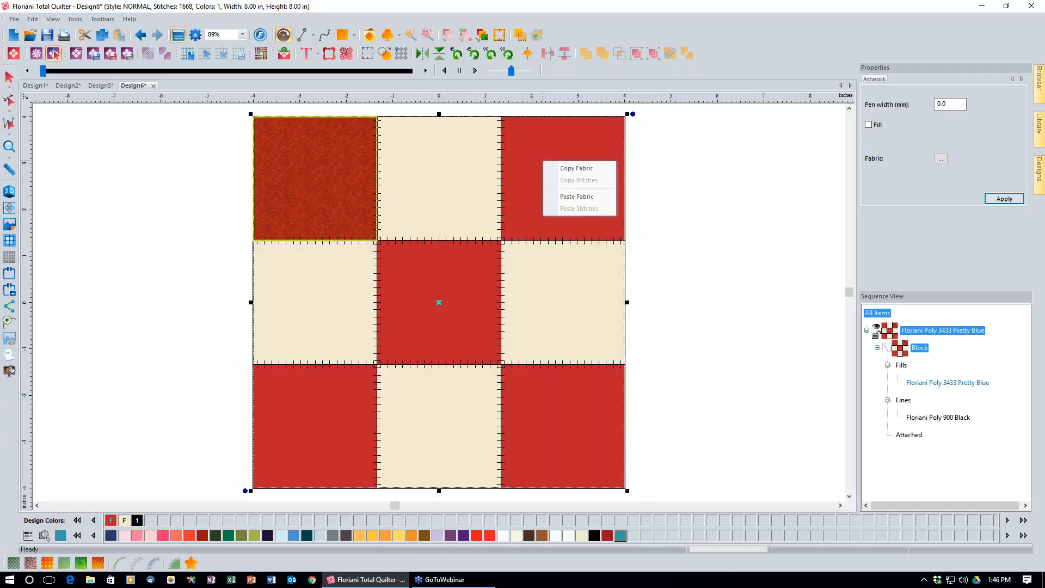
pyautogui.click(574, 197)
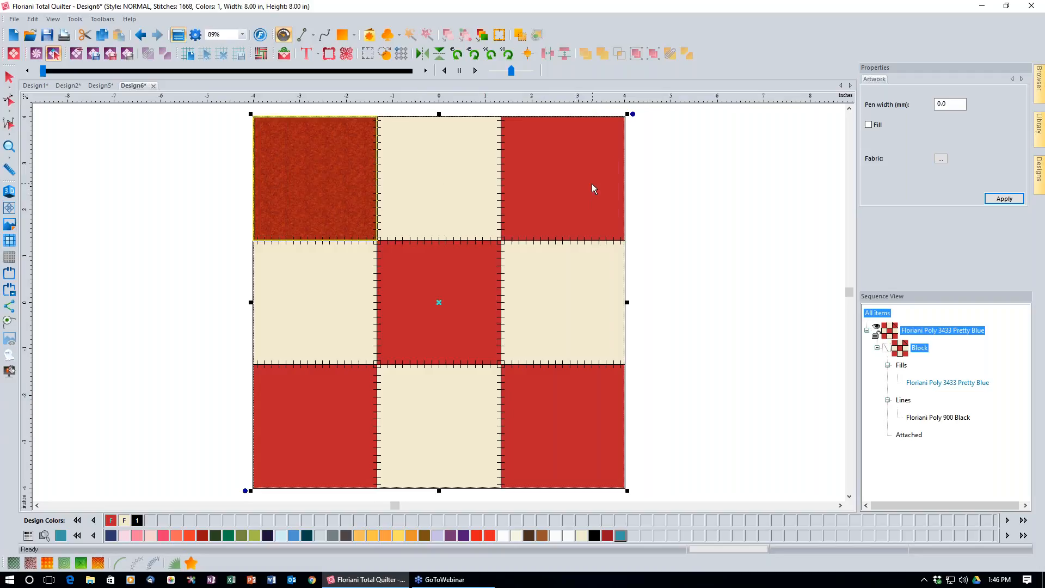
pyautogui.click(567, 181)
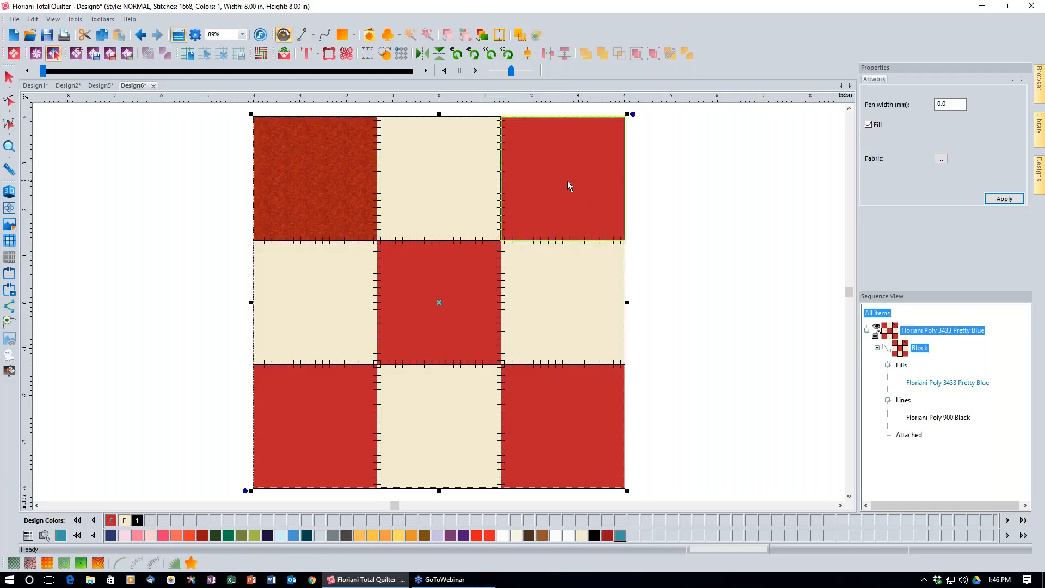
pyautogui.rightClick(568, 181)
pyautogui.click(598, 217)
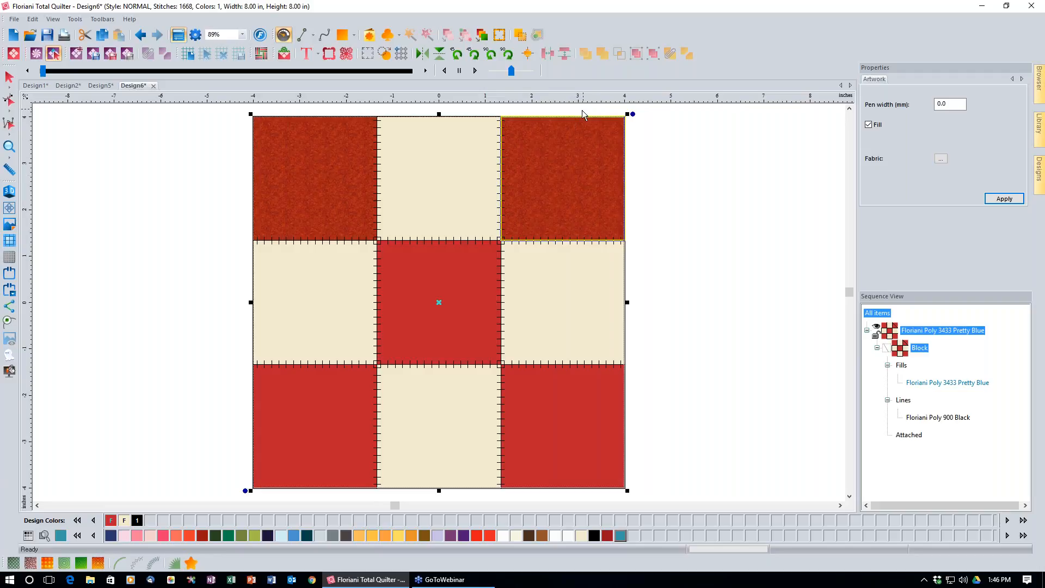
# - Paste the copied fabric onto the bottom-left, center and bottom-right red patches together
pyautogui.click(295, 455)
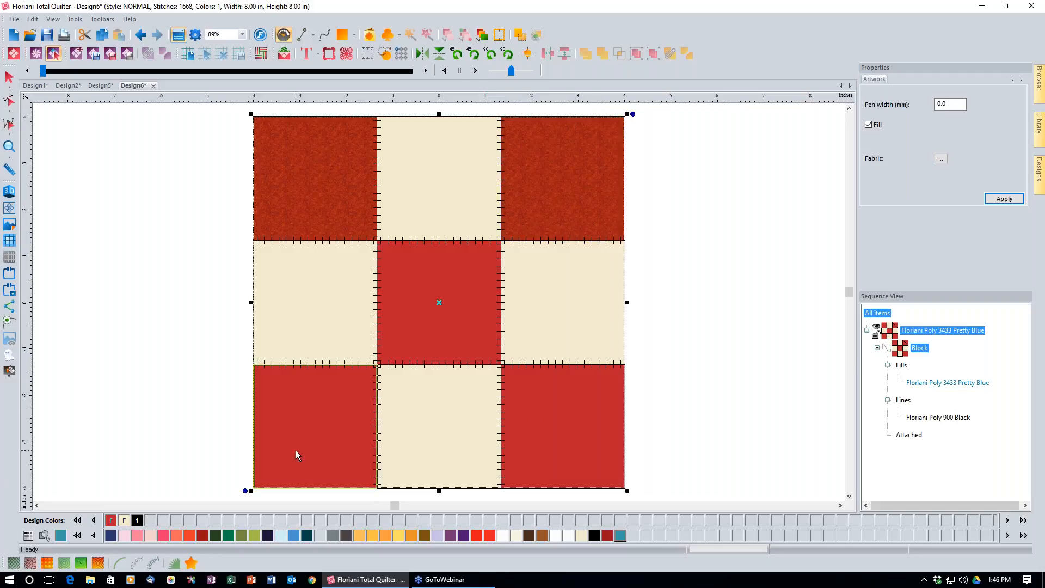
pyautogui.keyDown('ctrl'); pyautogui.click(455, 314); pyautogui.keyUp('ctrl')
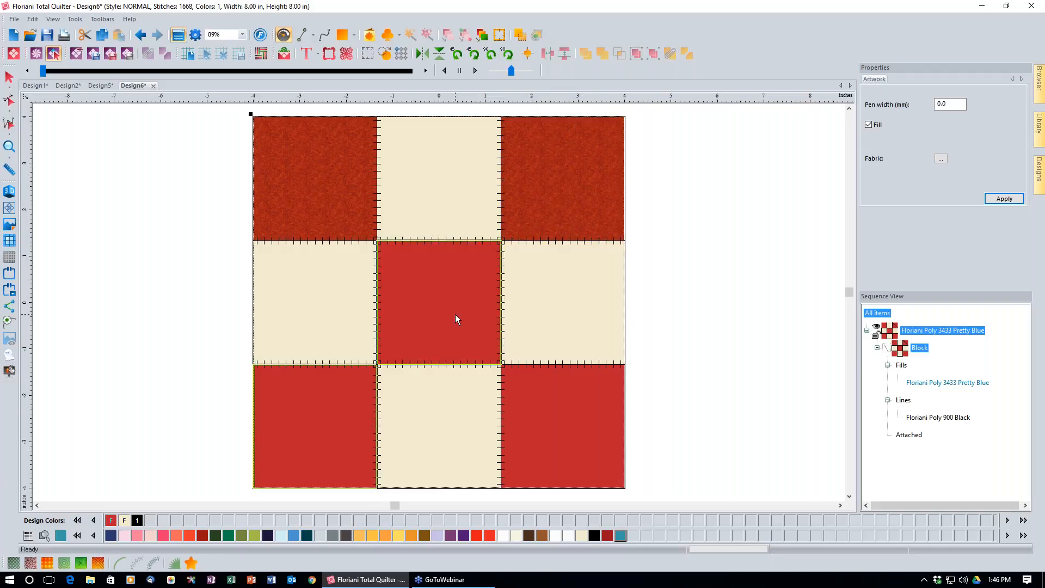
pyautogui.keyDown('ctrl'); pyautogui.click(538, 398); pyautogui.keyUp('ctrl')
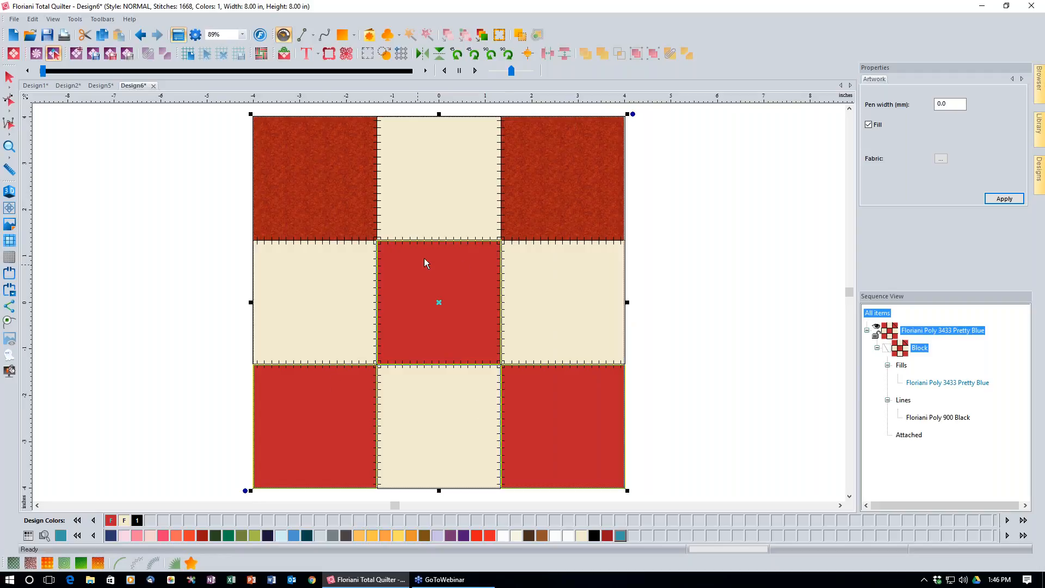
pyautogui.rightClick(433, 334)
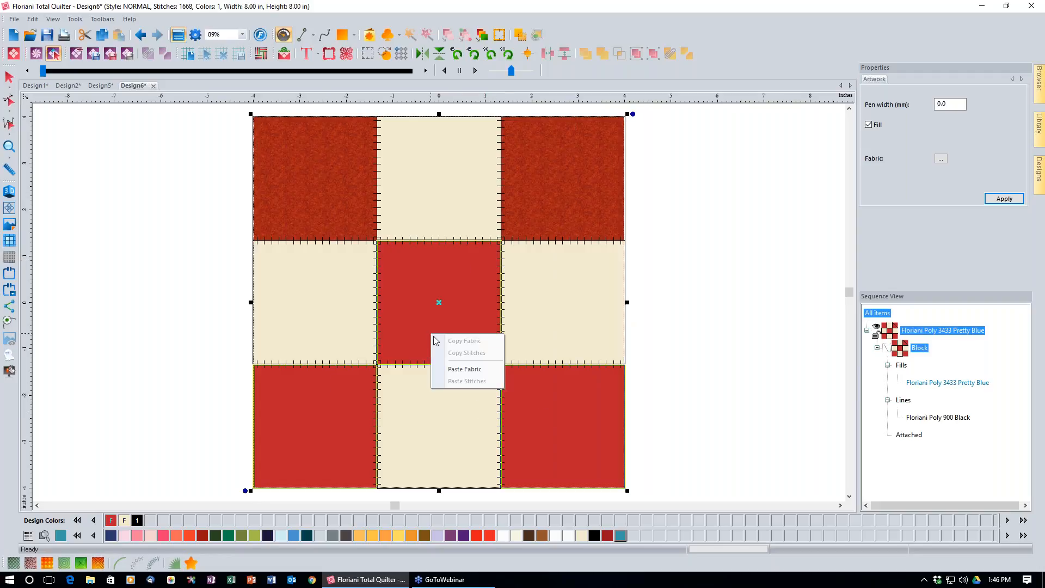
pyautogui.click(471, 370)
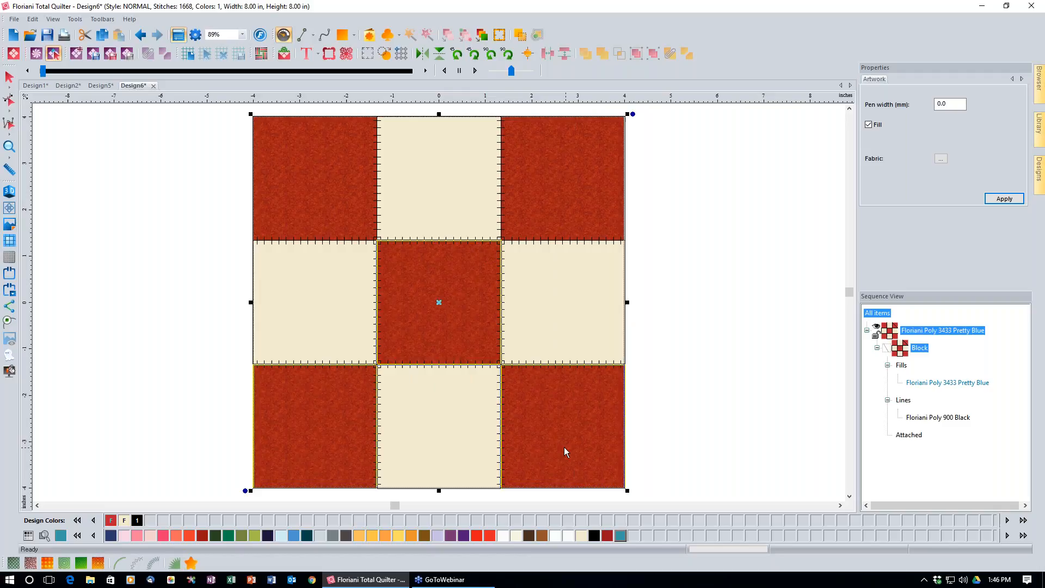
# - Change the upper horizontal seam line's AQ binding motif to AQ18 and display the stitches in 3D
pyautogui.click(324, 243)
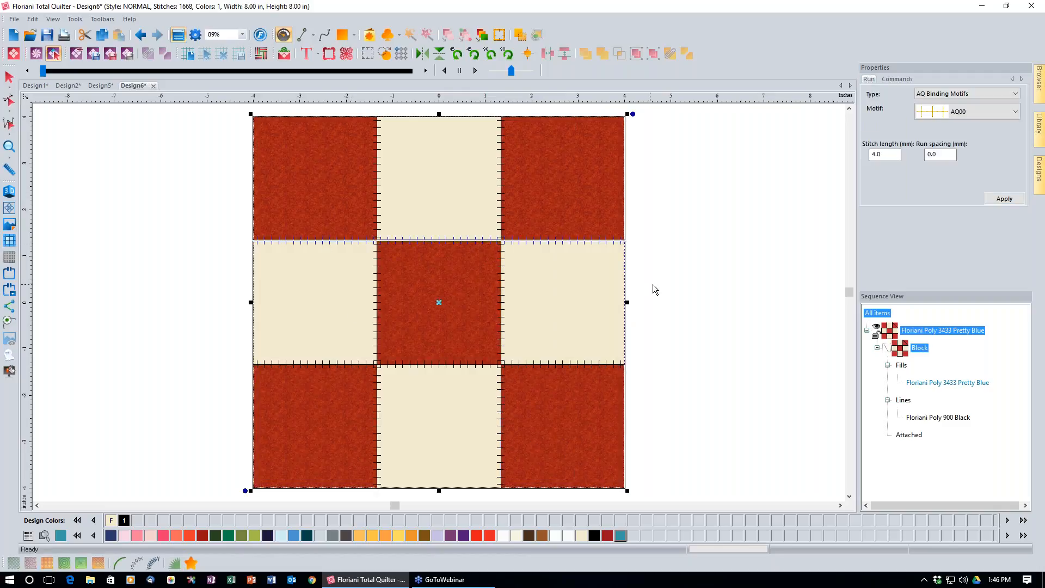
pyautogui.click(1015, 113)
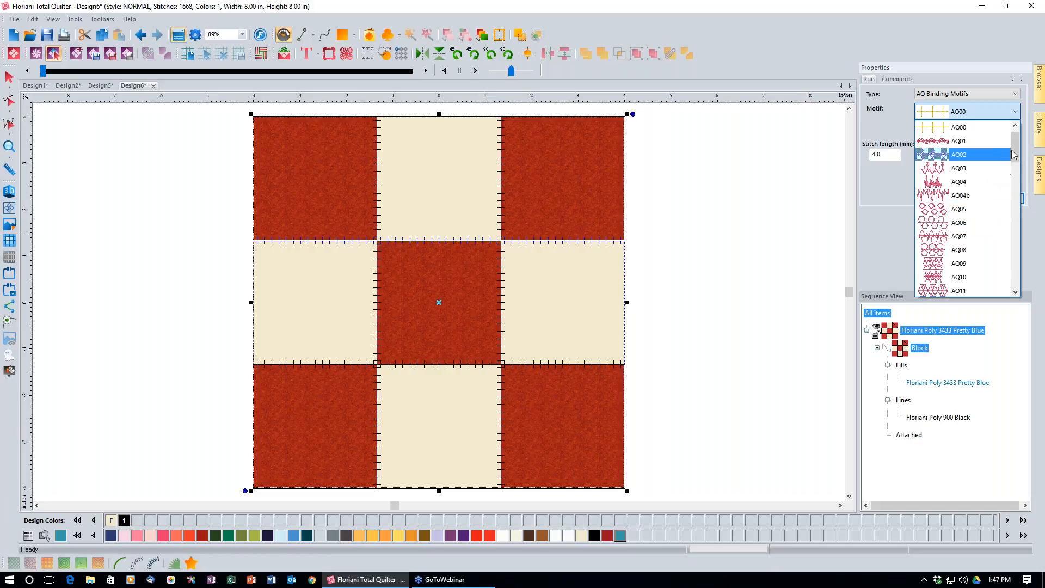
pyautogui.moveTo(1013, 151); pyautogui.dragTo(1015, 188)
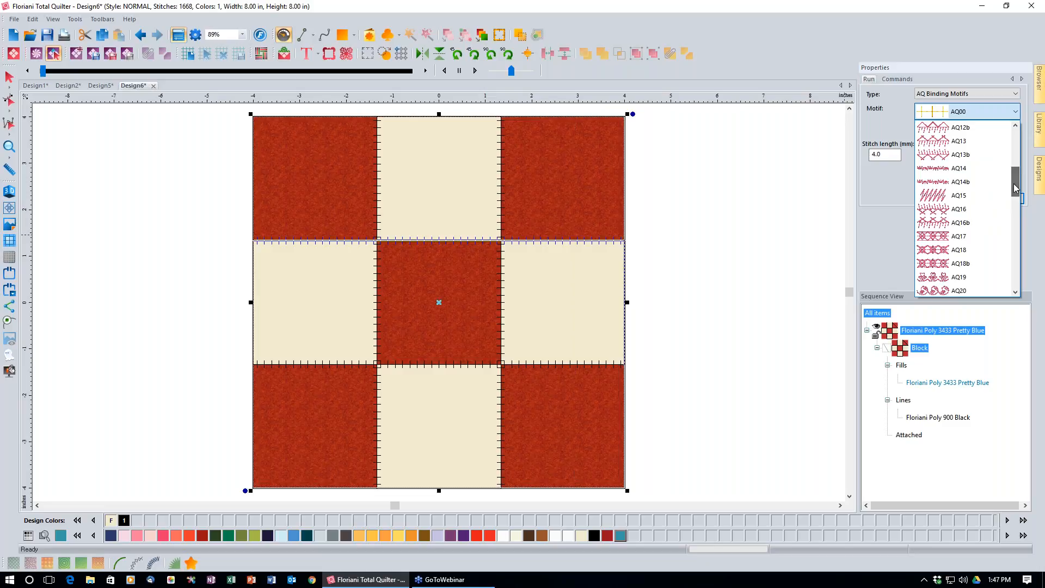
pyautogui.click(952, 248)
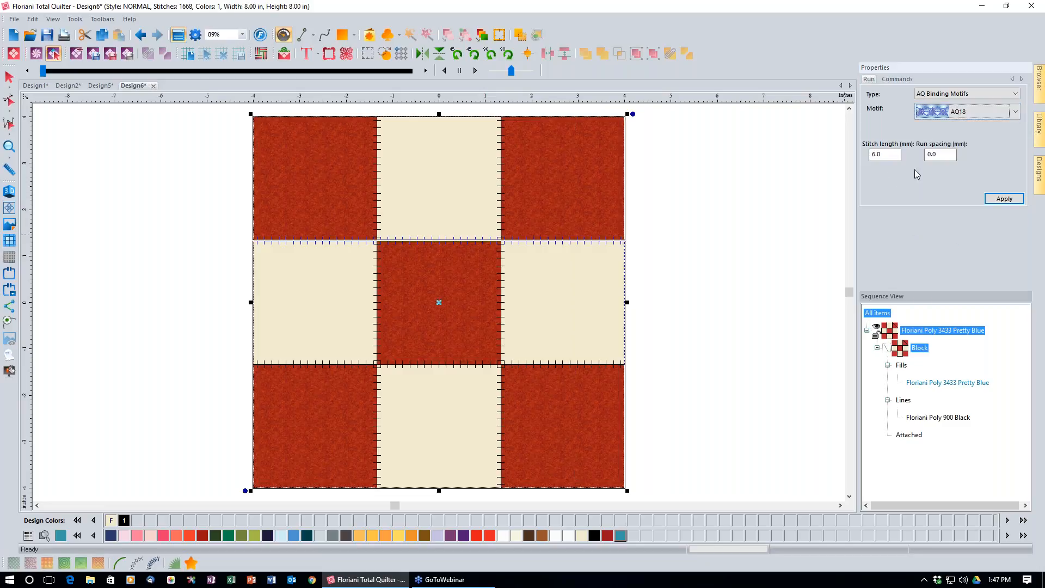
pyautogui.click(1004, 198)
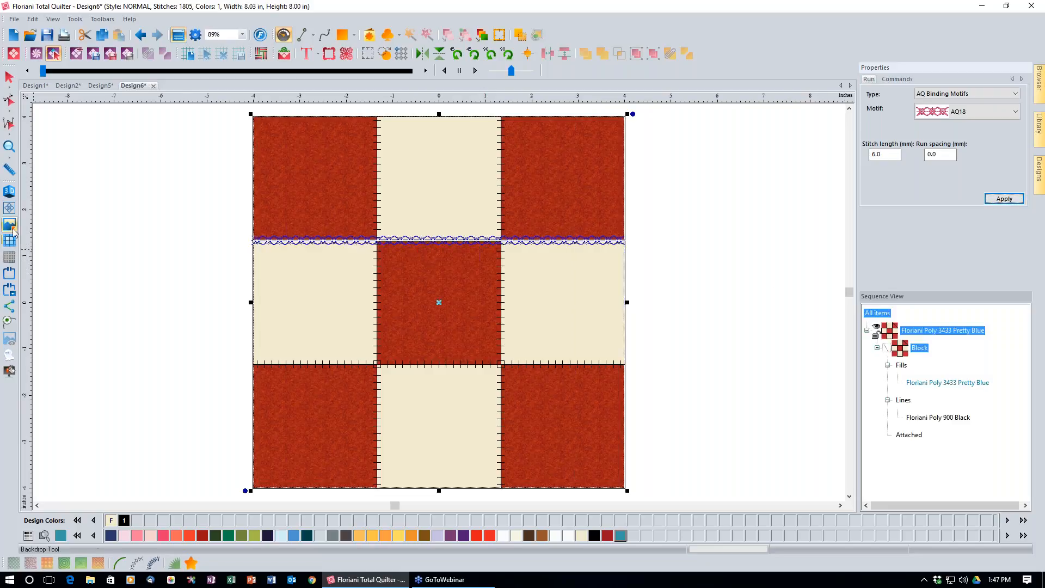
pyautogui.click(10, 190)
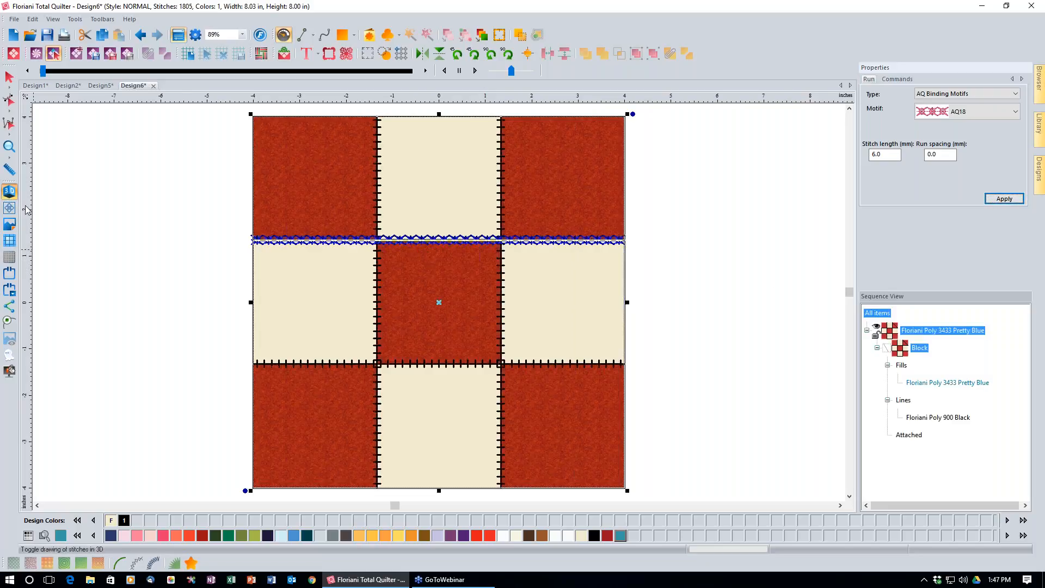
pyautogui.click(92, 240)
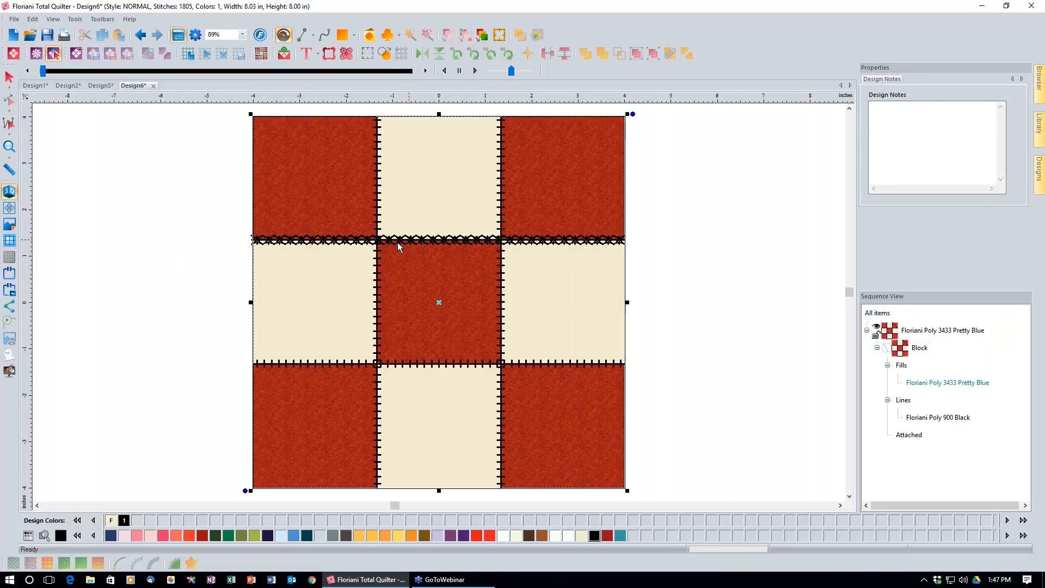
# - Copy the upper horizontal seam line's stitches and paste them onto both vertical seam lines and the lower horizontal one
pyautogui.click(610, 243)
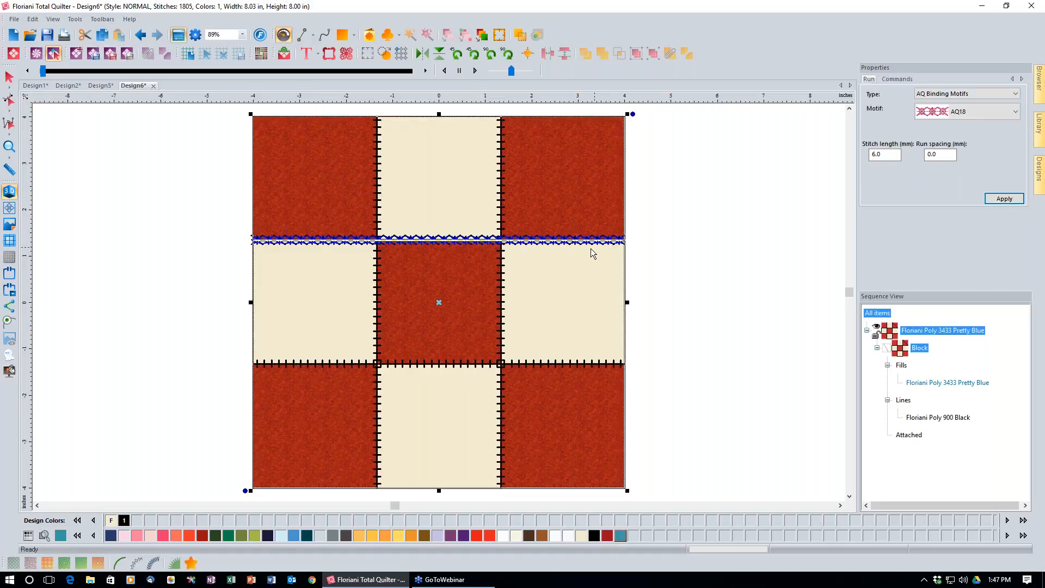
pyautogui.rightClick(511, 247)
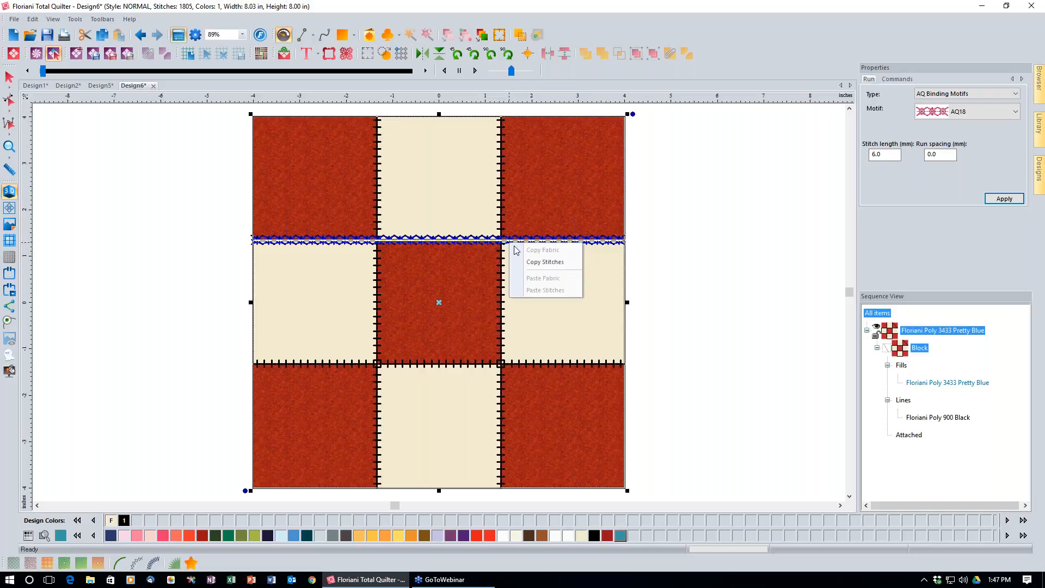
pyautogui.click(544, 262)
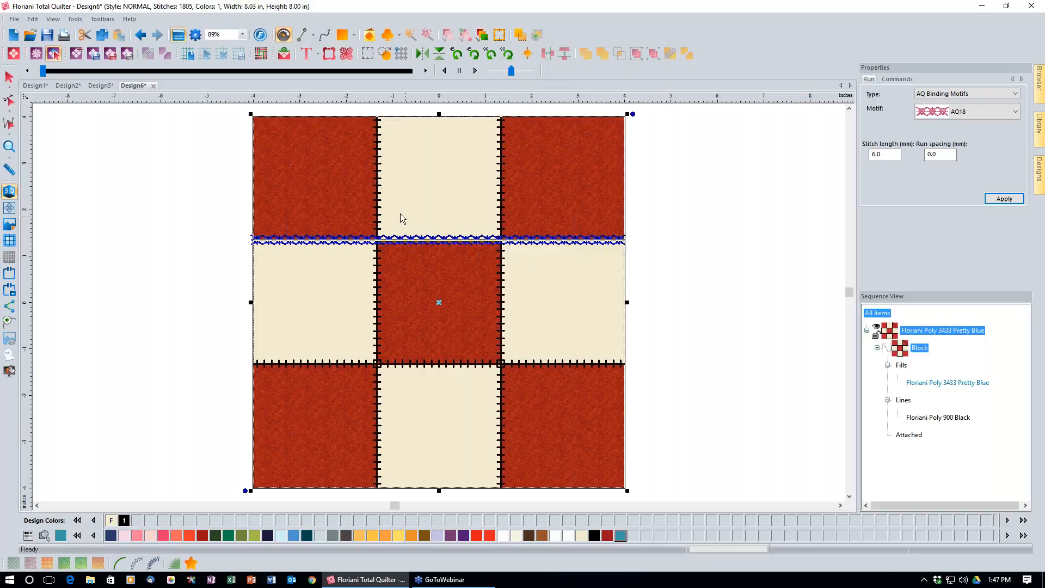
pyautogui.click(378, 189)
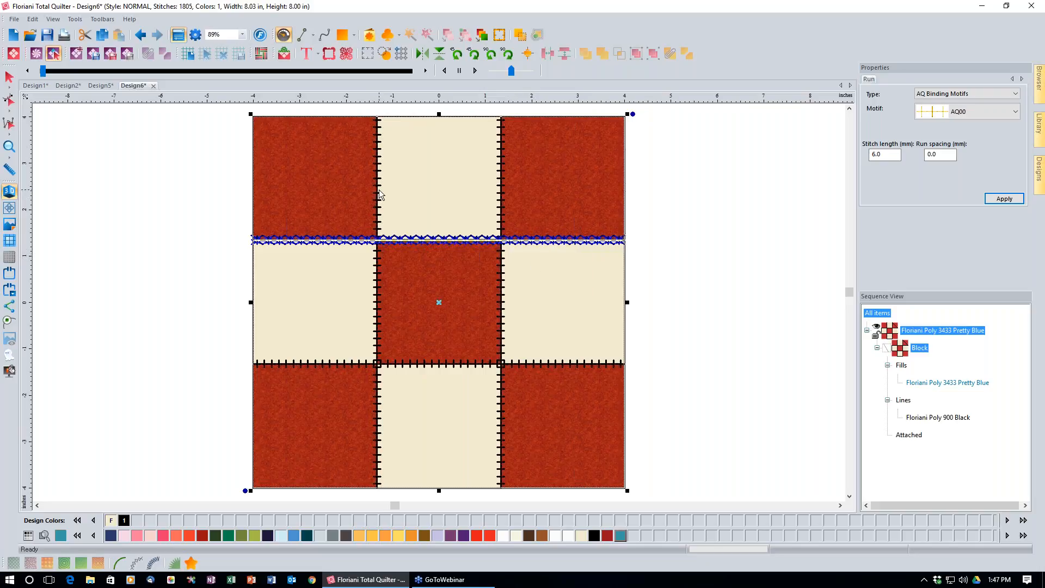
pyautogui.keyDown('ctrl'); pyautogui.click(504, 188); pyautogui.keyUp('ctrl')
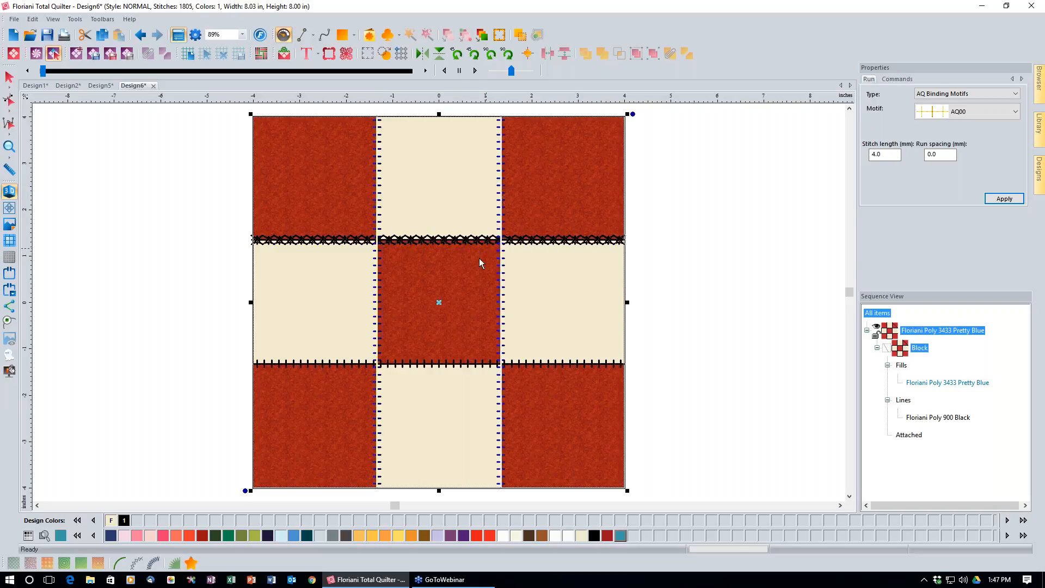
pyautogui.keyDown('ctrl'); pyautogui.click(434, 363); pyautogui.keyUp('ctrl')
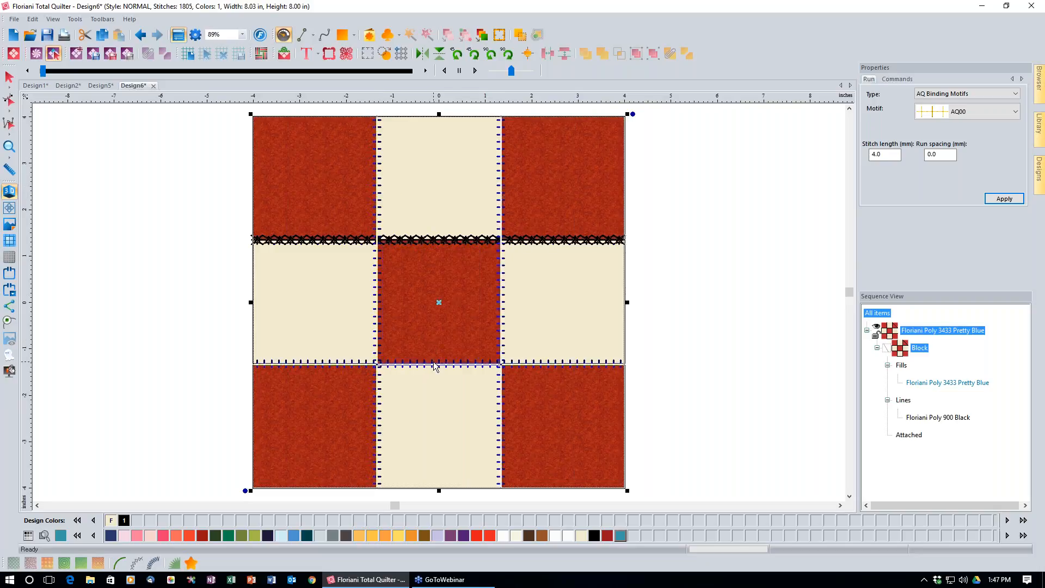
pyautogui.rightClick(434, 364)
pyautogui.click(471, 408)
pyautogui.click(681, 371)
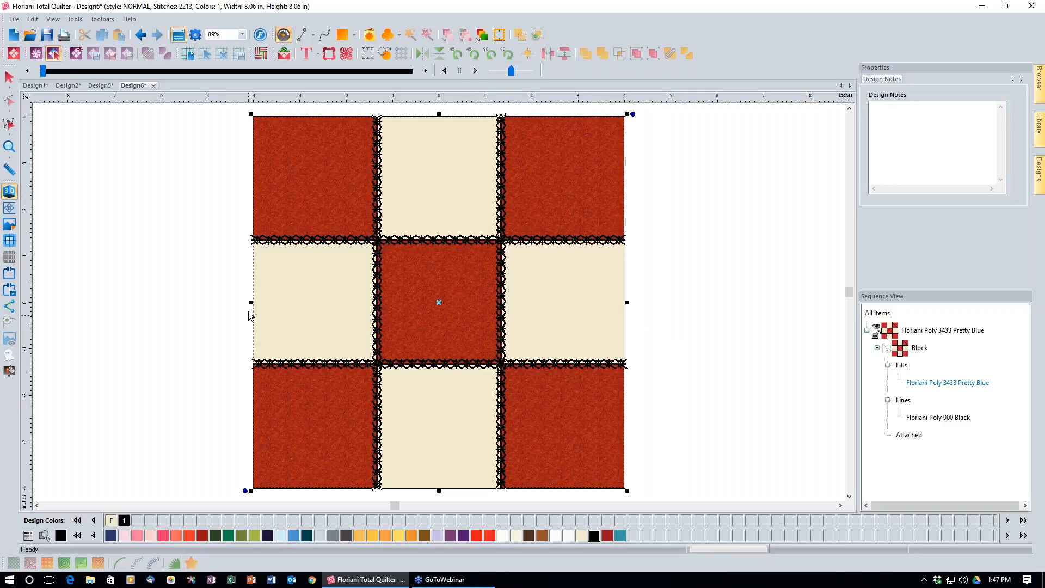
# - Browse the advanced stippling patterns available for filling the top-left red patch
pyautogui.click(279, 184)
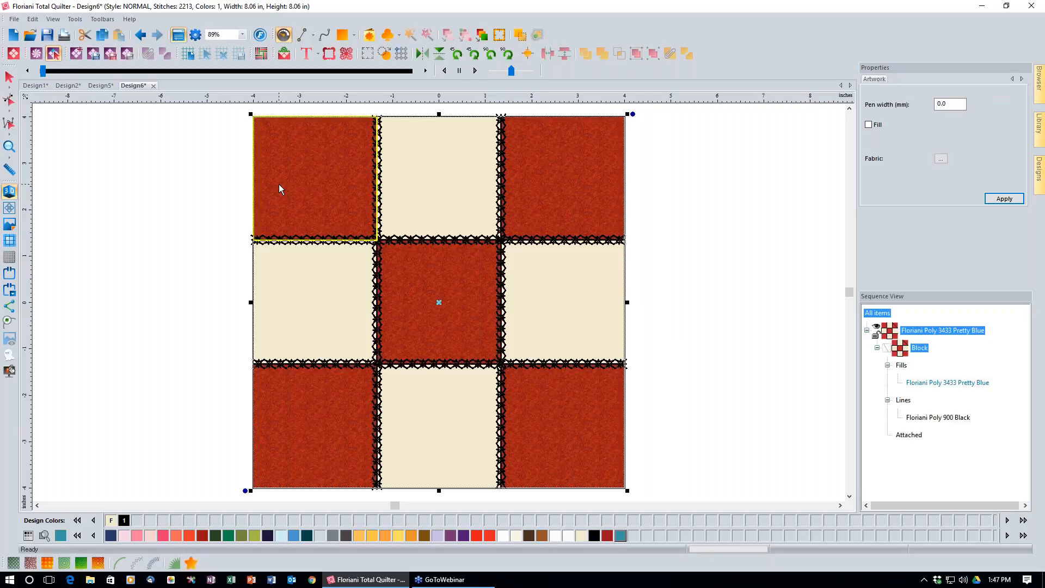
pyautogui.click(48, 564)
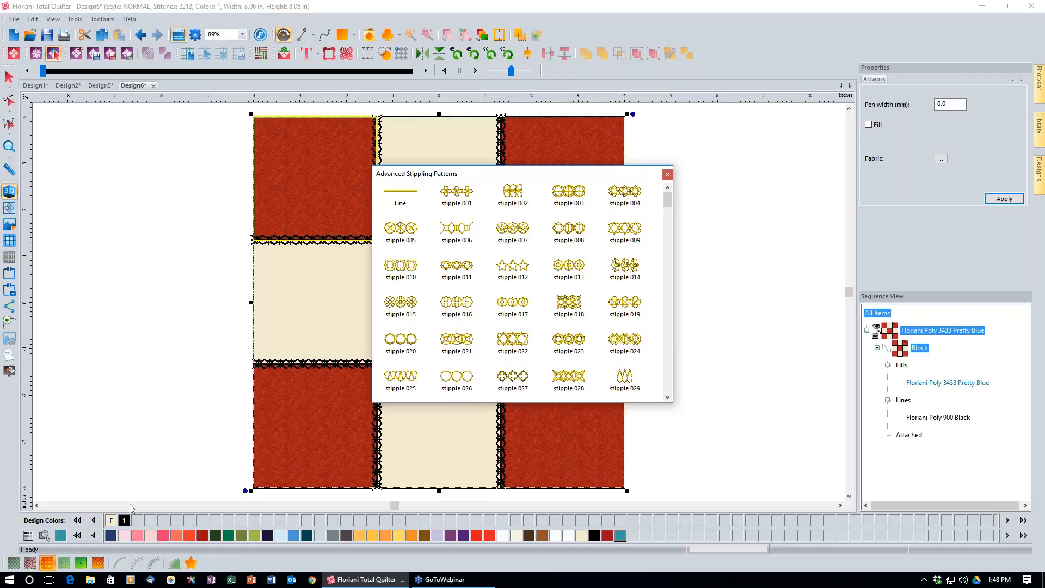
pyautogui.scroll(-5, 451, 352)
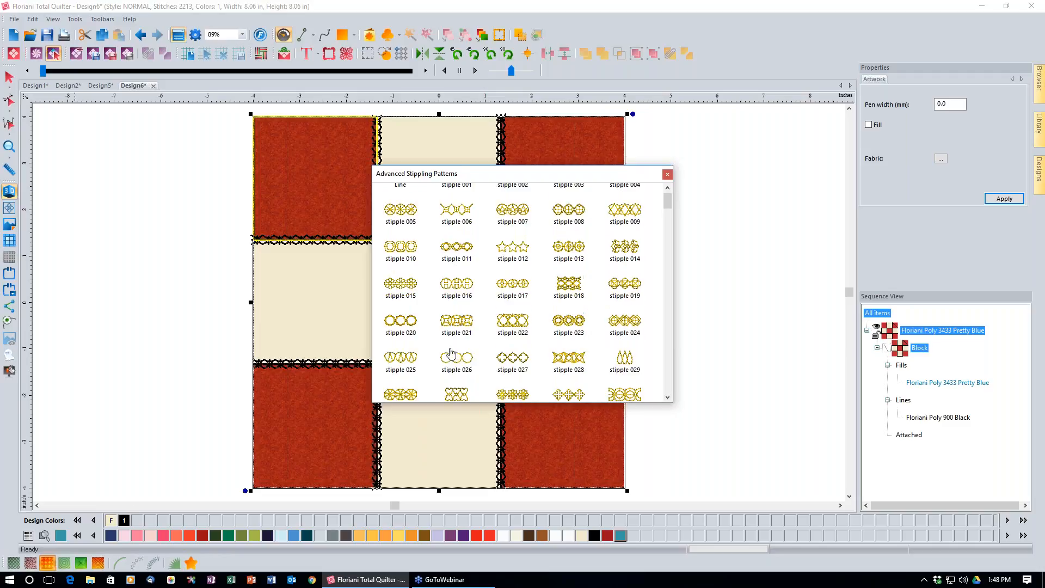
pyautogui.scroll(-3, 449, 355)
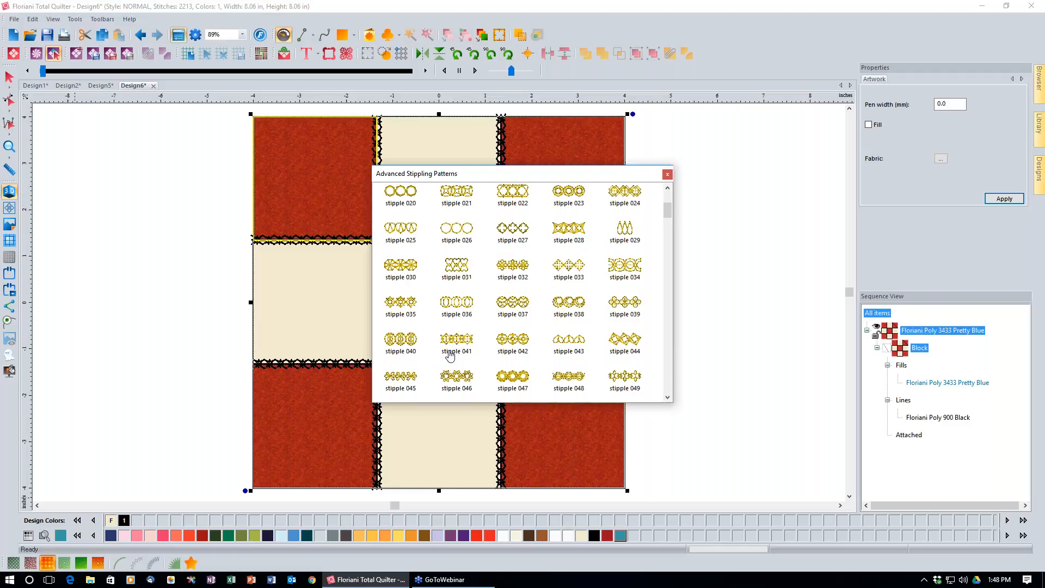
pyautogui.scroll(-8, 449, 356)
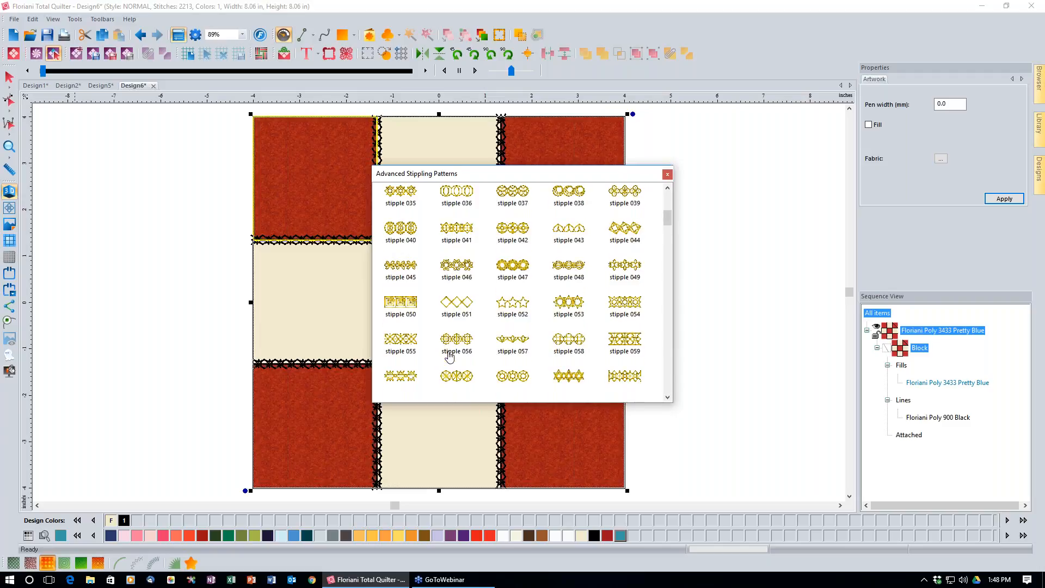
pyautogui.scroll(14, 450, 356)
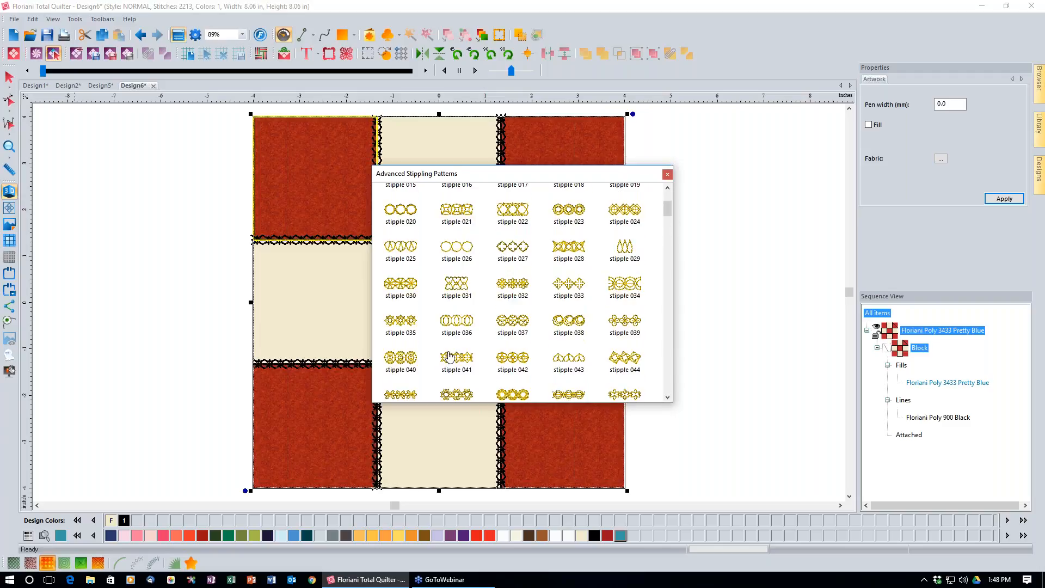
pyautogui.scroll(3, 450, 357)
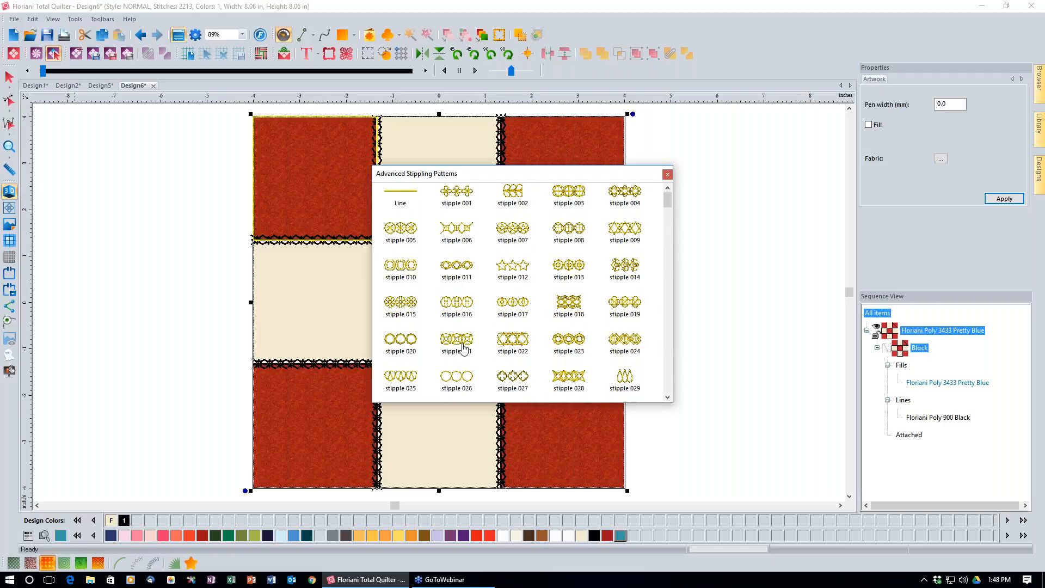
pyautogui.click(667, 174)
# - Fill the top-left red patch with texture pattern 270 and set its fill paths color to cream (Para-Cotton Poly 811 Angora)
pyautogui.click(13, 562)
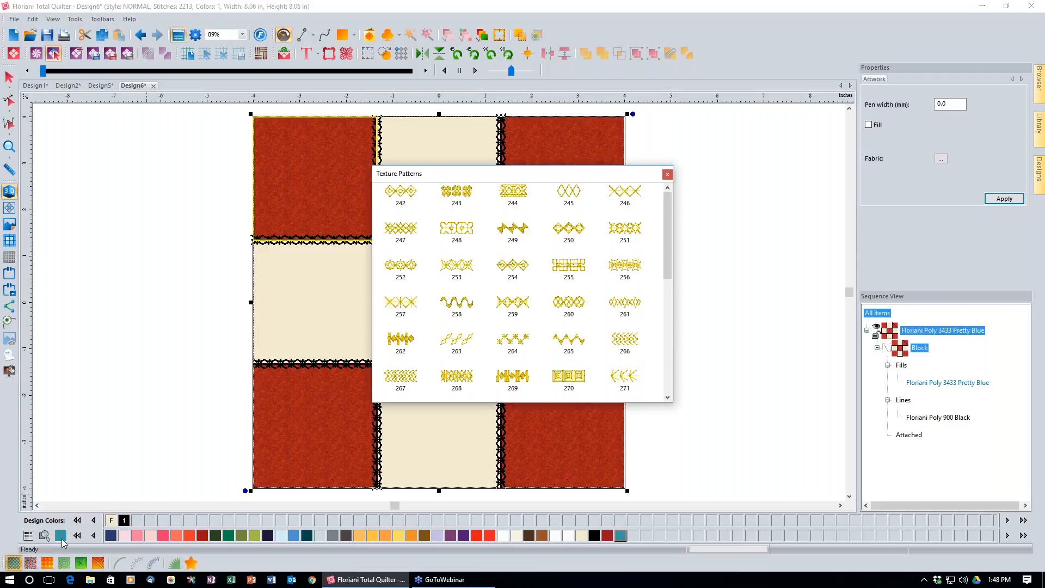
pyautogui.click(569, 377)
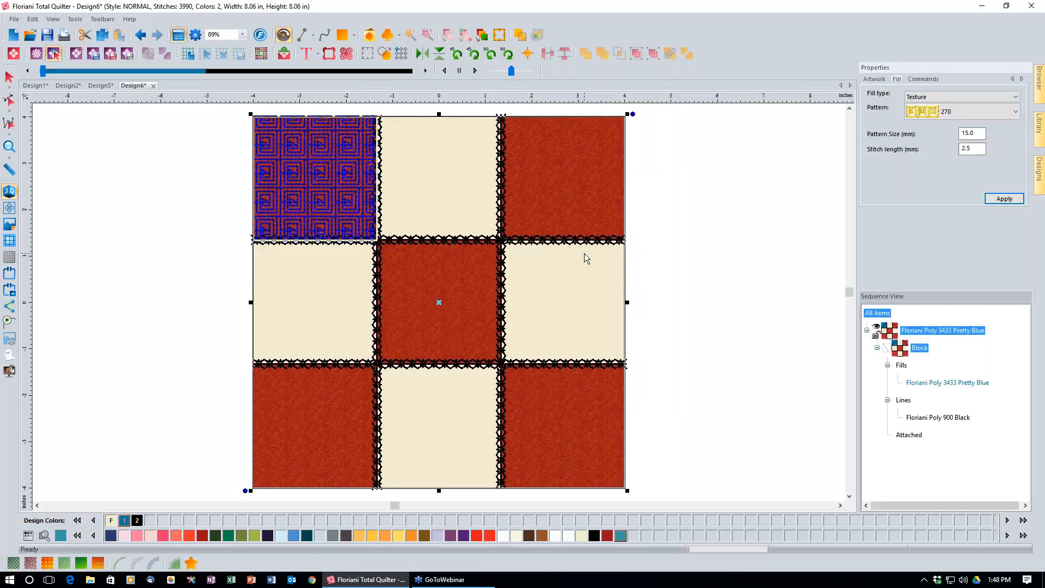
pyautogui.rightClick(581, 535)
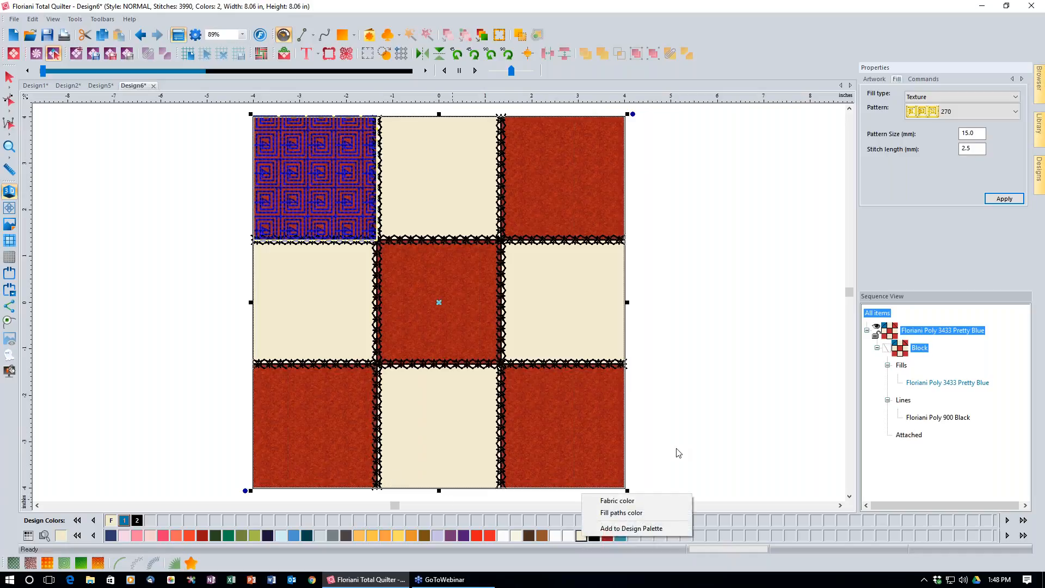
pyautogui.click(649, 511)
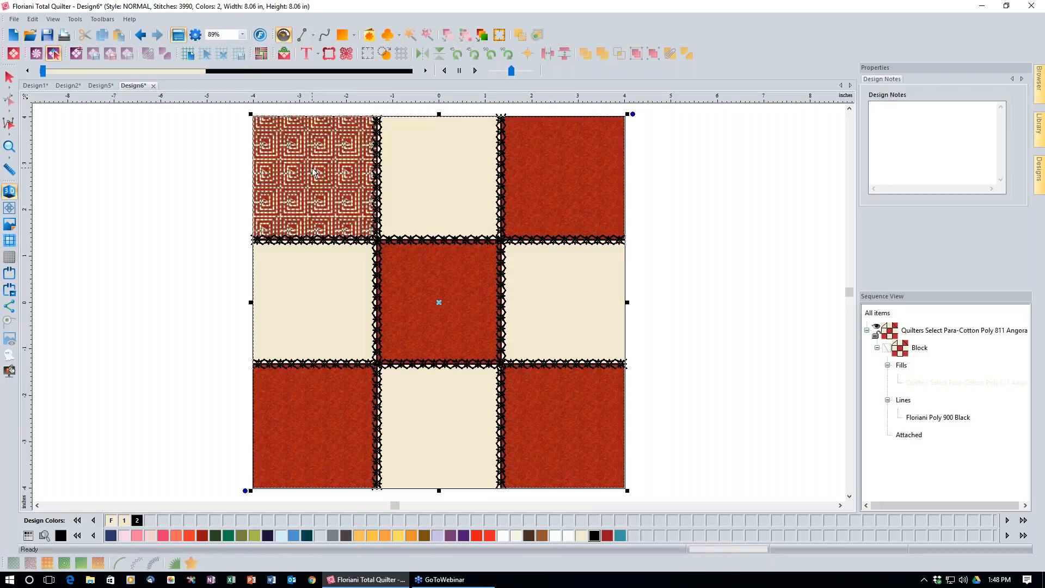
# - Copy the top-left patch's stitches and paste them onto the top-right, center, bottom-left and bottom-right red patches together
pyautogui.rightClick(322, 193)
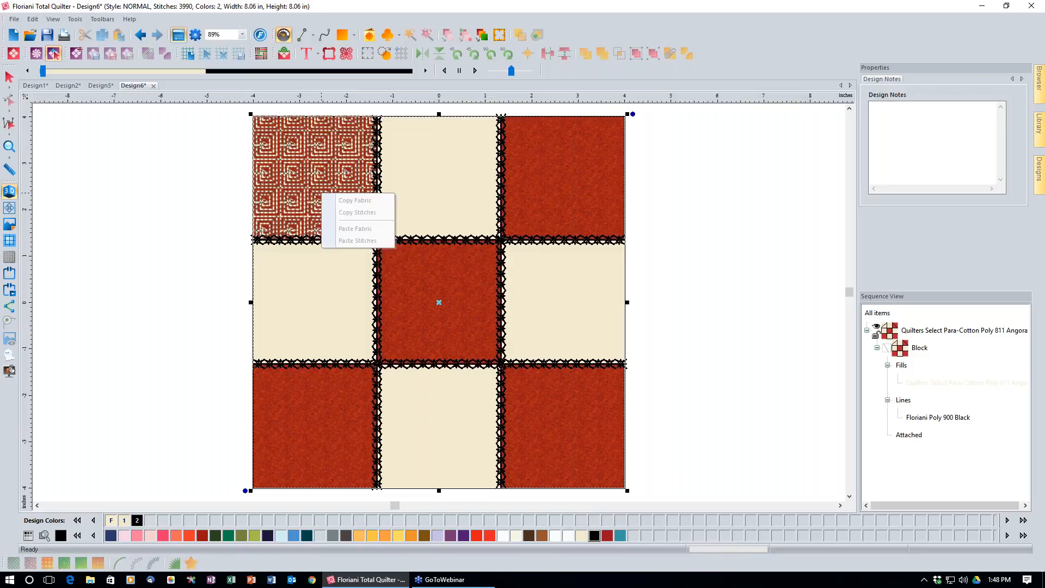
pyautogui.click(312, 178)
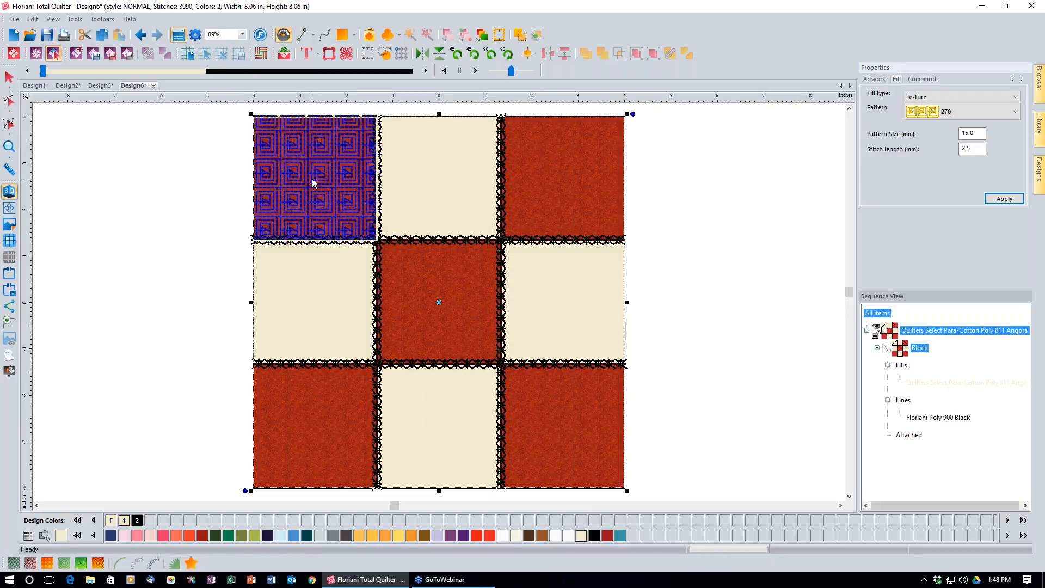
pyautogui.rightClick(311, 178)
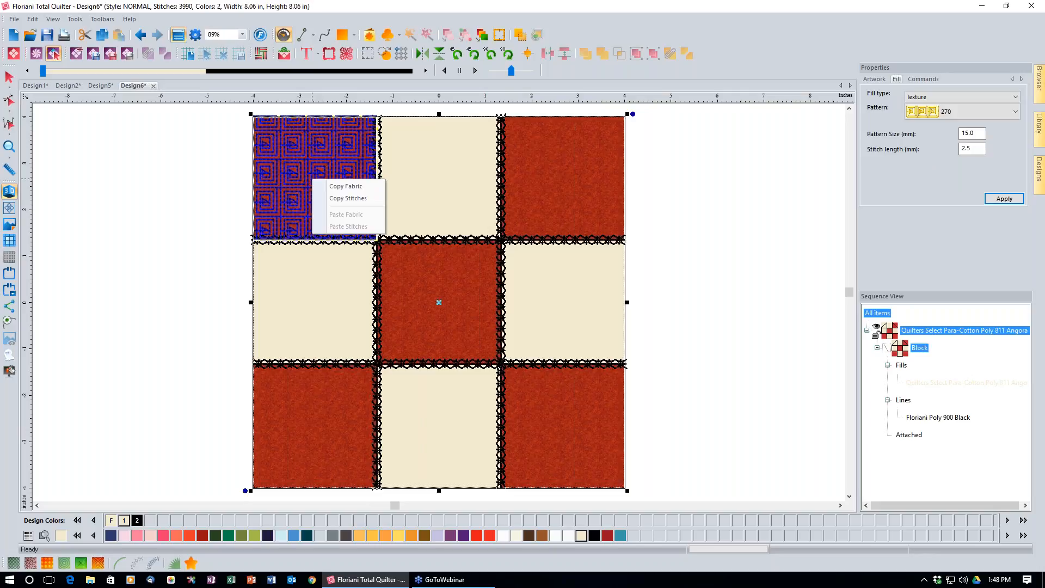
pyautogui.click(351, 199)
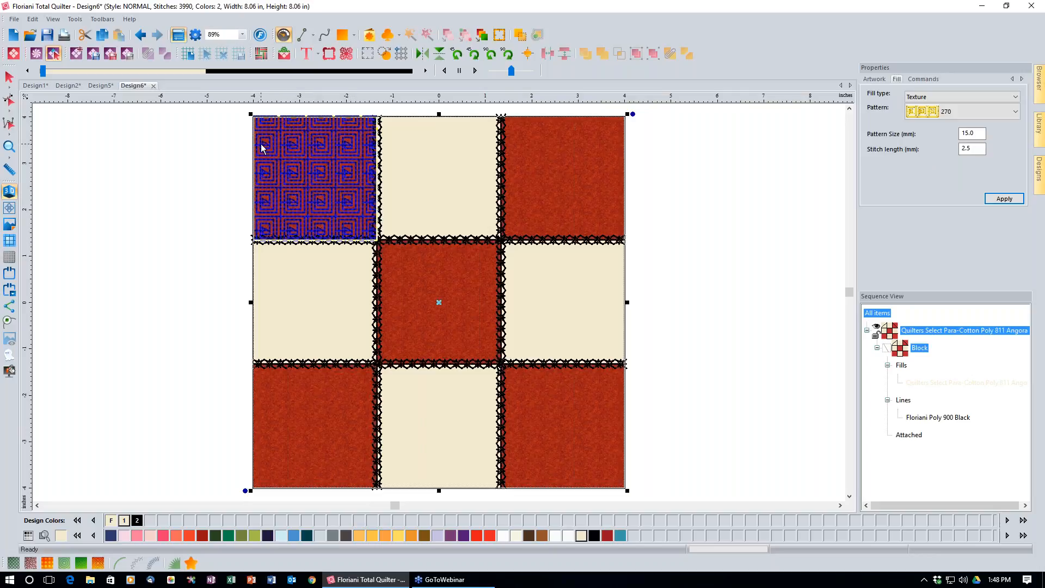
pyautogui.click(542, 202)
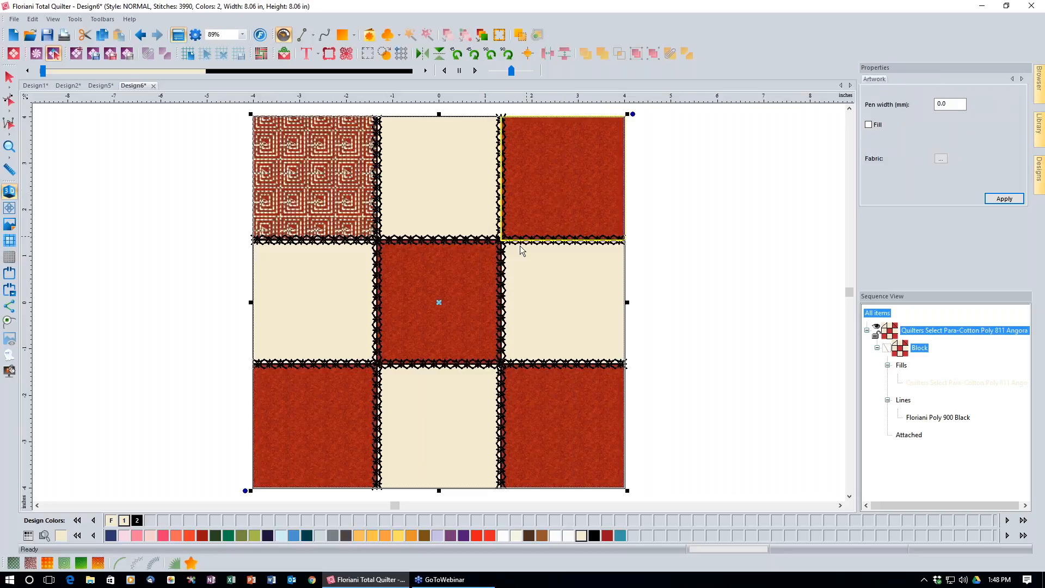
pyautogui.keyDown('ctrl'); pyautogui.click(458, 298); pyautogui.keyUp('ctrl')
pyautogui.keyDown('ctrl'); pyautogui.click(347, 419); pyautogui.keyUp('ctrl')
pyautogui.keyDown('ctrl'); pyautogui.click(530, 400); pyautogui.keyUp('ctrl')
pyautogui.rightClick(530, 400)
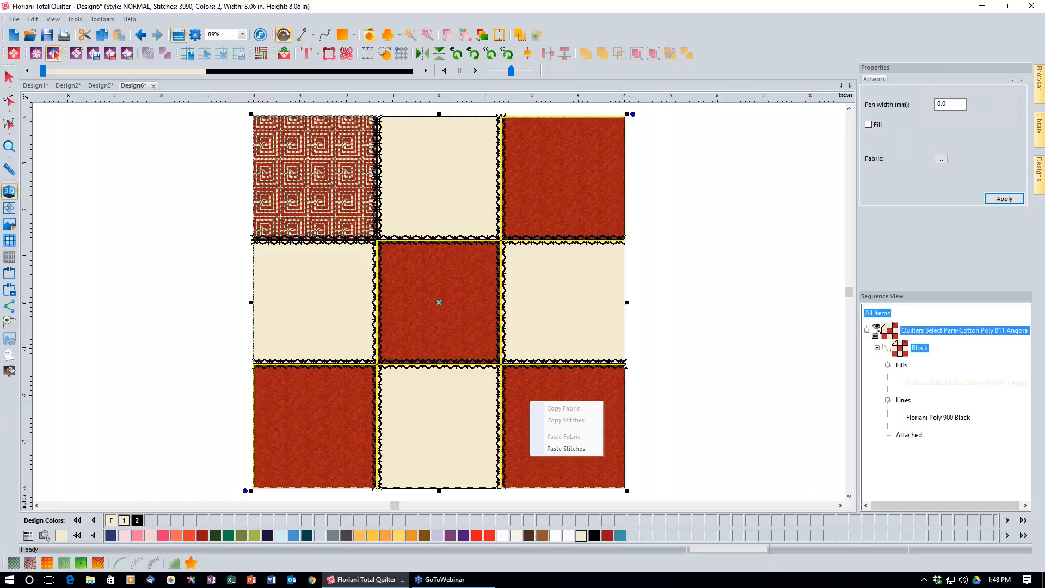
pyautogui.click(565, 448)
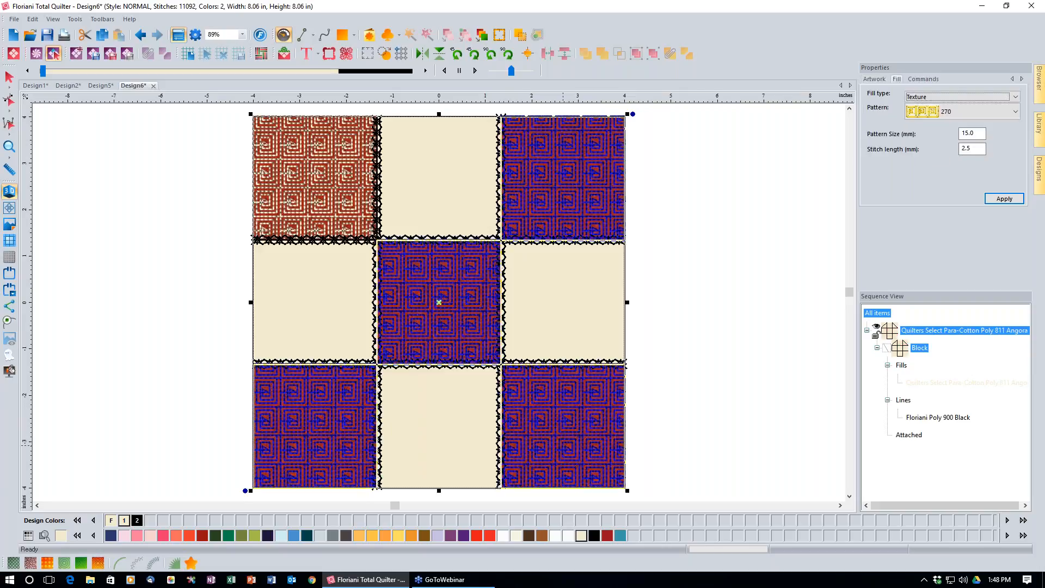
pyautogui.click(690, 223)
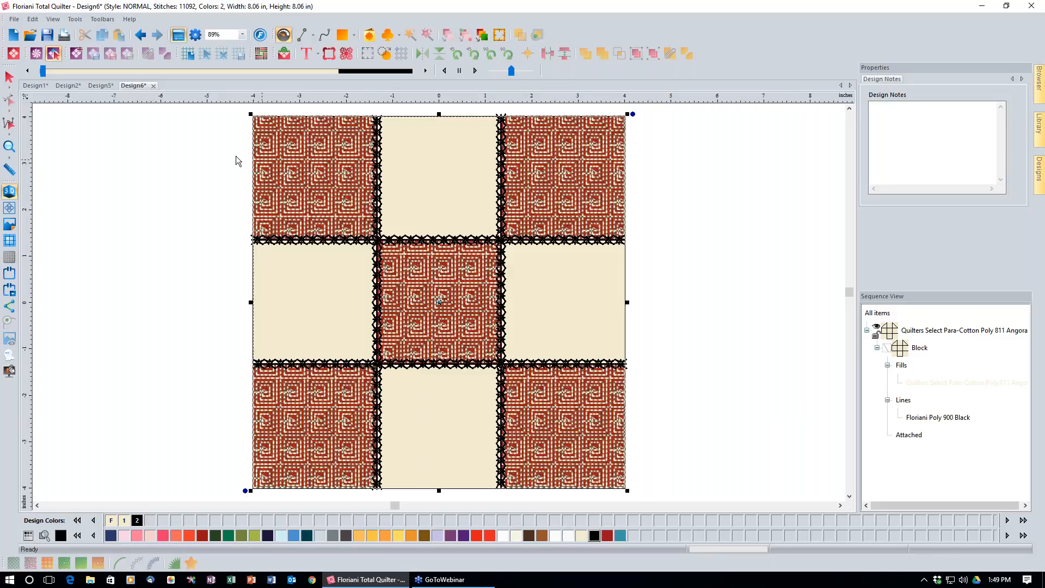
# - Create a new design and insert the quilt block with a purple diamond on a yellow square
pyautogui.click(13, 36)
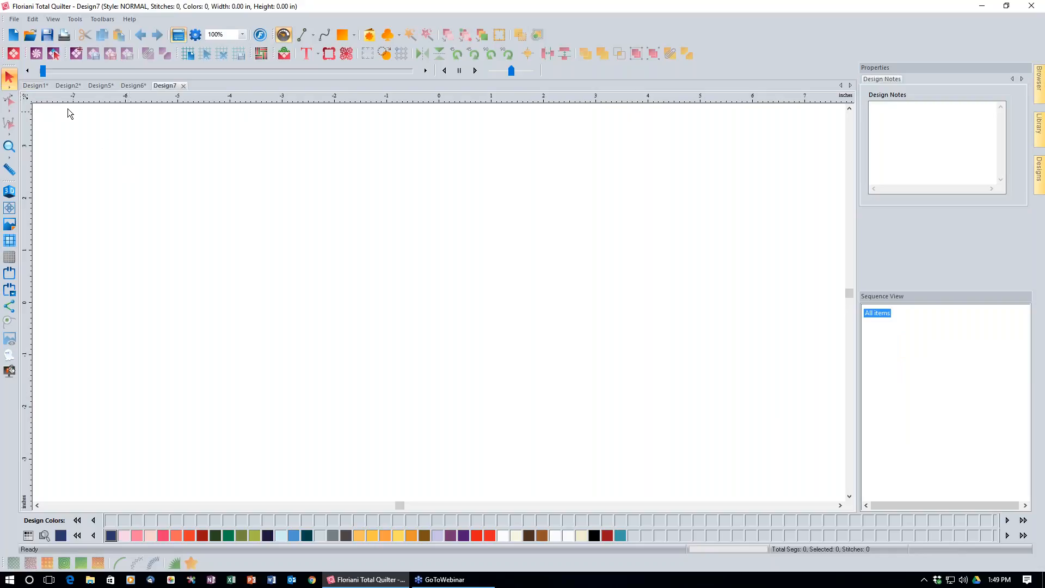
pyautogui.click(36, 54)
pyautogui.doubleClick(570, 306)
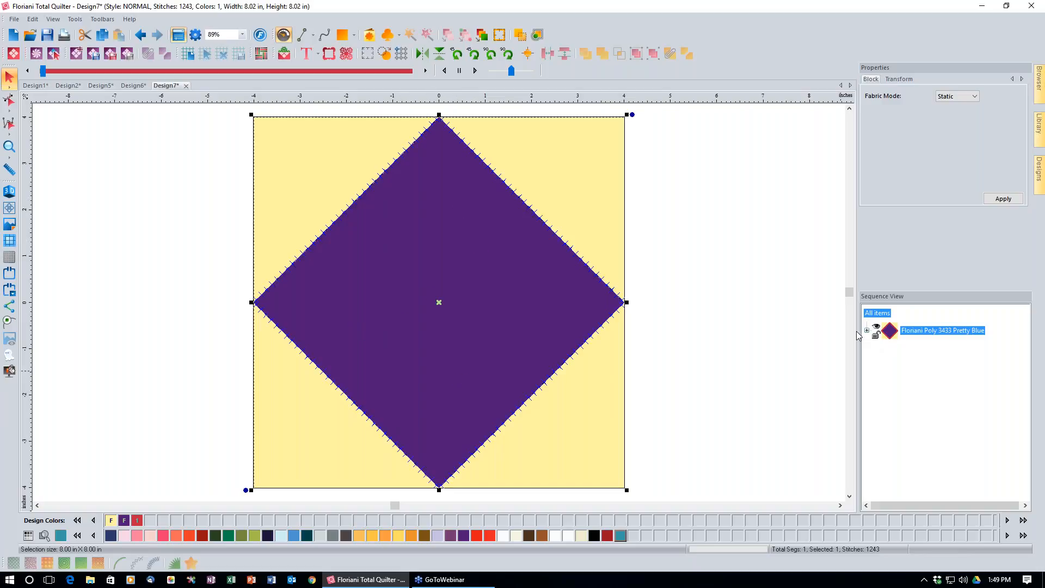
# - Fill the purple diamond patch with texture pattern 270 and set its fill paths color to cream (Para-Cotton Poly 811 Angora)
pyautogui.click(54, 54)
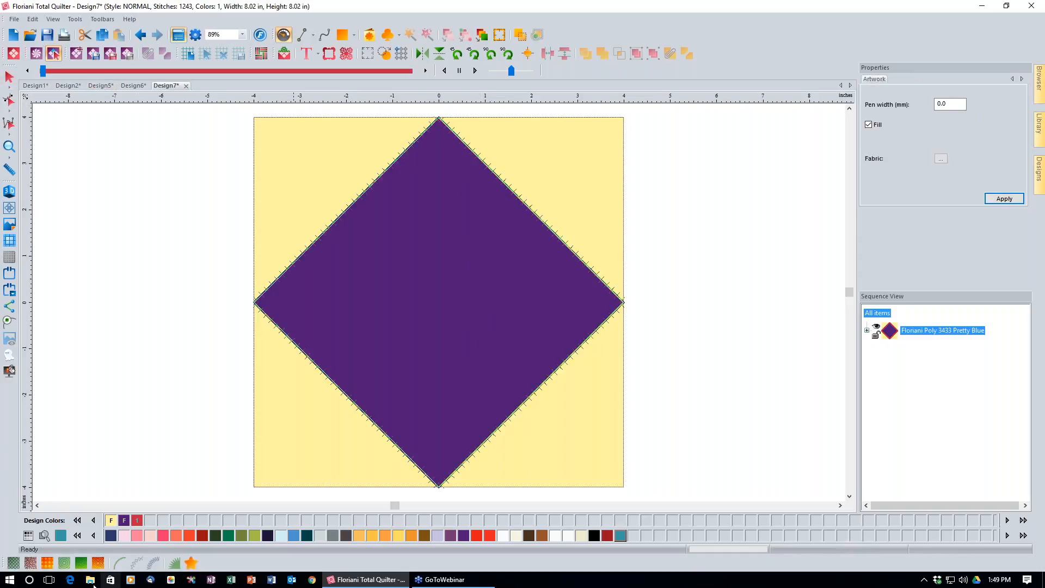
pyautogui.click(13, 564)
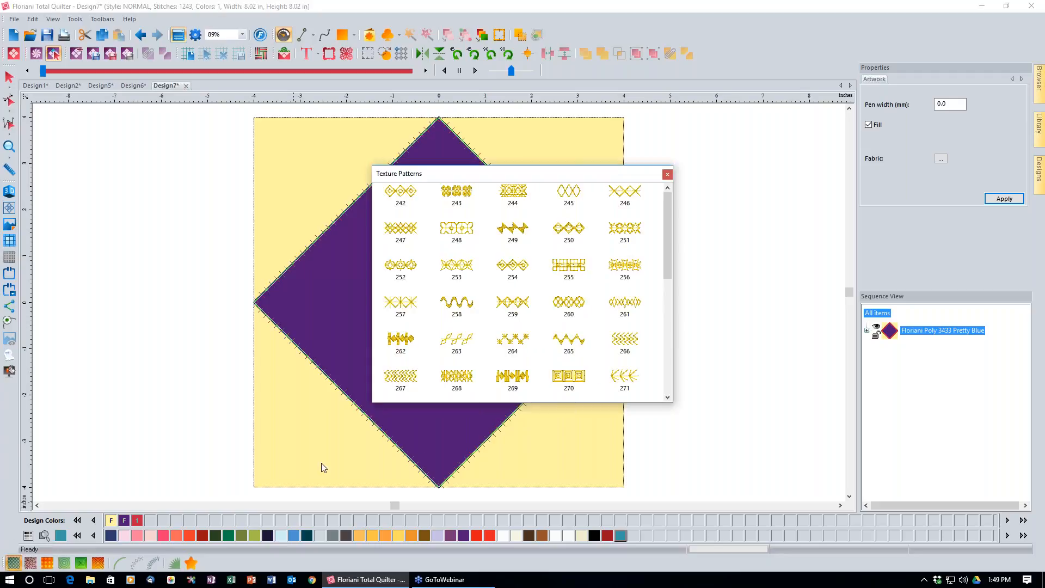
pyautogui.click(568, 381)
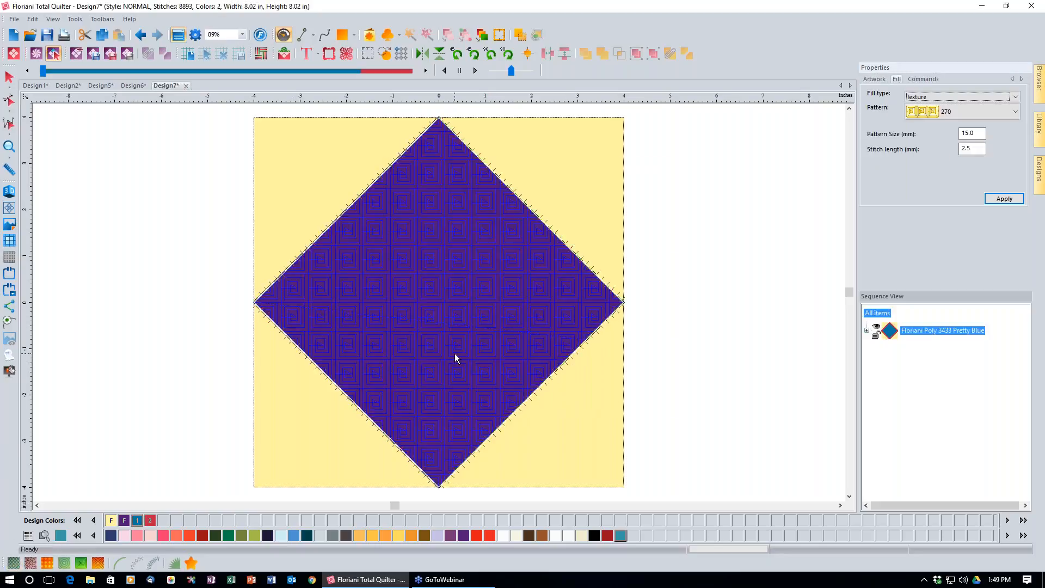
pyautogui.rightClick(580, 536)
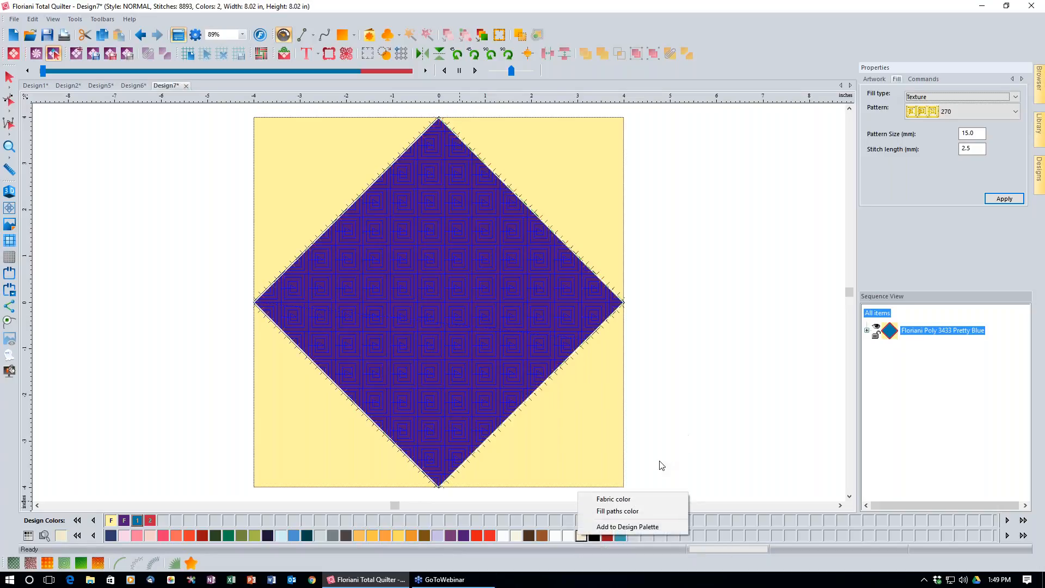
pyautogui.click(628, 512)
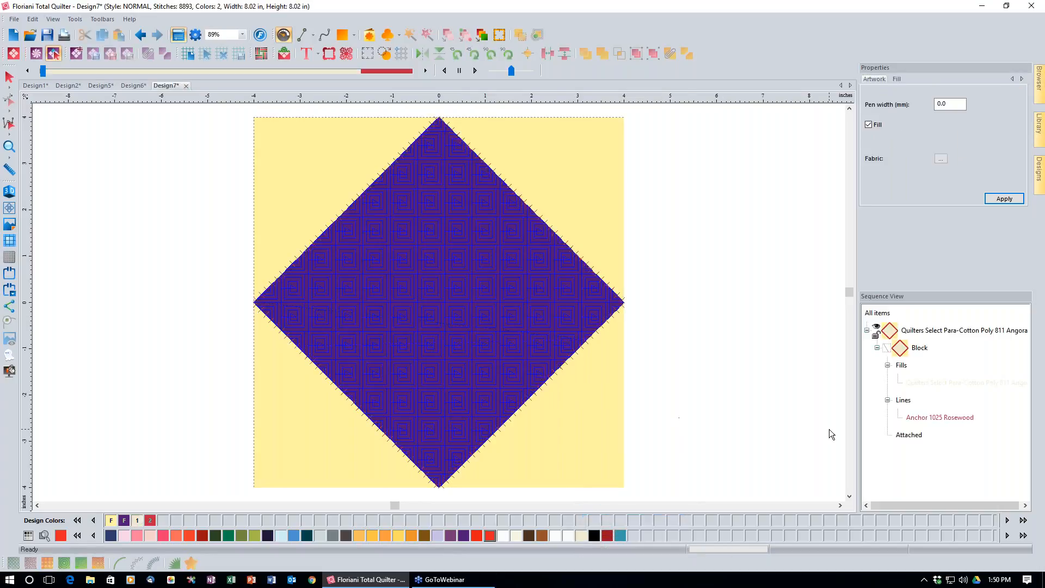
pyautogui.click(486, 355)
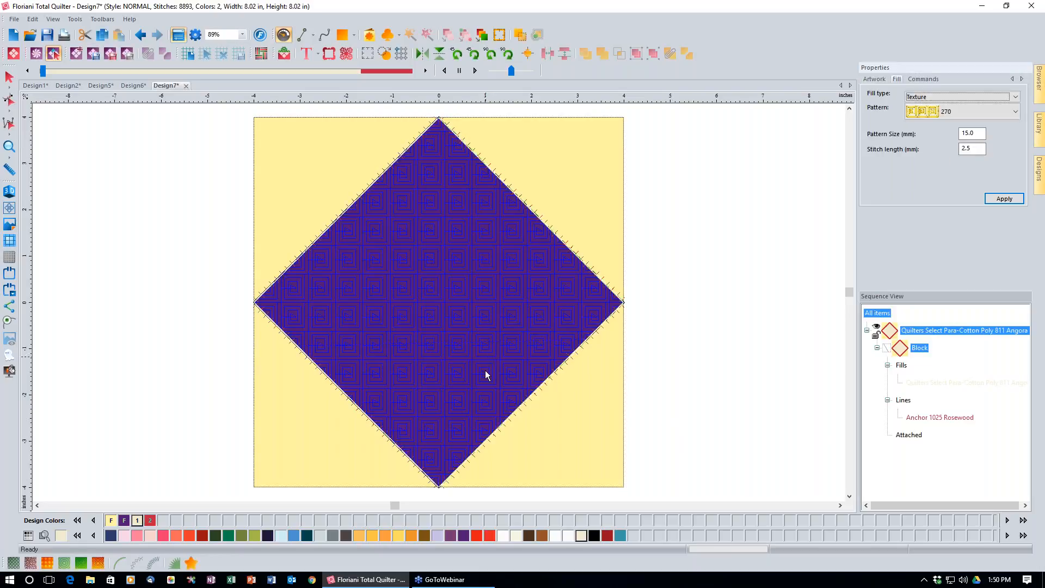
pyautogui.rightClick(581, 537)
pyautogui.click(620, 508)
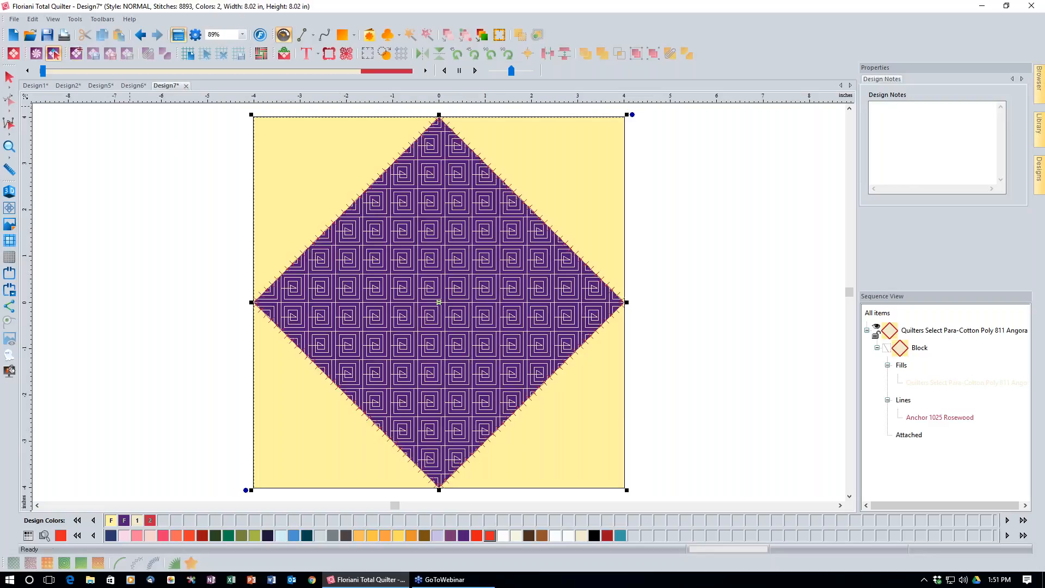
# - Remove the diamond's texture stitches and get the whole block's fills as artwork
pyautogui.click(359, 254)
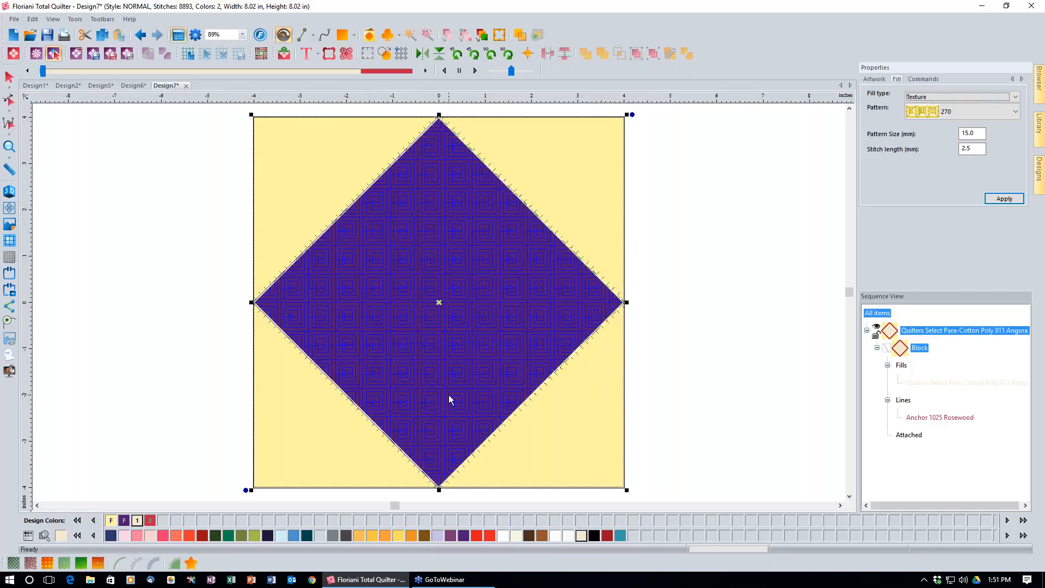
pyautogui.click(193, 568)
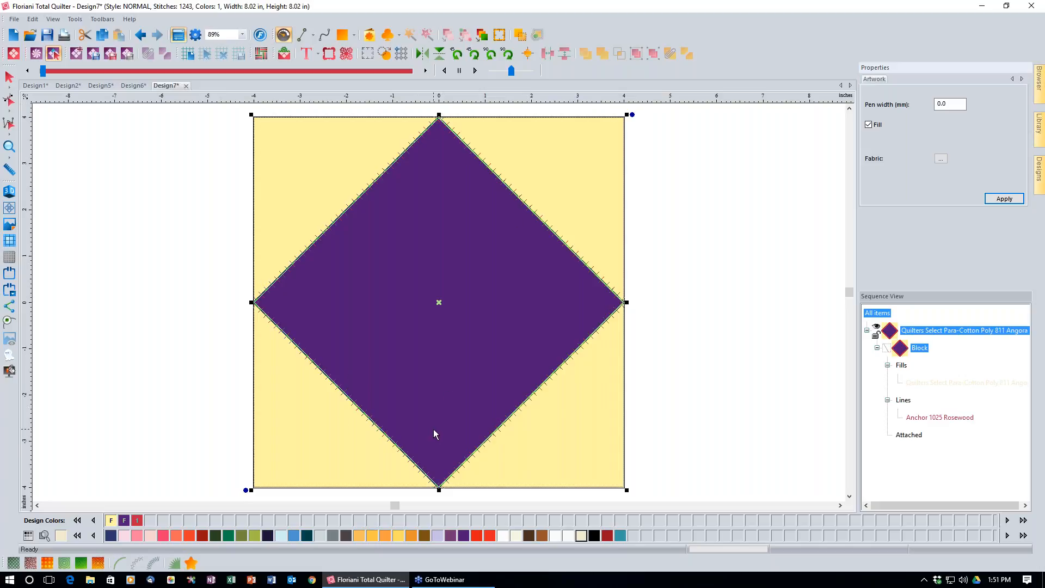
pyautogui.click(9, 77)
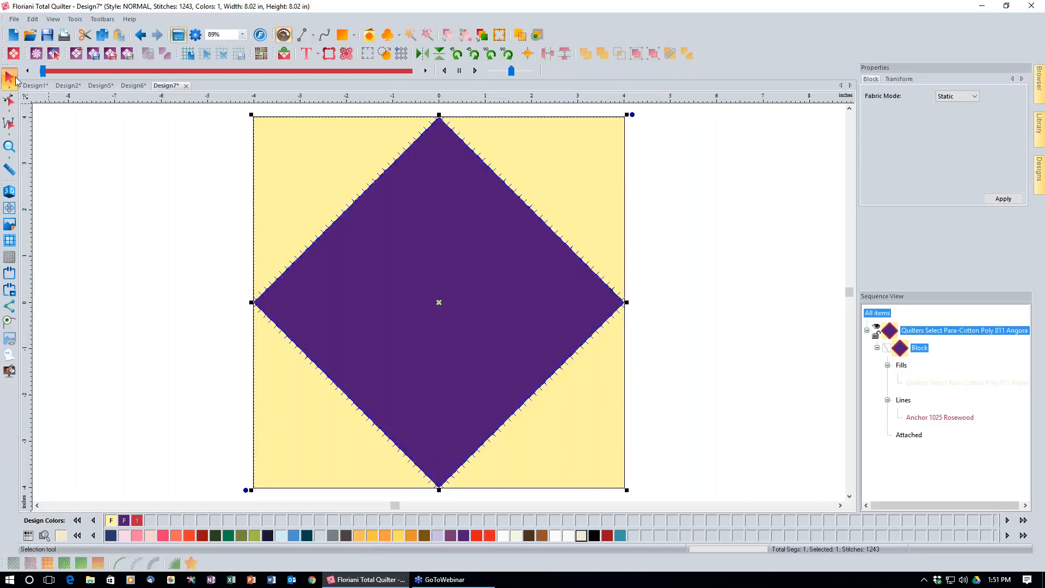
pyautogui.rightClick(363, 280)
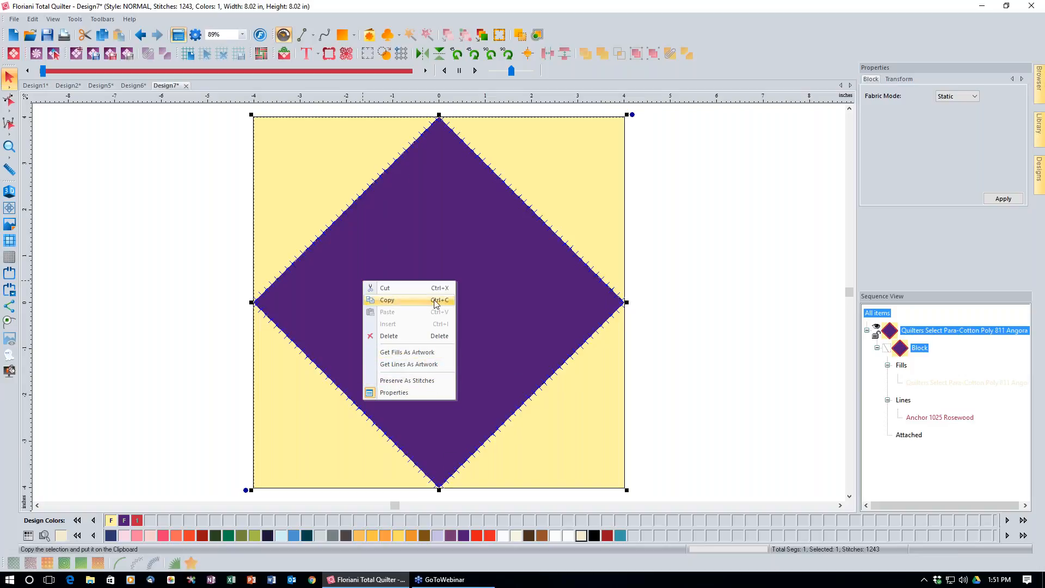
pyautogui.click(416, 353)
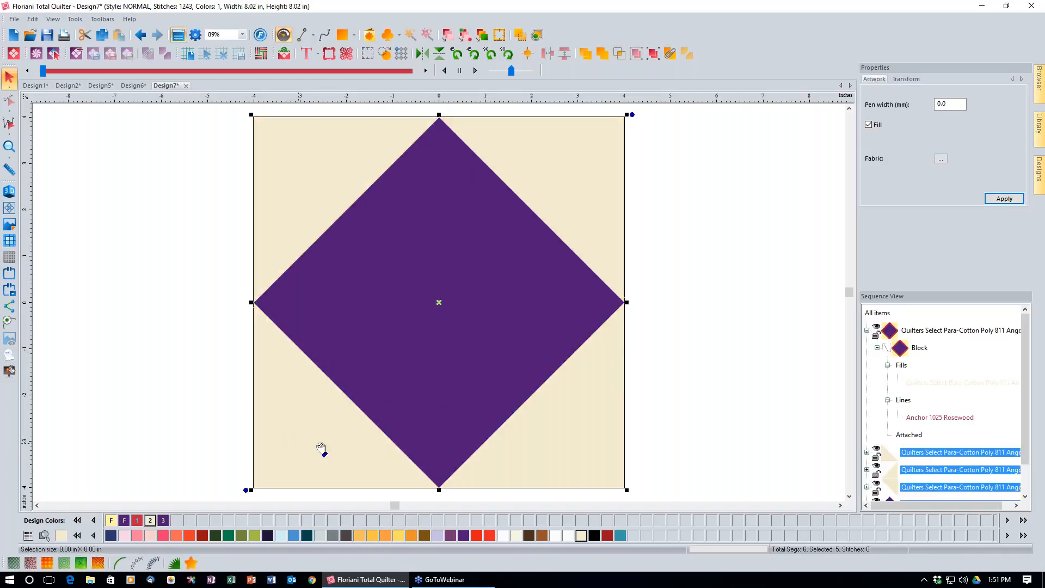
# - Move the extracted fill artwork away from the original block and undo the move
pyautogui.click(463, 363)
pyautogui.moveTo(463, 363); pyautogui.dragTo(732, 374)
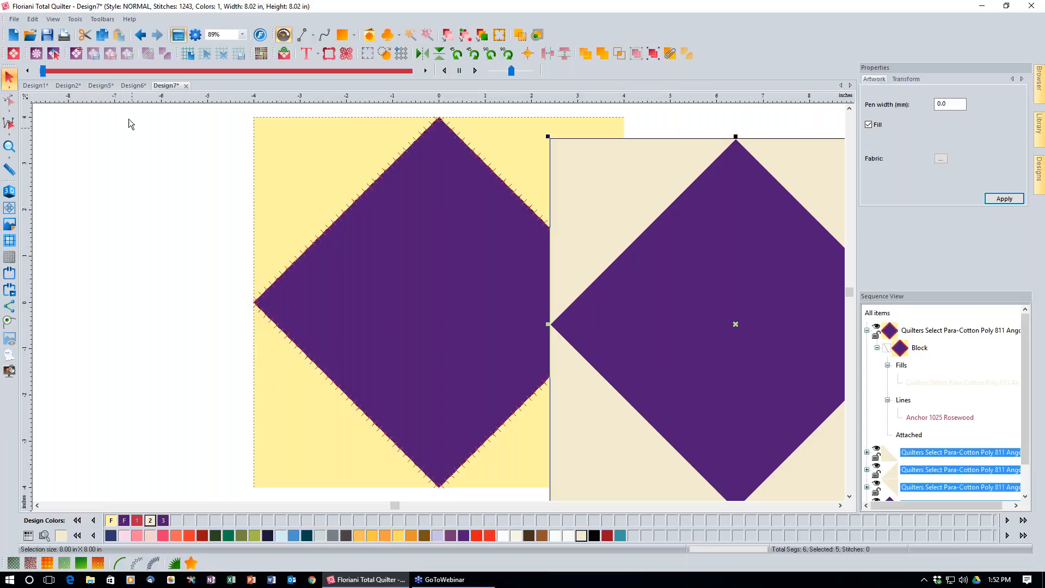
pyautogui.click(140, 34)
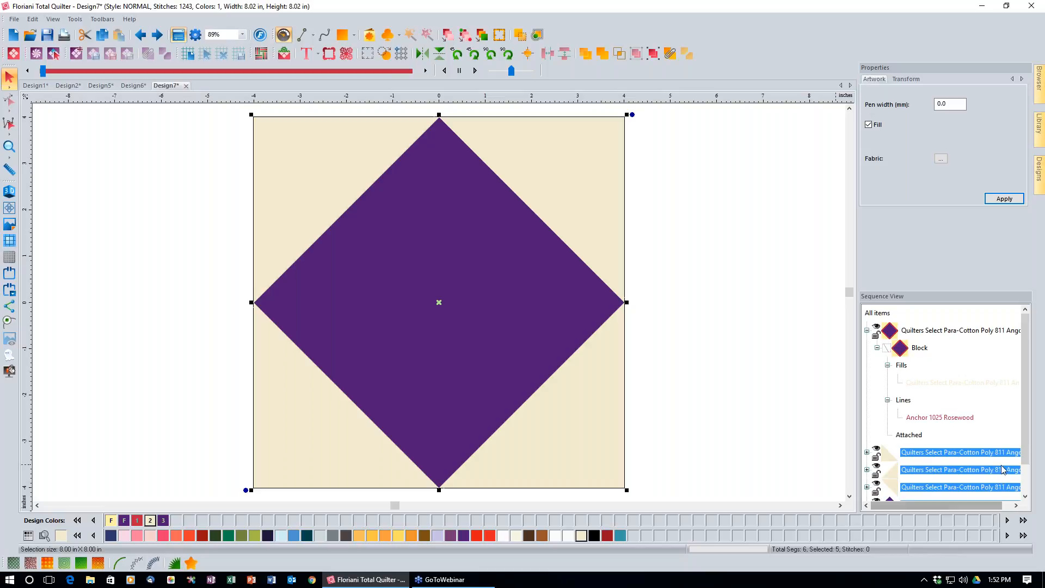
# - Delete the four cream corner triangles from the extracted artwork, keeping only the purple diamond piece
pyautogui.moveTo(1026, 428); pyautogui.dragTo(1028, 461)
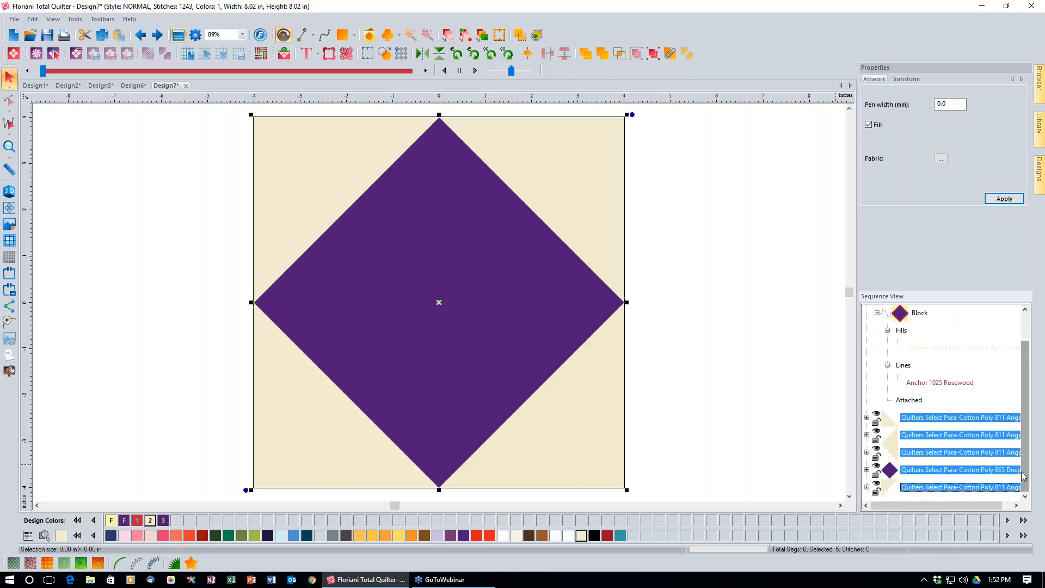
pyautogui.click(939, 418)
pyautogui.keyDown('ctrl'); pyautogui.click(939, 436); pyautogui.keyUp('ctrl')
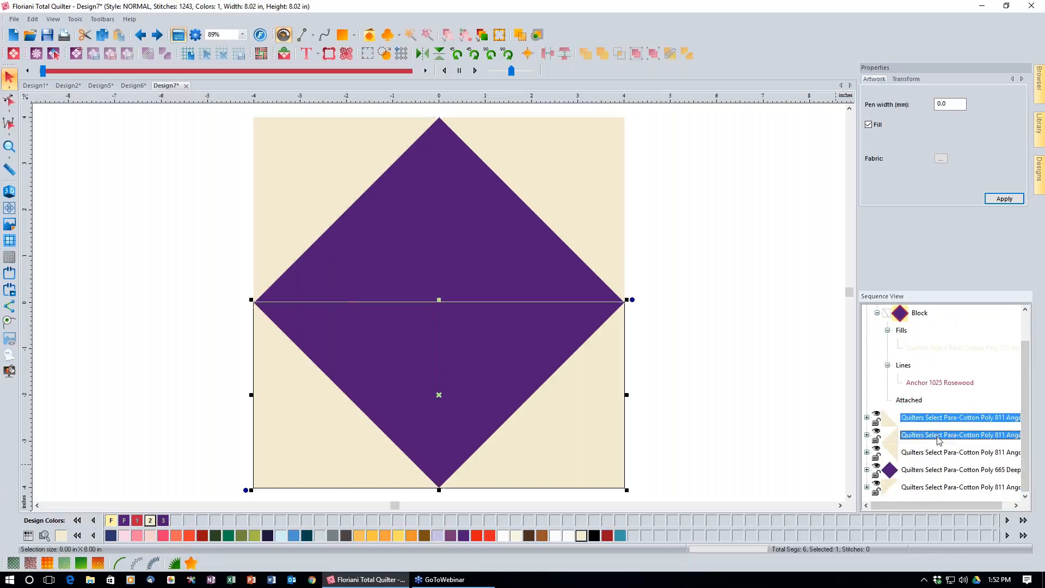
pyautogui.keyDown('ctrl'); pyautogui.click(938, 453); pyautogui.keyUp('ctrl')
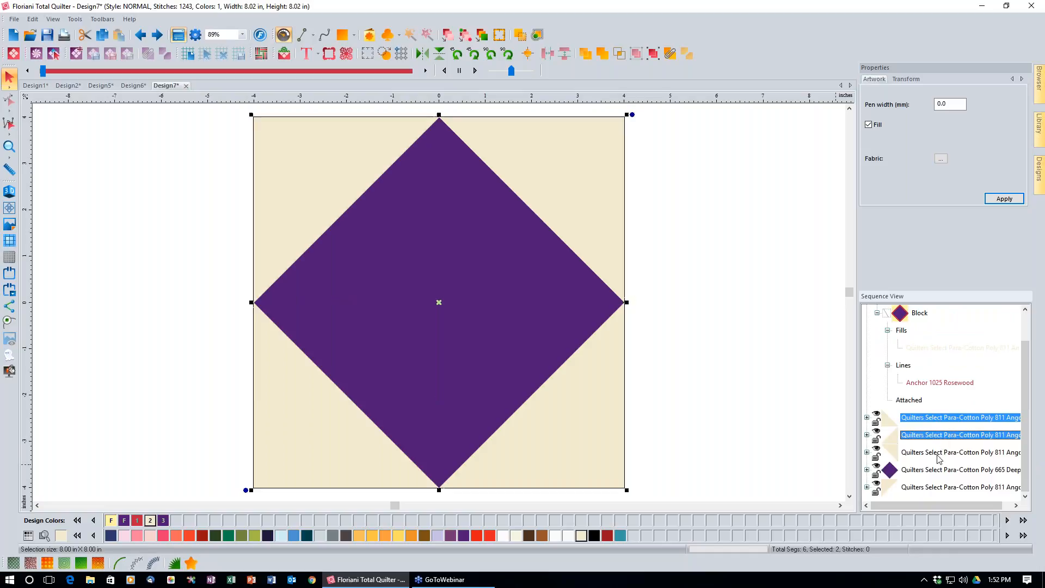
pyautogui.keyDown('ctrl'); pyautogui.click(944, 487); pyautogui.keyUp('ctrl')
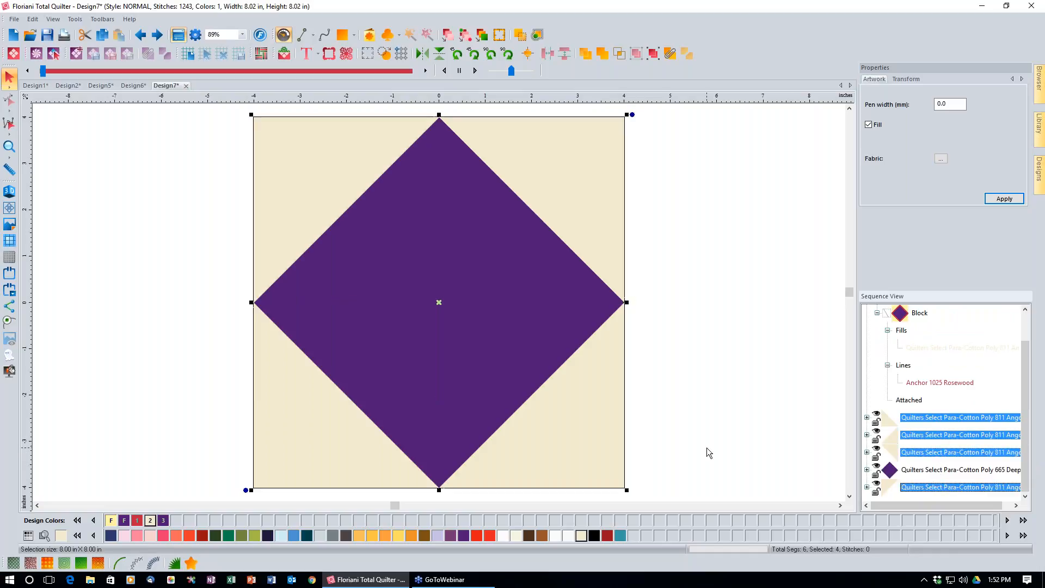
pyautogui.press('Delete')
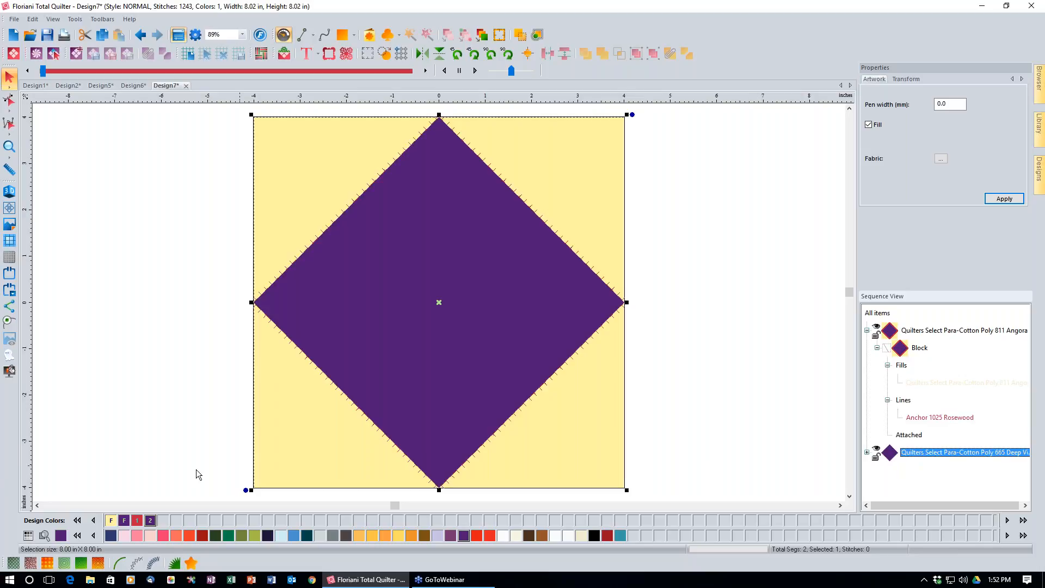
# - Fill the extracted diamond artwork with texture pattern 270 and set the stitches to cream (Para-Cotton Poly 811 Angora)
pyautogui.click(10, 560)
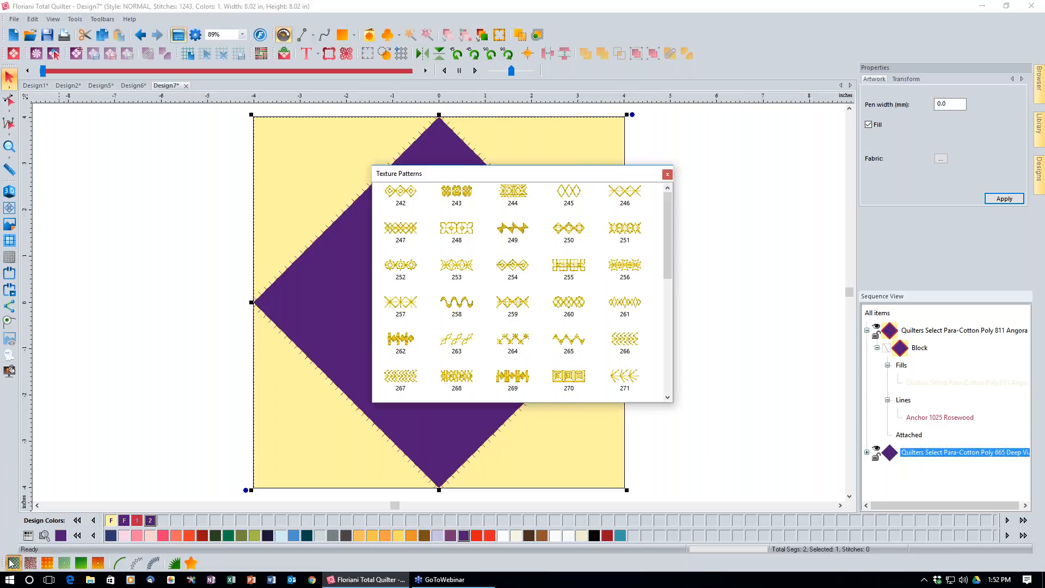
pyautogui.click(572, 374)
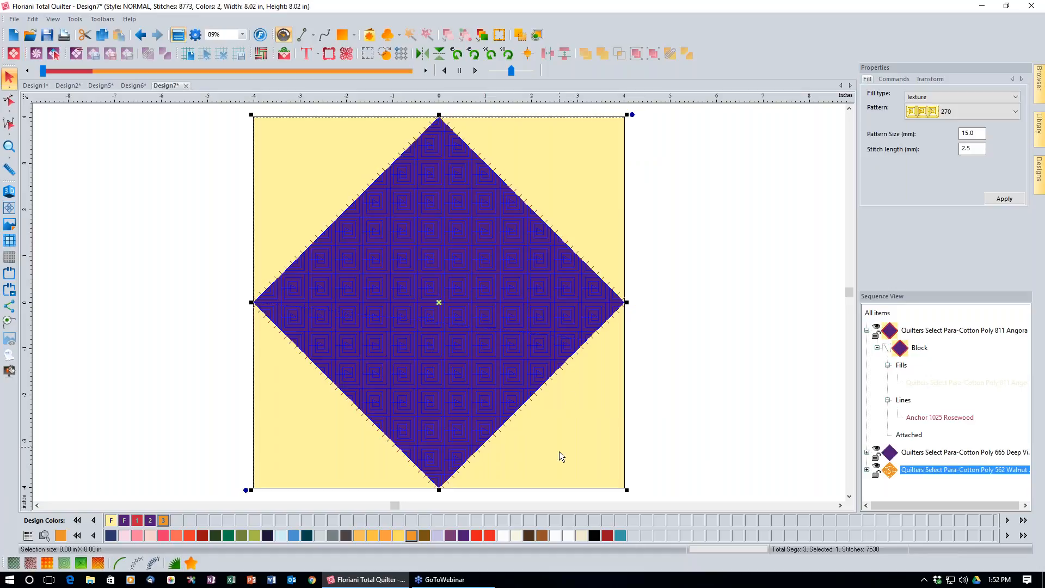
pyautogui.click(581, 537)
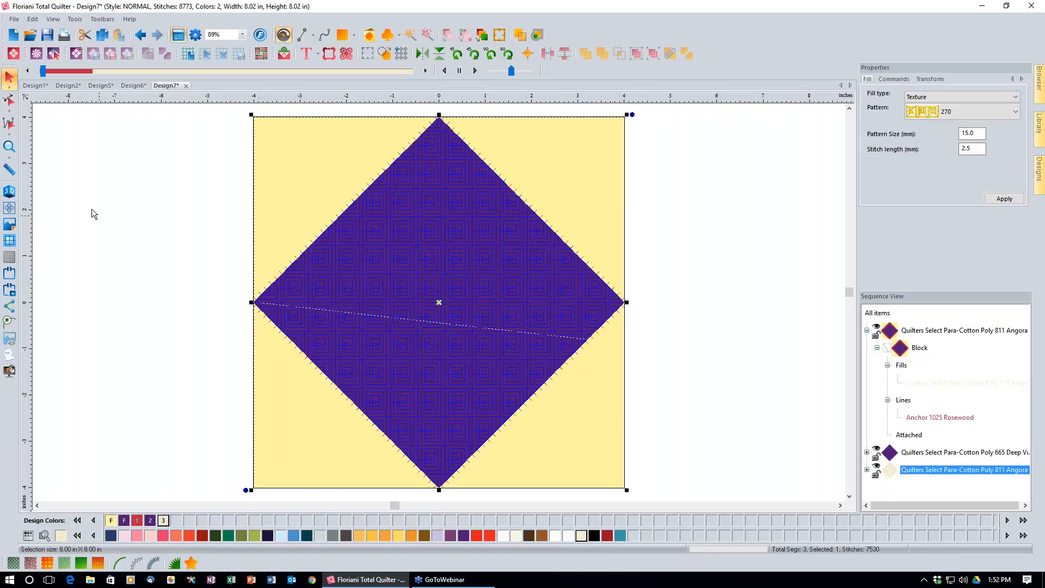
# - Slant the diamond's texture fill by moving its direction line's endpoints onto the upper-left and lower-right diamond edges, and deselect it
pyautogui.click(16, 105)
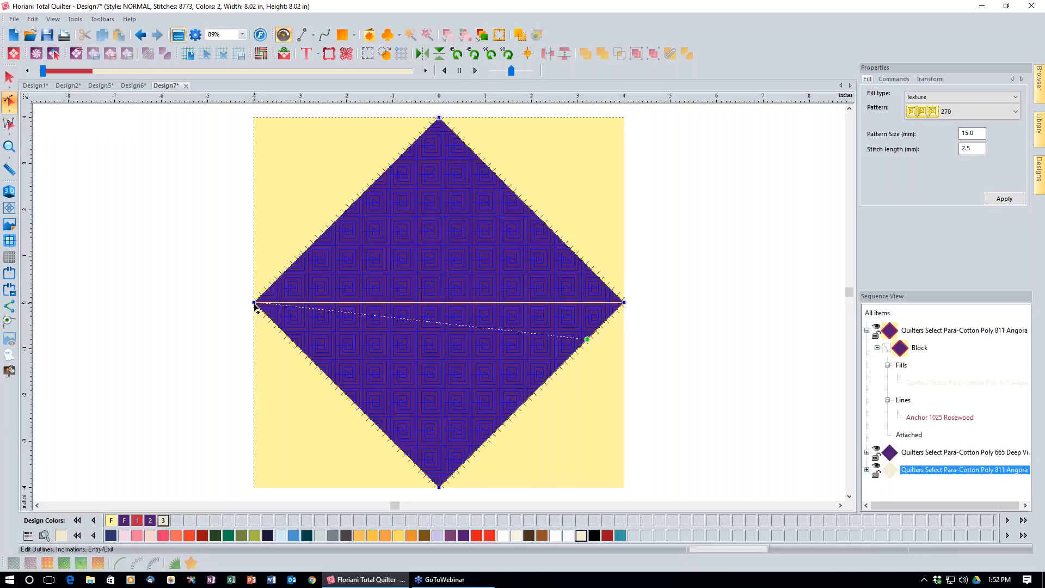
pyautogui.moveTo(257, 304); pyautogui.dragTo(341, 214)
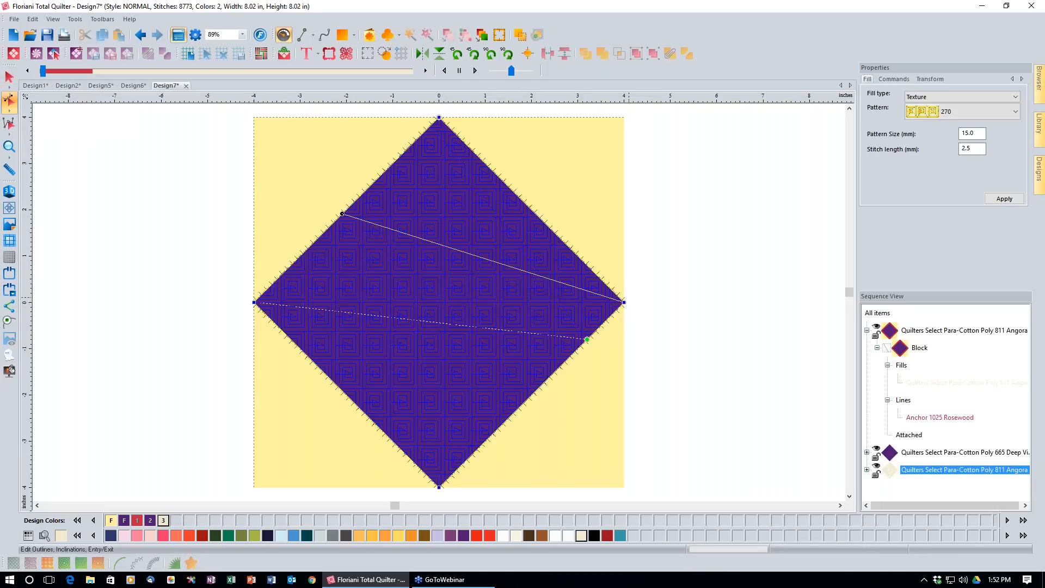
pyautogui.moveTo(625, 303); pyautogui.dragTo(539, 415)
pyautogui.moveTo(540, 415); pyautogui.dragTo(540, 413)
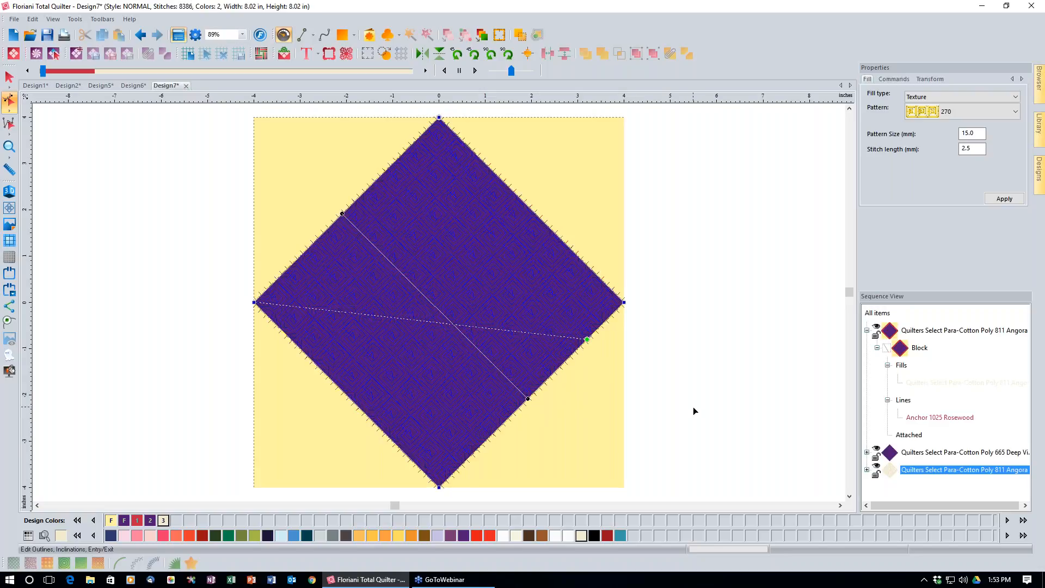
pyautogui.click(10, 78)
pyautogui.click(96, 192)
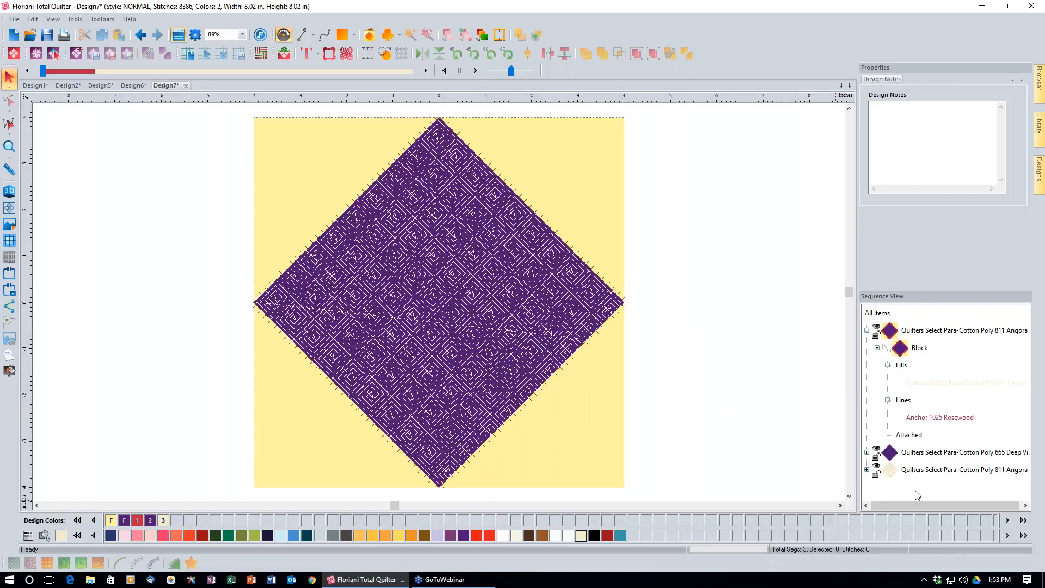
# - Delete the extracted purple diamond artwork and attach the cream texture fill to the quilt block
pyautogui.click(918, 475)
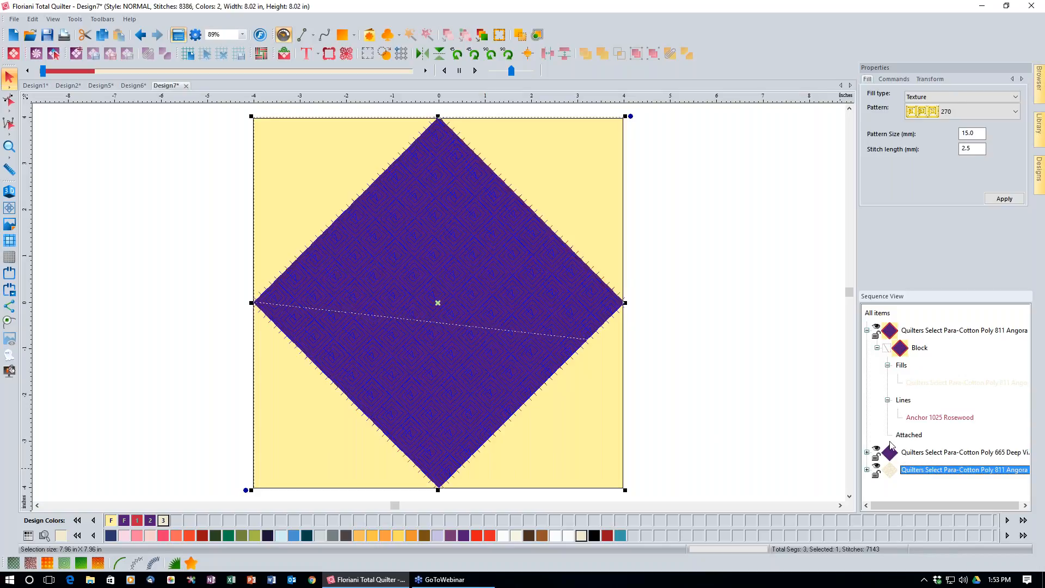
pyautogui.click(916, 454)
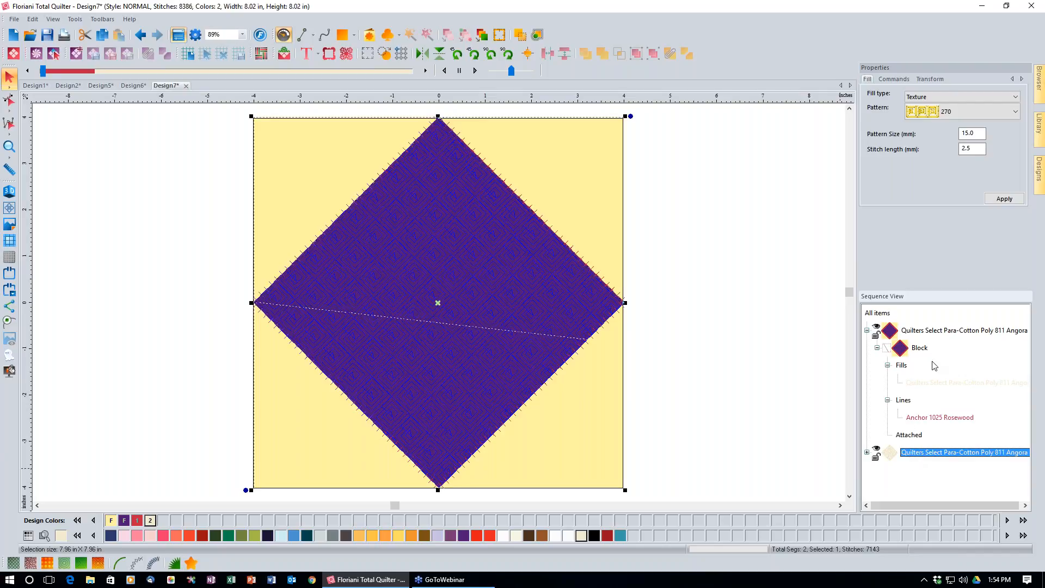
pyautogui.keyDown('ctrl'); pyautogui.click(936, 330); pyautogui.keyUp('ctrl')
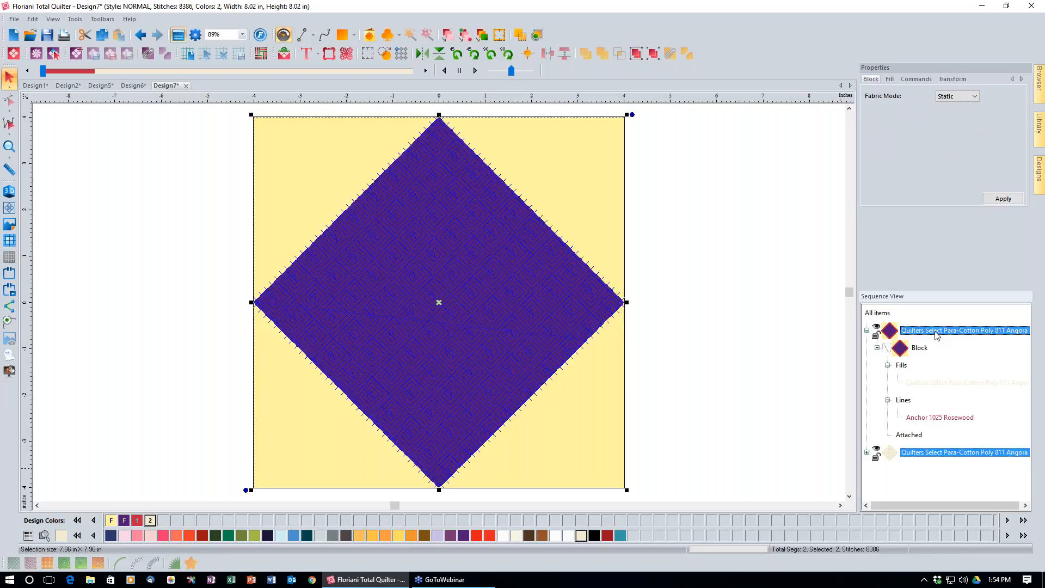
pyautogui.click(148, 54)
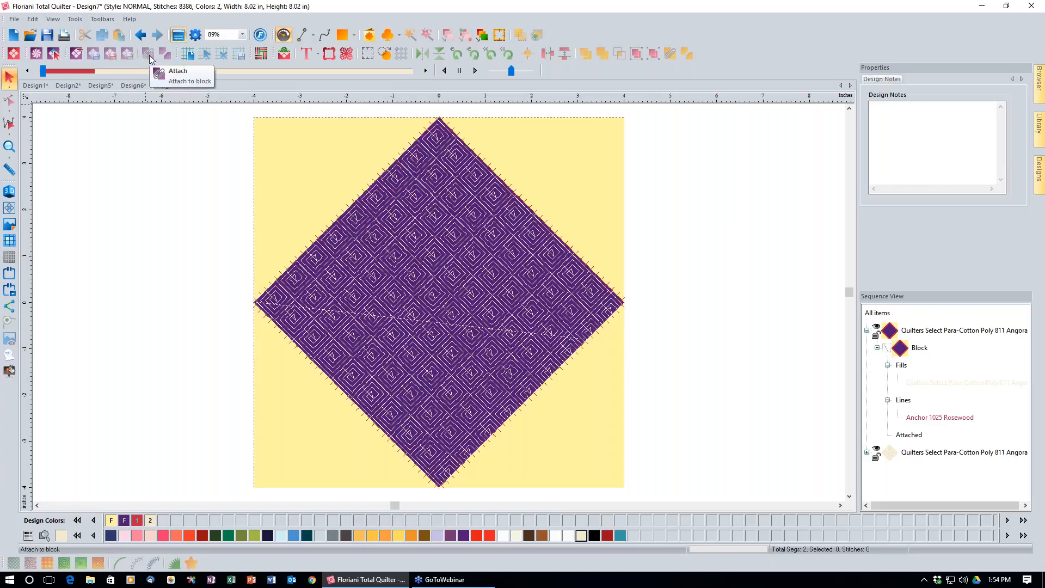
pyautogui.click(978, 335)
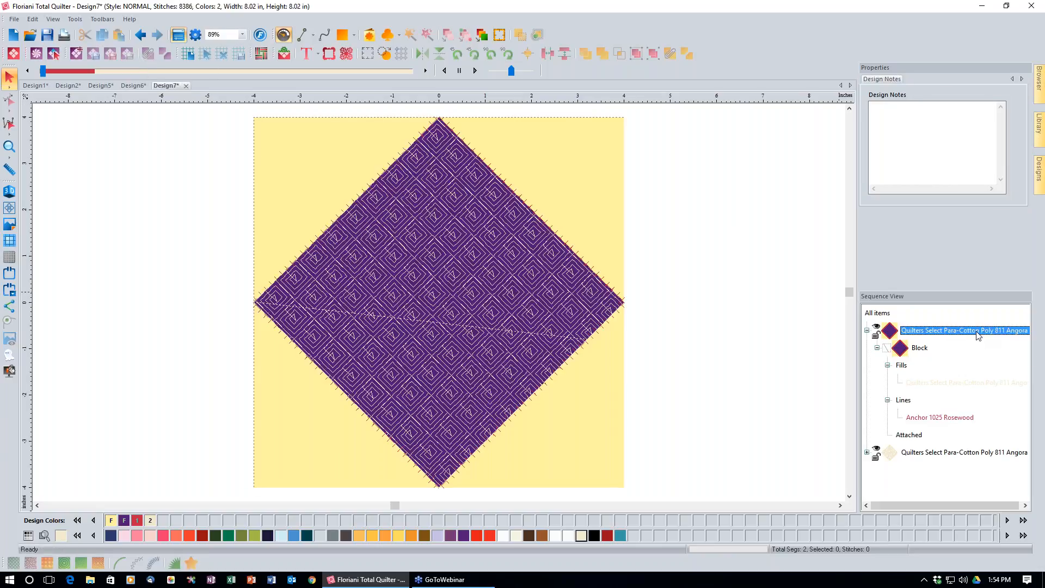
pyautogui.click(978, 453)
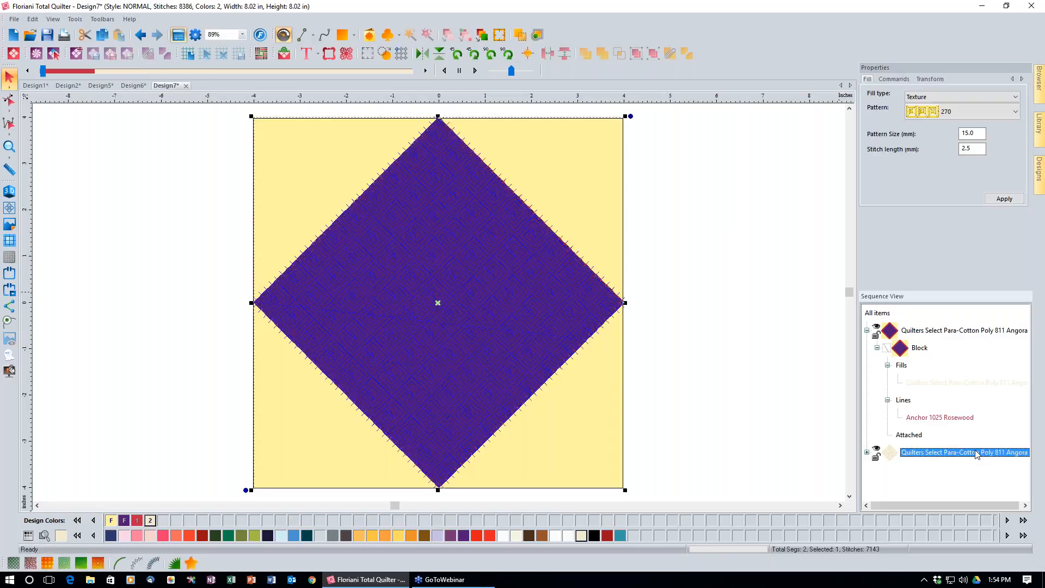
pyautogui.keyDown('ctrl'); pyautogui.click(982, 330); pyautogui.keyUp('ctrl')
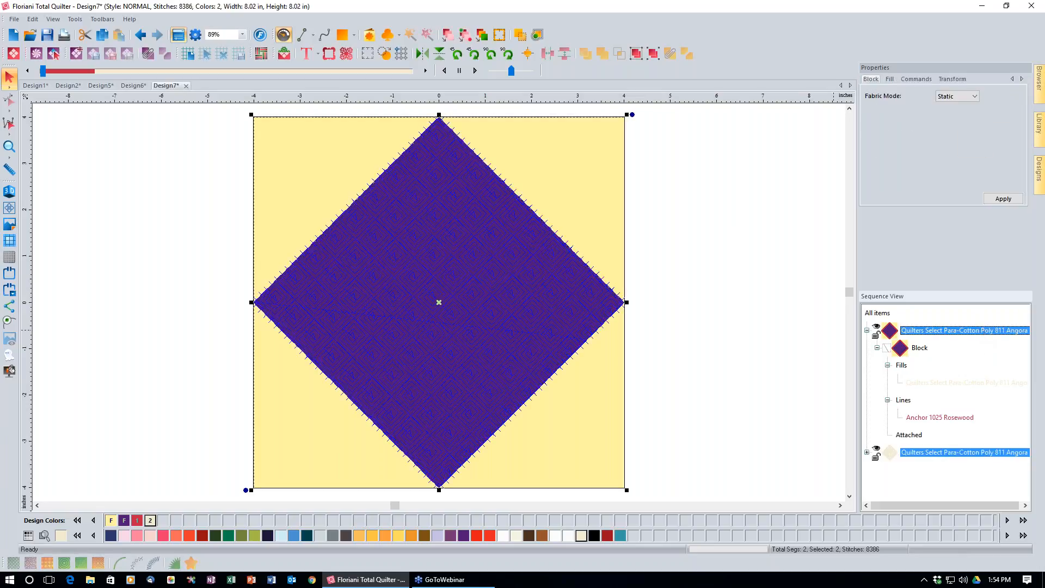
pyautogui.click(148, 55)
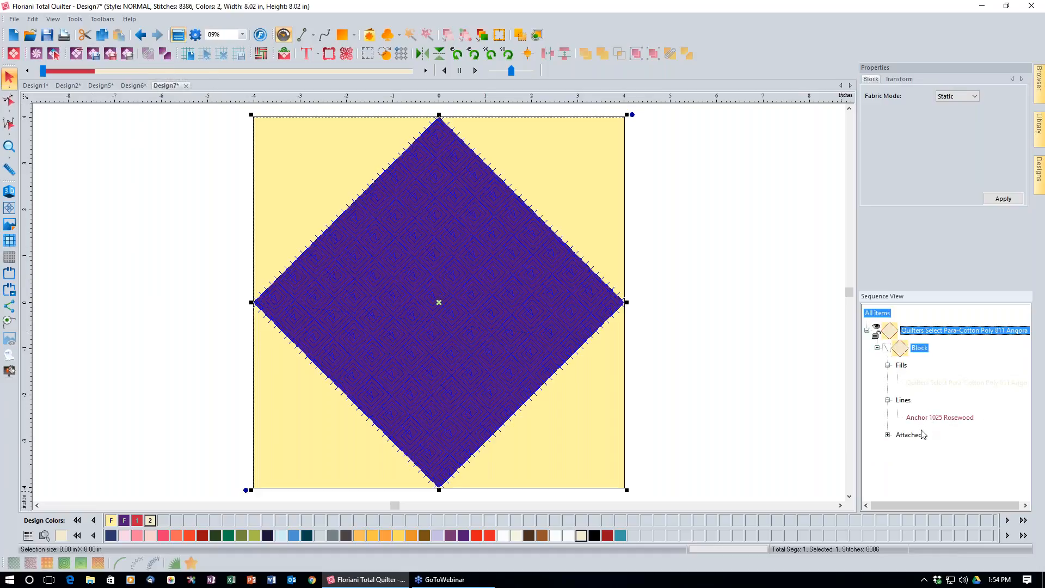
# - Expand the block's attached items and detach the texture fill from the block
pyautogui.click(887, 435)
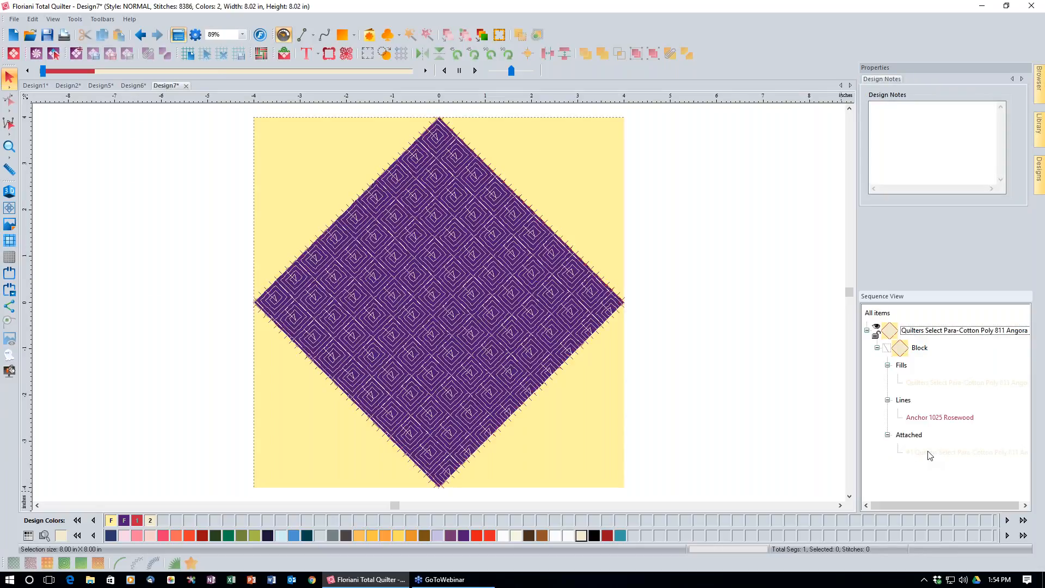
pyautogui.click(927, 452)
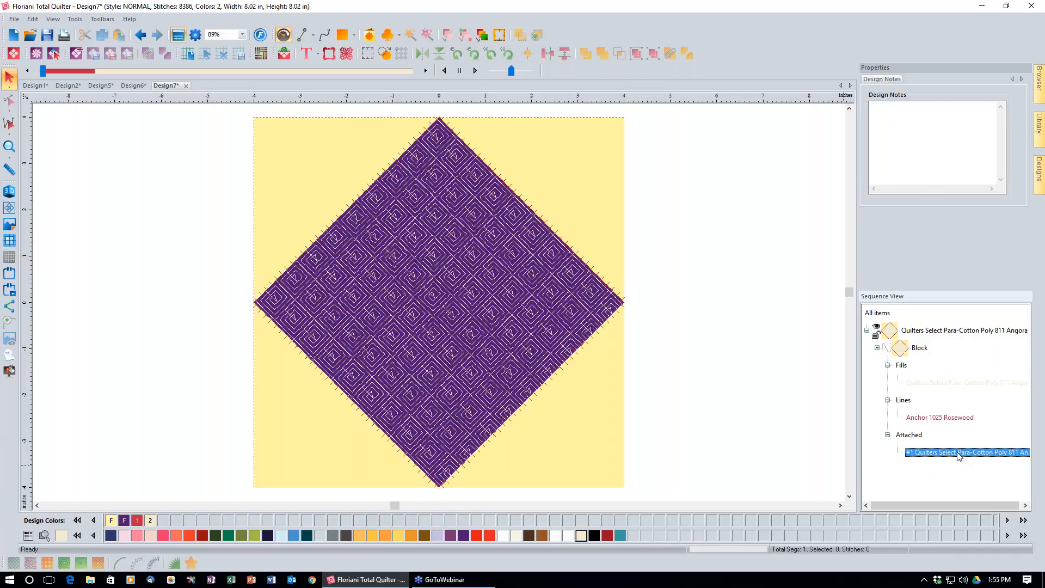
pyautogui.click(944, 330)
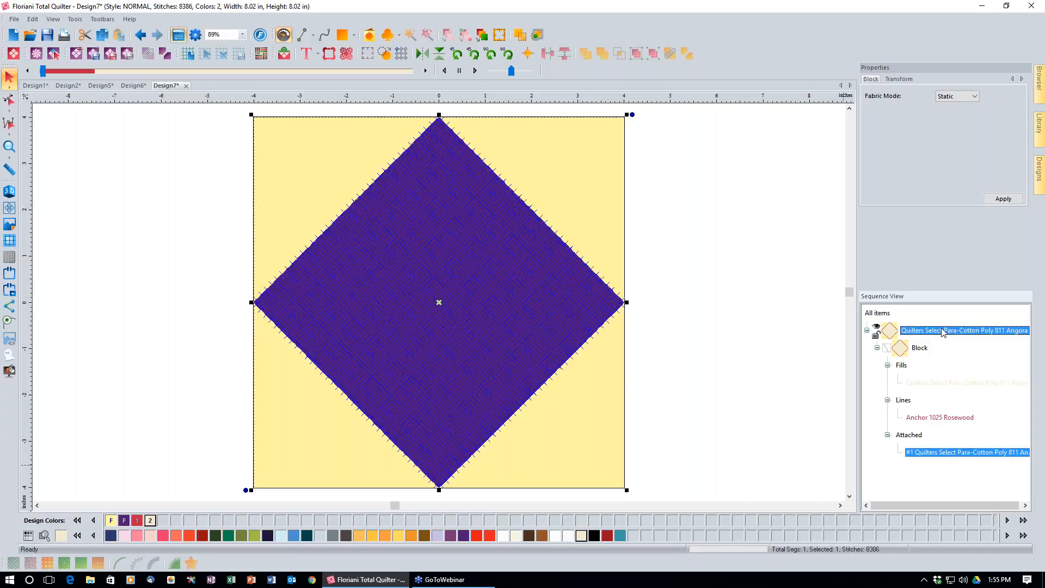
pyautogui.click(166, 54)
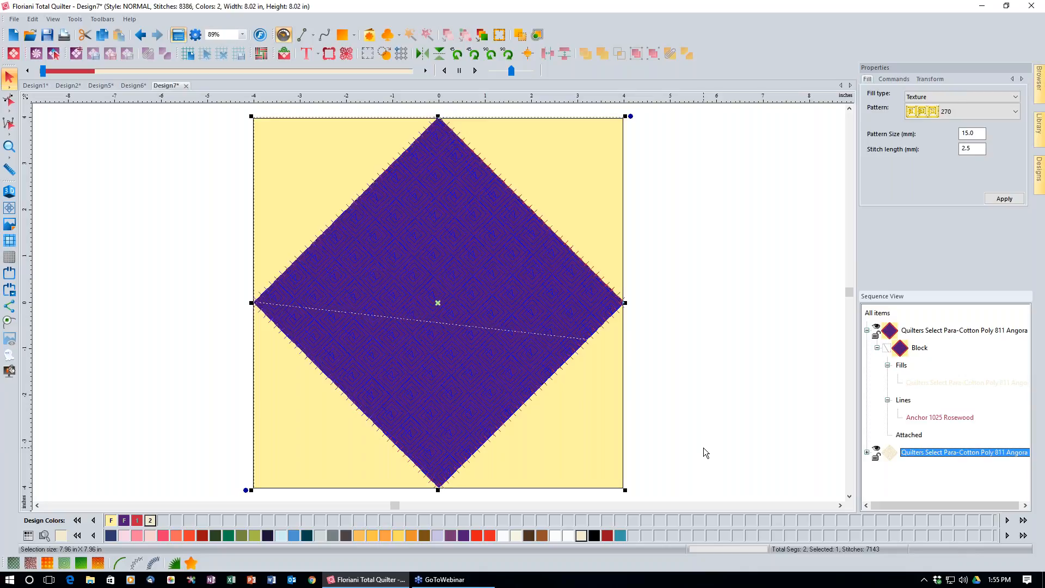
# - Switch to Design6, select its nine-patch block, and open the Generate Block Files export settings
pyautogui.click(35, 85)
pyautogui.click(71, 86)
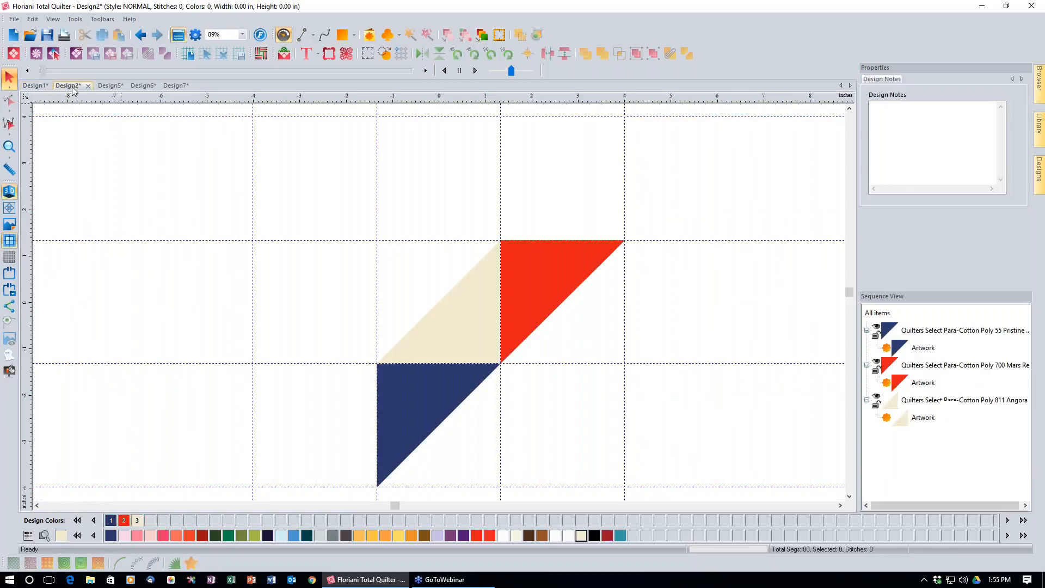
pyautogui.click(106, 87)
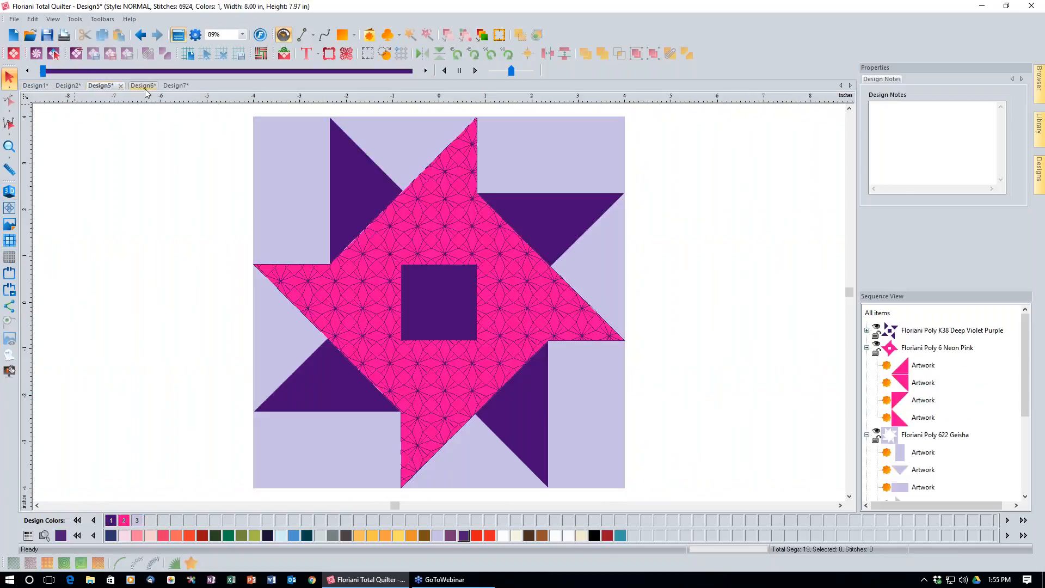
pyautogui.click(144, 86)
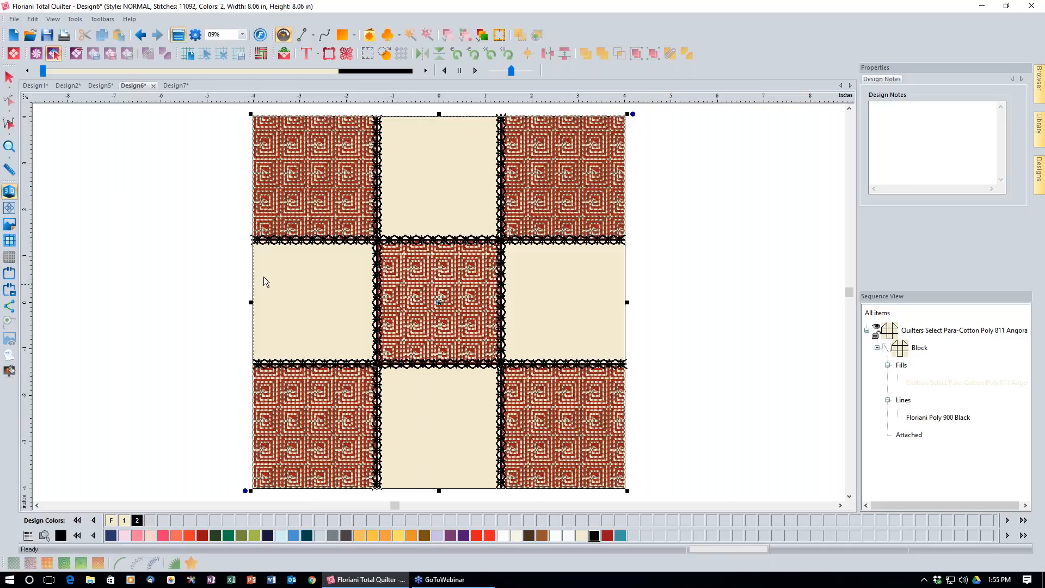
pyautogui.click(8, 80)
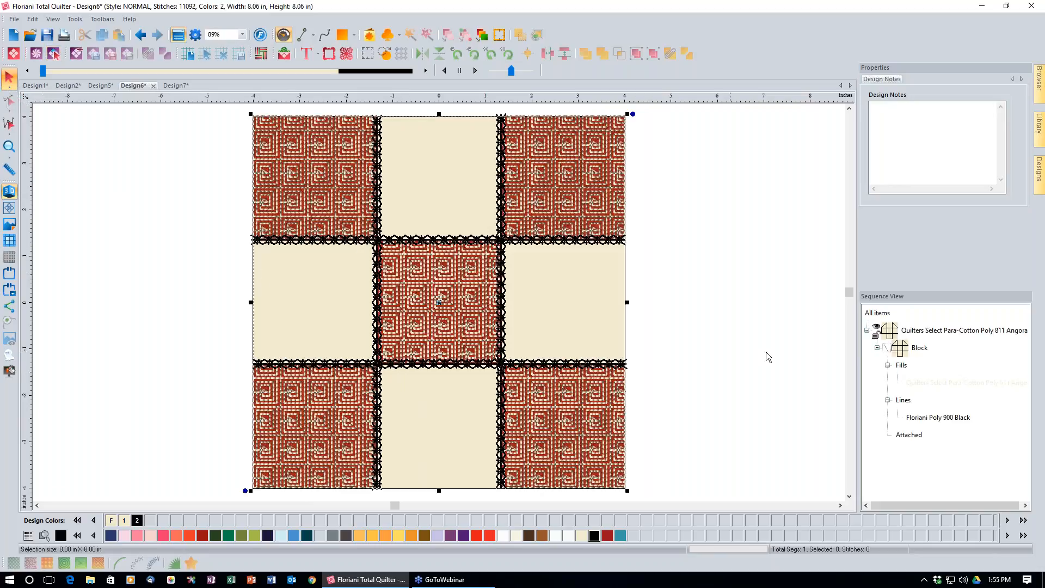
pyautogui.click(948, 332)
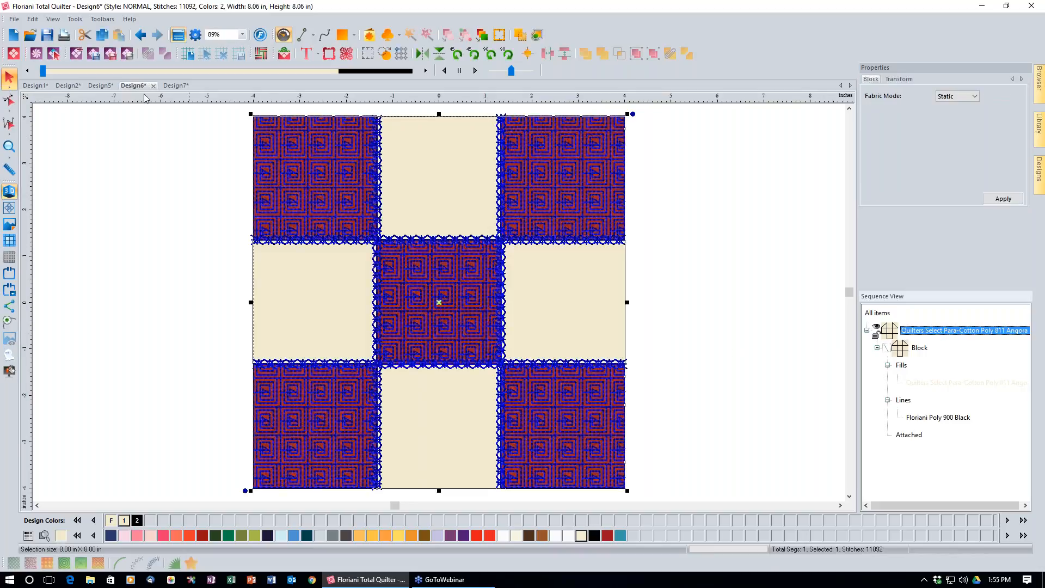
pyautogui.click(95, 56)
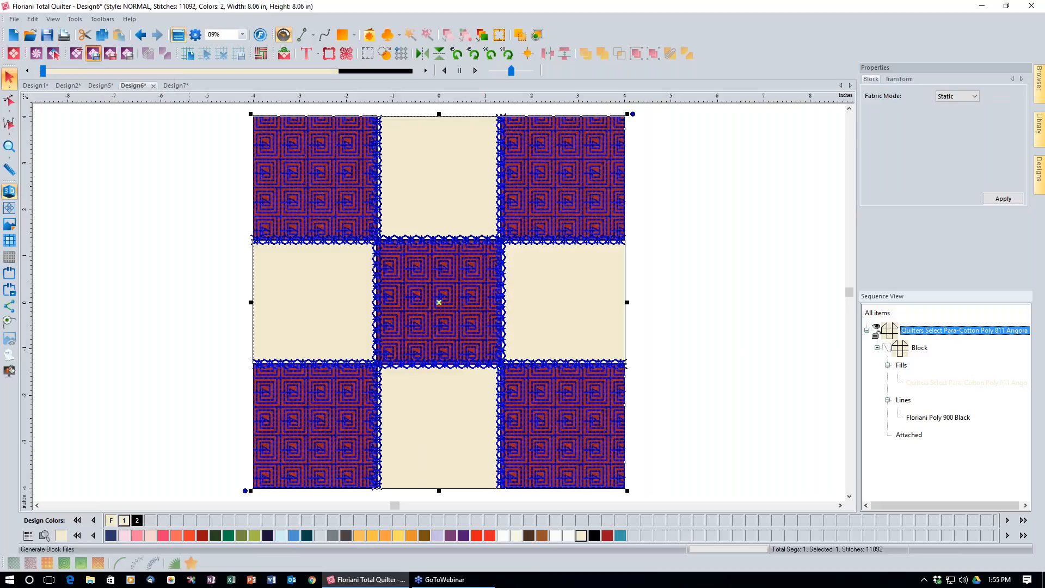
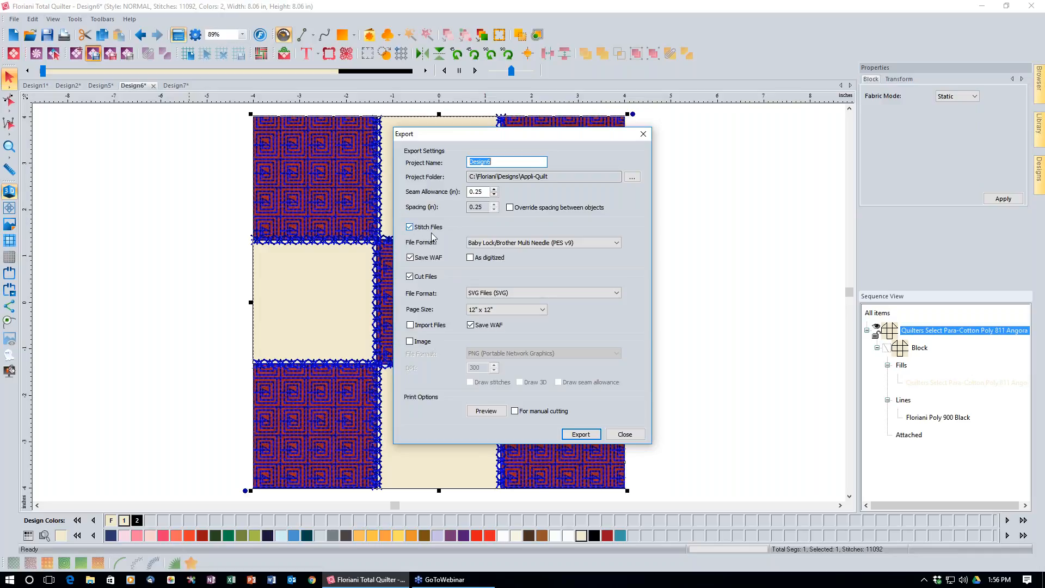
# - Review the stitch file formats, cut file formats and cut page sizes offered in the export settings
pyautogui.click(615, 245)
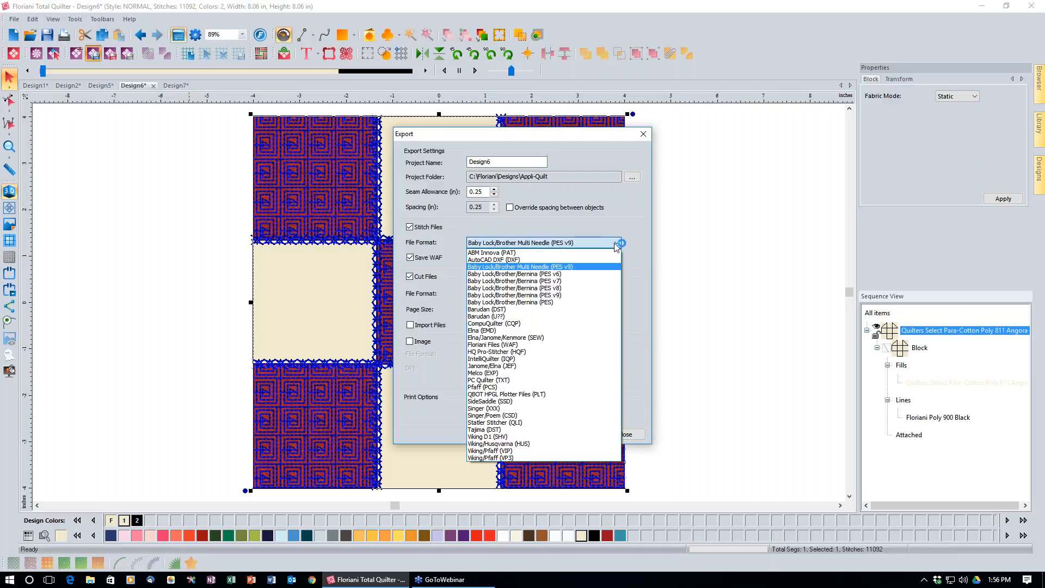
pyautogui.click(607, 243)
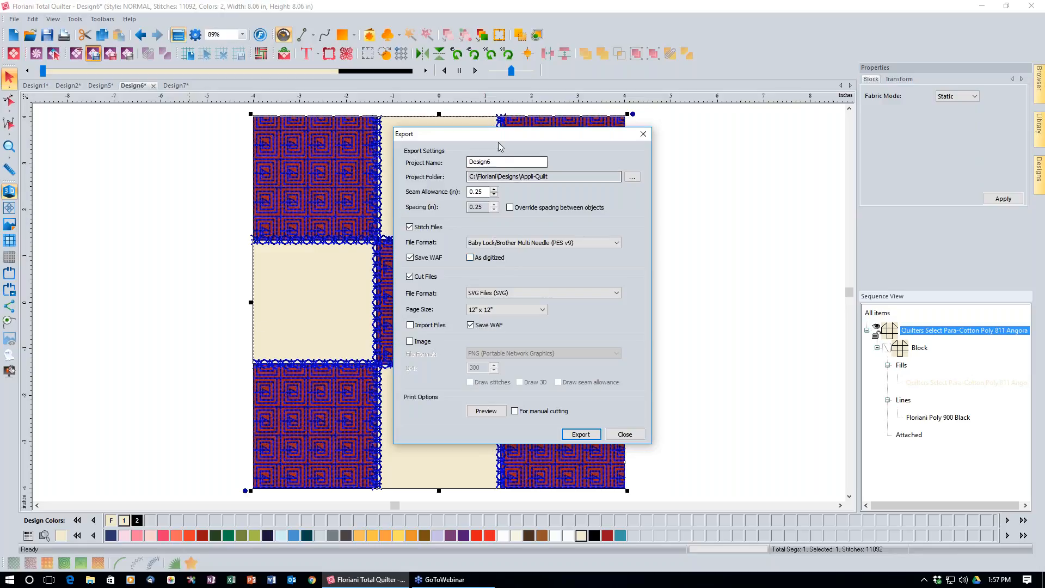
pyautogui.moveTo(499, 139); pyautogui.dragTo(632, 168)
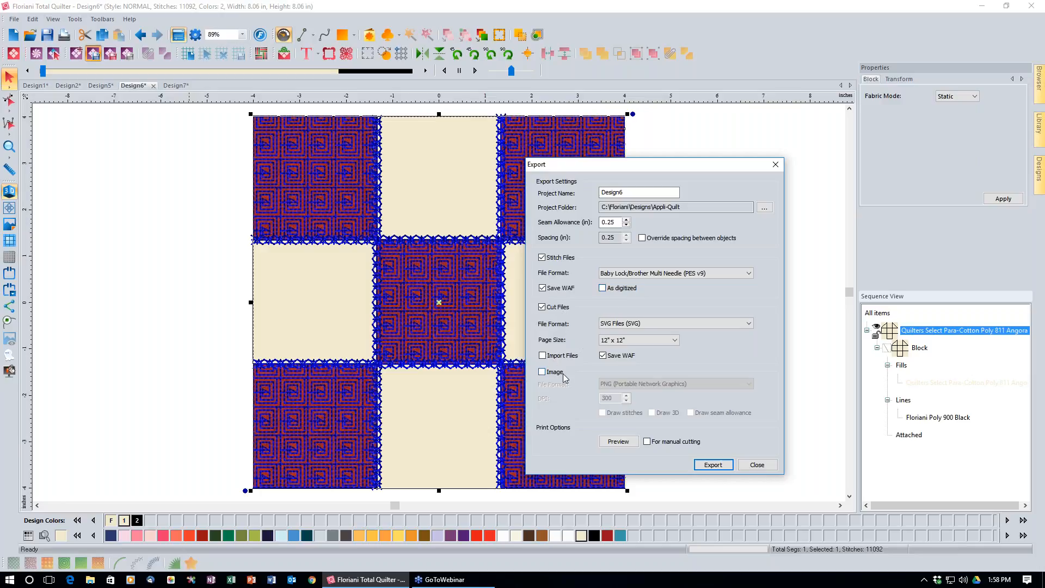
pyautogui.click(744, 323)
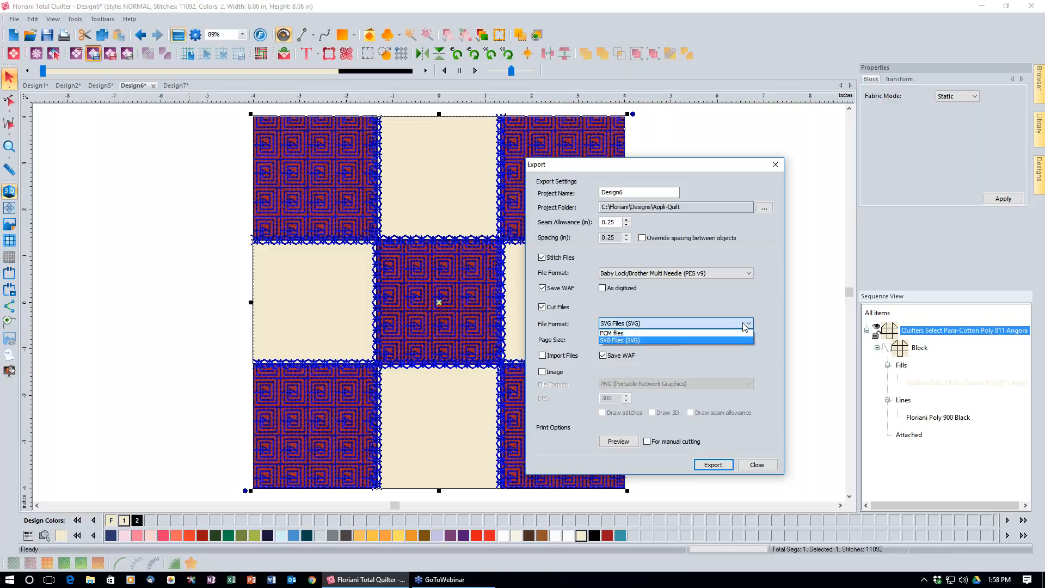
pyautogui.click(743, 323)
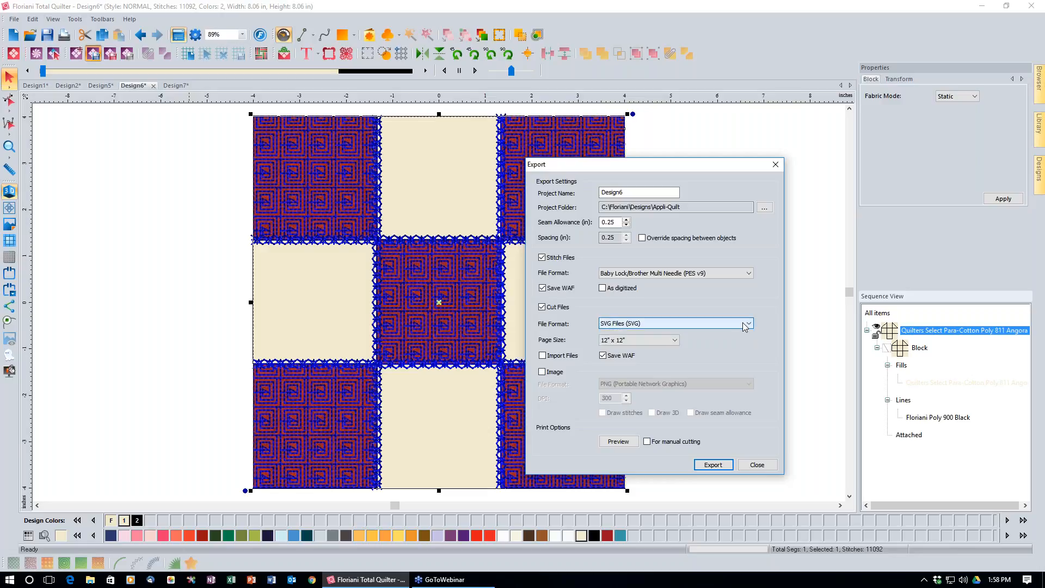
pyautogui.click(664, 342)
pyautogui.click(664, 342)
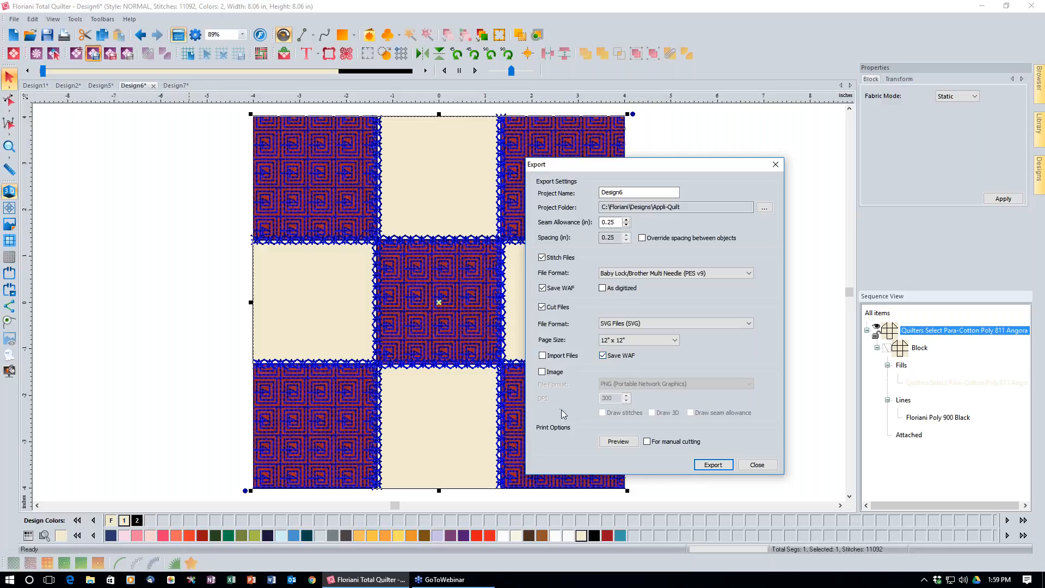
# - Enable image output for the block export and check the file formats offered, keeping PNG (Portable Network Graphics)
pyautogui.click(550, 372)
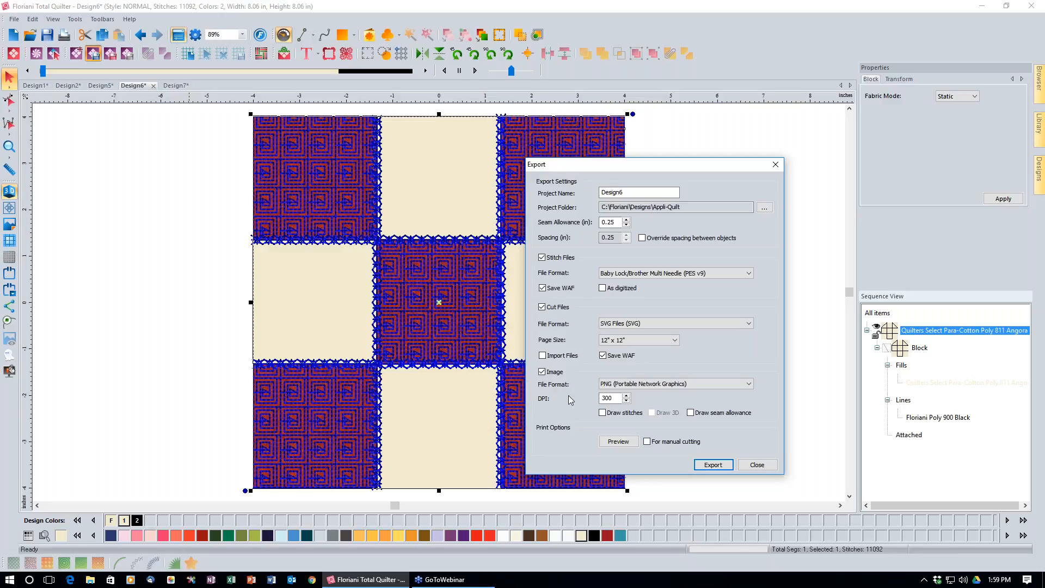
pyautogui.click(734, 387)
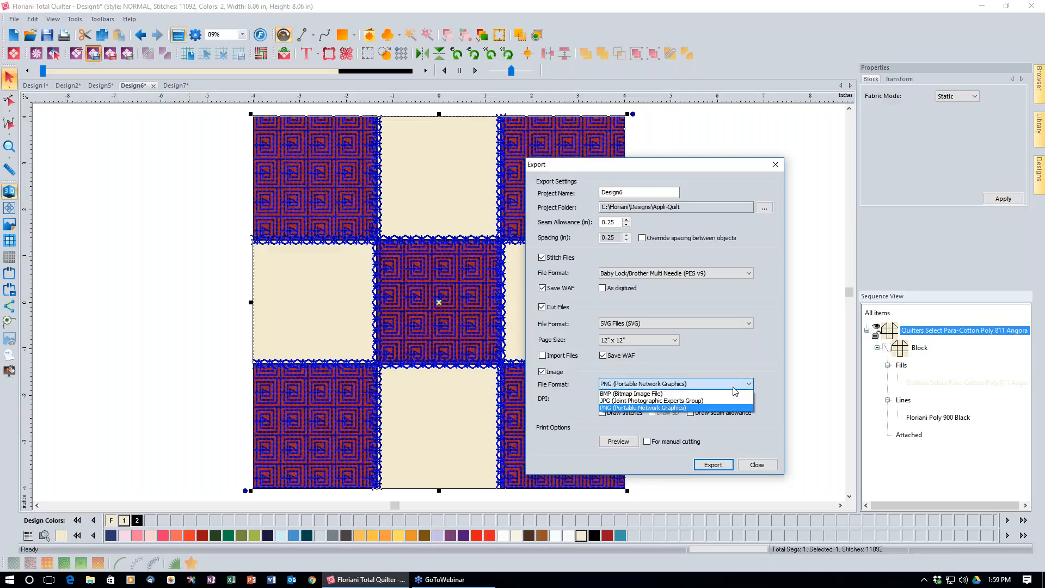
pyautogui.click(732, 388)
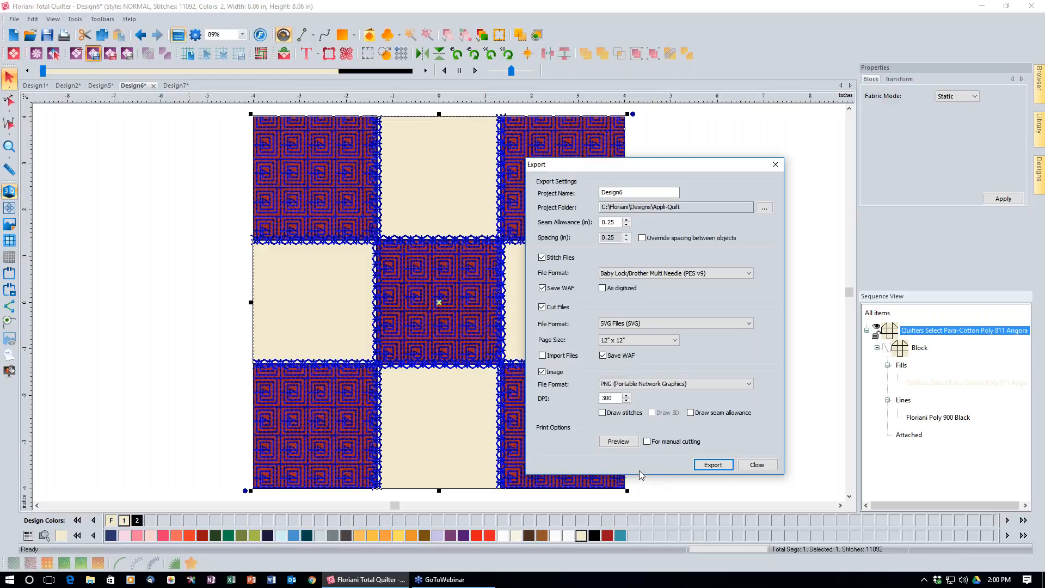
# - Preview the printout of the block export and page through the main design, color analysis and cut pieces
pyautogui.click(618, 442)
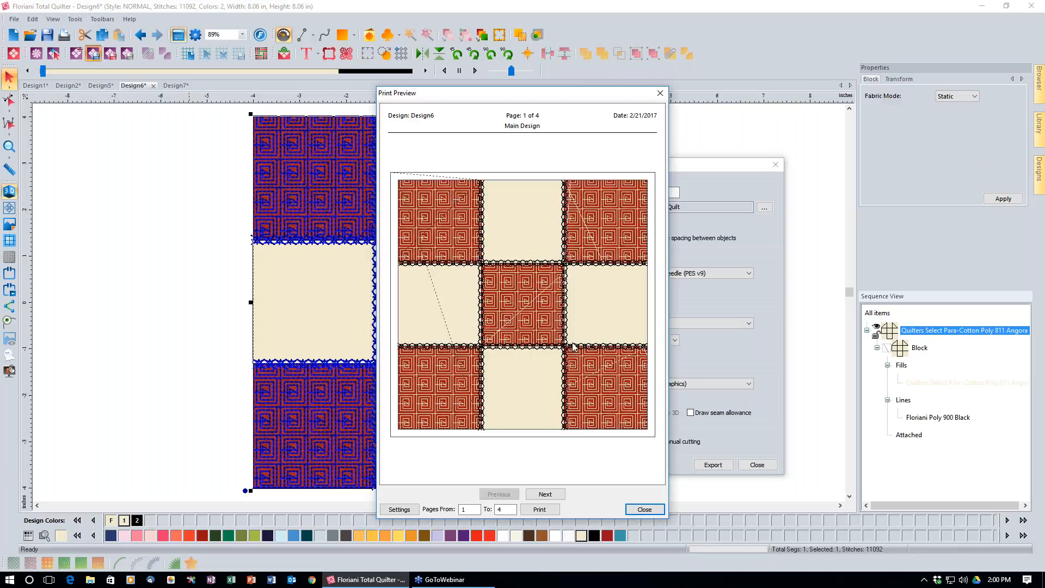
pyautogui.click(562, 492)
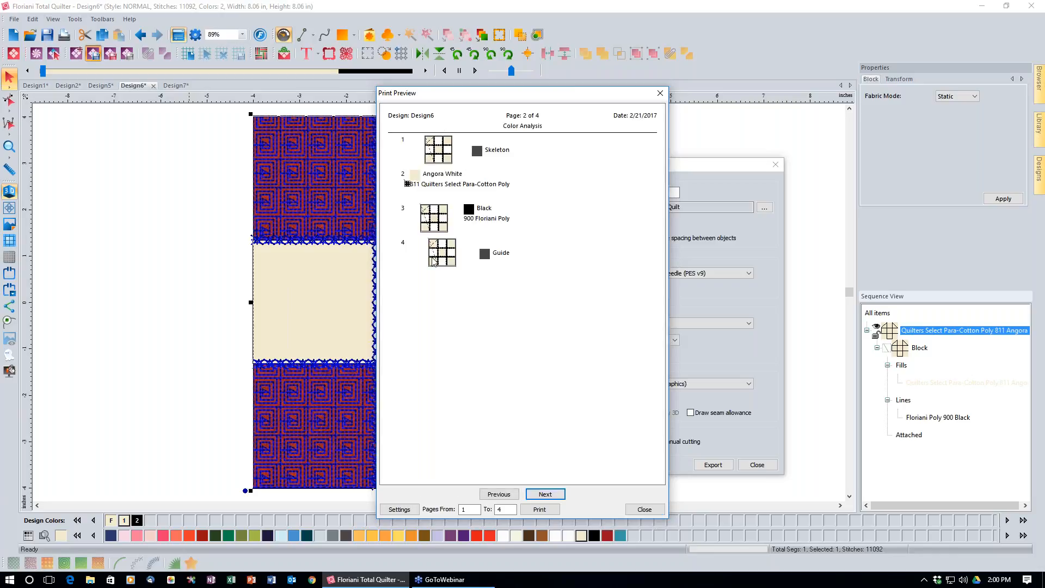
pyautogui.click(562, 493)
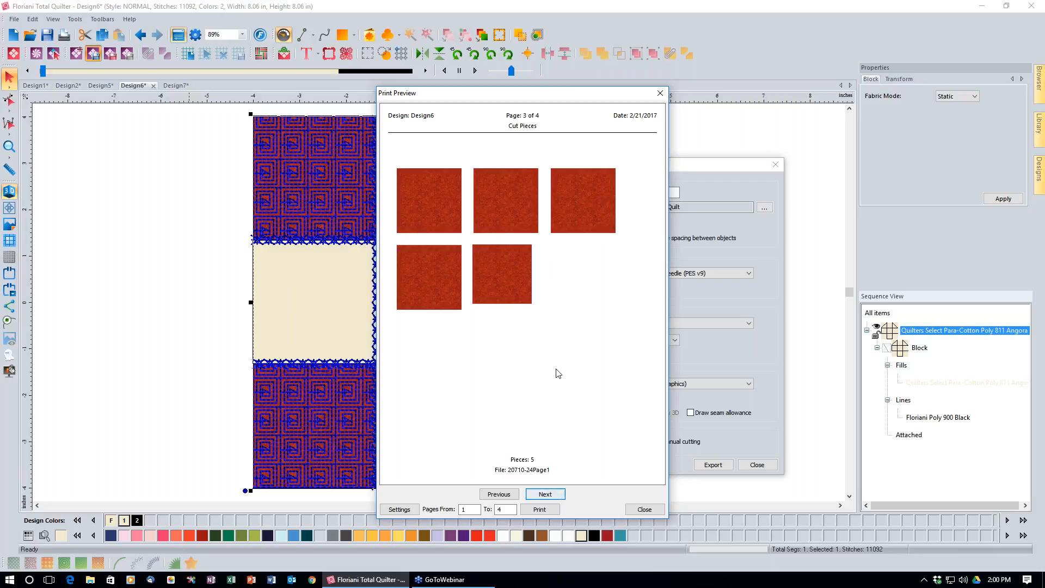
pyautogui.click(557, 494)
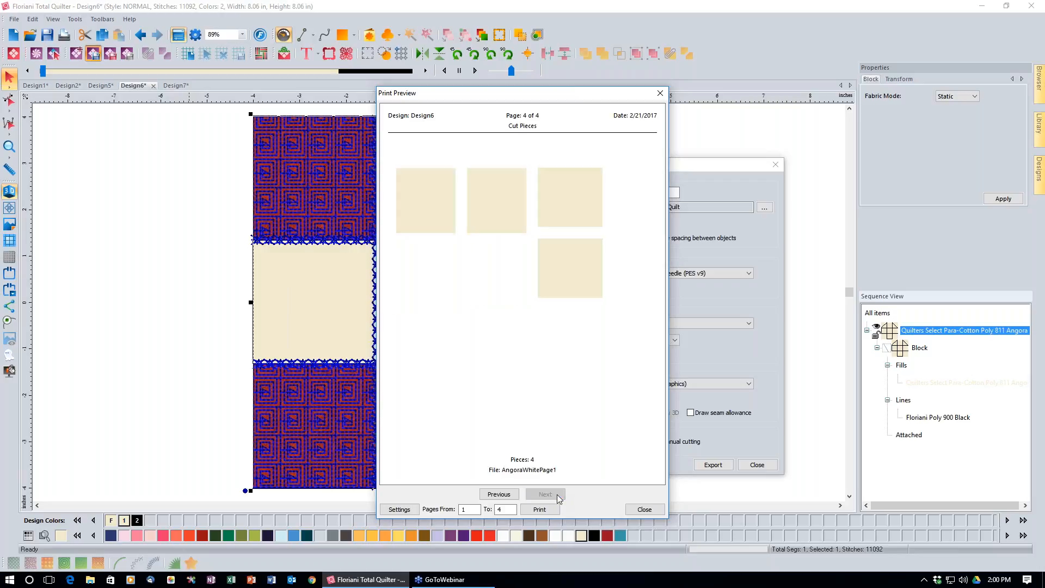
pyautogui.click(643, 510)
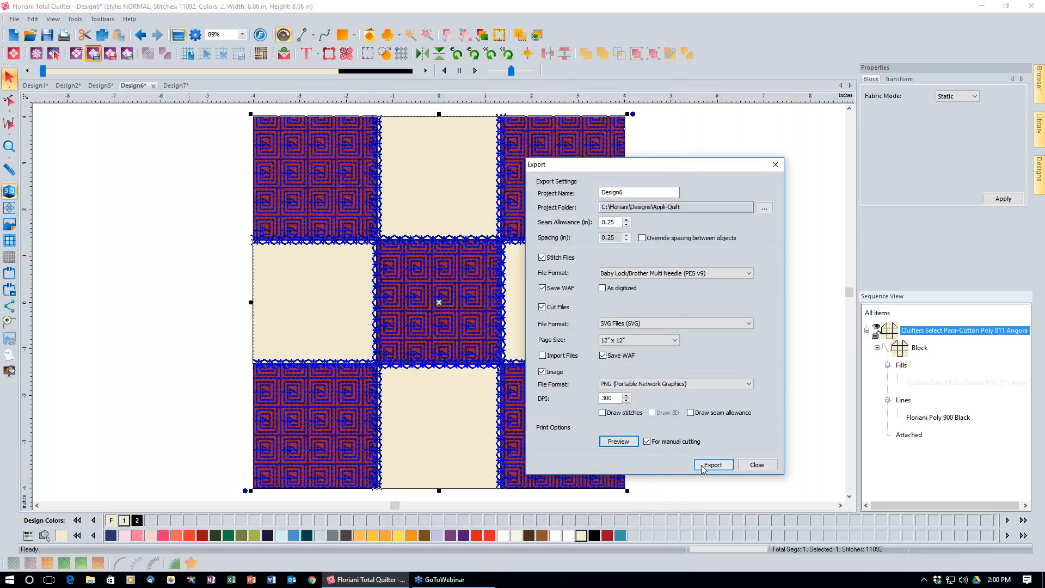
# - Turn on the manual cutting option and page through the print preview to examine the cut-piece templates for each fabric
pyautogui.click(618, 442)
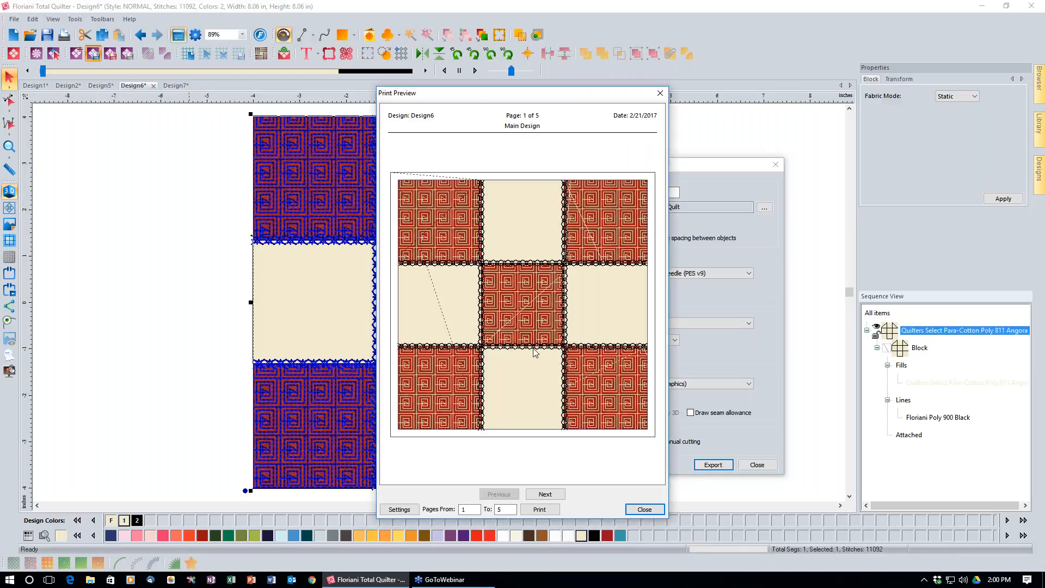
pyautogui.click(545, 494)
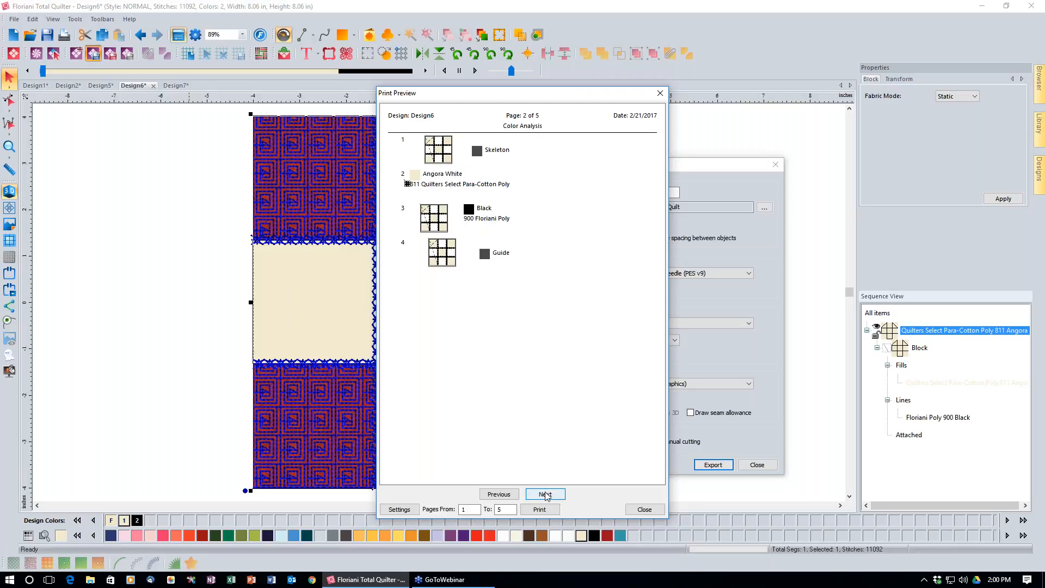
pyautogui.click(545, 494)
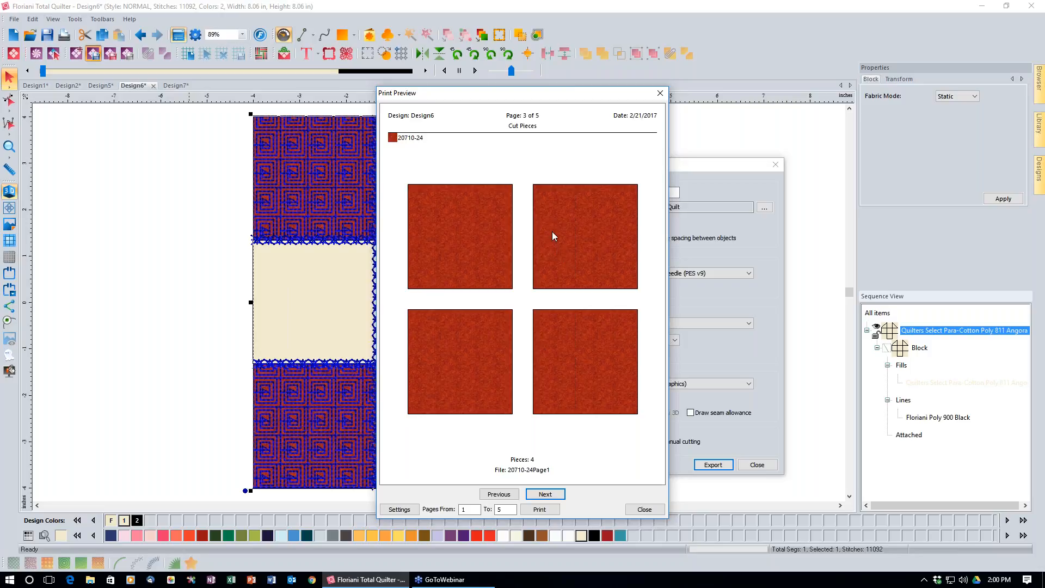
pyautogui.click(545, 494)
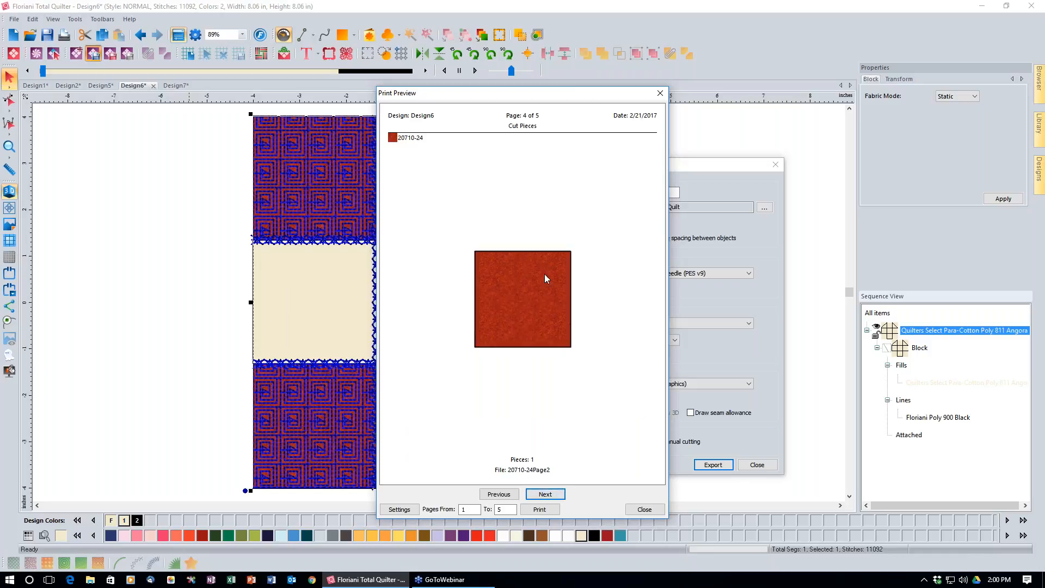
pyautogui.click(496, 494)
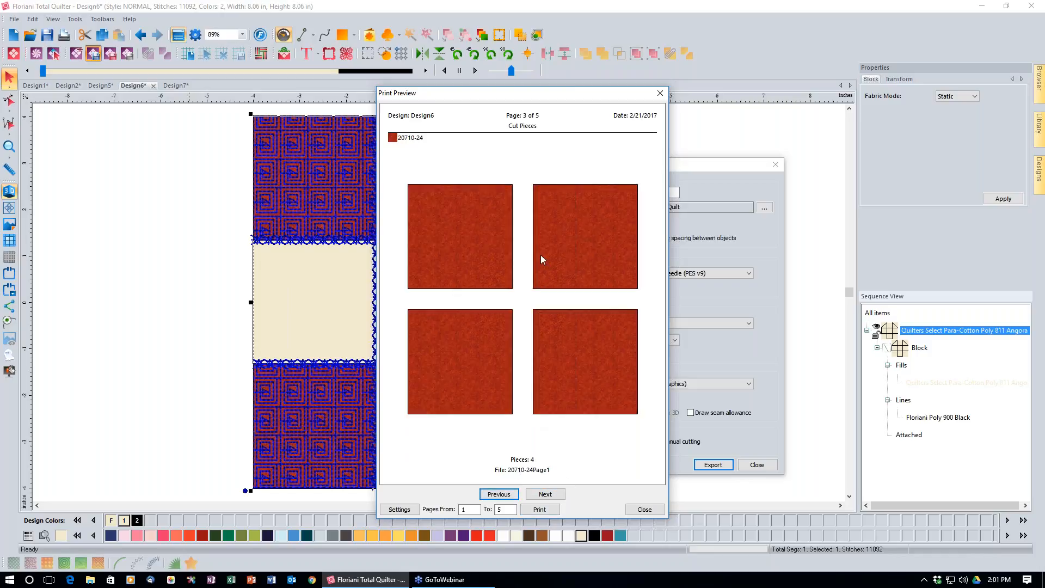
pyautogui.click(549, 495)
pyautogui.click(553, 494)
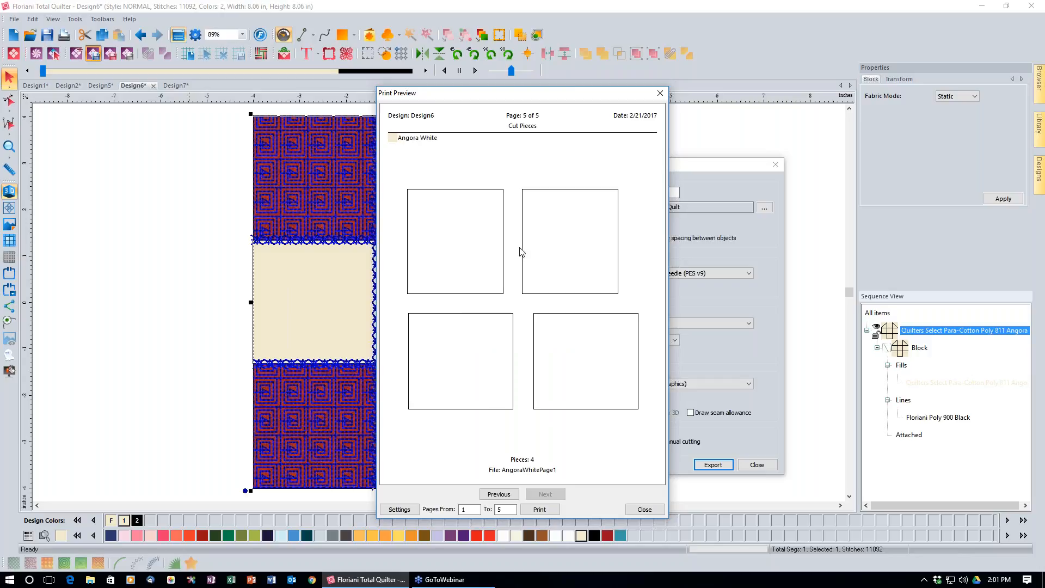
# - Examine the print setup and the printer's advanced scaling properties, and leave both without changes
pyautogui.click(400, 510)
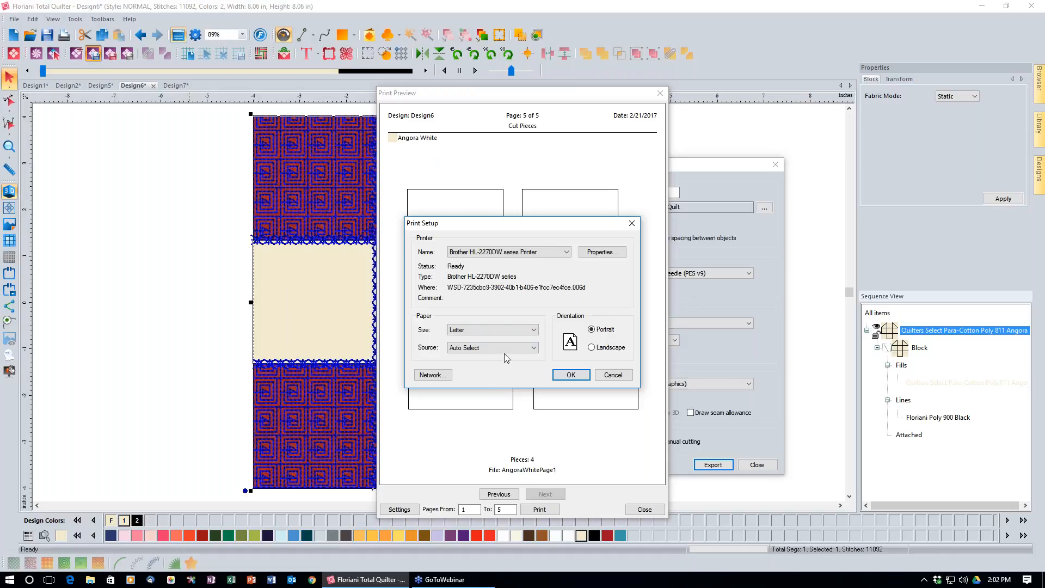
pyautogui.click(597, 255)
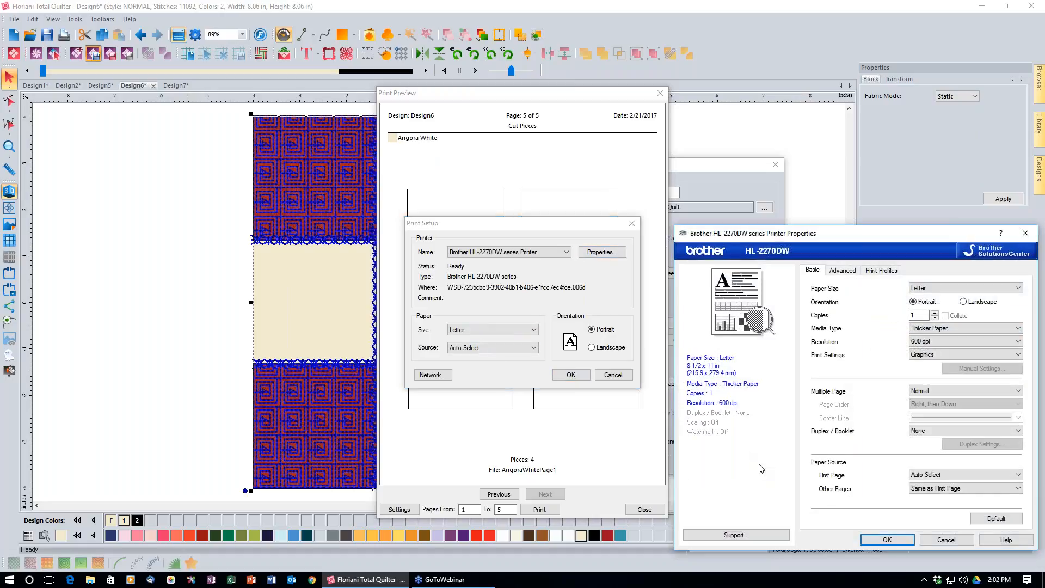
pyautogui.click(843, 271)
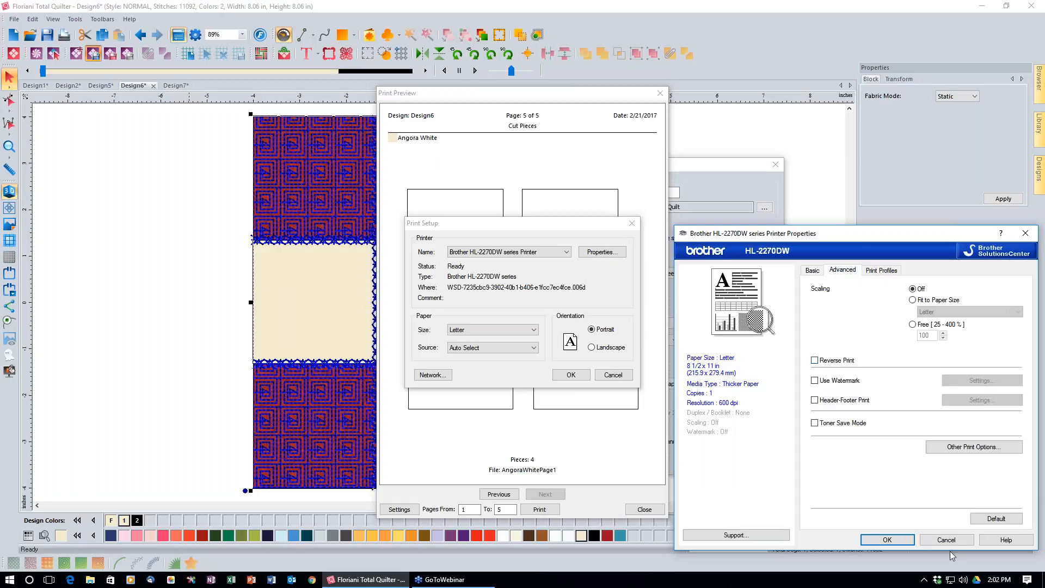
pyautogui.click(938, 540)
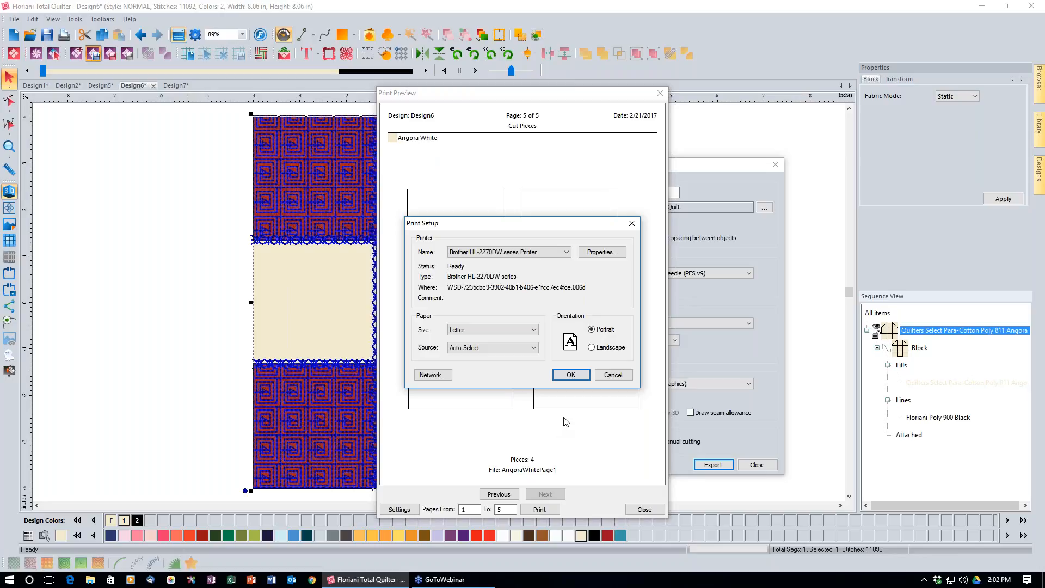
pyautogui.click(614, 375)
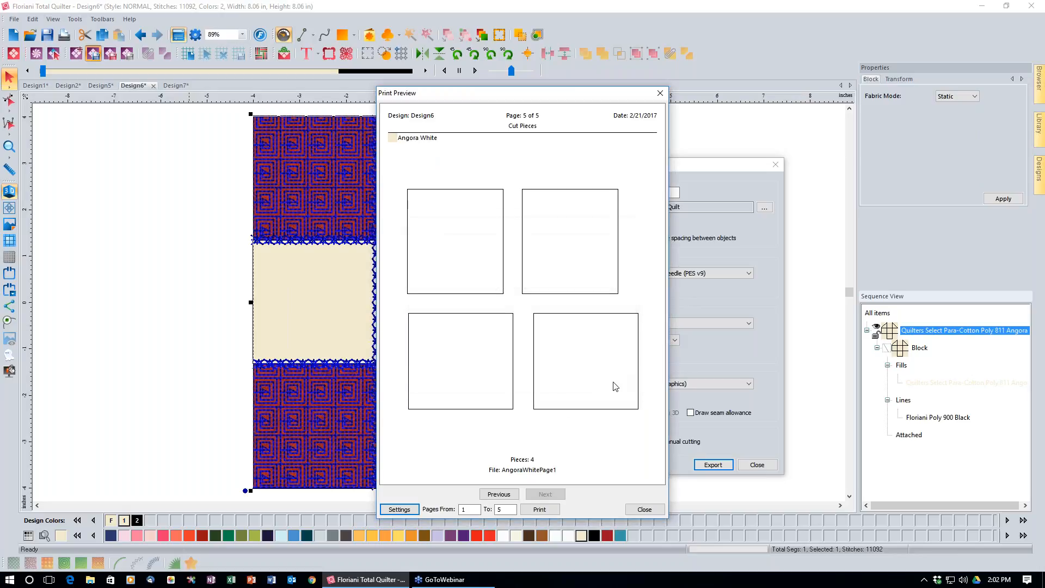
# - Close the print preview, turn off manual cutting, and leave the export settings without exporting
pyautogui.click(644, 510)
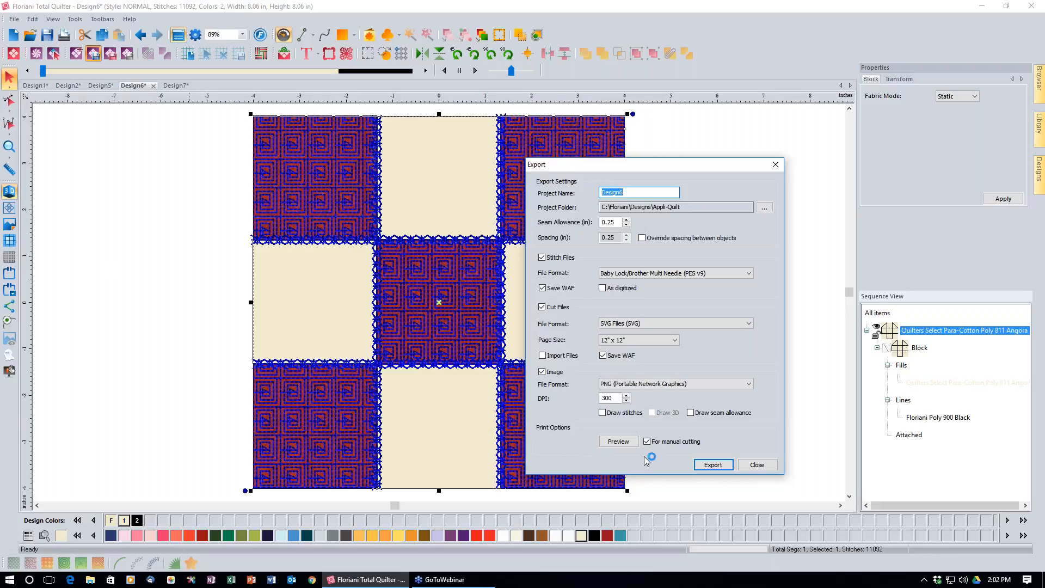
pyautogui.click(655, 441)
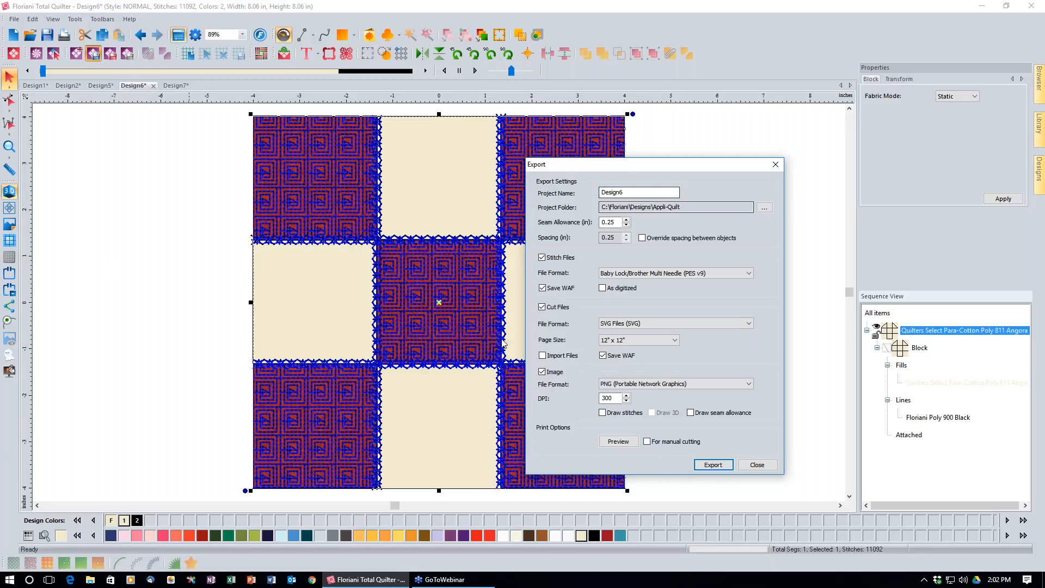
pyautogui.click(752, 467)
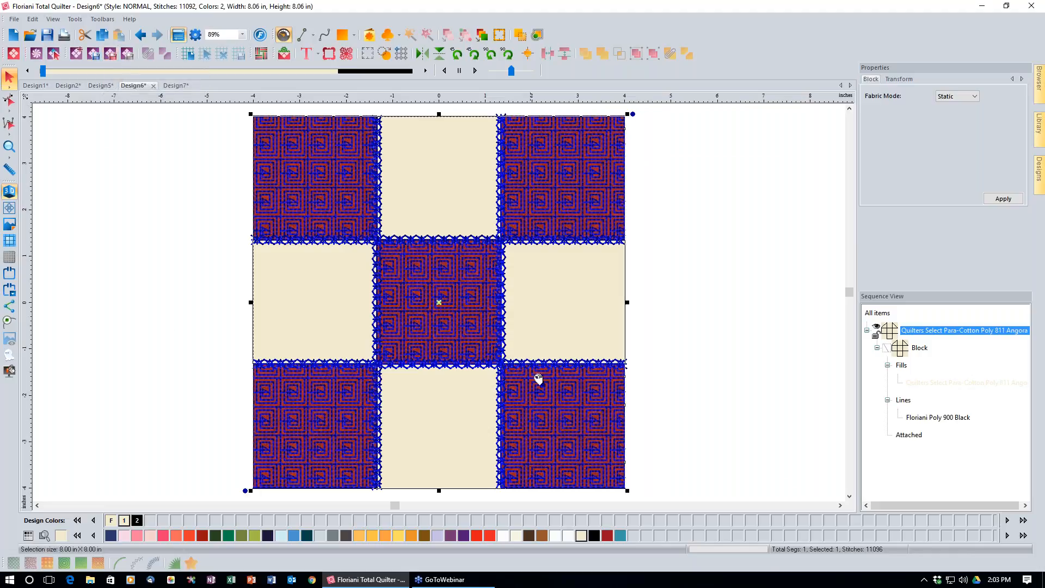
# - Recolor the nine-patch block's texture fill stitching to the dark red Quilters Select Para-Cotton Poly 1586 thread and clear the color selection
pyautogui.click(683, 250)
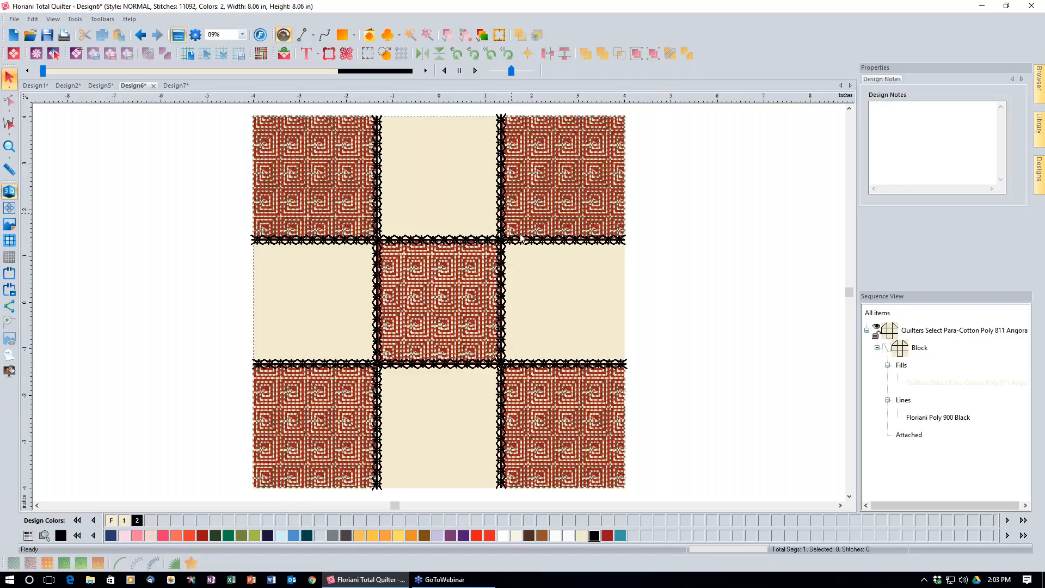
pyautogui.click(935, 388)
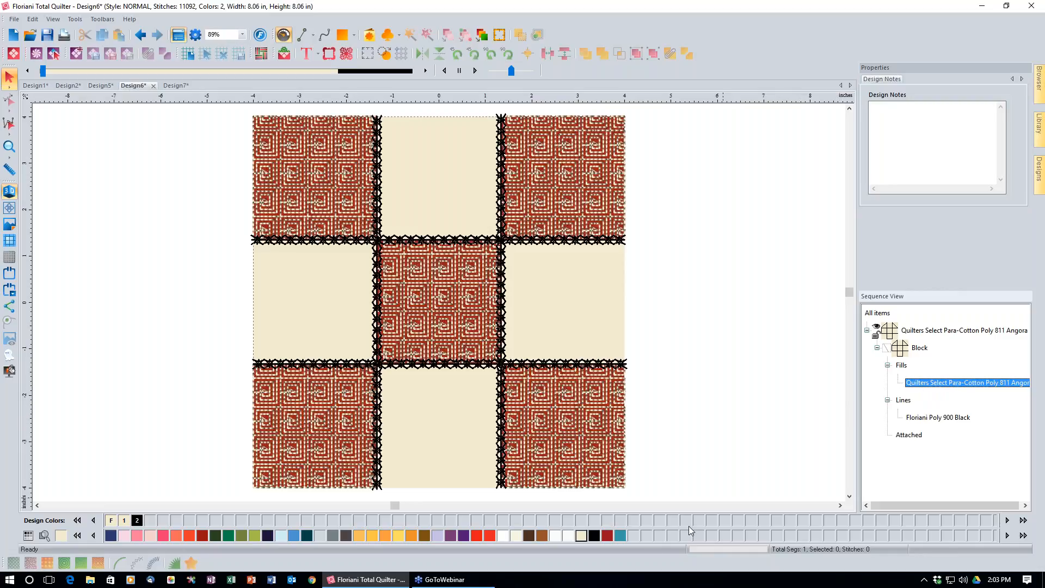
pyautogui.click(608, 536)
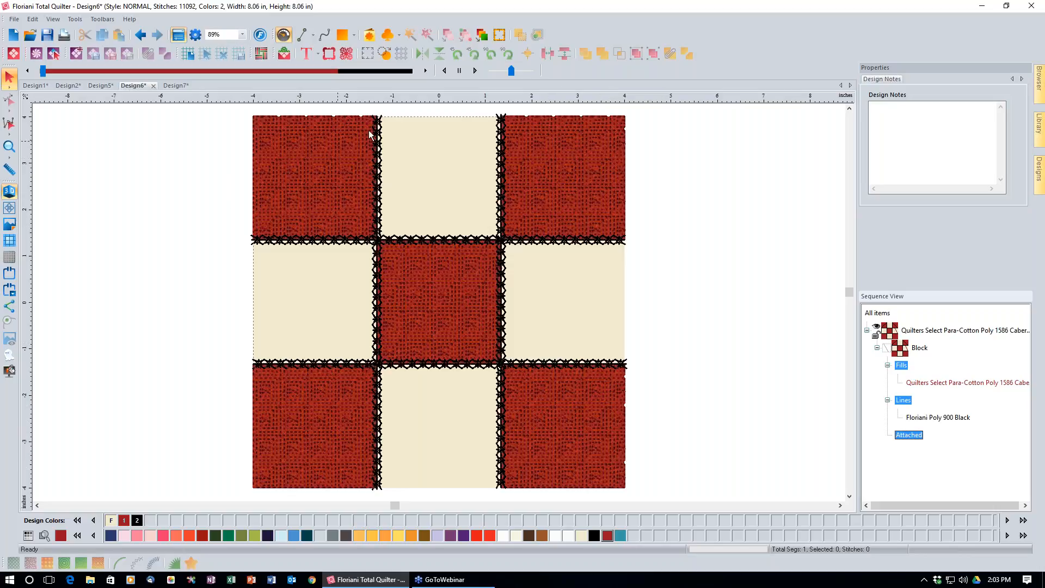
pyautogui.click(704, 386)
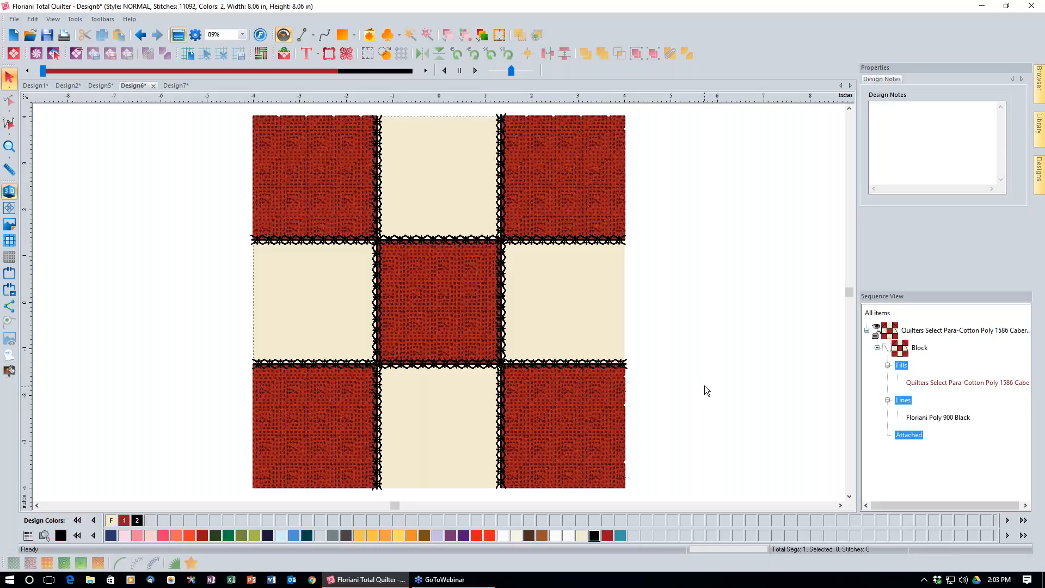
# - Use Select Block Area to copy the cream fabric from the nine-patch block's top middle patch
pyautogui.click(53, 53)
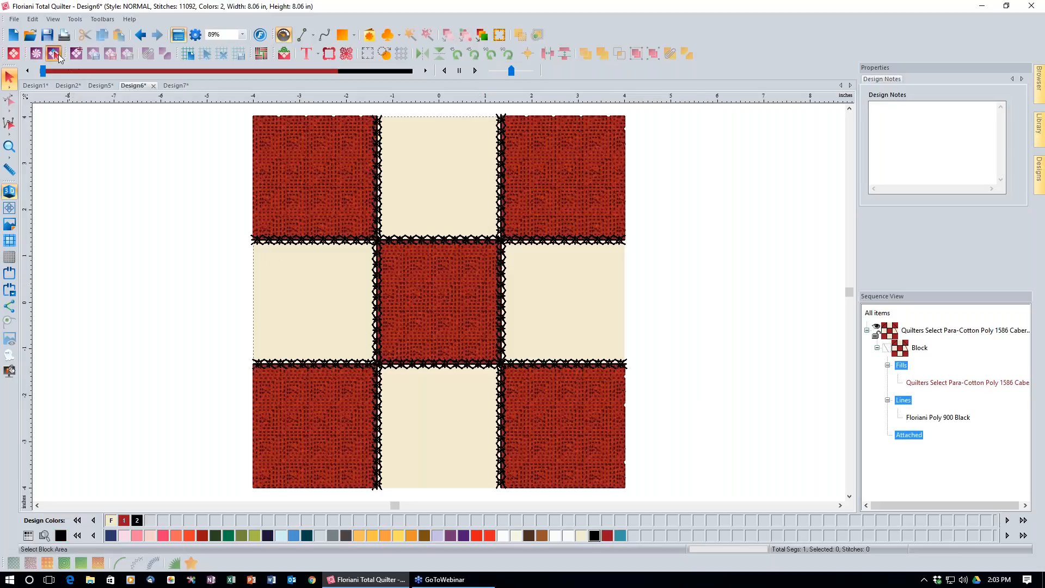
pyautogui.click(314, 177)
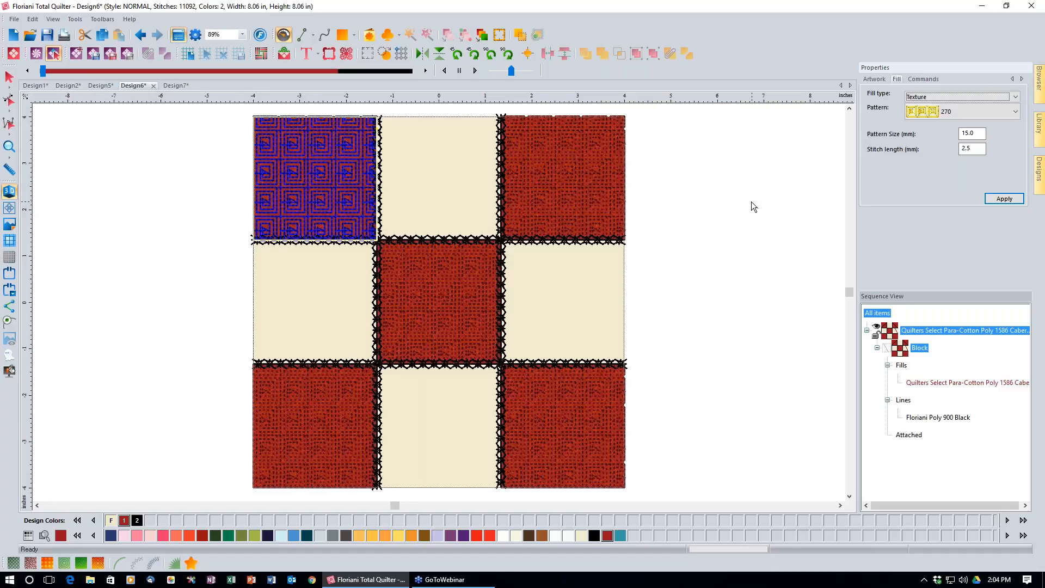
pyautogui.click(424, 185)
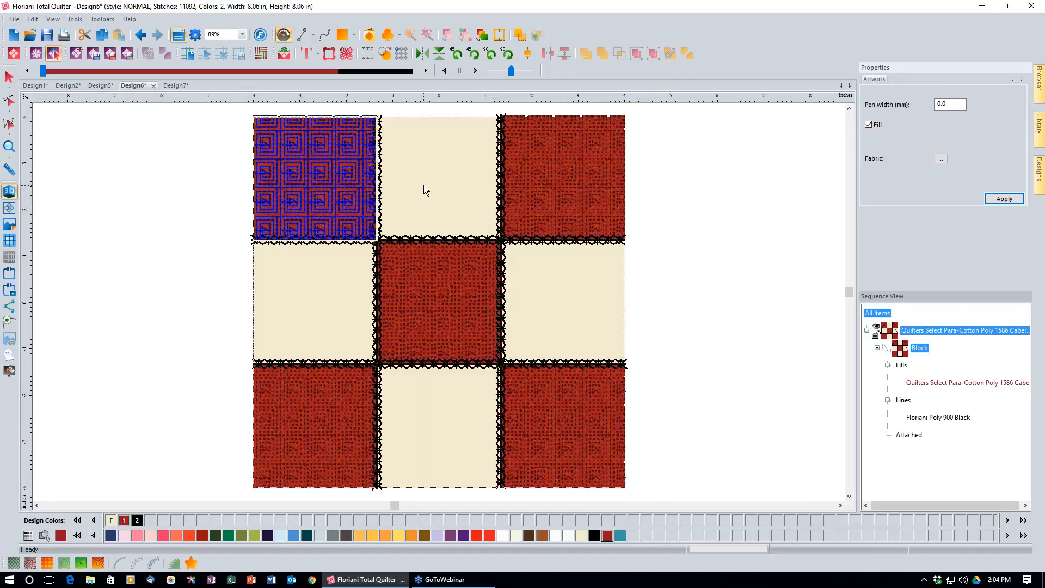
pyautogui.rightClick(425, 184)
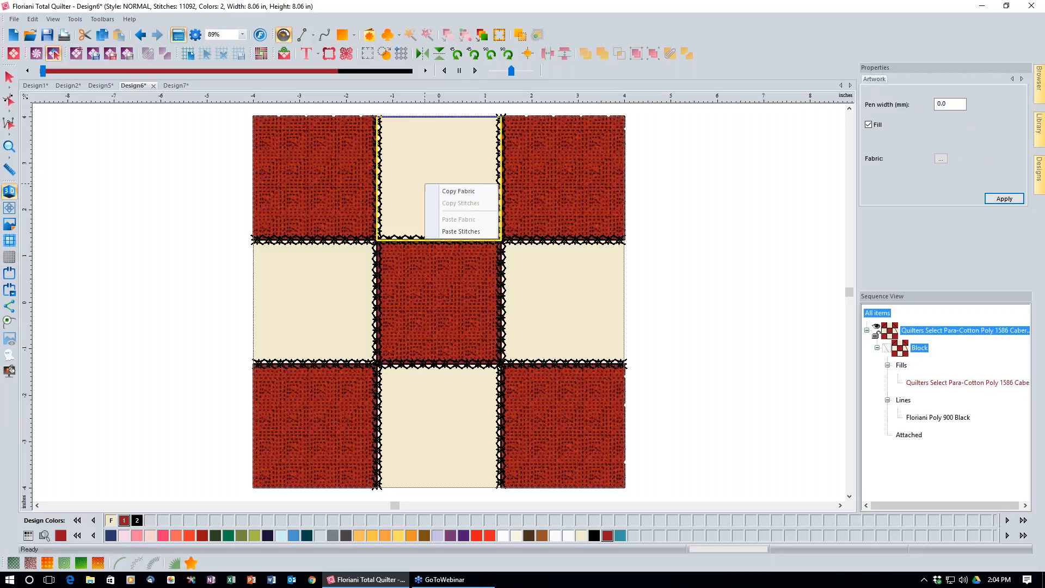
pyautogui.click(432, 189)
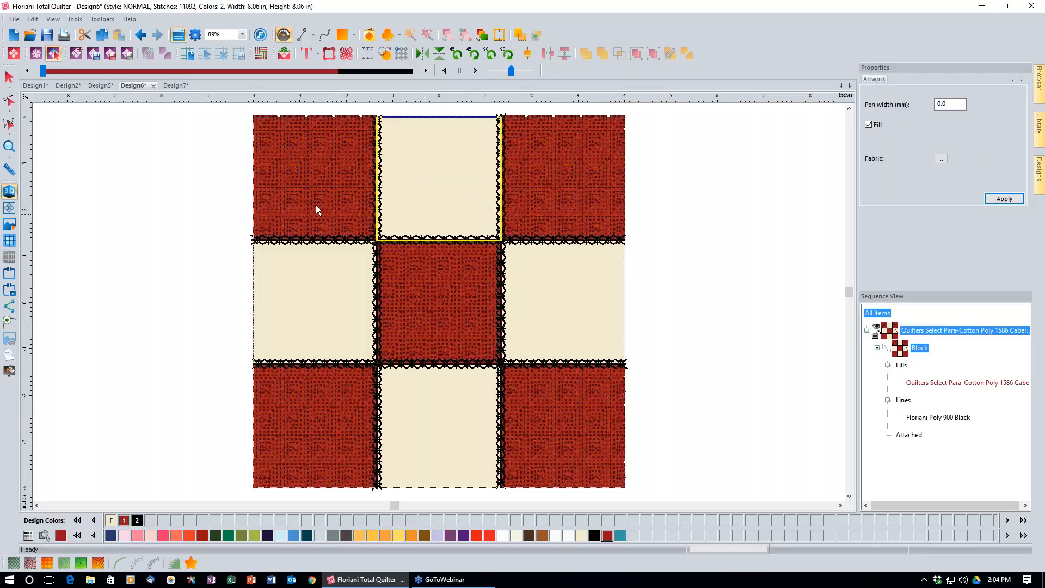
# - Paste the copied cream fabric onto the four corner patches and the center patch, and clear the selection
pyautogui.click(299, 171)
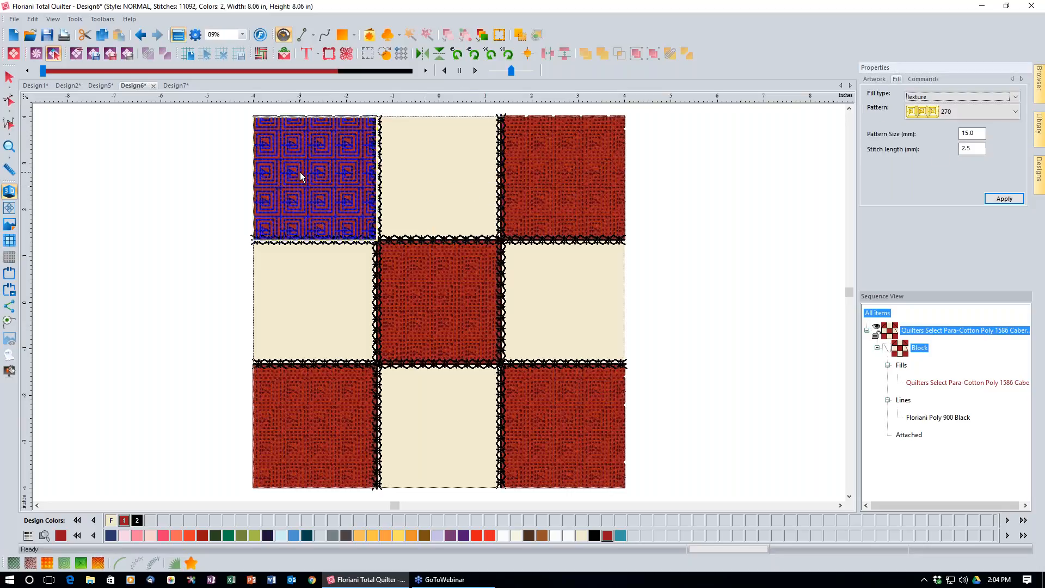
pyautogui.click(576, 159)
pyautogui.click(448, 293)
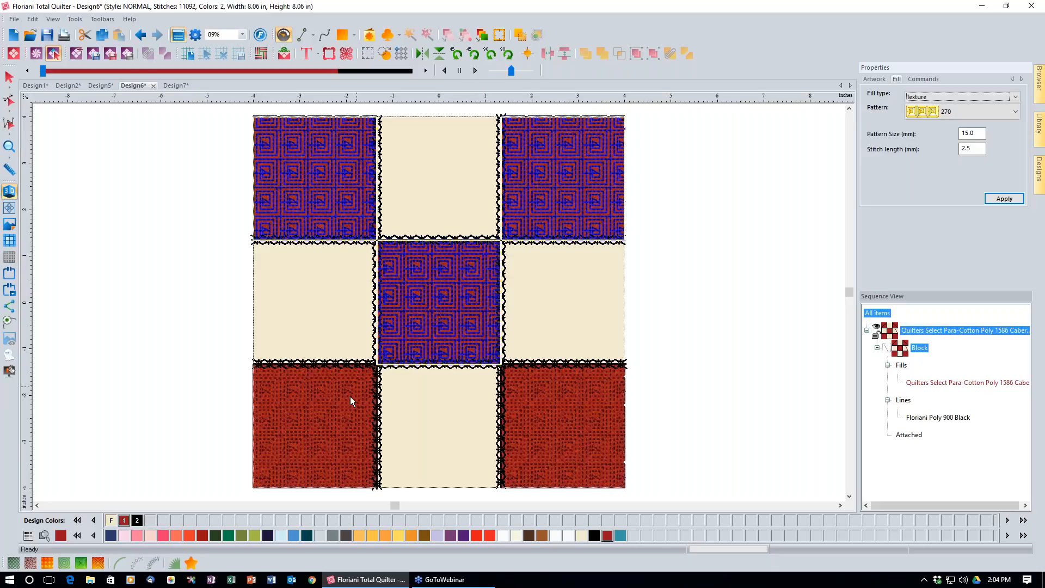
pyautogui.click(351, 397)
pyautogui.click(550, 410)
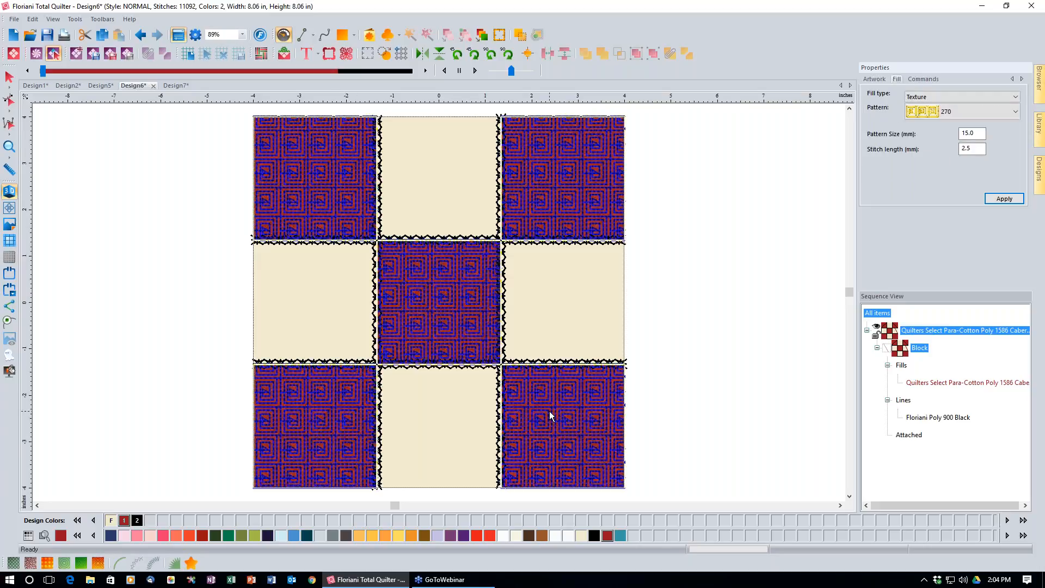
pyautogui.rightClick(550, 411)
pyautogui.click(582, 448)
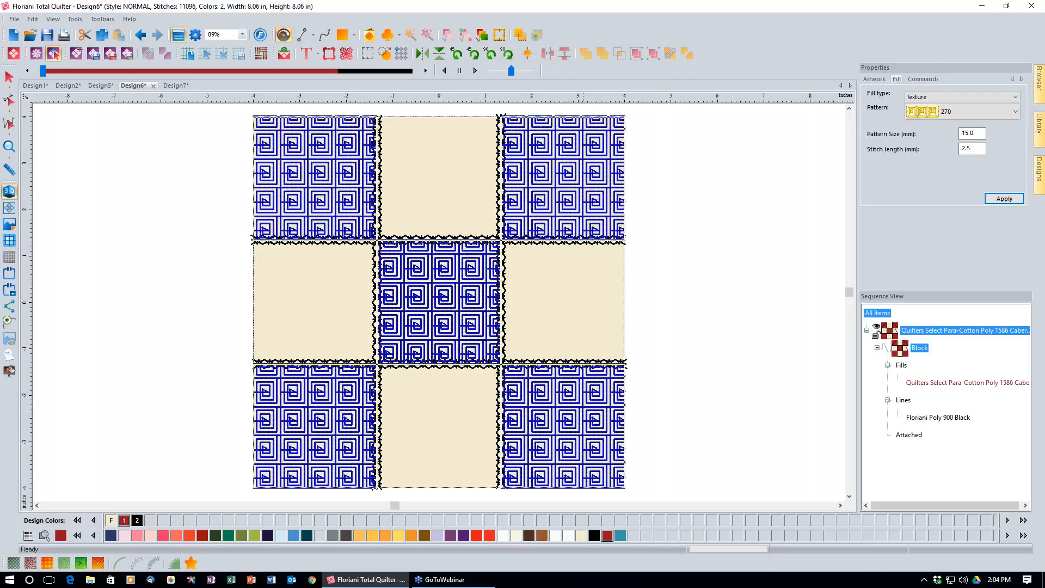
pyautogui.click(764, 396)
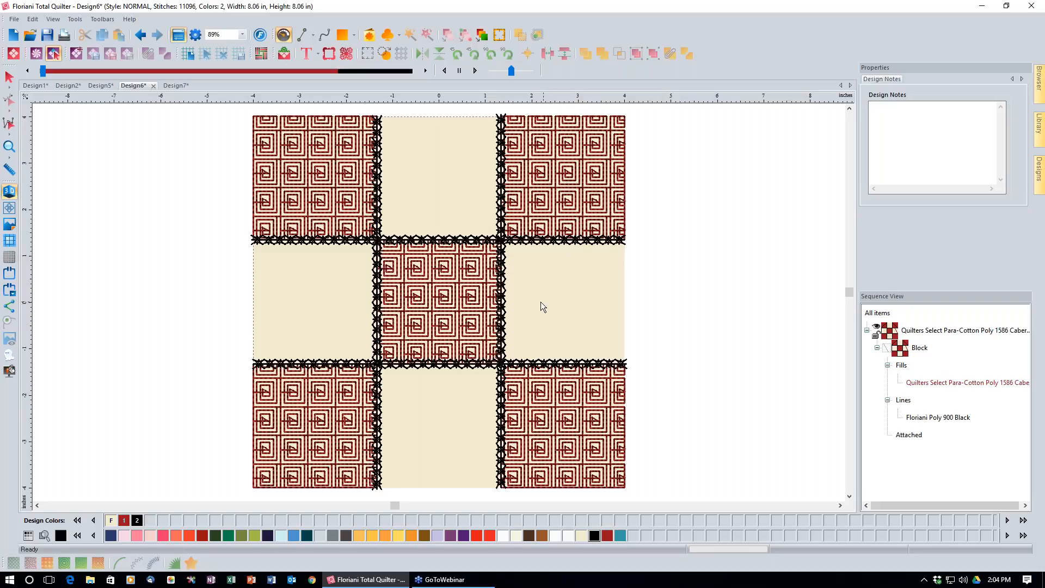
# - Convert the four AQ18 binding motif lines between the patches to single run stitching
pyautogui.click(349, 242)
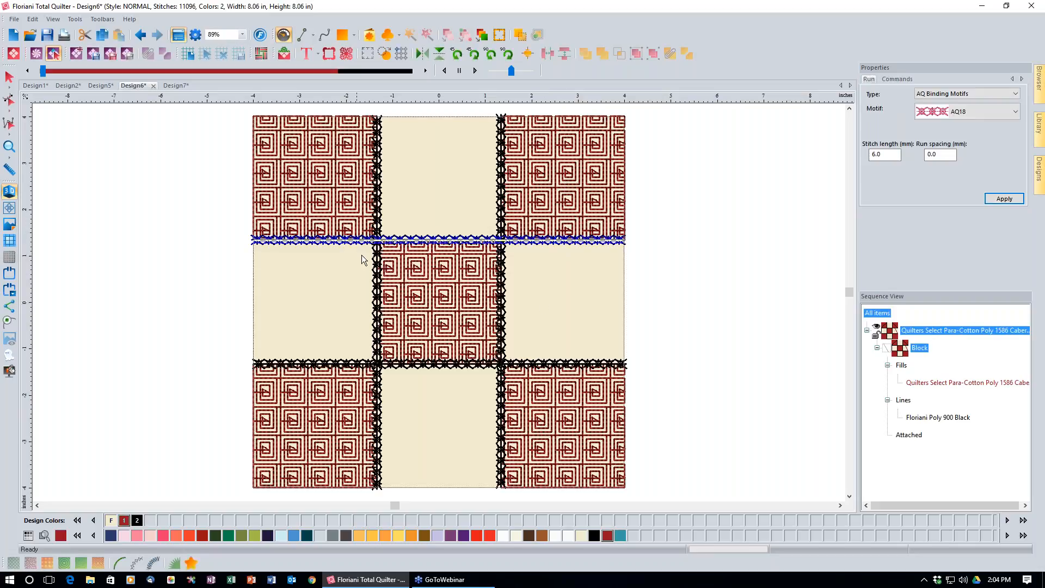
pyautogui.keyDown('ctrl'); pyautogui.click(379, 316); pyautogui.keyUp('ctrl')
pyautogui.keyDown('ctrl'); pyautogui.click(341, 364); pyautogui.keyUp('ctrl')
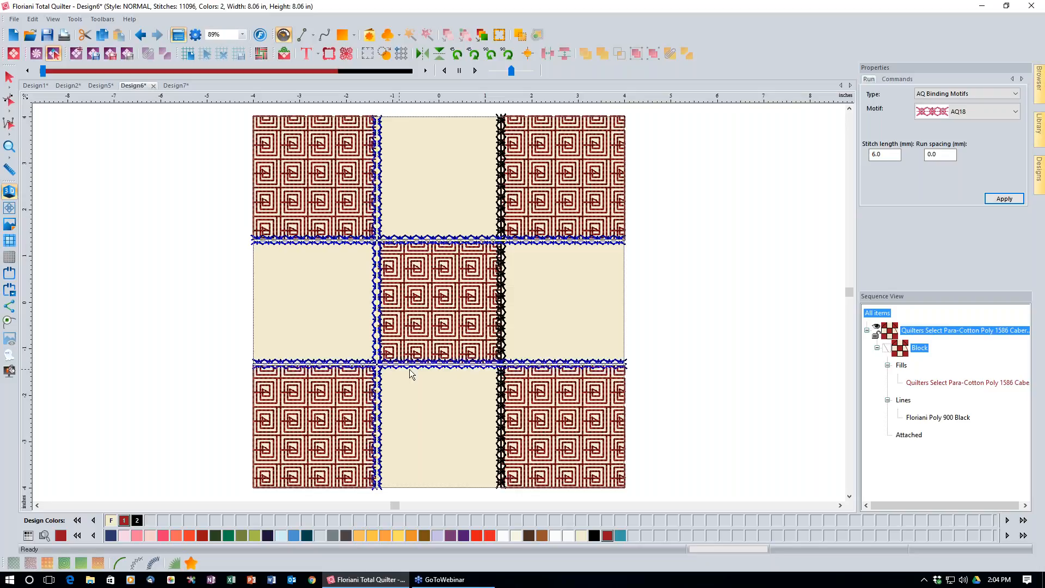
pyautogui.keyDown('ctrl'); pyautogui.click(501, 298); pyautogui.keyUp('ctrl')
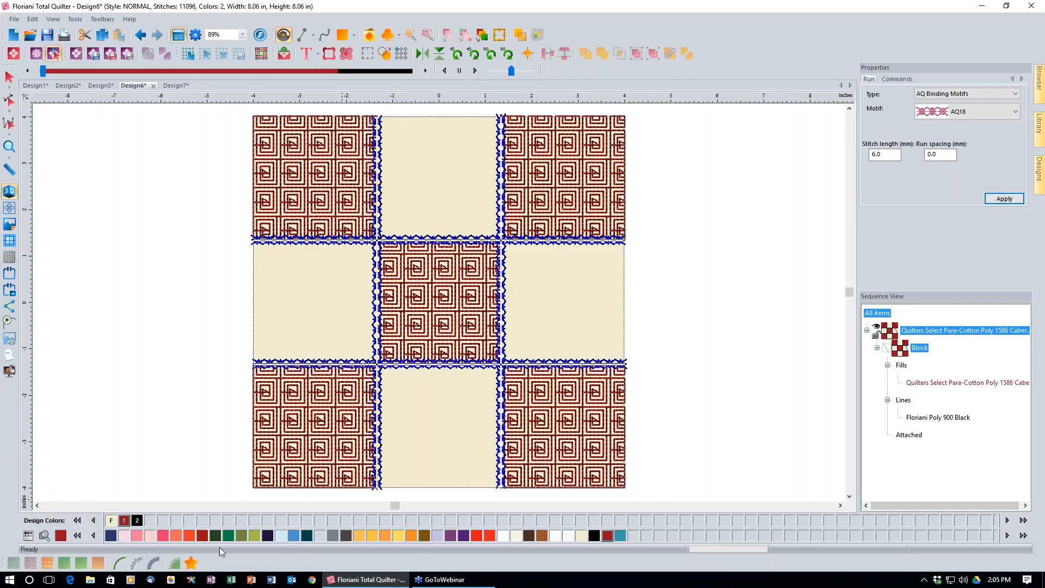
pyautogui.click(119, 565)
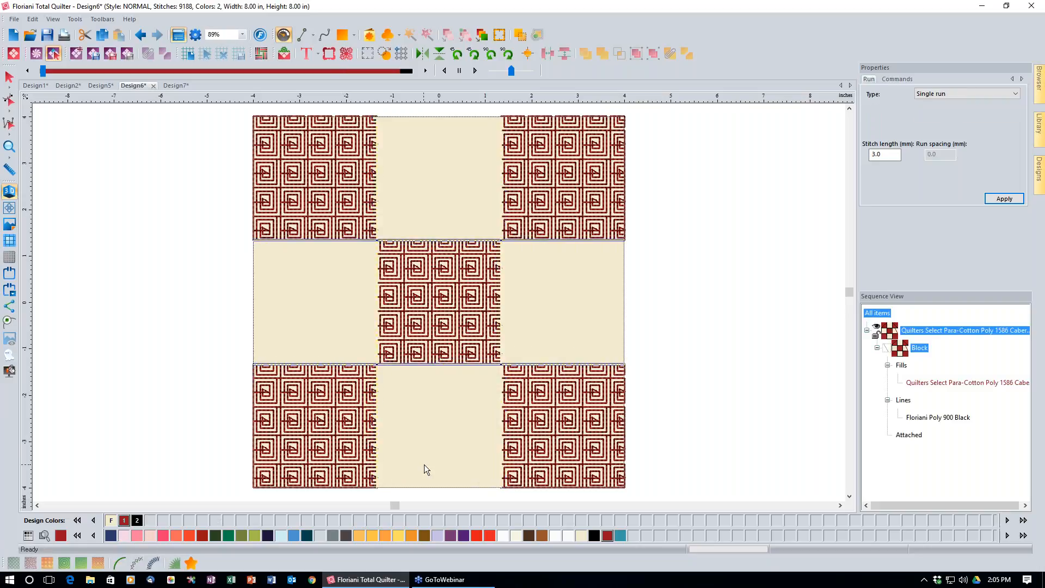
pyautogui.rightClick(607, 536)
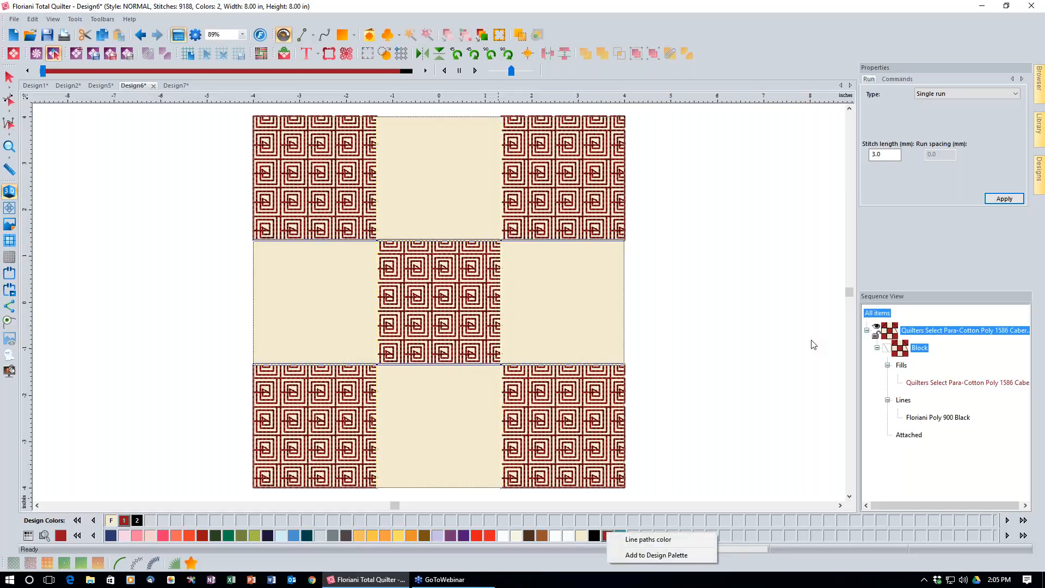
pyautogui.click(314, 370)
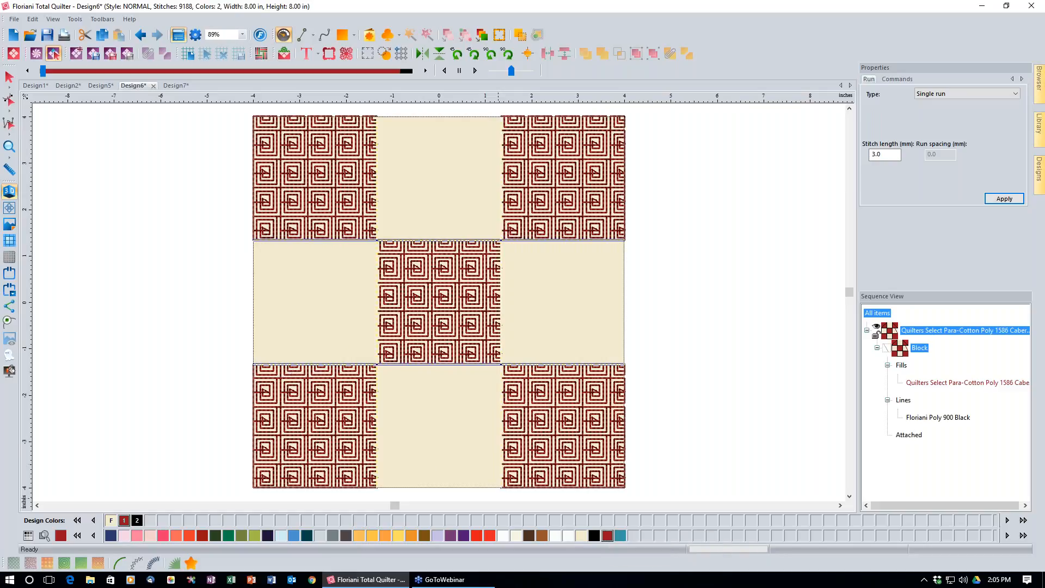
pyautogui.click(592, 262)
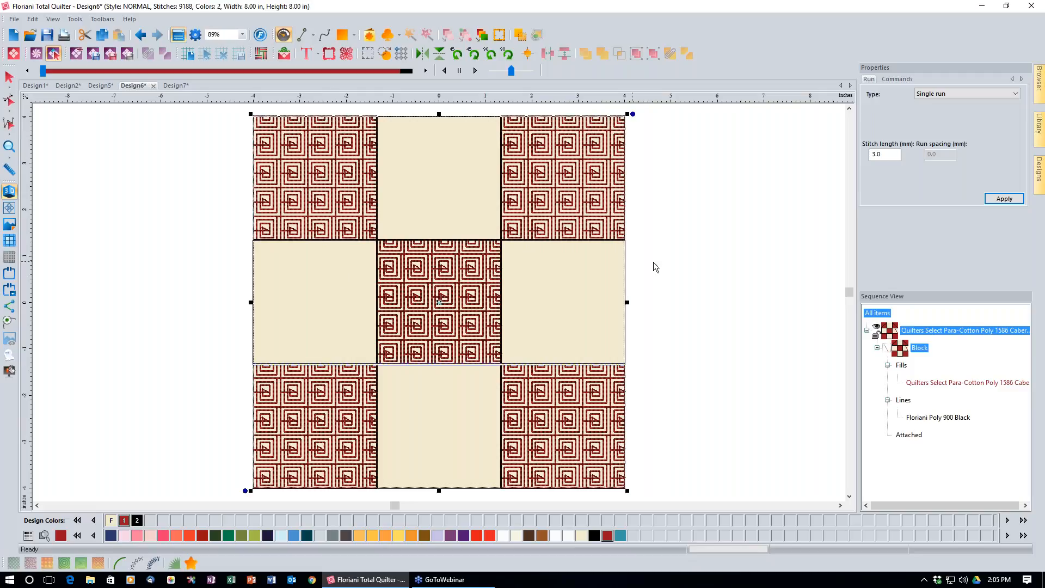
# - Recolor the block's black line stitching to the dark red Quilters Select Para-Cotton Poly 1586 thread and clear the selection
pyautogui.click(937, 417)
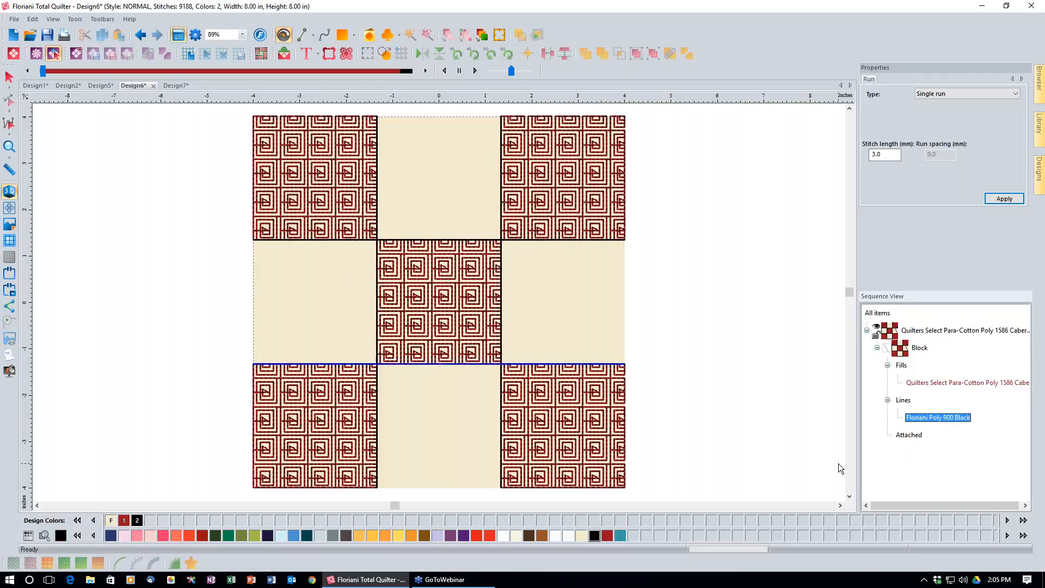
pyautogui.click(607, 535)
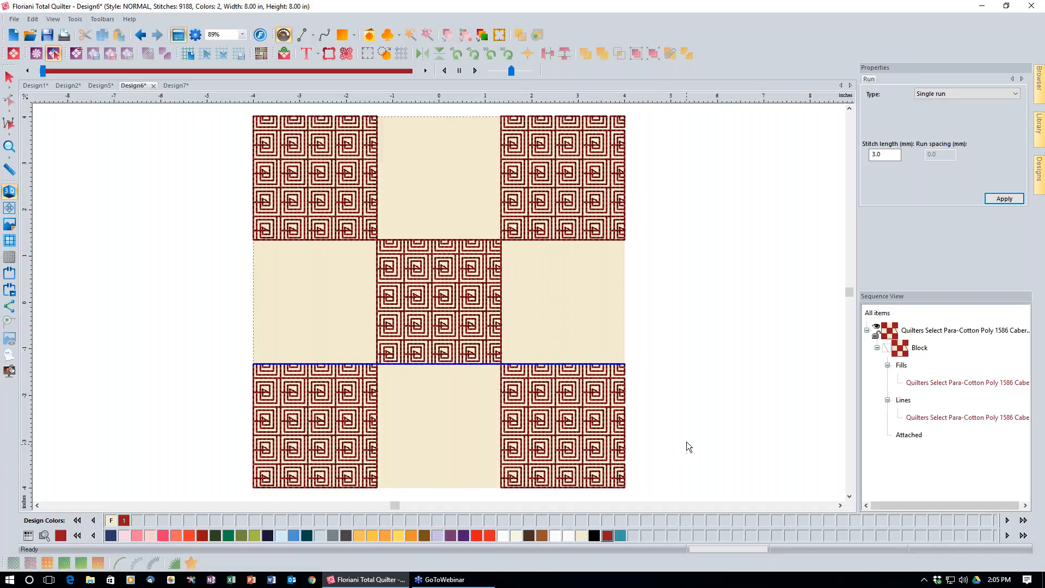
pyautogui.click(9, 77)
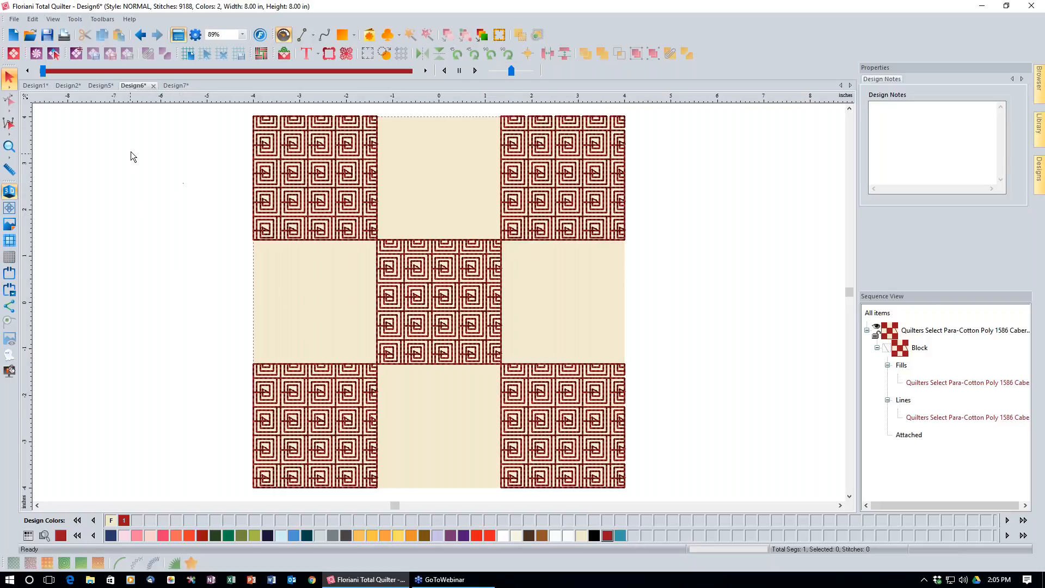
# - Examine both pages of the whole block's export print preview, and leave the export settings without exporting
pyautogui.click(933, 329)
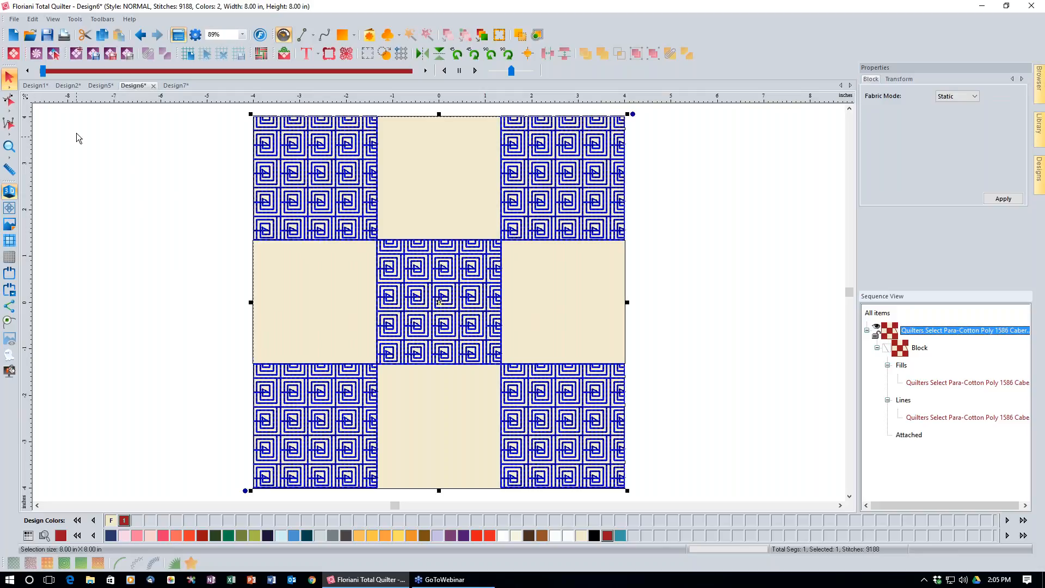
pyautogui.click(110, 53)
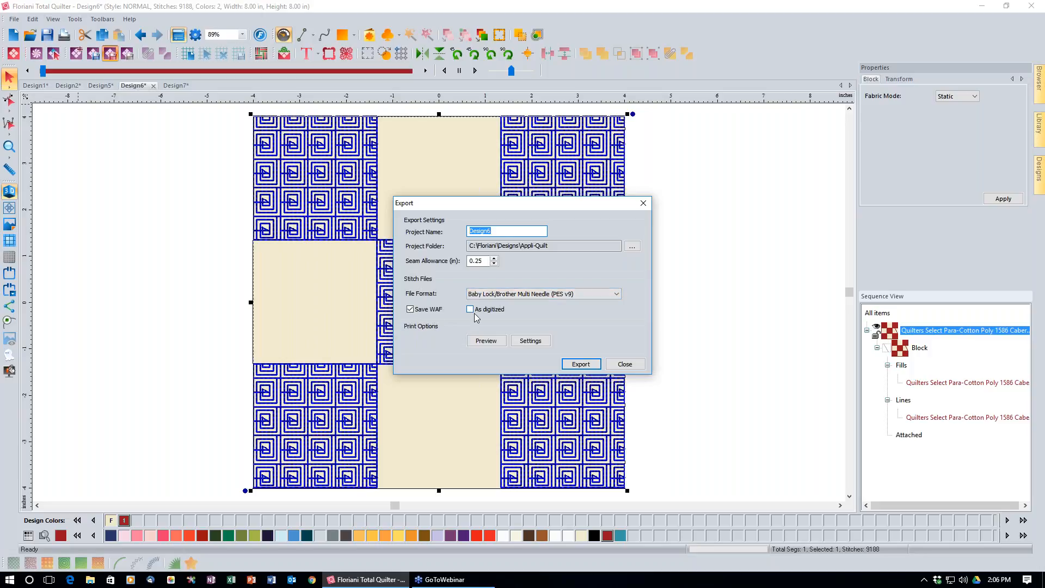
pyautogui.click(481, 343)
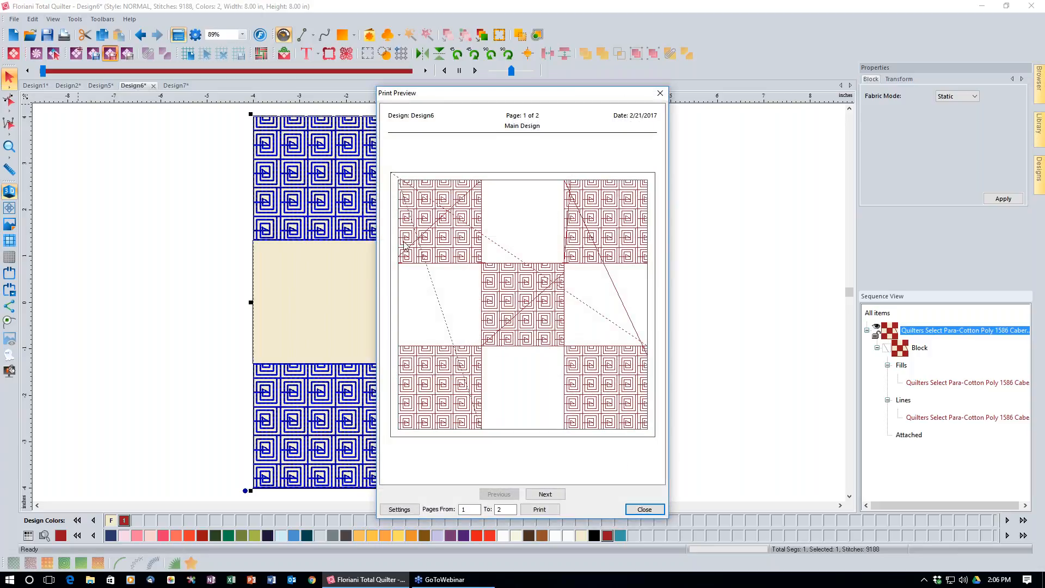
pyautogui.click(545, 494)
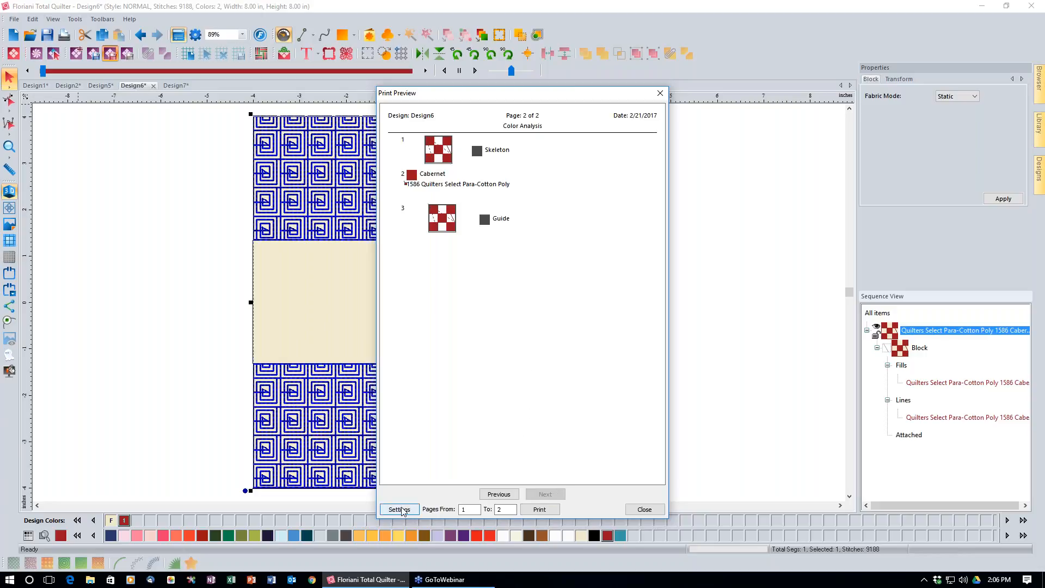
pyautogui.click(497, 493)
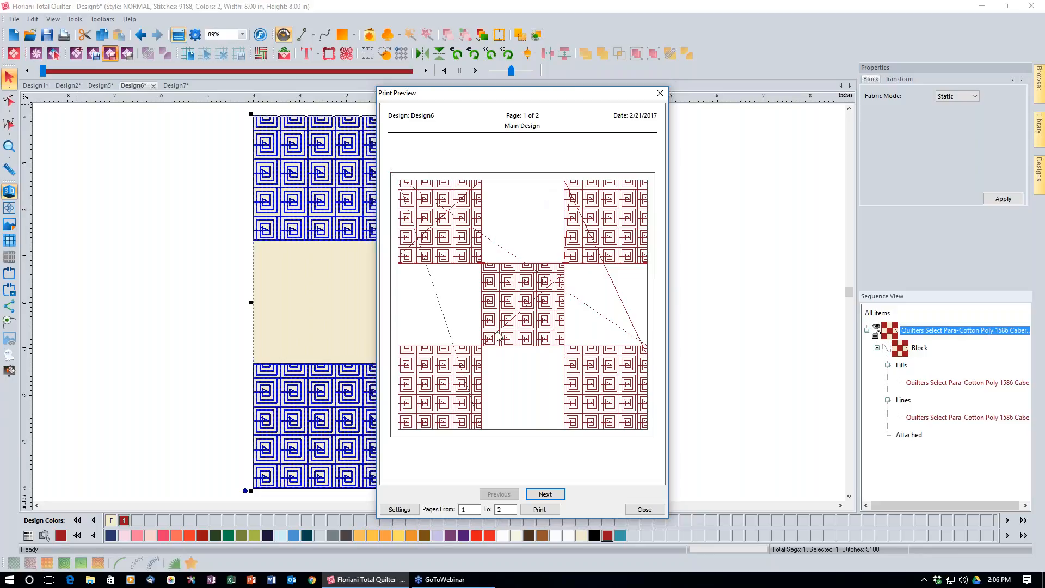
pyautogui.click(630, 510)
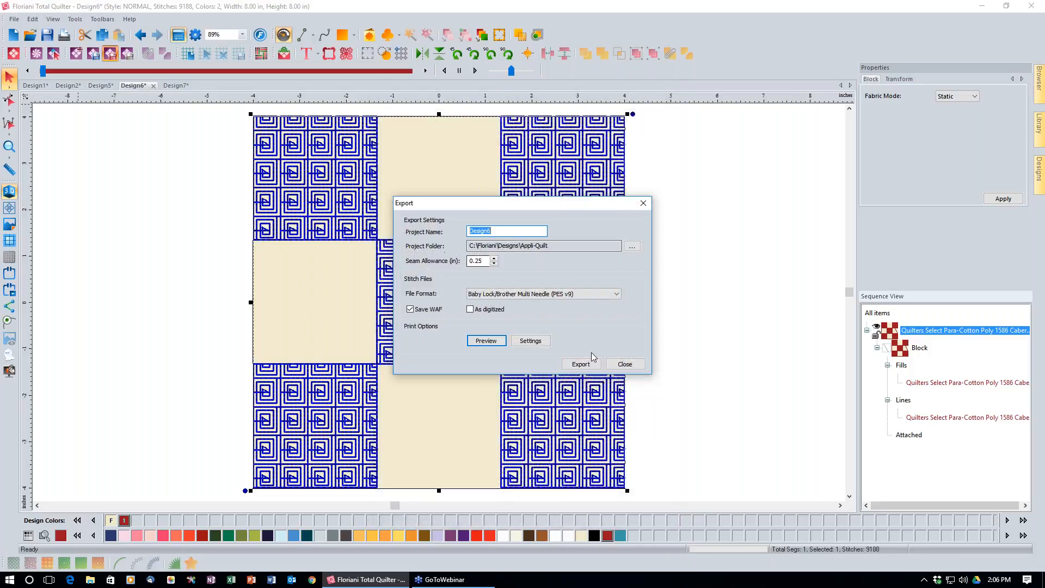
pyautogui.click(621, 368)
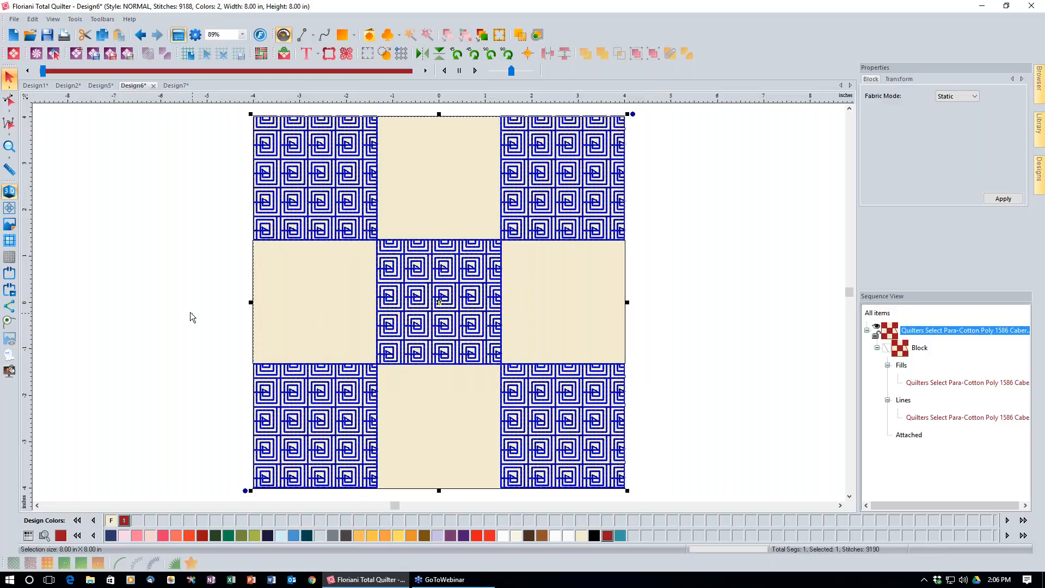
# - Start a new design and add an 8 by 8 inch red and cream nine-patch Appliquilt block
pyautogui.click(13, 36)
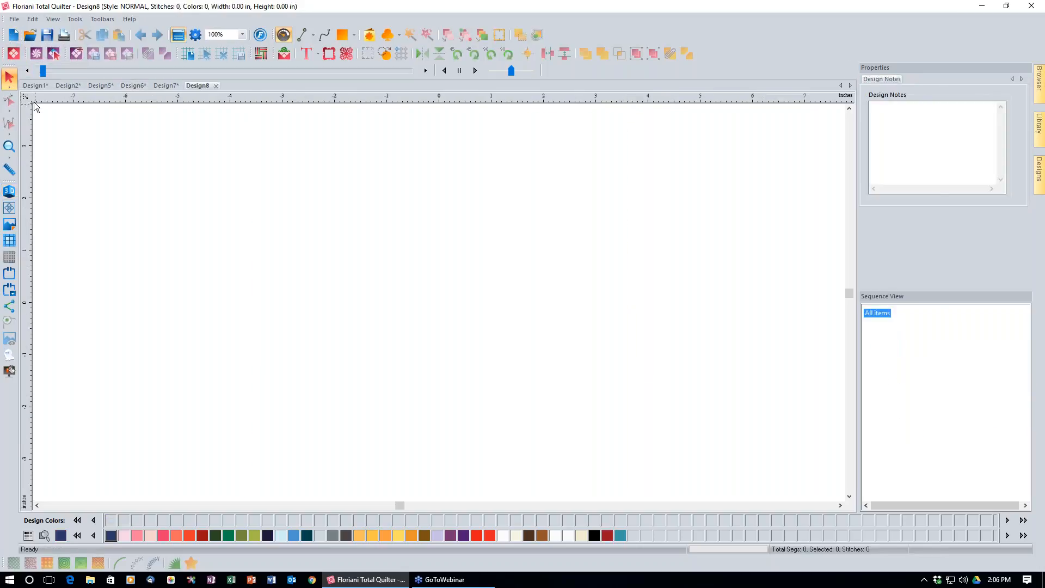
pyautogui.click(36, 53)
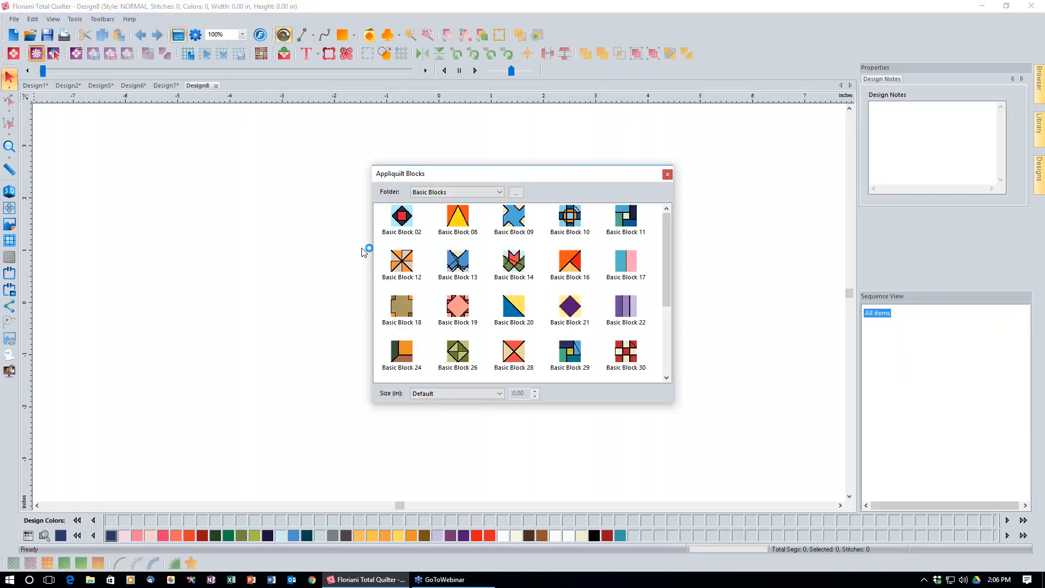
pyautogui.doubleClick(607, 352)
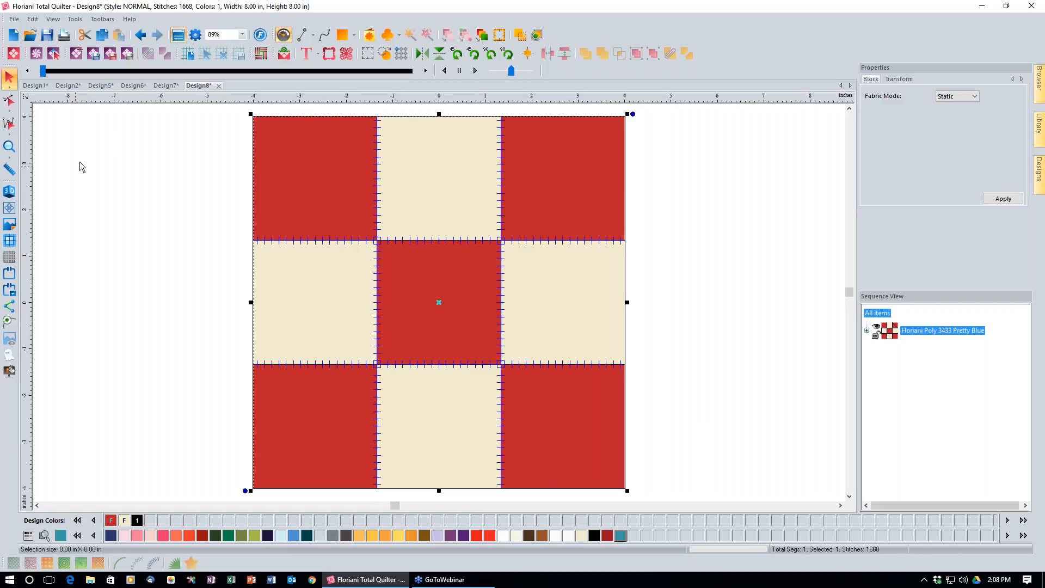
# - Open the new block's stitch and cut file export settings and keep red as the background fabric
pyautogui.click(127, 55)
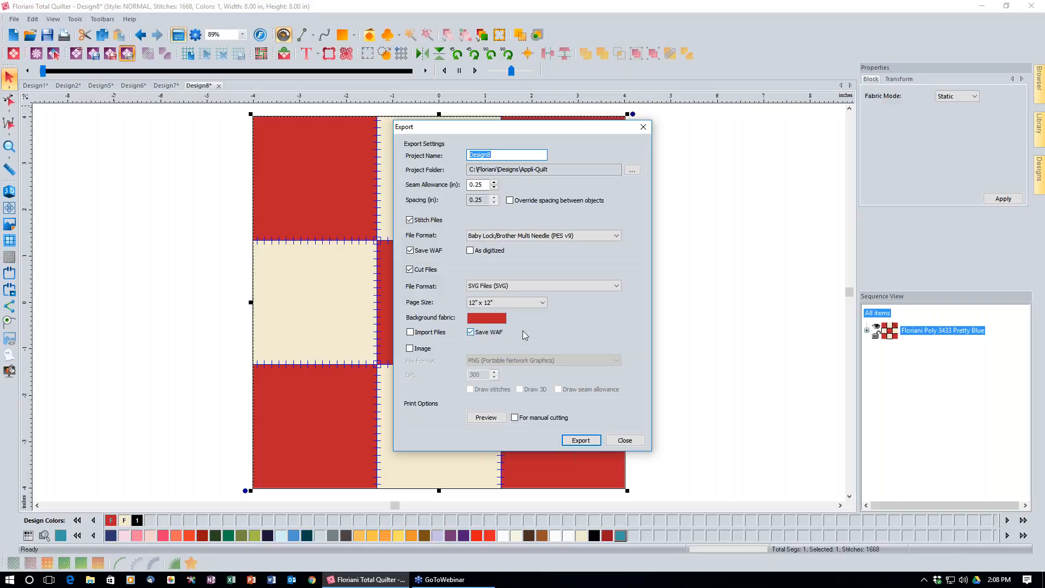
pyautogui.click(493, 321)
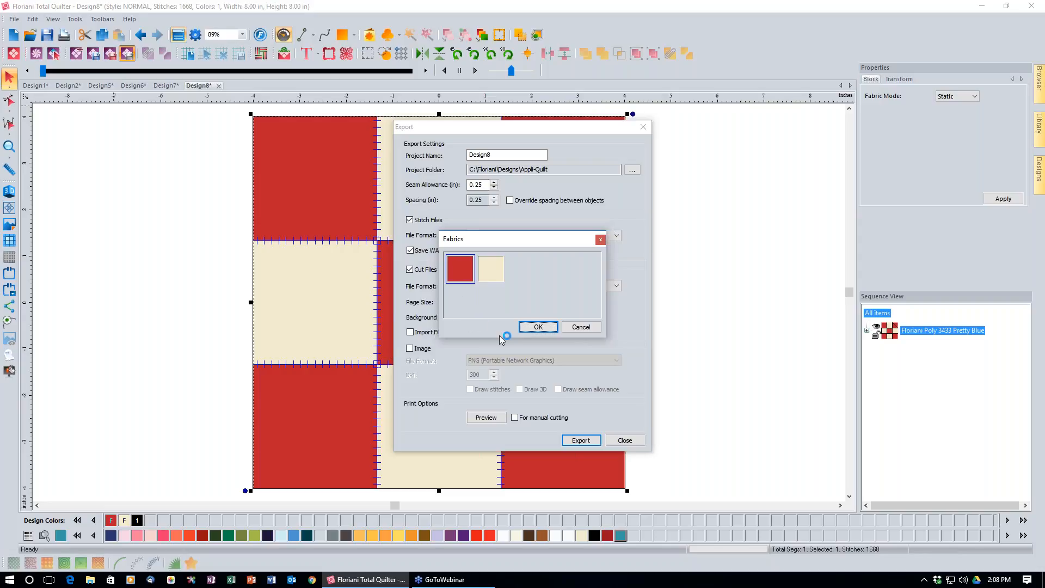
pyautogui.click(538, 326)
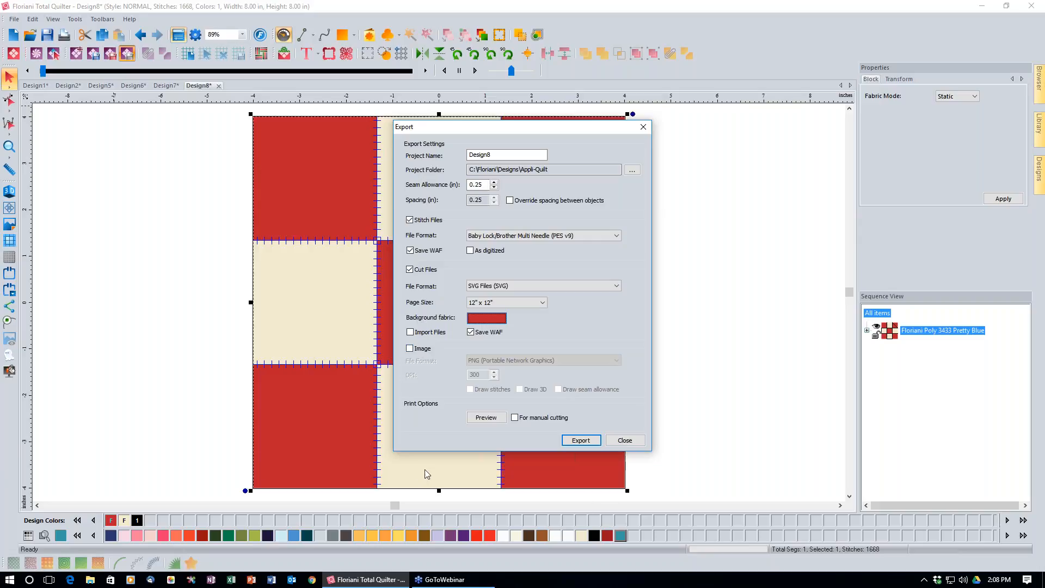
# - Examine every page of the nine-patch block's print preview, from the main design through the color analysis and cut pieces
pyautogui.click(486, 417)
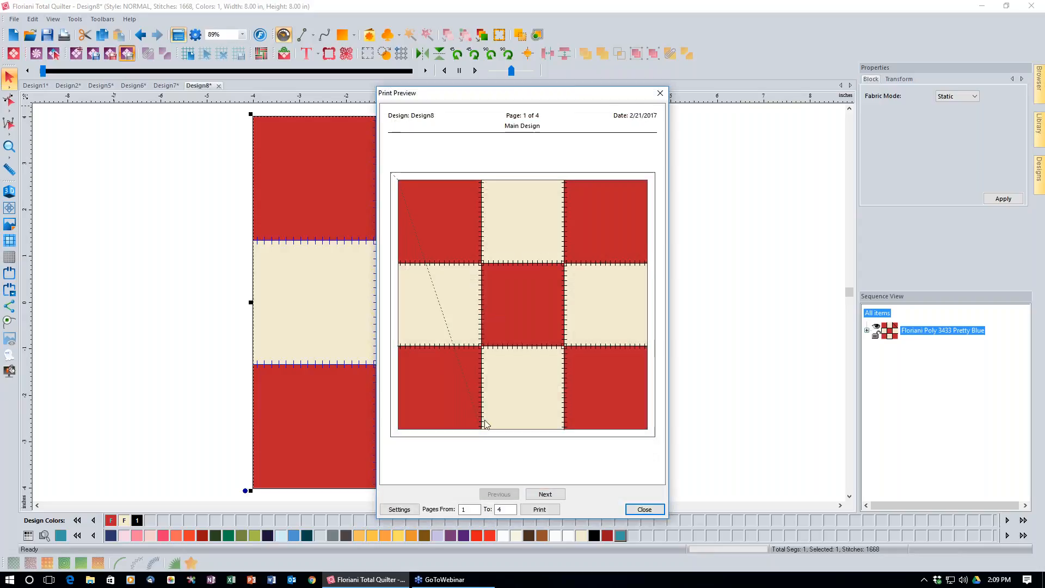
pyautogui.click(547, 496)
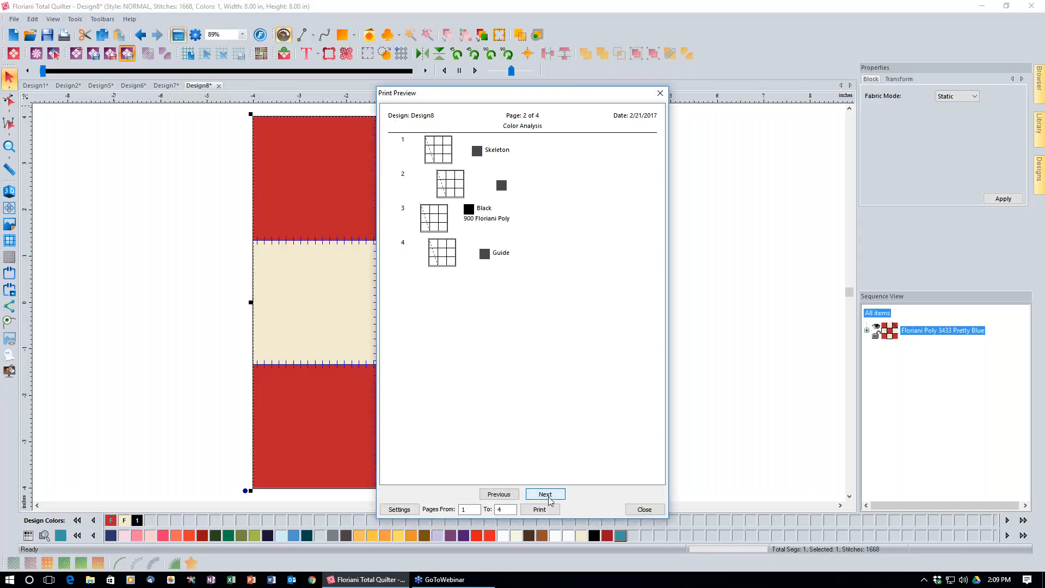
pyautogui.click(549, 497)
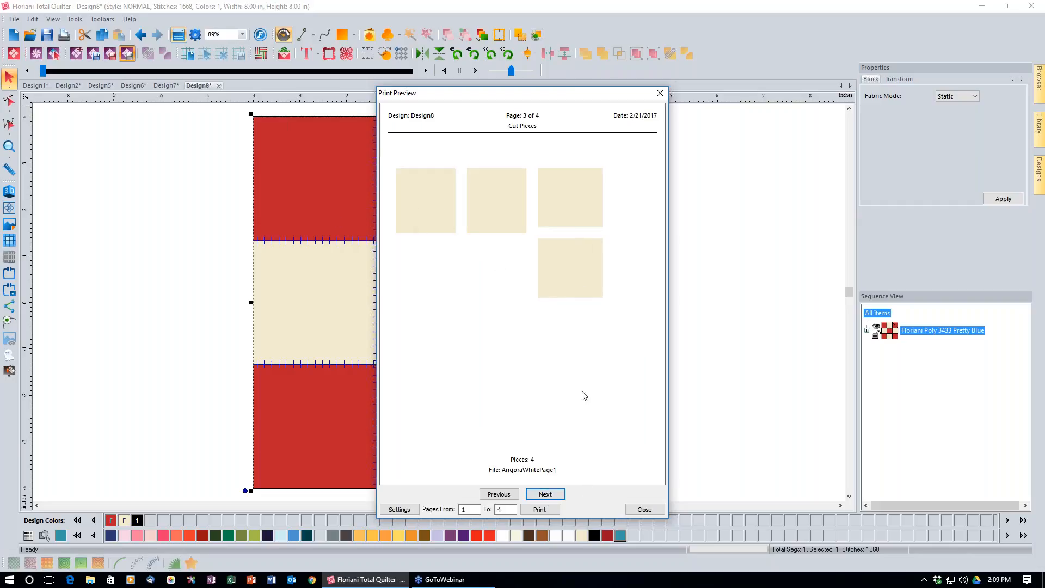
pyautogui.click(557, 493)
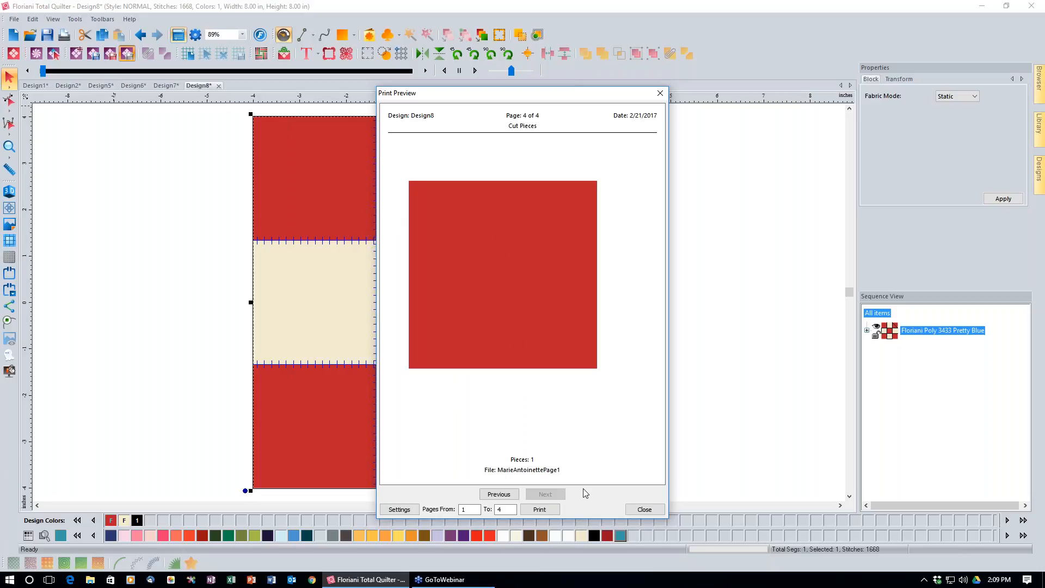
pyautogui.click(642, 508)
# - Enable the manual cutting print option, examine every page of the print preview, and leave the export settings without exporting
pyautogui.click(515, 417)
pyautogui.click(489, 418)
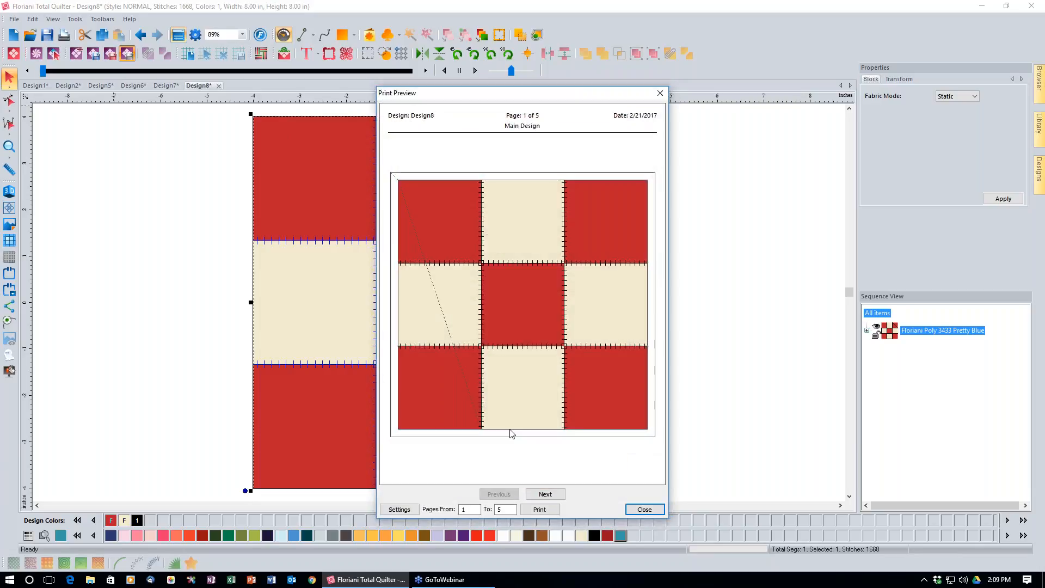
pyautogui.click(546, 495)
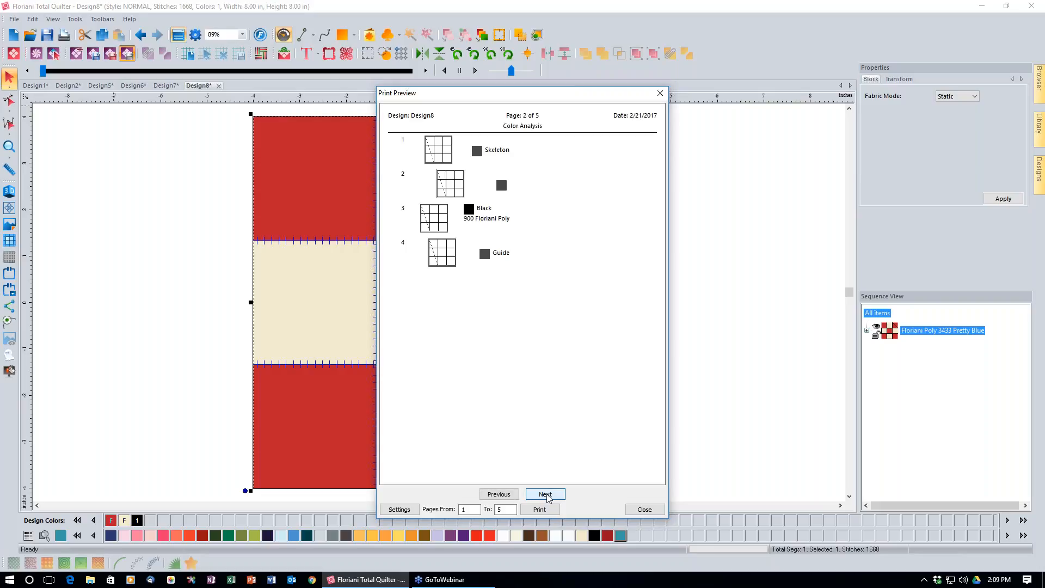
pyautogui.click(546, 495)
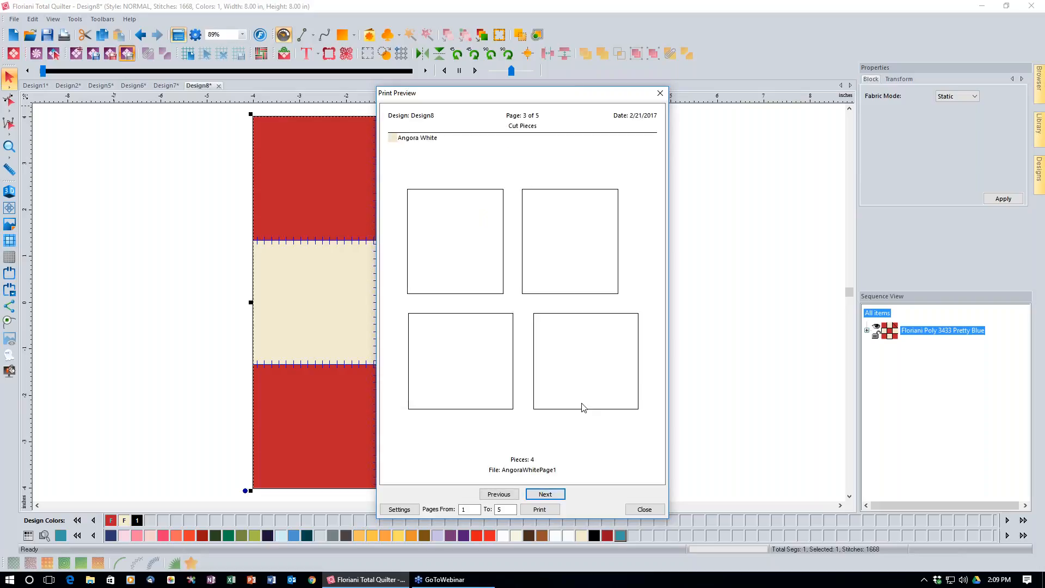
pyautogui.click(551, 495)
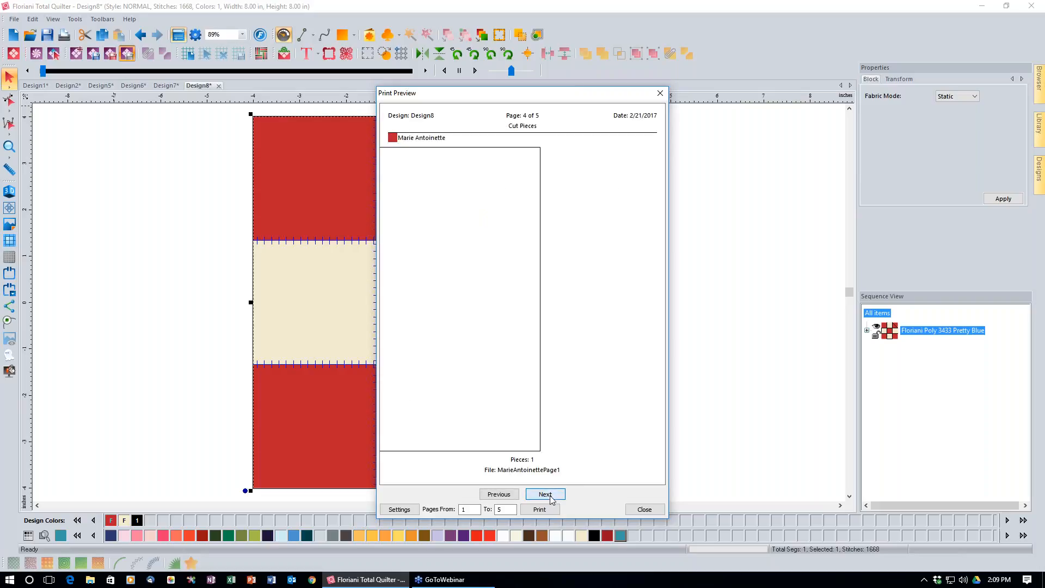
pyautogui.click(547, 494)
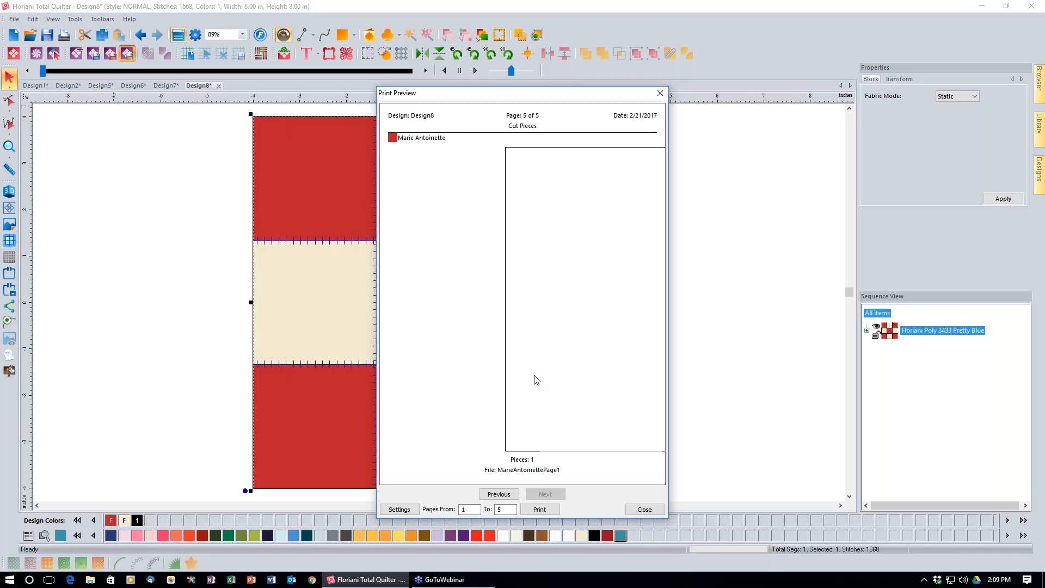
pyautogui.click(644, 510)
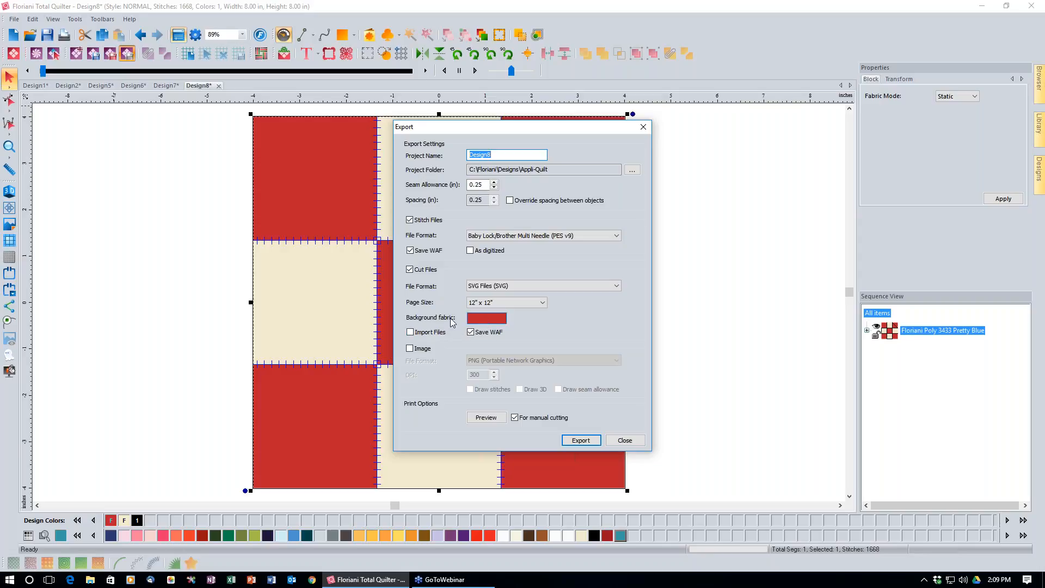
pyautogui.click(620, 440)
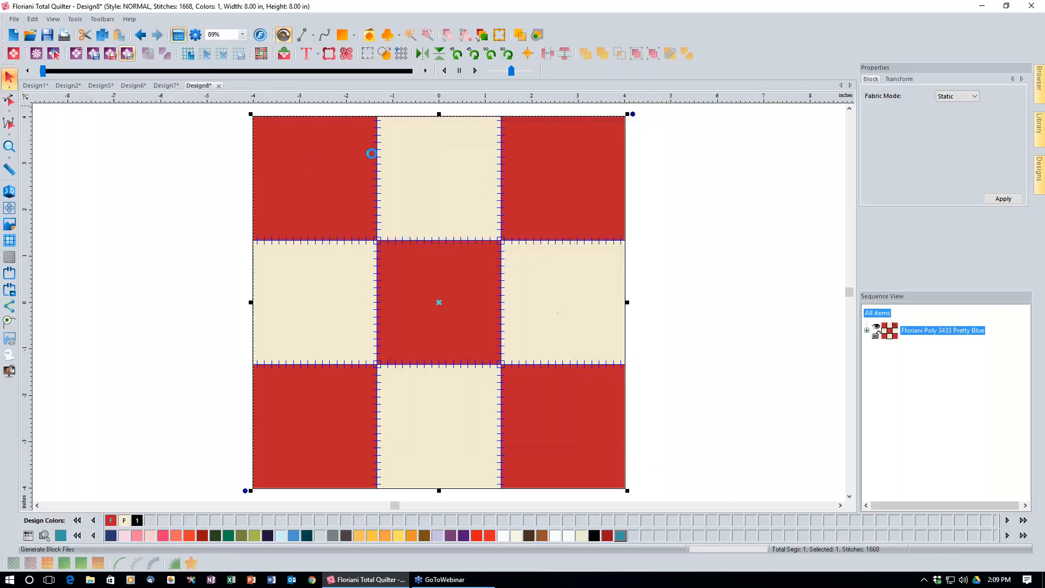